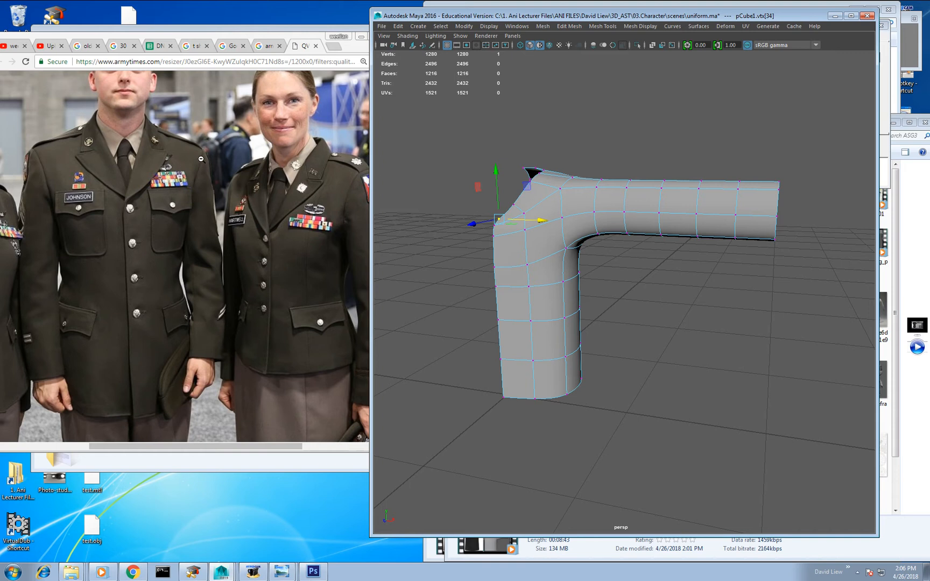
# Step: Bevel the edge loop around the jacket's armhole, where the sleeve meets the shoulder, with a fraction of 0.2
pyautogui.keyDown('alt'); pyautogui.moveTo(578, 198); pyautogui.dragTo(602, 207, button='right'); pyautogui.keyUp('alt')
pyautogui.keyDown('alt'); pyautogui.moveTo(601, 207); pyautogui.dragTo(613, 166); pyautogui.keyUp('alt')
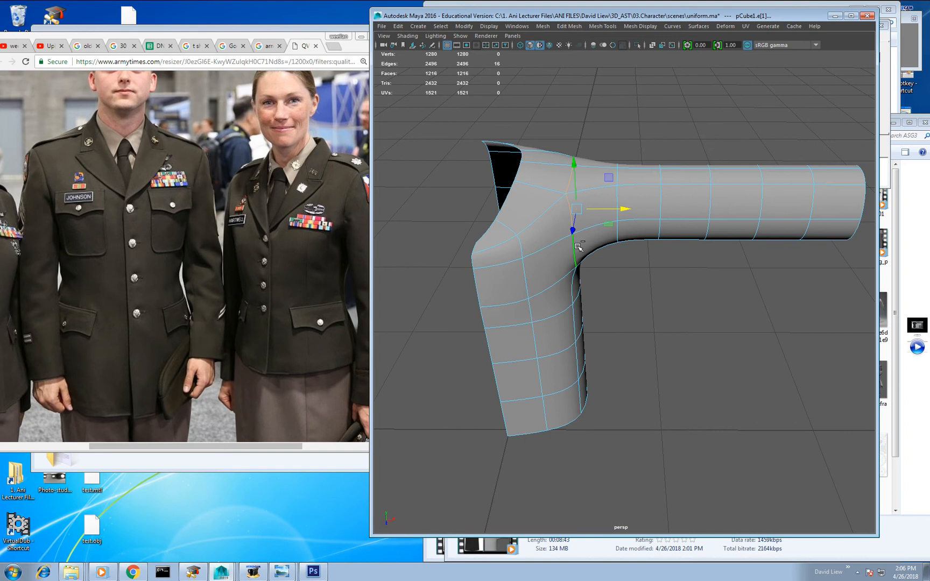
pyautogui.keyDown('alt'); pyautogui.moveTo(578, 246); pyautogui.dragTo(680, 232); pyautogui.keyUp('alt')
pyautogui.keyDown('shift'); pyautogui.click(681, 230); pyautogui.keyUp('shift')
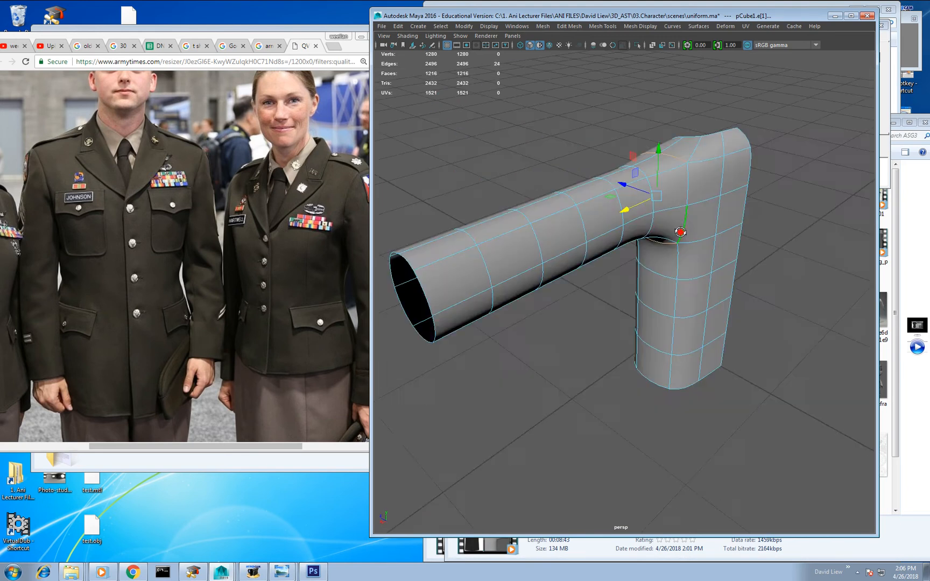
pyautogui.keyDown('shift'); pyautogui.click(685, 191); pyautogui.keyUp('shift')
pyautogui.keyDown('alt'); pyautogui.moveTo(685, 191); pyautogui.dragTo(608, 202); pyautogui.keyUp('alt')
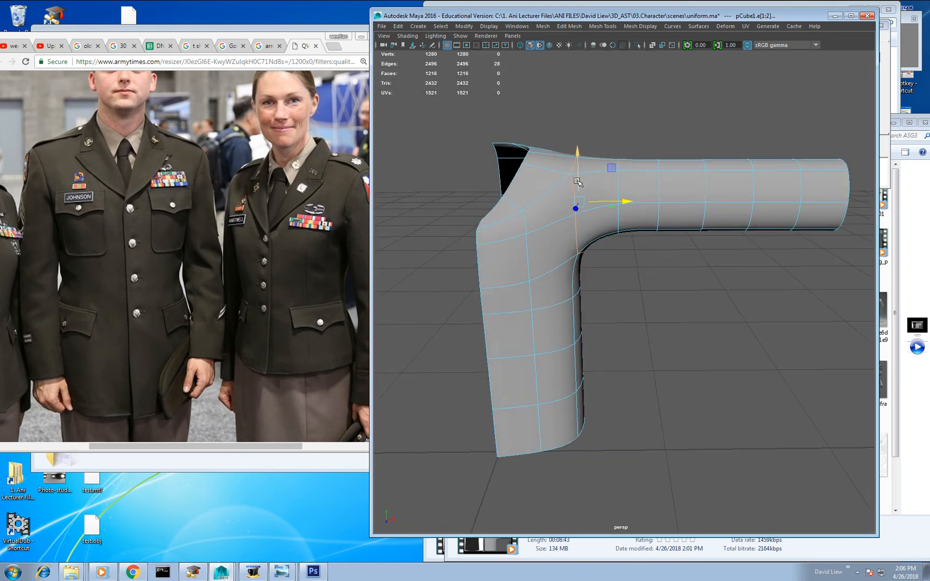
pyautogui.keyDown('shift'); pyautogui.rightClick(577, 182); pyautogui.keyUp('shift')
pyautogui.click(614, 182)
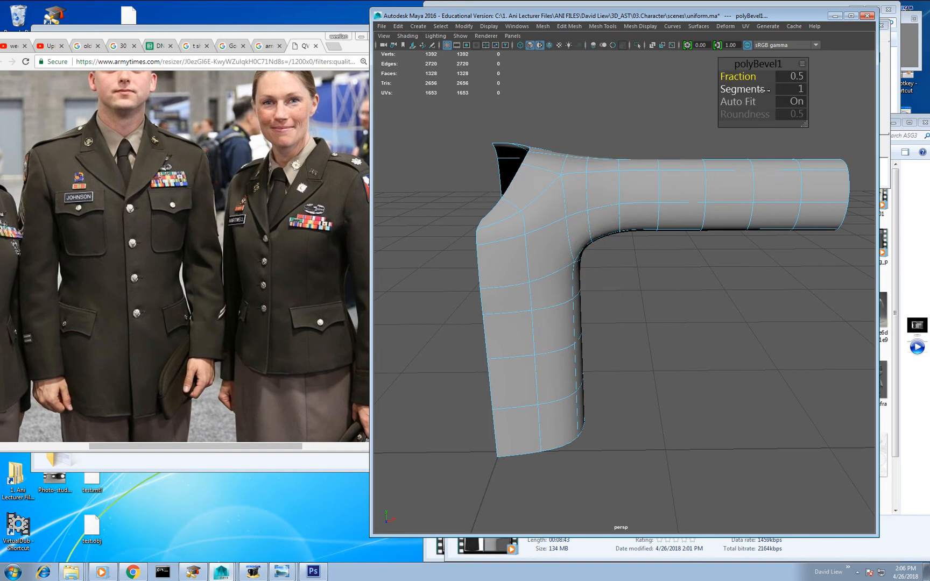
pyautogui.click(897, 31)
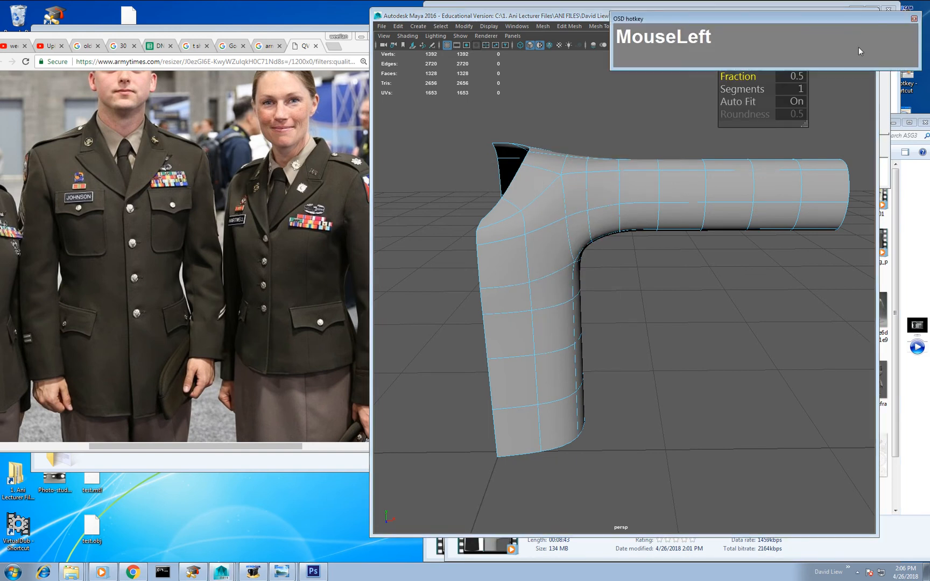
pyautogui.moveTo(801, 22); pyautogui.dragTo(255, 32)
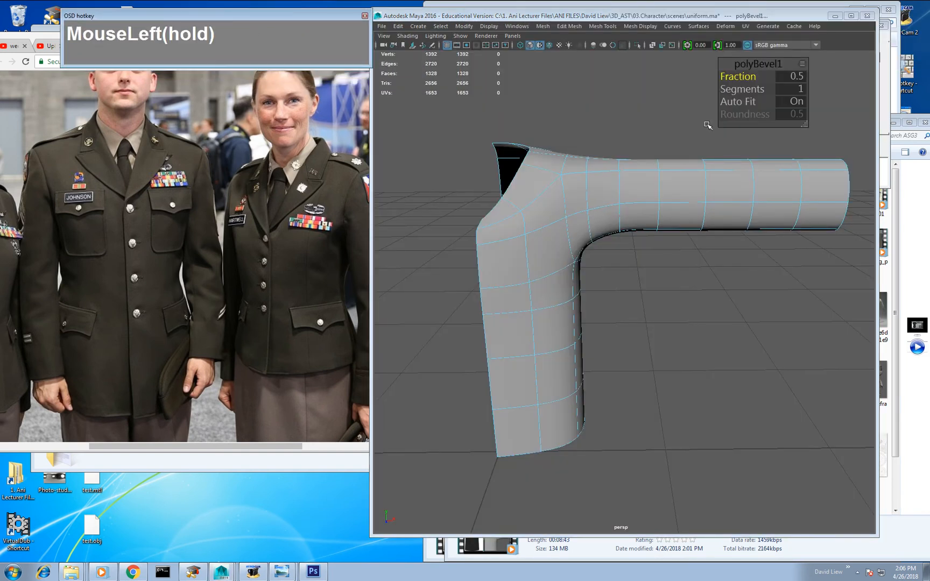
pyautogui.moveTo(738, 70); pyautogui.dragTo(739, 78)
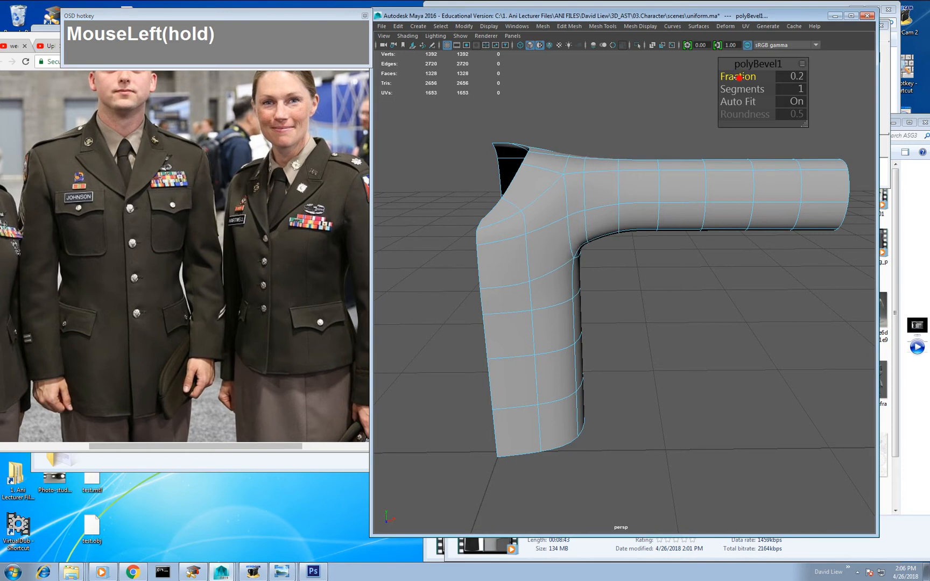
# Step: Insert an edge loop along the middle of the bevelled armhole strip and scale it slightly inward to form a seam groove
pyautogui.keyDown('alt'); pyautogui.moveTo(752, 93); pyautogui.dragTo(595, 198, button='right'); pyautogui.keyUp('alt')
pyautogui.click(592, 199)
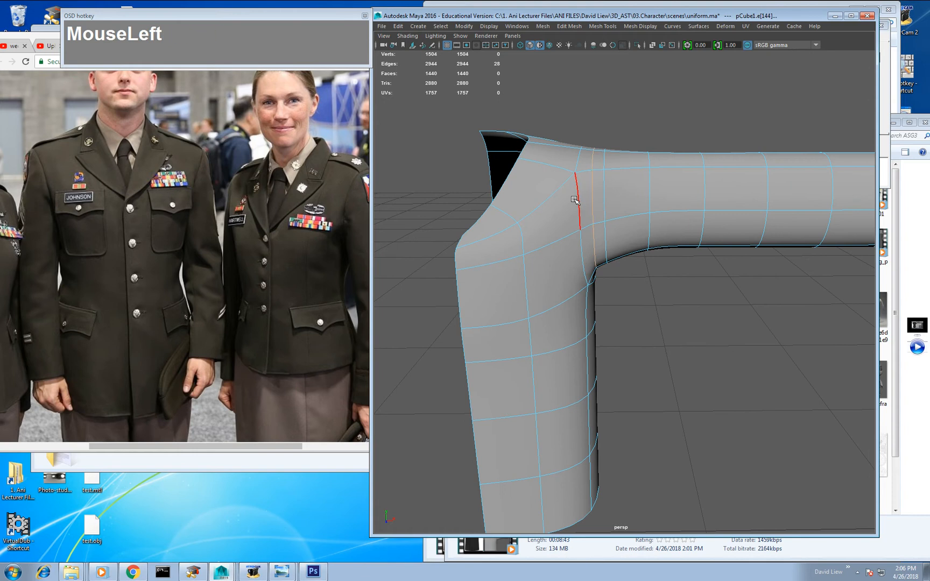
pyautogui.keyDown('alt'); pyautogui.moveTo(590, 237); pyautogui.dragTo(623, 178); pyautogui.keyUp('alt')
pyautogui.hotkey('shift', 'x')
pyautogui.click(596, 204)
pyautogui.moveTo(623, 177); pyautogui.dragTo(653, 169, button='right')
# Step: Examine the armhole seam on the smoothed jacket from several angles, both without and with its wireframe
pyautogui.keyDown('alt'); pyautogui.moveTo(665, 276); pyautogui.dragTo(627, 204); pyautogui.keyUp('alt')
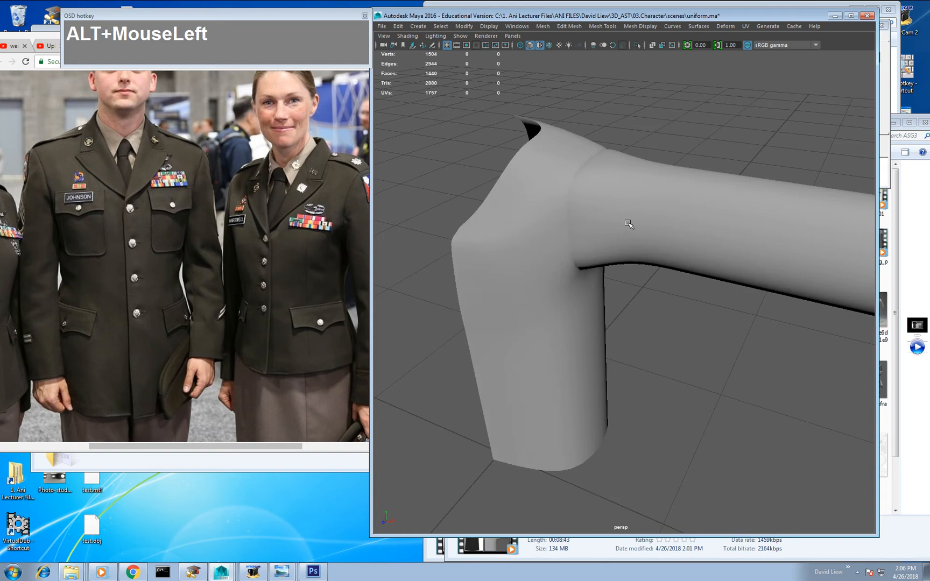
pyautogui.click(627, 205)
pyautogui.click(633, 346)
pyautogui.keyDown('alt'); pyautogui.moveTo(633, 347); pyautogui.dragTo(645, 292); pyautogui.keyUp('alt')
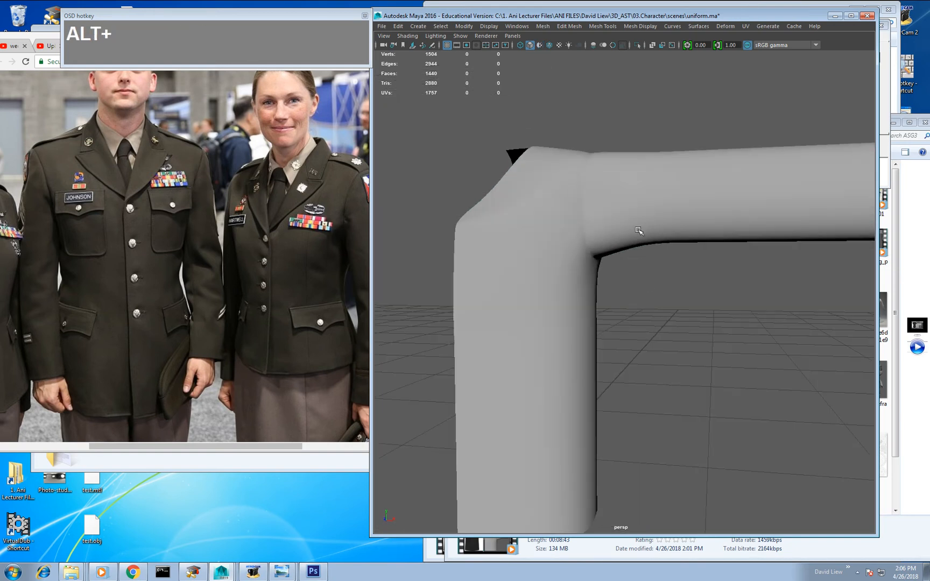
pyautogui.moveTo(640, 198); pyautogui.dragTo(715, 446, button='right')
pyautogui.click(654, 332)
pyautogui.hotkey('ctrl', 'space')
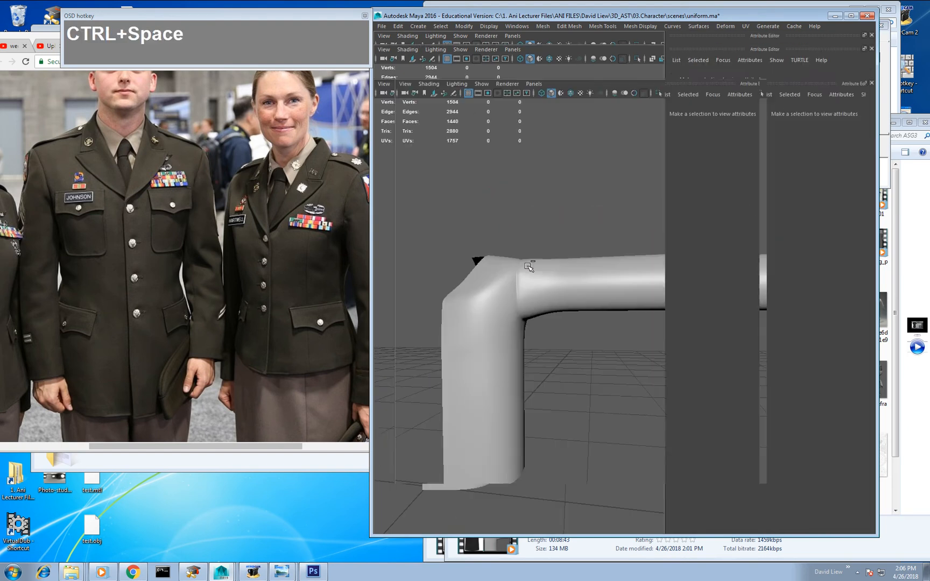
pyautogui.hotkey('ctrl', 'space')
pyautogui.click(588, 223)
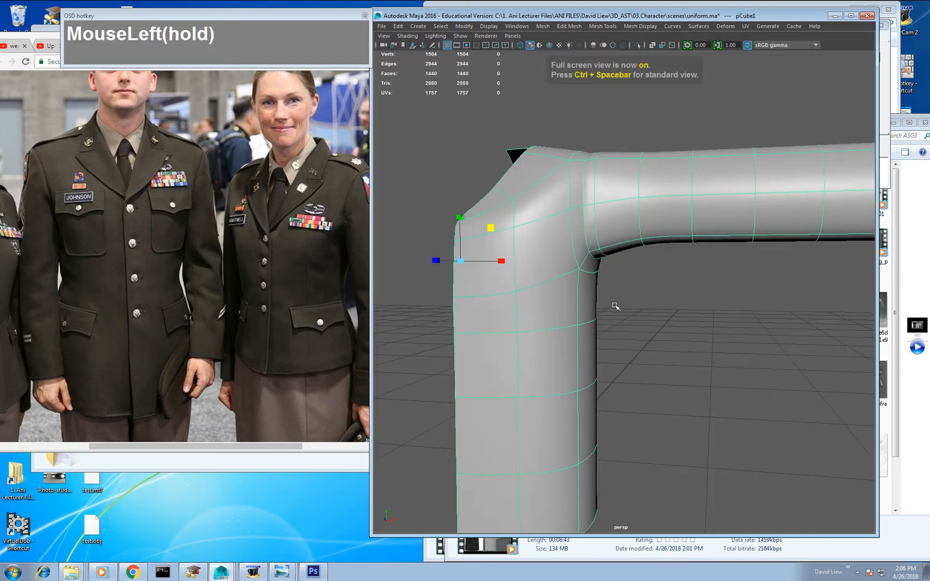
pyautogui.keyDown('alt'); pyautogui.moveTo(606, 365); pyautogui.dragTo(595, 316); pyautogui.keyUp('alt')
pyautogui.keyDown('alt'); pyautogui.moveTo(596, 315); pyautogui.dragTo(598, 317, button='right'); pyautogui.keyUp('alt')
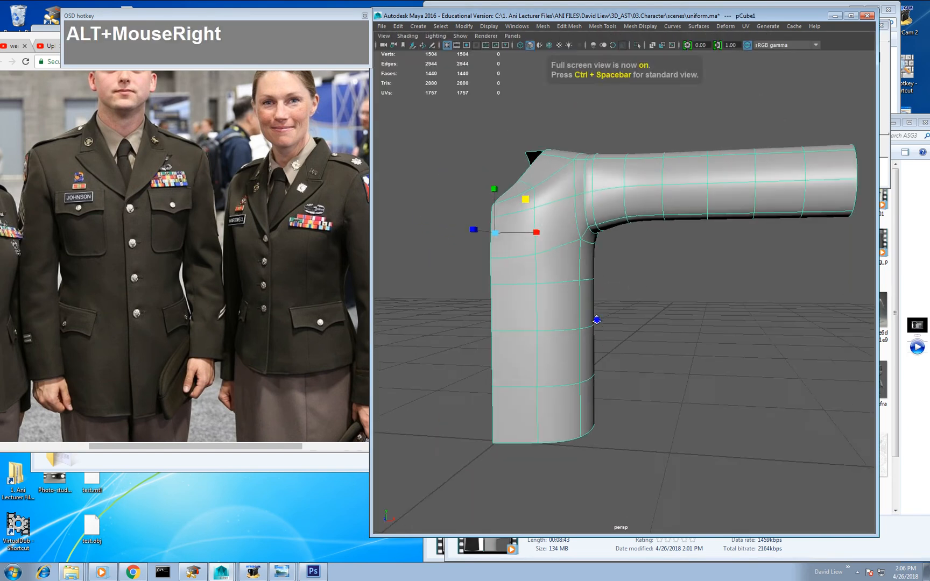
# Step: Extrude the border edge loop at the sleeve's open end and scale it slightly inward to give the cuff thickness
pyautogui.keyDown('alt'); pyautogui.moveTo(597, 318); pyautogui.dragTo(557, 322, button='middle'); pyautogui.keyUp('alt')
pyautogui.keyDown('alt'); pyautogui.moveTo(557, 322); pyautogui.dragTo(694, 253); pyautogui.keyUp('alt')
pyautogui.keyDown('alt'); pyautogui.moveTo(694, 253); pyautogui.dragTo(699, 220, button='right'); pyautogui.keyUp('alt')
pyautogui.keyDown('alt'); pyautogui.moveTo(699, 220); pyautogui.dragTo(675, 230); pyautogui.keyUp('alt')
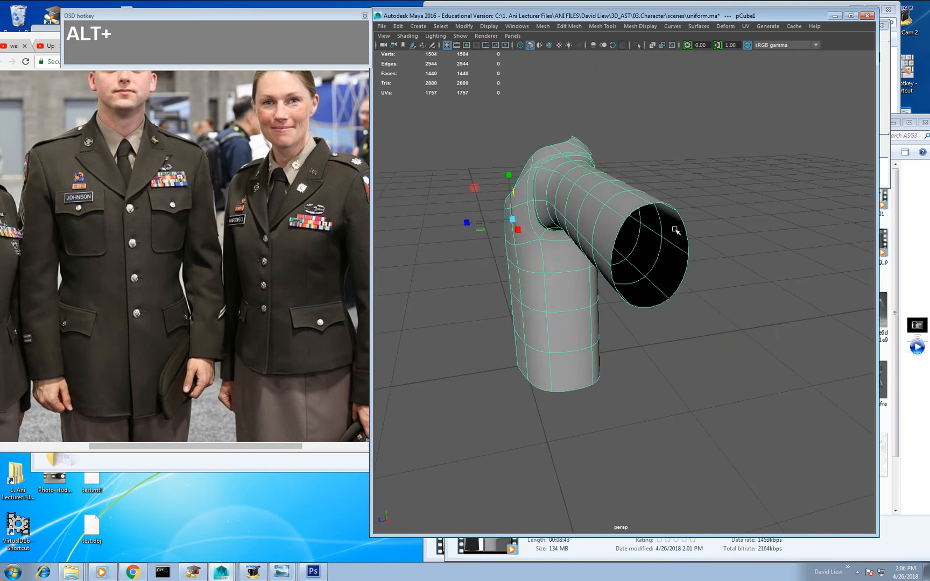
pyautogui.moveTo(672, 216); pyautogui.dragTo(673, 194, button='right')
pyautogui.doubleClick(647, 204)
pyautogui.keyDown('alt'); pyautogui.moveTo(648, 204); pyautogui.dragTo(658, 244); pyautogui.keyUp('alt')
pyautogui.keyDown('alt'); pyautogui.moveTo(658, 245); pyautogui.dragTo(666, 257, button='right'); pyautogui.keyUp('alt')
pyautogui.keyDown('alt'); pyautogui.moveTo(666, 257); pyautogui.dragTo(681, 267); pyautogui.keyUp('alt')
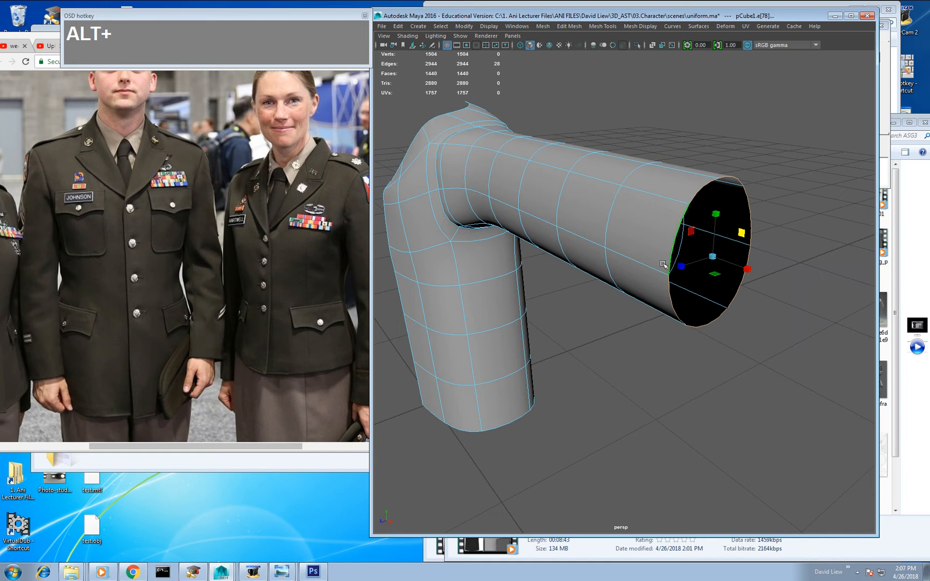
pyautogui.hotkey('ctrl', 'e')
pyautogui.press('r')
pyautogui.moveTo(711, 257); pyautogui.dragTo(737, 278)
# Step: Extrude the cuff's inner edge loop back inside the sleeve and snap it in line with the sleeve's last edge loop
pyautogui.press('1')
pyautogui.hotkey('ctrl', 'e')
pyautogui.press('space')
pyautogui.click(738, 295)
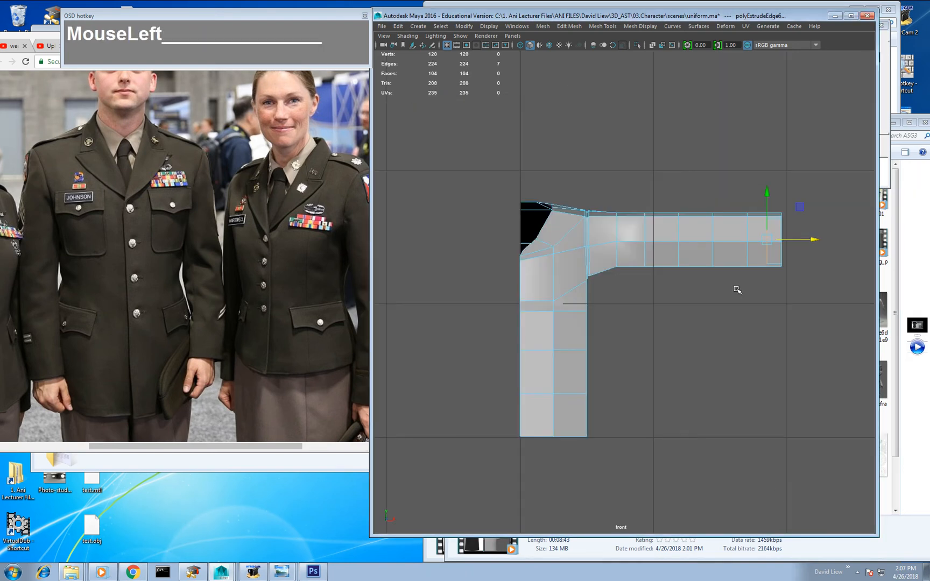
pyautogui.keyDown('alt'); pyautogui.moveTo(737, 290); pyautogui.dragTo(632, 299, button='middle'); pyautogui.keyUp('alt')
pyautogui.keyDown('alt'); pyautogui.moveTo(632, 299); pyautogui.dragTo(724, 262, button='right'); pyautogui.keyUp('alt')
pyautogui.moveTo(724, 262); pyautogui.dragTo(719, 264)
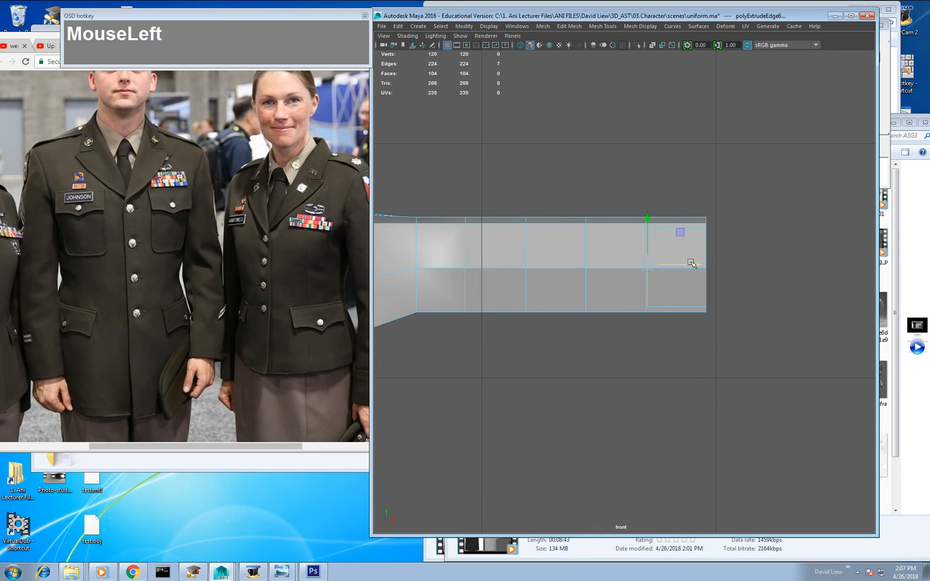
pyautogui.scroll(4, 679, 272)
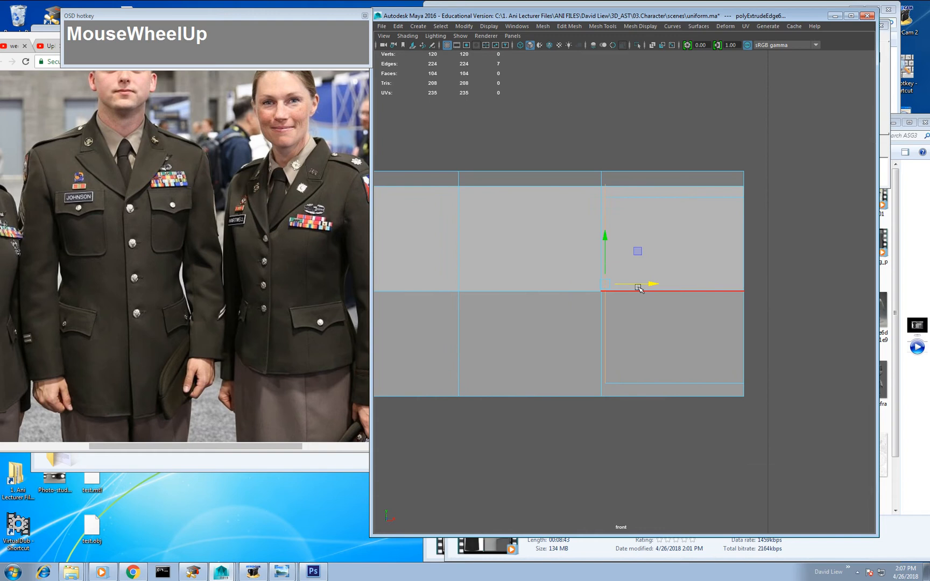
pyautogui.press('v')
pyautogui.moveTo(650, 284); pyautogui.dragTo(605, 211)
# Step: Examine the thickened cuff in the perspective view with smooth preview on, then return to the unsmoothed mesh
pyautogui.press('space')
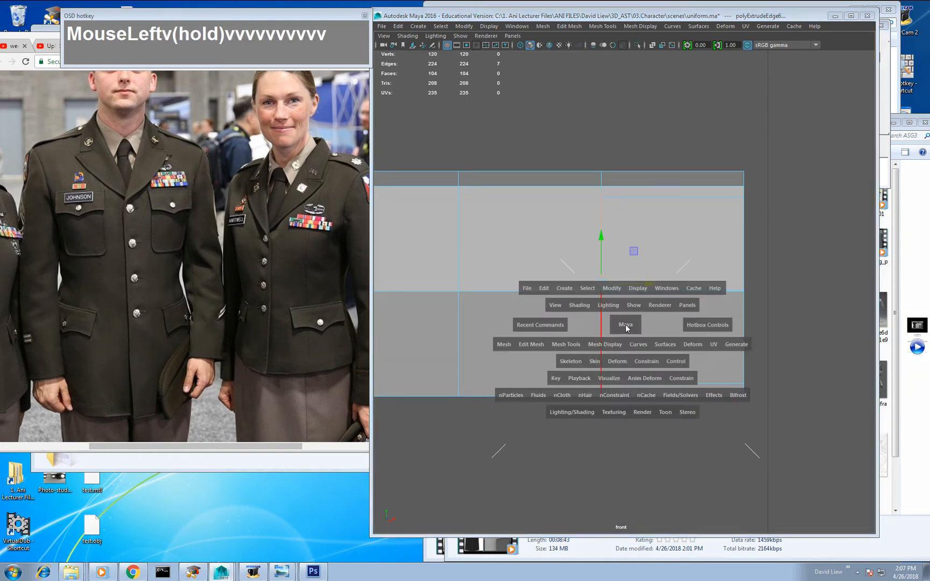
pyautogui.moveTo(626, 328); pyautogui.dragTo(621, 297)
pyautogui.keyDown('alt'); pyautogui.moveTo(621, 297); pyautogui.dragTo(592, 281, button='right'); pyautogui.keyUp('alt')
pyautogui.keyDown('alt'); pyautogui.moveTo(592, 280); pyautogui.dragTo(529, 318); pyautogui.keyUp('alt')
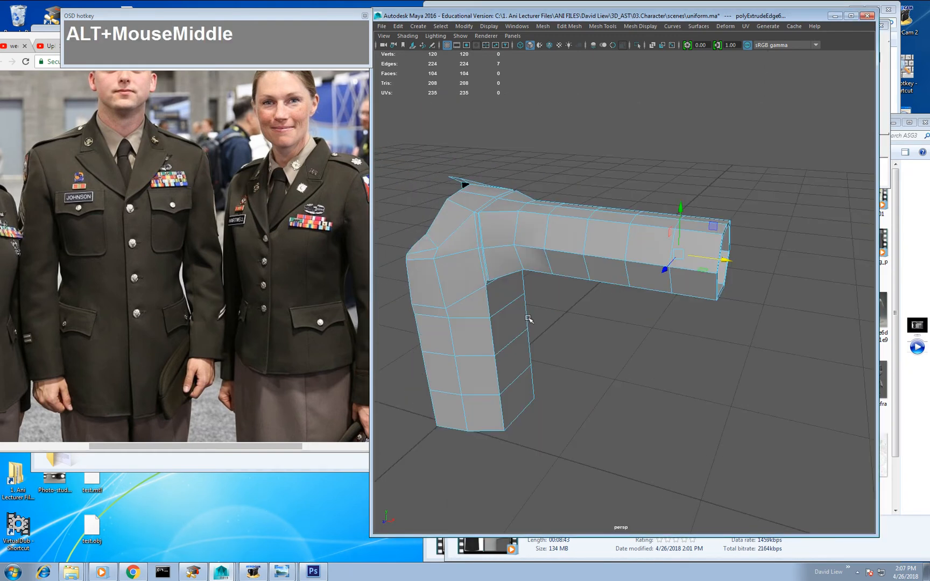
pyautogui.keyDown('alt'); pyautogui.moveTo(528, 318); pyautogui.dragTo(587, 317, button='middle'); pyautogui.keyUp('alt')
pyautogui.hotkey('alt', '3')
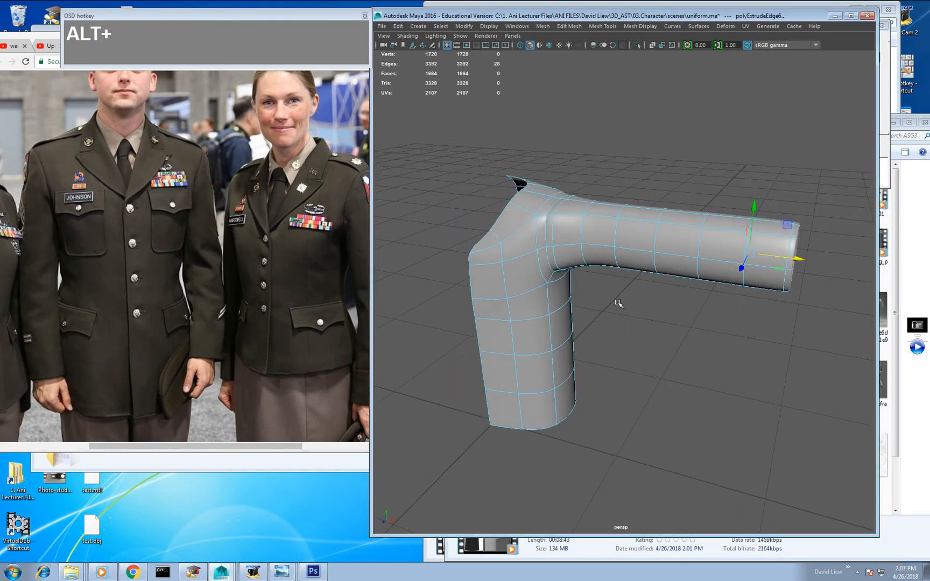
pyautogui.keyDown('alt'); pyautogui.moveTo(618, 303); pyautogui.dragTo(632, 281); pyautogui.keyUp('alt')
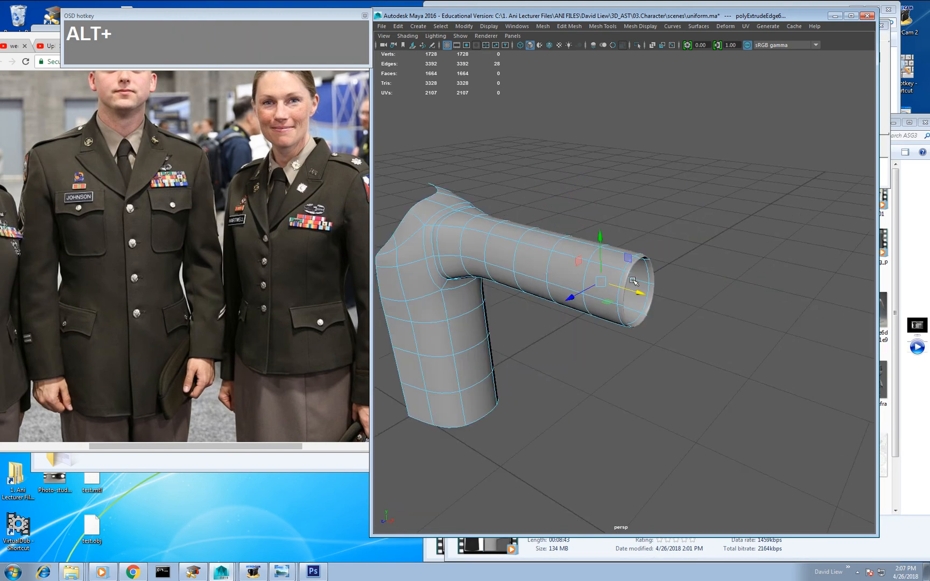
pyautogui.keyDown('alt'); pyautogui.moveTo(633, 281); pyautogui.dragTo(670, 371, button='right'); pyautogui.keyUp('alt')
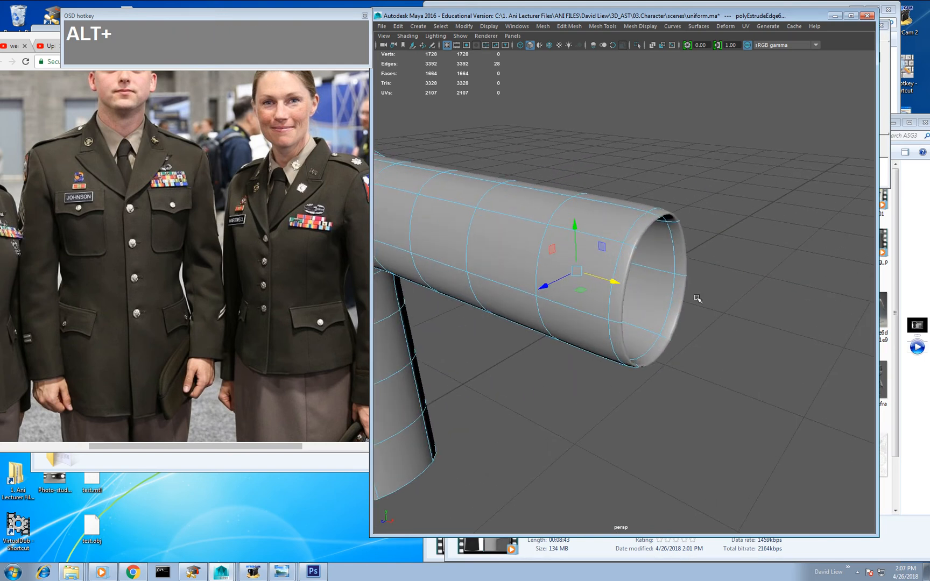
pyautogui.keyDown('alt'); pyautogui.moveTo(697, 298); pyautogui.dragTo(676, 293); pyautogui.keyUp('alt')
pyautogui.hotkey('alt', '1')
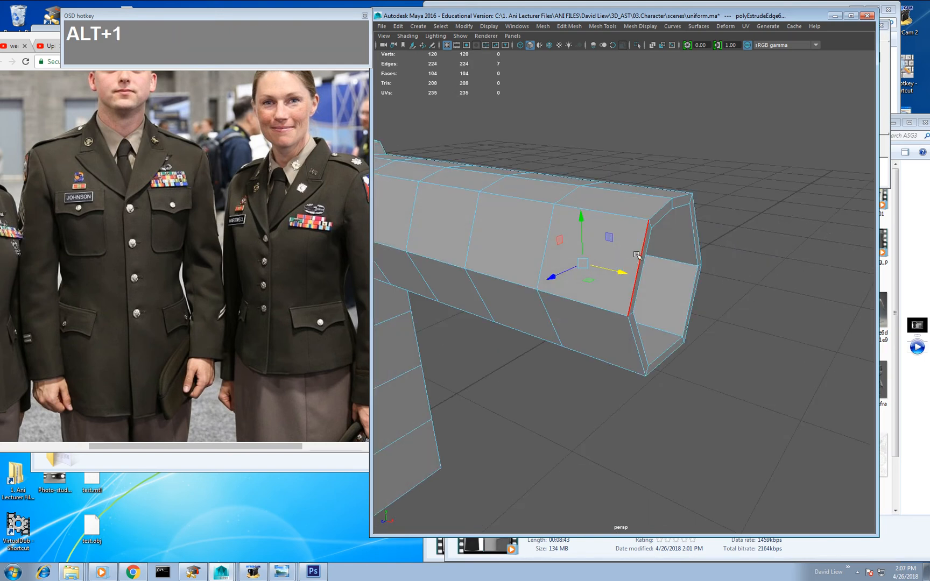
# Step: Try to bevel the edge loop around the cuff's outer rim
pyautogui.click(635, 253)
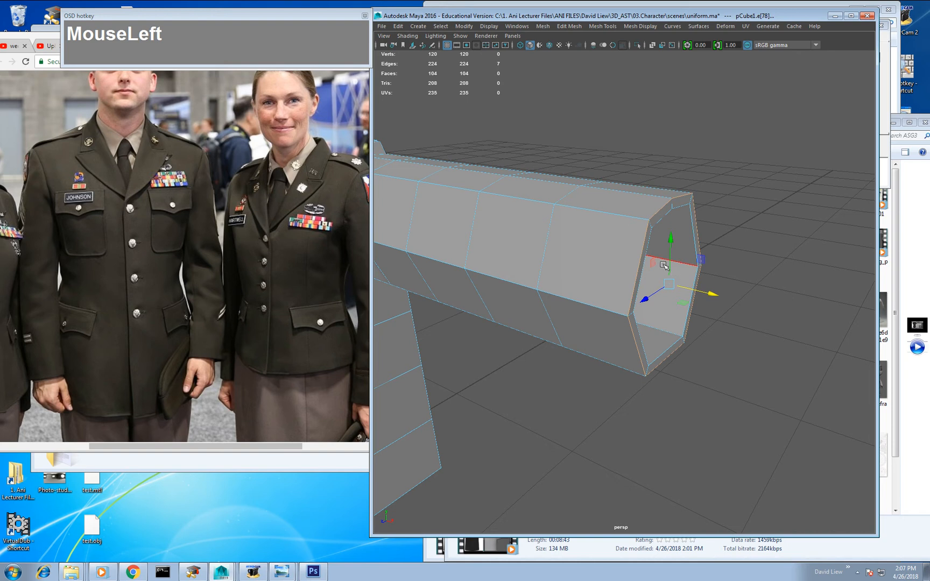
pyautogui.keyDown('shift'); pyautogui.moveTo(637, 242); pyautogui.dragTo(666, 246, button='right'); pyautogui.keyUp('shift')
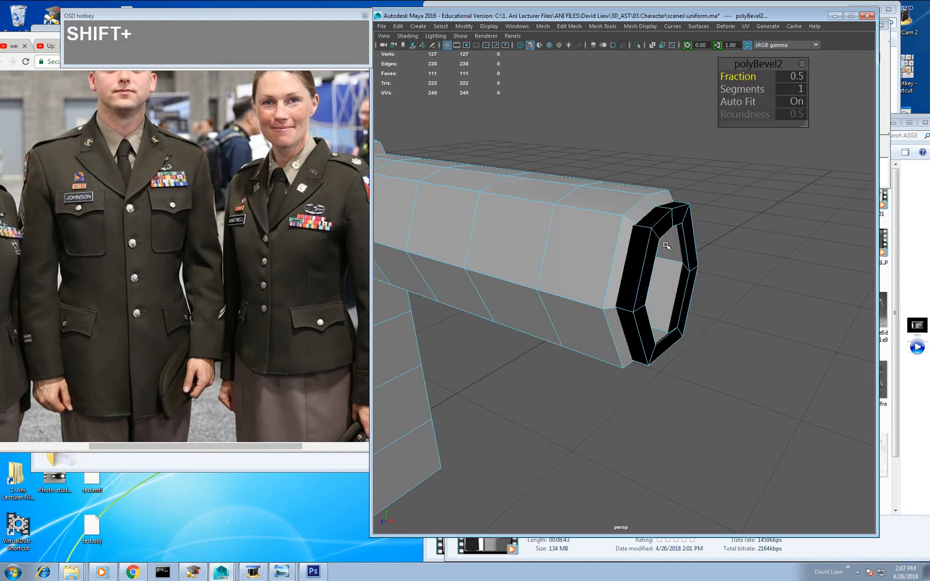
pyautogui.moveTo(737, 77); pyautogui.dragTo(737, 77)
pyautogui.hotkey('ctrl', 'z')
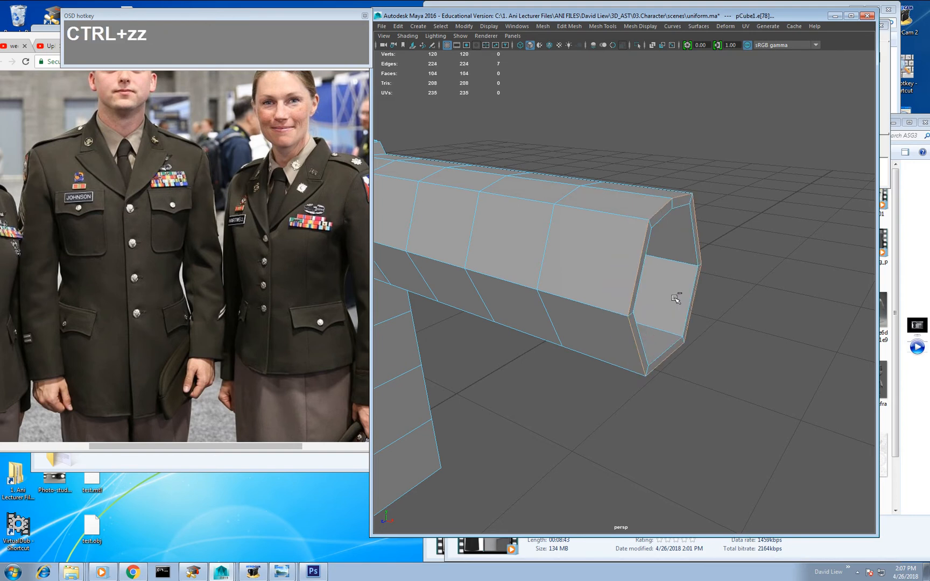
# Step: Insert a supporting edge loop around the sleeve just behind the cuff's rim and turn smooth preview on
pyautogui.keyDown('shift'); pyautogui.doubleClick(596, 314); pyautogui.keyUp('shift')
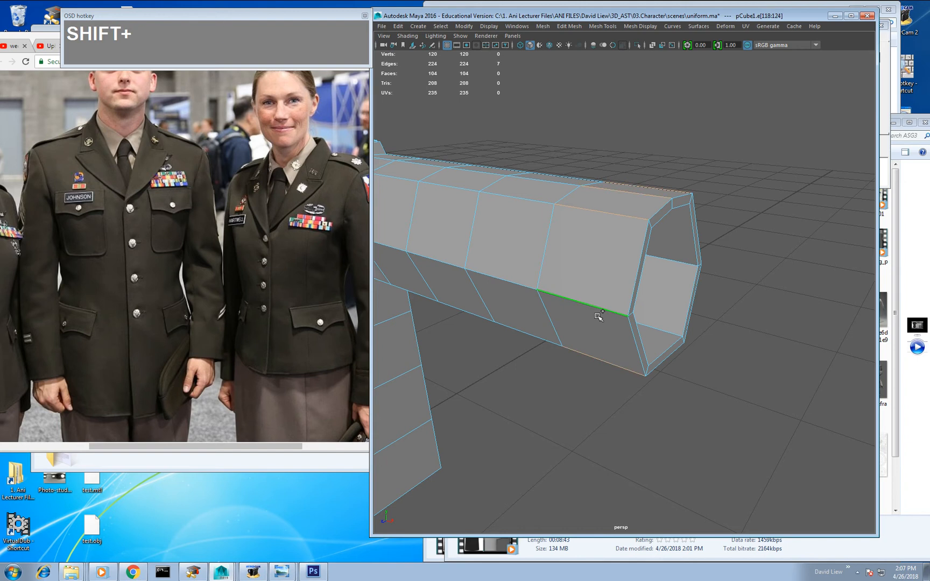
pyautogui.hotkey('ctrl', 'shift', 'e')
pyautogui.moveTo(602, 269); pyautogui.dragTo(606, 259)
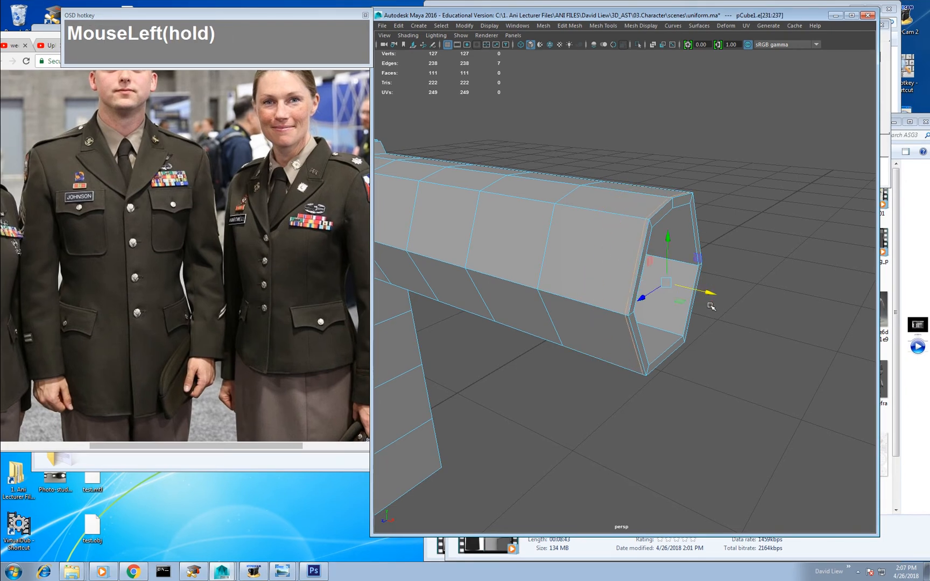
pyautogui.press('3')
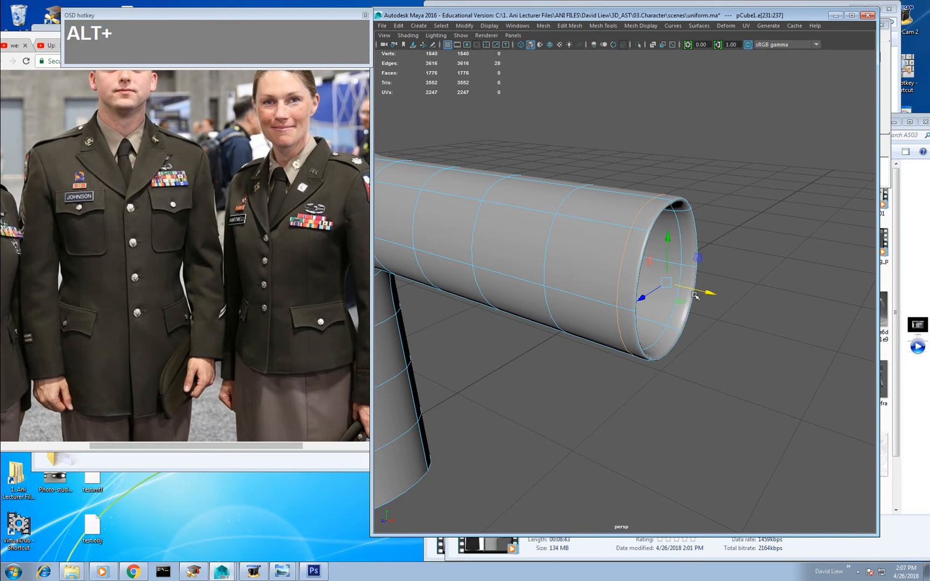
# Step: Examine the smoothed cuff opening, the armhole seam and the jacket's overall shape
pyautogui.keyDown('alt'); pyautogui.moveTo(694, 296); pyautogui.dragTo(667, 288); pyautogui.keyUp('alt')
pyautogui.moveTo(585, 179); pyautogui.dragTo(587, 156, button='right')
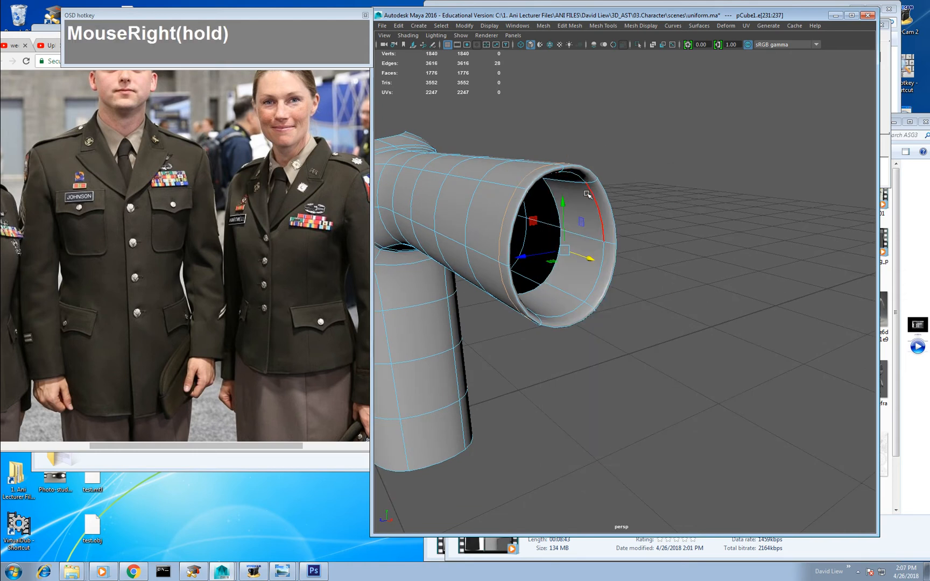
pyautogui.doubleClick(593, 198)
pyautogui.keyDown('alt'); pyautogui.moveTo(583, 235); pyautogui.dragTo(602, 281); pyautogui.keyUp('alt')
pyautogui.keyDown('alt'); pyautogui.moveTo(602, 280); pyautogui.dragTo(539, 258, button='right'); pyautogui.keyUp('alt')
pyautogui.keyDown('alt'); pyautogui.moveTo(539, 258); pyautogui.dragTo(637, 244, button='middle'); pyautogui.keyUp('alt')
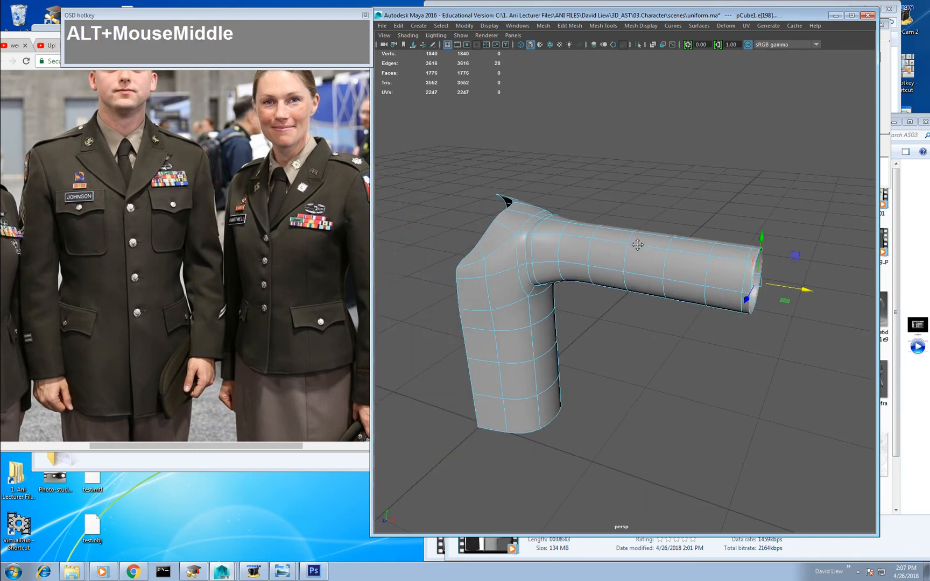
pyautogui.keyDown('alt'); pyautogui.moveTo(637, 244); pyautogui.dragTo(591, 258); pyautogui.keyUp('alt')
pyautogui.keyDown('alt'); pyautogui.moveTo(592, 259); pyautogui.dragTo(597, 276, button='right'); pyautogui.keyUp('alt')
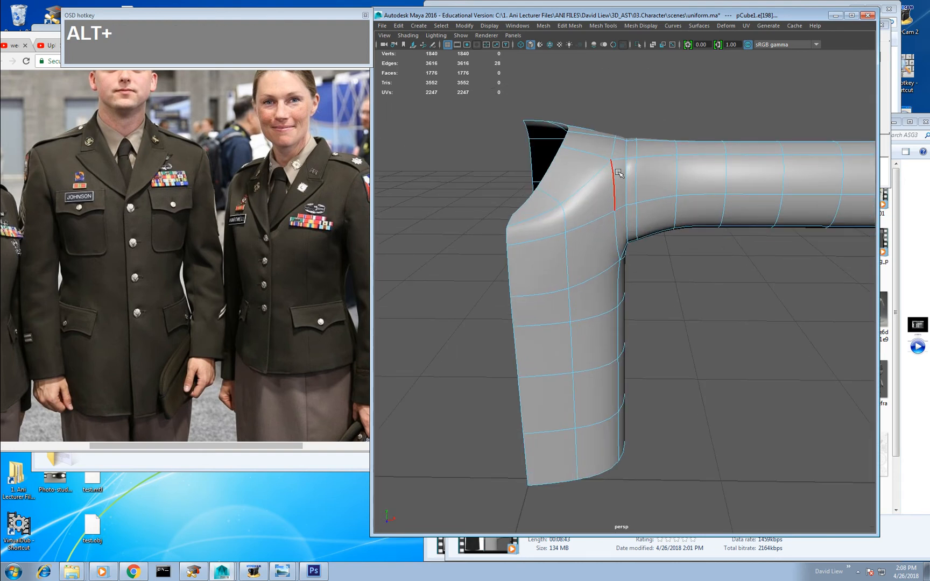
pyautogui.keyDown('alt'); pyautogui.moveTo(669, 216); pyautogui.dragTo(624, 252); pyautogui.keyUp('alt')
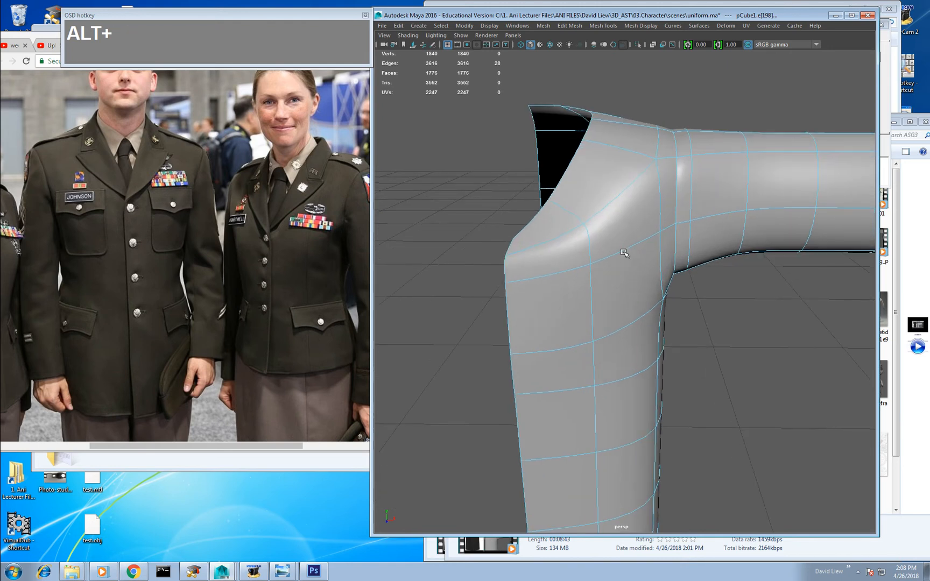
pyautogui.moveTo(622, 239); pyautogui.dragTo(669, 223, button='right')
pyautogui.scroll(-8, 624, 258)
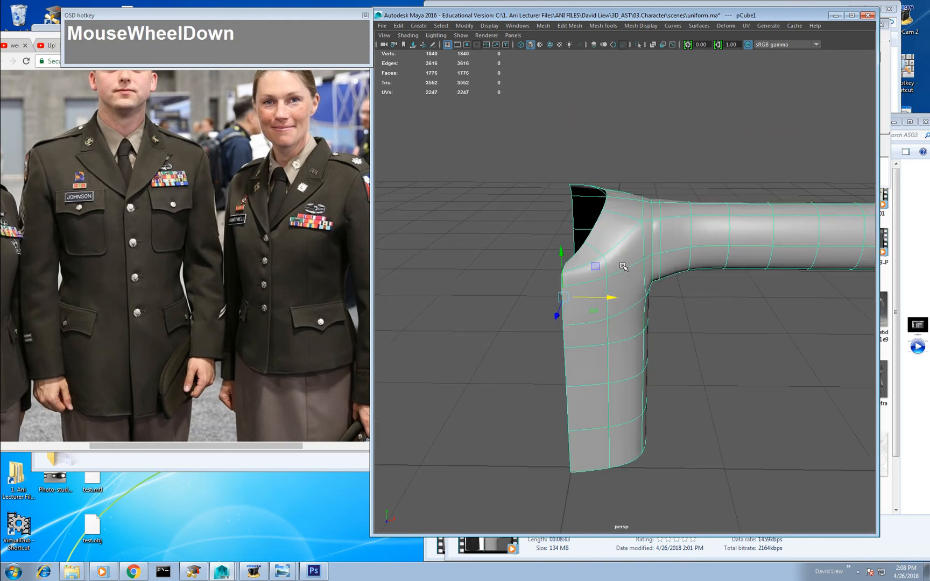
# Step: Duplicate the jacket mesh, raise the copy above the original and hide the copy
pyautogui.moveTo(609, 247); pyautogui.dragTo(611, 92)
pyautogui.click(621, 283)
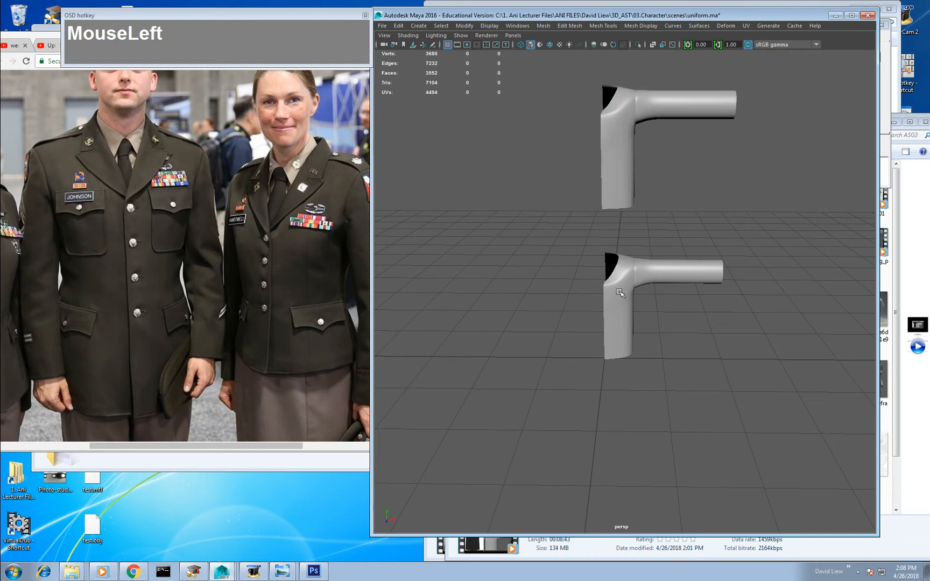
pyautogui.keyDown('alt'); pyautogui.moveTo(618, 336); pyautogui.dragTo(618, 235, button='right'); pyautogui.keyUp('alt')
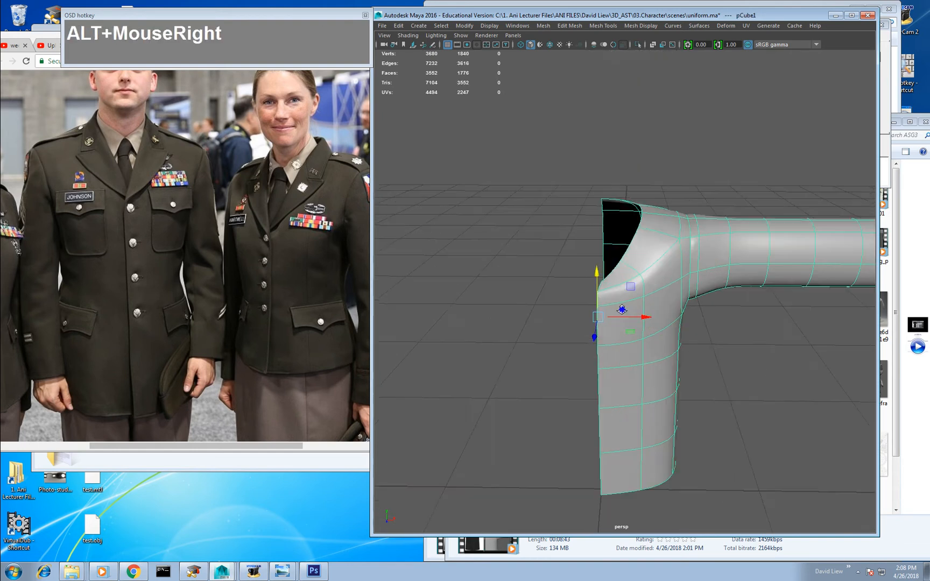
pyautogui.keyDown('alt'); pyautogui.moveTo(618, 235); pyautogui.dragTo(623, 191); pyautogui.keyUp('alt')
pyautogui.click(622, 191)
pyautogui.hotkey('ctrl', 'h')
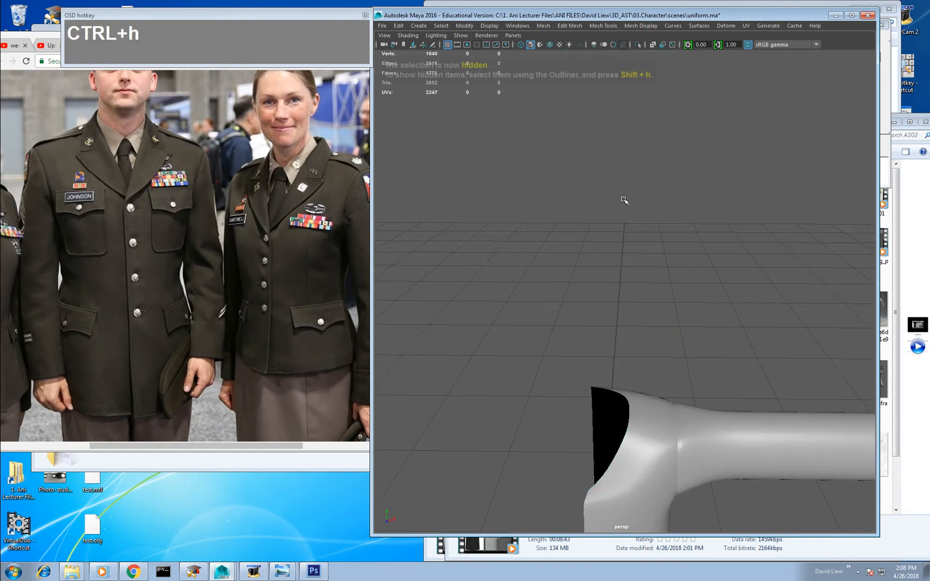
# Step: Extrude the jacket's front and back neckline border edges into a strip for the collar
pyautogui.click(637, 438)
pyautogui.keyDown('alt'); pyautogui.moveTo(638, 438); pyautogui.dragTo(650, 274, button='middle'); pyautogui.keyUp('alt')
pyautogui.moveTo(651, 275)
pyautogui.keyDown('alt'); pyautogui.mouseDown(button='right')
pyautogui.moveTo(641, 283)
pyautogui.moveTo(639, 259)
pyautogui.mouseUp(button='right'); pyautogui.keyUp('alt')
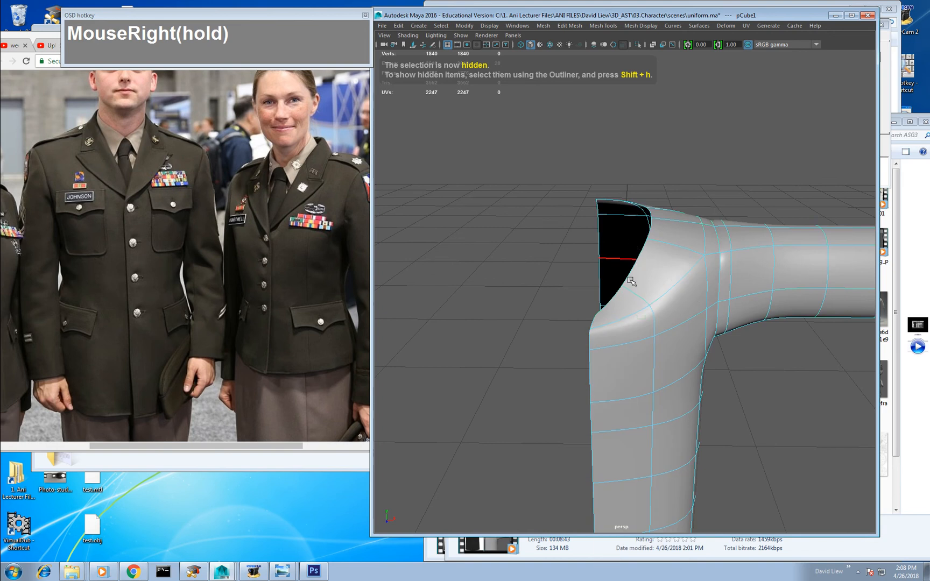
pyautogui.click(612, 302)
pyautogui.keyDown('alt'); pyautogui.moveTo(638, 259); pyautogui.dragTo(622, 293); pyautogui.keyUp('alt')
pyautogui.keyDown('shift'); pyautogui.doubleClick(584, 252); pyautogui.keyUp('shift')
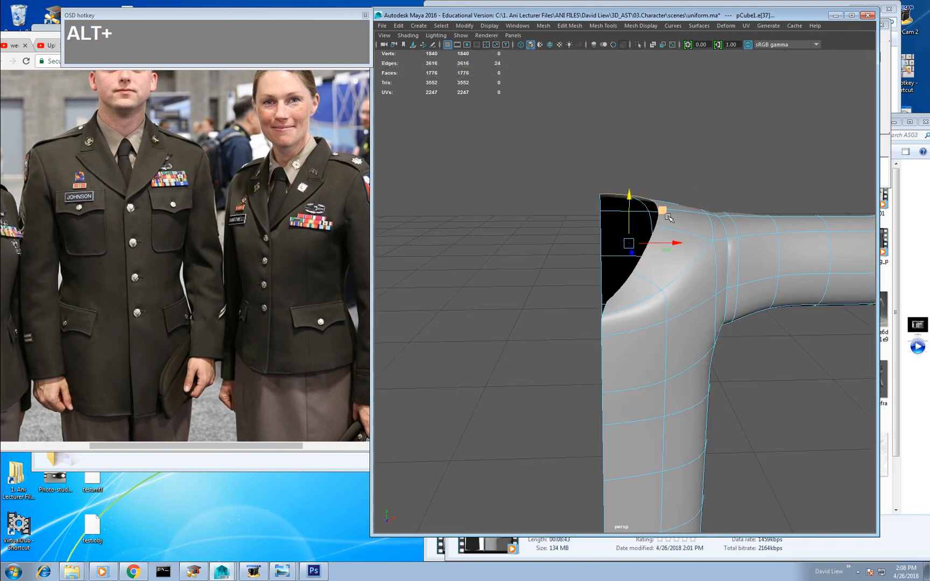
pyautogui.moveTo(663, 211)
pyautogui.mouseDown()
pyautogui.moveTo(685, 203)
pyautogui.moveTo(666, 210)
pyautogui.mouseUp()
pyautogui.keyDown('alt'); pyautogui.moveTo(670, 245); pyautogui.dragTo(637, 280, button='middle'); pyautogui.keyUp('alt')
pyautogui.hotkey('ctrl', 'e')
pyautogui.press('w')
pyautogui.moveTo(622, 249); pyautogui.dragTo(588, 400)
# Step: Move the outer edge of the front collar strip forward and down over the chest
pyautogui.doubleClick(556, 302)
pyautogui.keyDown('alt'); pyautogui.moveTo(565, 357); pyautogui.dragTo(538, 244); pyautogui.keyUp('alt')
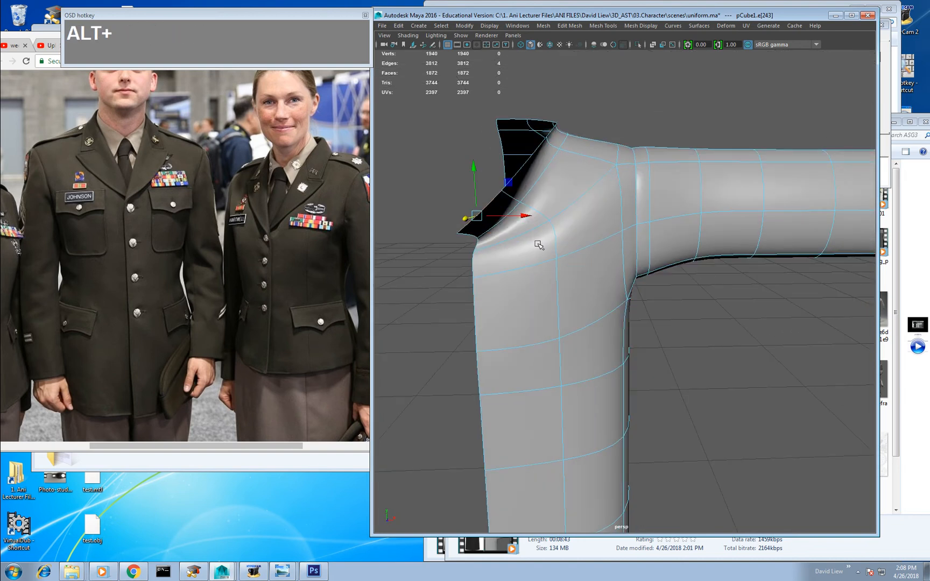
pyautogui.keyDown('alt'); pyautogui.moveTo(538, 244); pyautogui.dragTo(568, 286, button='middle'); pyautogui.keyUp('alt')
pyautogui.moveTo(544, 251); pyautogui.dragTo(664, 295)
pyautogui.click(651, 279)
pyautogui.moveTo(594, 308); pyautogui.dragTo(563, 303, button='right')
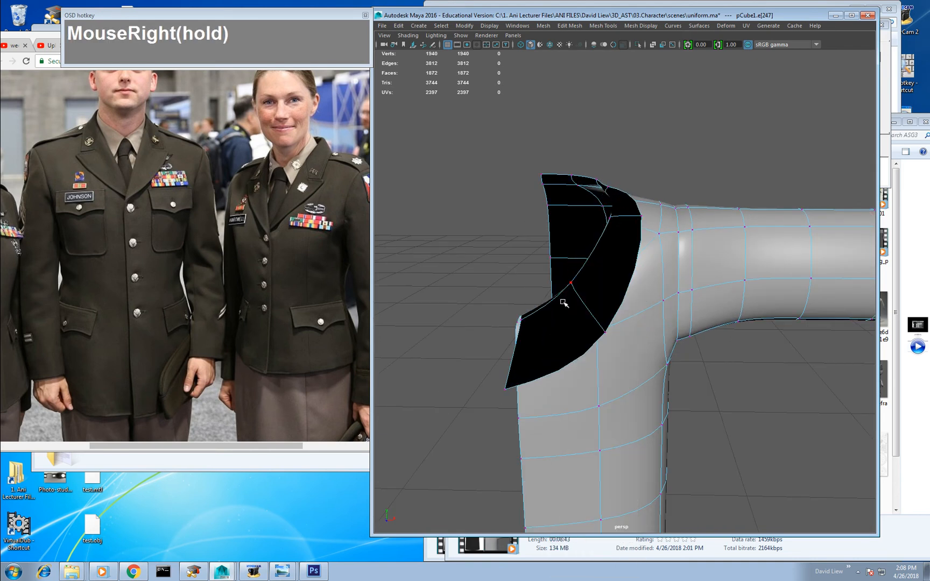
# Step: Move the collar strip's lowest front corner vertex inward and up, and reposition the neighbouring outer rim vertex
pyautogui.click(504, 388)
pyautogui.moveTo(530, 387); pyautogui.dragTo(572, 392)
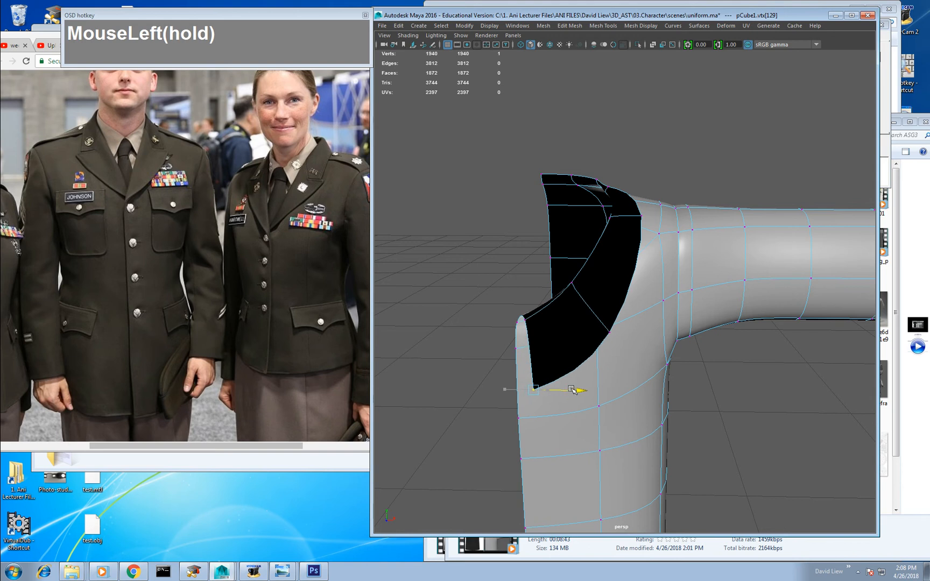
pyautogui.moveTo(539, 343); pyautogui.dragTo(528, 309)
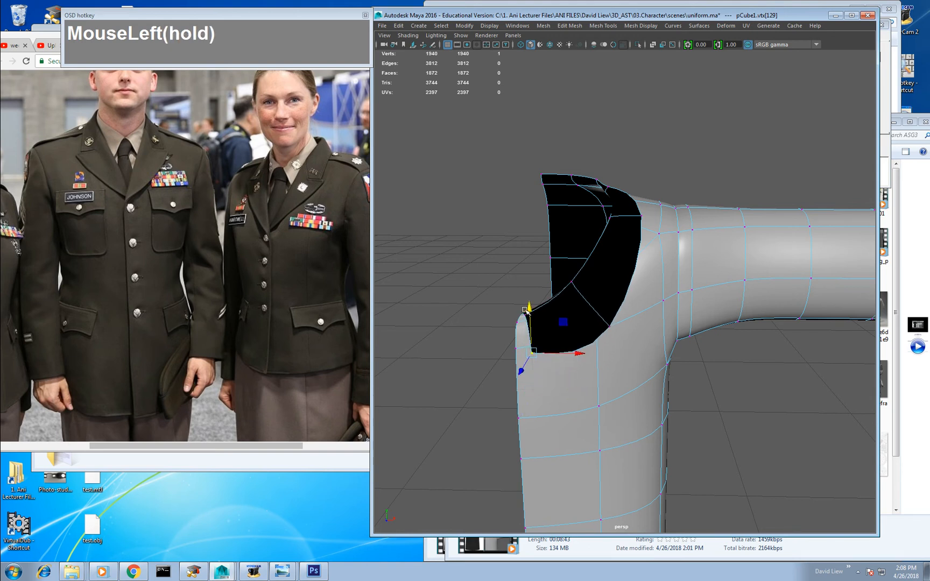
pyautogui.moveTo(644, 307); pyautogui.dragTo(604, 279)
pyautogui.keyDown('alt'); pyautogui.moveTo(604, 280); pyautogui.dragTo(635, 280, button='middle'); pyautogui.keyUp('alt')
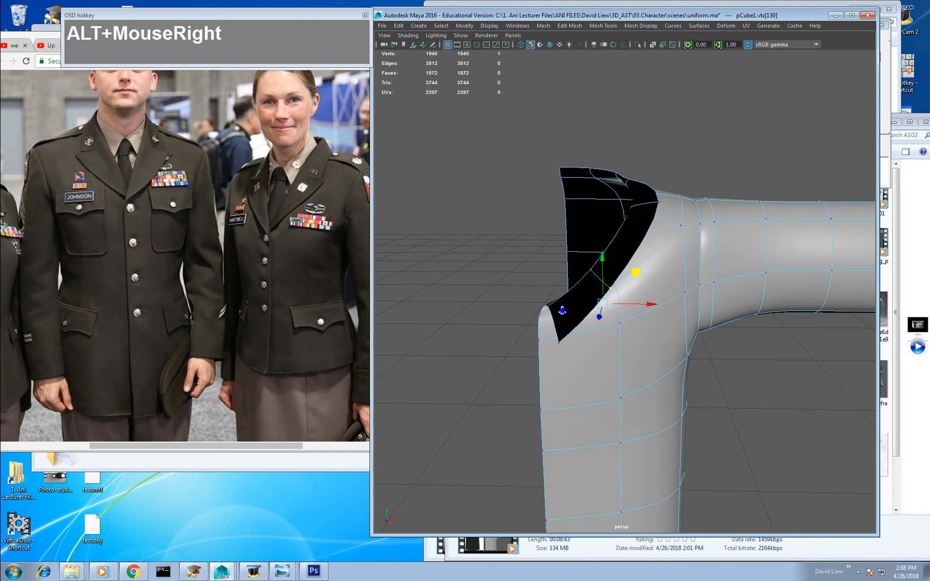
# Step: Bridge the lower end edge of the front collar strip to the jacket's centre-front border edge
pyautogui.keyDown('alt'); pyautogui.moveTo(635, 281); pyautogui.dragTo(661, 277, button='right'); pyautogui.keyUp('alt')
pyautogui.moveTo(537, 293); pyautogui.dragTo(538, 323, button='right')
pyautogui.moveTo(532, 267); pyautogui.dragTo(533, 266, button='right')
pyautogui.keyDown('alt'); pyautogui.moveTo(530, 321); pyautogui.dragTo(564, 325); pyautogui.keyUp('alt')
pyautogui.click(594, 329)
pyautogui.keyDown('shift'); pyautogui.click(564, 341); pyautogui.keyUp('shift')
pyautogui.keyDown('shift'); pyautogui.rightClick(565, 342); pyautogui.keyUp('shift')
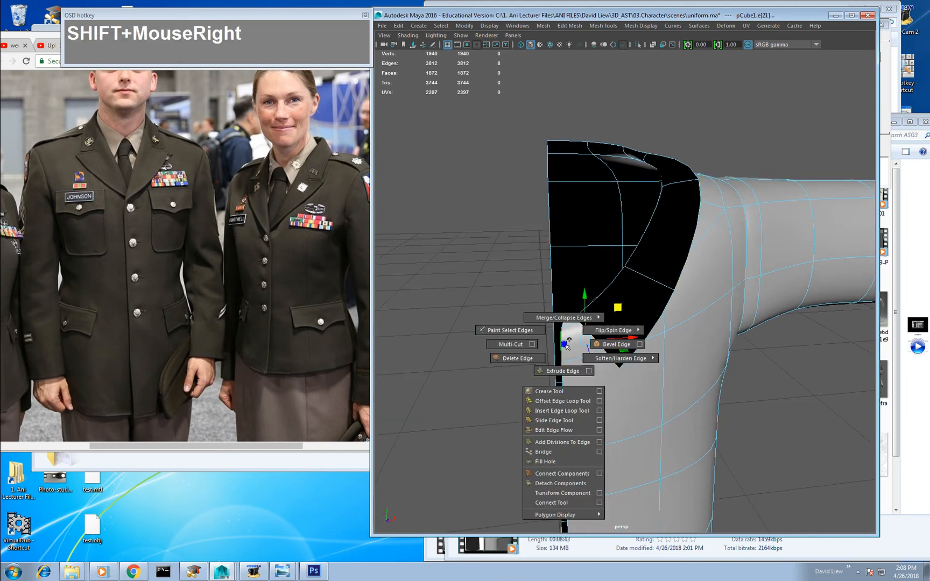
pyautogui.keyDown('shift'); pyautogui.moveTo(565, 340); pyautogui.dragTo(544, 452, button='right'); pyautogui.keyUp('shift')
pyautogui.moveTo(752, 75); pyautogui.dragTo(610, 88)
pyautogui.press('w')
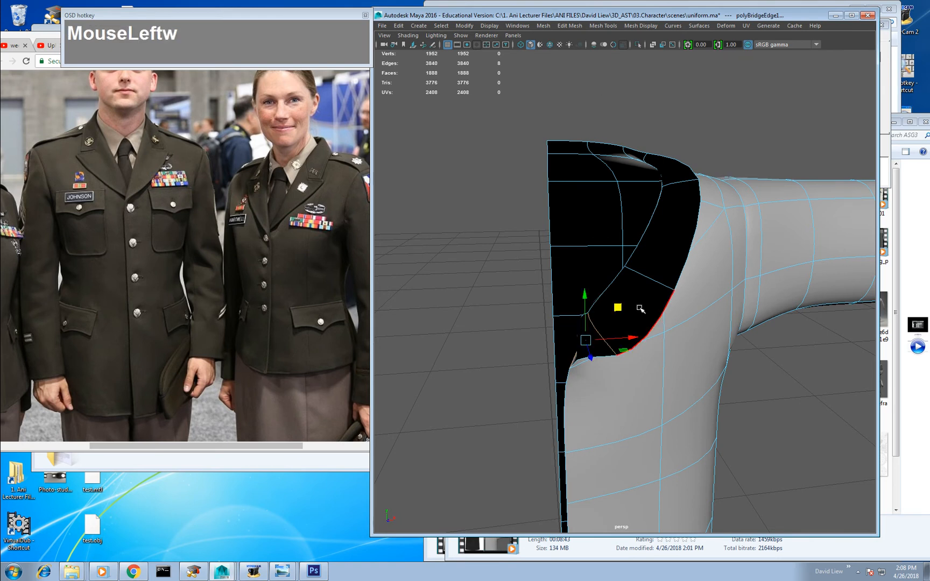
# Step: Push the two lowest outer rim vertices of the front collar back toward the chest on the unsmoothed mesh, then restore smooth preview
pyautogui.keyDown('alt'); pyautogui.moveTo(613, 322); pyautogui.dragTo(527, 319); pyautogui.keyUp('alt')
pyautogui.keyDown('alt'); pyautogui.moveTo(506, 320); pyautogui.dragTo(560, 332, button='middle'); pyautogui.keyUp('alt')
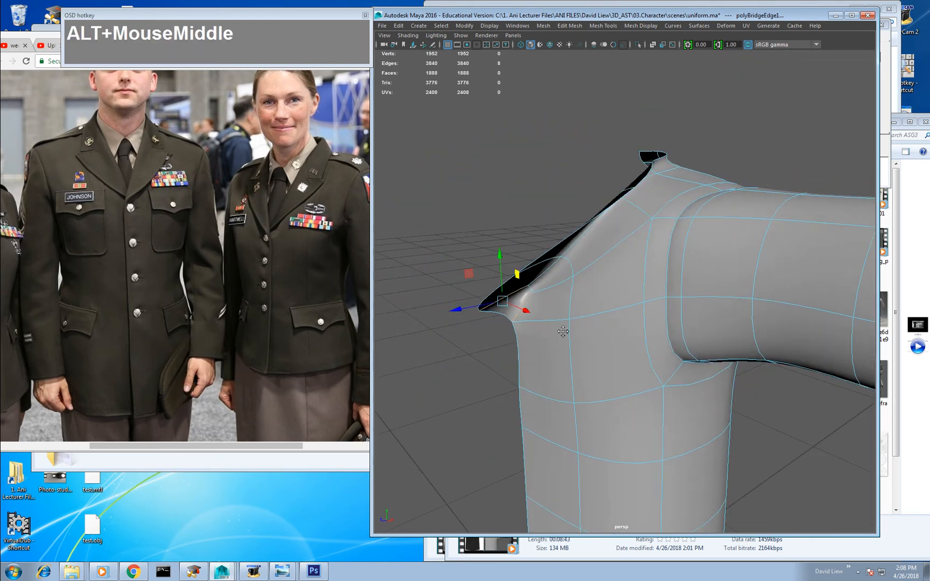
pyautogui.keyDown('alt'); pyautogui.moveTo(587, 347); pyautogui.dragTo(518, 317); pyautogui.keyUp('alt')
pyautogui.moveTo(509, 268); pyautogui.dragTo(454, 268, button='right')
pyautogui.moveTo(462, 278); pyautogui.dragTo(483, 327)
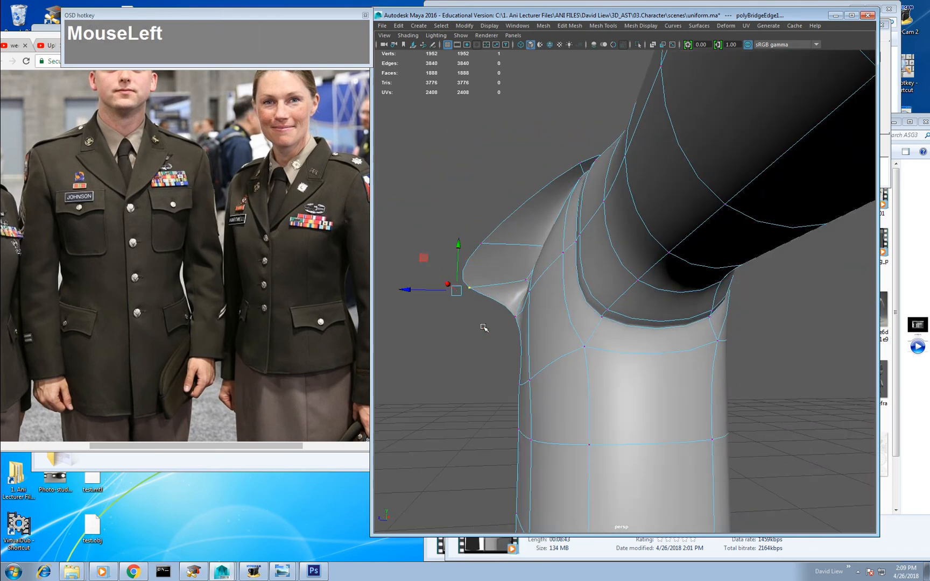
pyautogui.press('1')
pyautogui.keyDown('shift'); pyautogui.click(462, 254); pyautogui.keyUp('shift')
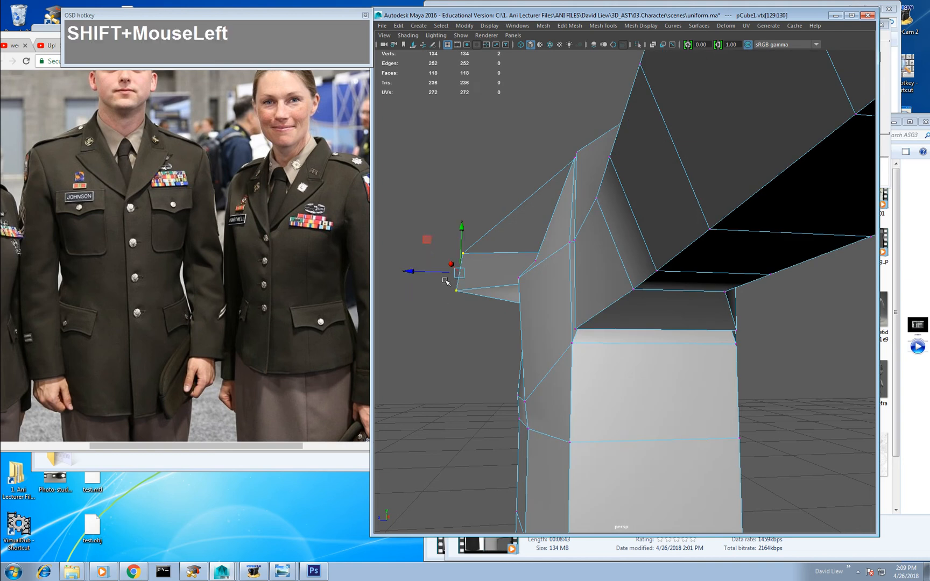
pyautogui.moveTo(427, 271)
pyautogui.mouseDown()
pyautogui.moveTo(568, 291)
pyautogui.moveTo(596, 274)
pyautogui.moveTo(596, 286)
pyautogui.mouseUp()
pyautogui.press('3')
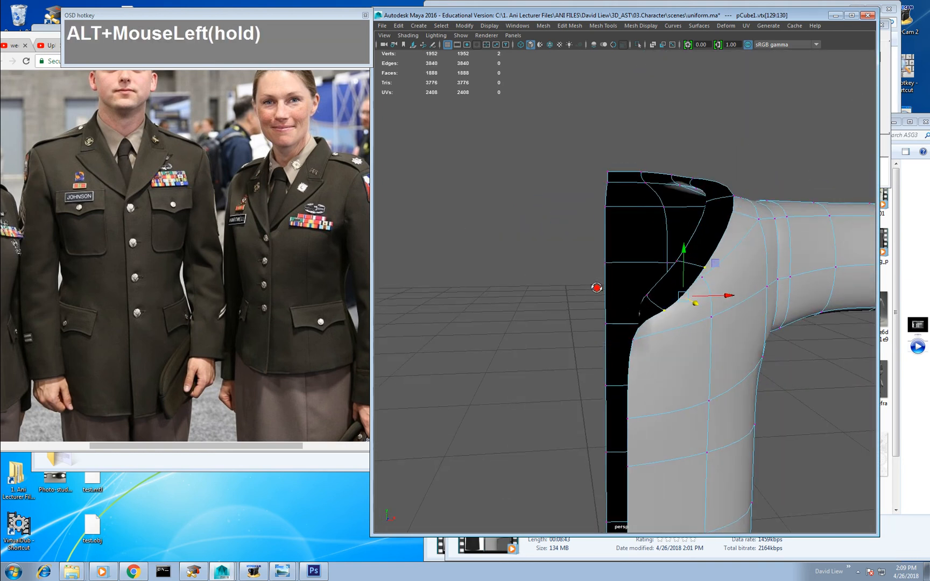
# Step: Adjust the collar's outer rim vertices near the shoulder and undo the last vertex move
pyautogui.keyDown('alt'); pyautogui.moveTo(612, 288); pyautogui.dragTo(569, 321, button='middle'); pyautogui.keyUp('alt')
pyautogui.click(677, 240)
pyautogui.keyDown('alt'); pyautogui.moveTo(679, 242); pyautogui.dragTo(640, 283); pyautogui.keyUp('alt')
pyautogui.click(689, 190)
pyautogui.click(649, 247)
pyautogui.click(631, 185)
pyautogui.moveTo(617, 350); pyautogui.dragTo(624, 358)
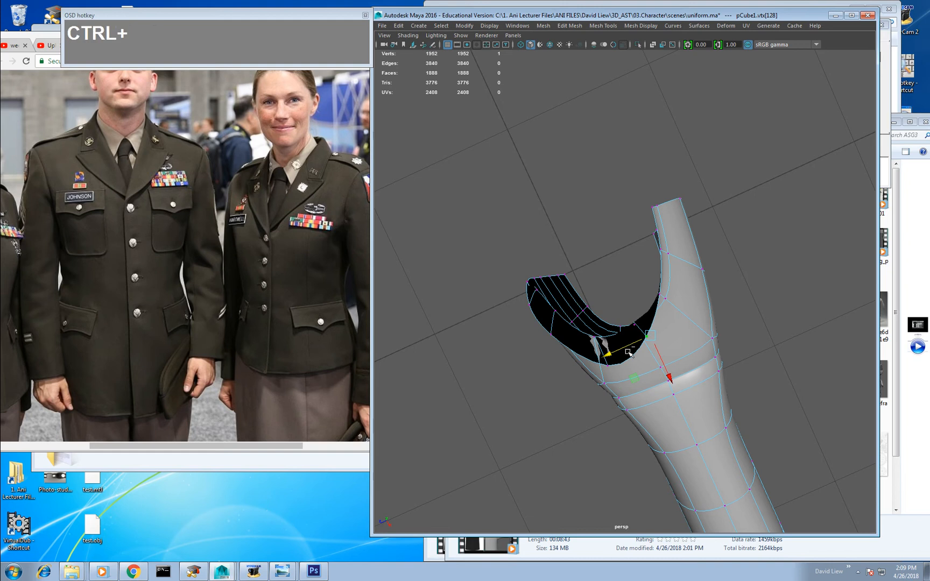
pyautogui.hotkey('ctrl', 'z')
# Step: Try to raise the collar's outer rim vertex at the front of the shoulder
pyautogui.click(605, 371)
pyautogui.keyDown('alt'); pyautogui.moveTo(605, 372); pyautogui.dragTo(606, 380, button='right'); pyautogui.keyUp('alt')
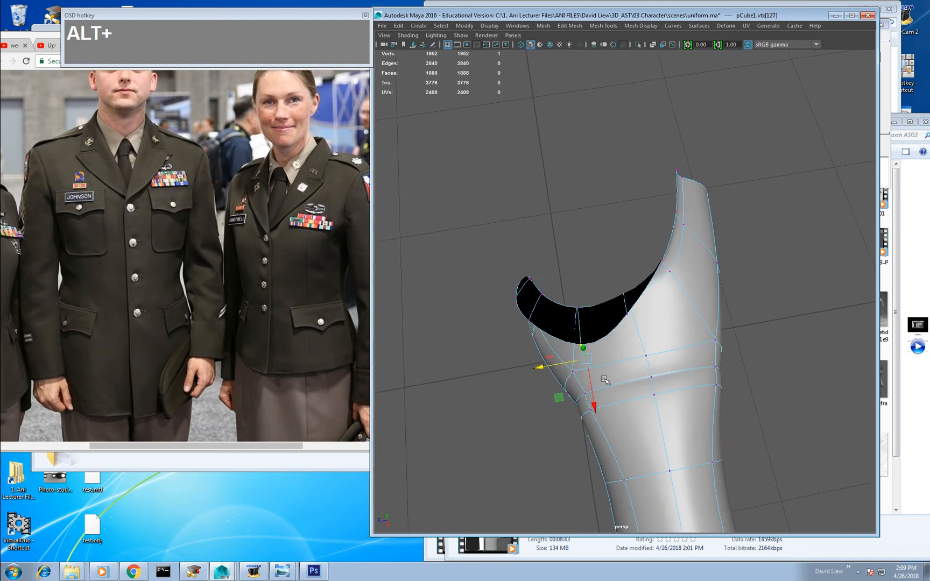
pyautogui.keyDown('alt'); pyautogui.moveTo(592, 376); pyautogui.dragTo(697, 203); pyautogui.keyUp('alt')
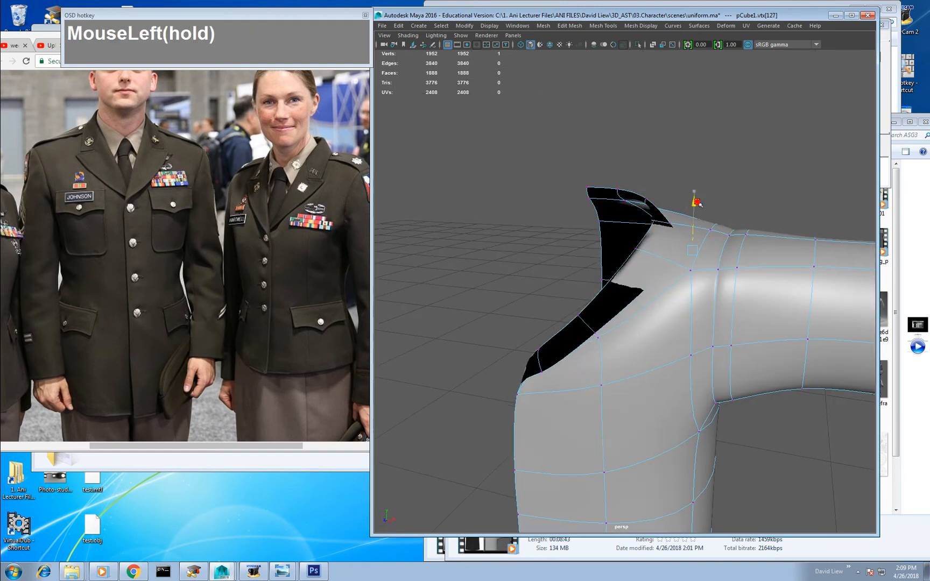
pyautogui.keyDown('alt'); pyautogui.moveTo(661, 242); pyautogui.dragTo(611, 273, button='middle'); pyautogui.keyUp('alt')
pyautogui.keyDown('alt'); pyautogui.moveTo(611, 274); pyautogui.dragTo(644, 278, button='right'); pyautogui.keyUp('alt')
pyautogui.hotkey('ctrl', 'z')
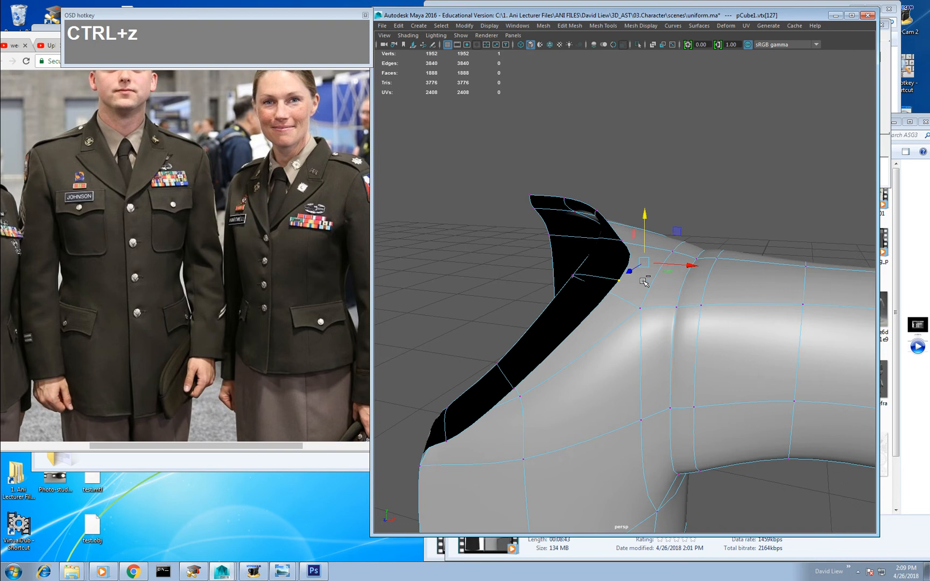
# Step: Move the collar's front shoulder vertex sideways and reposition the rim vertices around the shoulder top and back
pyautogui.keyDown('alt'); pyautogui.moveTo(658, 275); pyautogui.dragTo(682, 237); pyautogui.keyUp('alt')
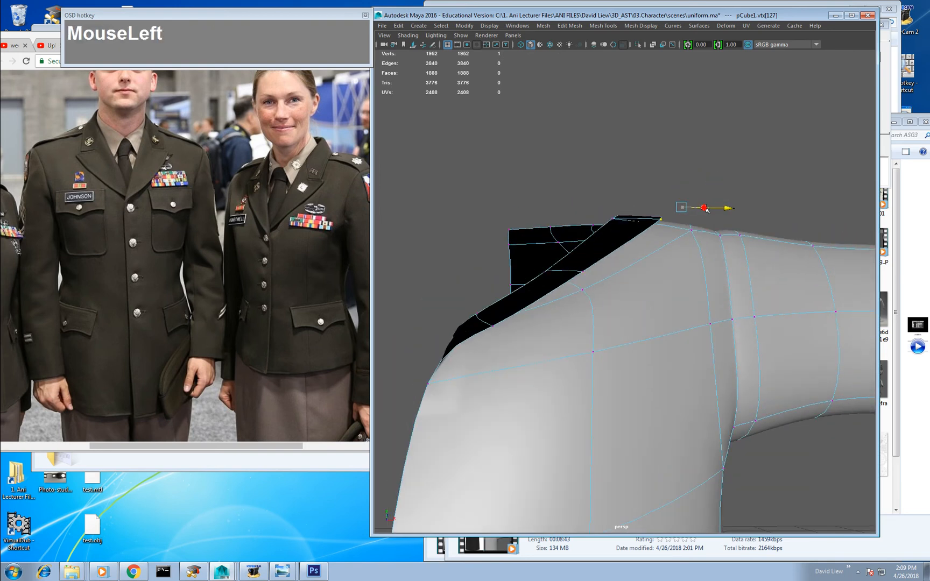
pyautogui.keyDown('alt'); pyautogui.moveTo(681, 207); pyautogui.dragTo(598, 279); pyautogui.keyUp('alt')
pyautogui.click(614, 204)
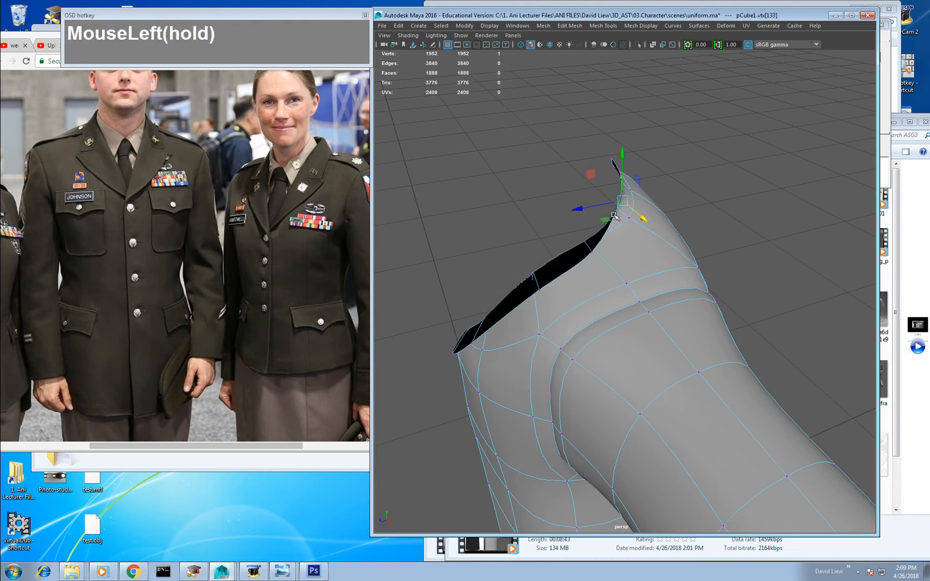
pyautogui.keyDown('alt'); pyautogui.moveTo(614, 216); pyautogui.dragTo(773, 254); pyautogui.keyUp('alt')
pyautogui.moveTo(600, 178); pyautogui.dragTo(601, 187)
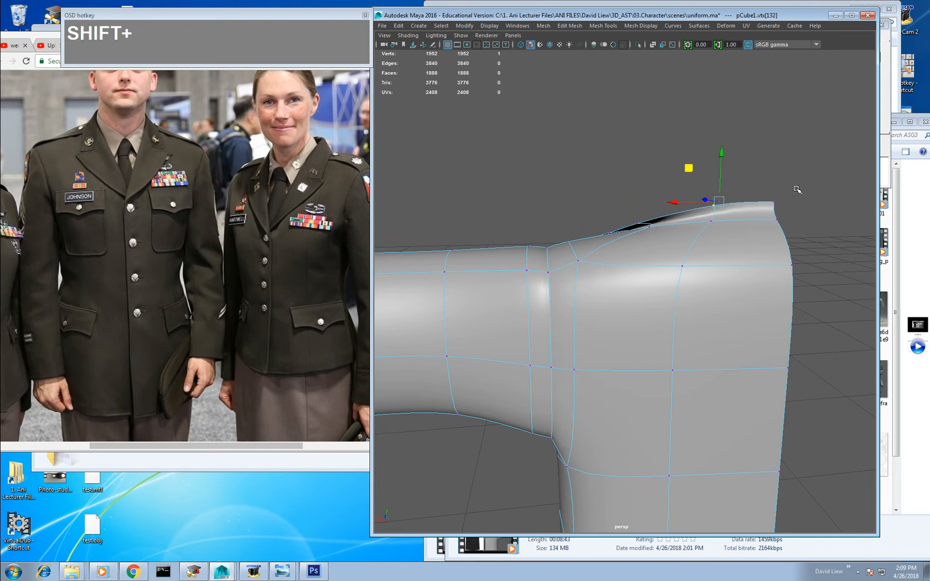
pyautogui.keyDown('shift'); pyautogui.moveTo(797, 189); pyautogui.dragTo(749, 216); pyautogui.keyUp('shift')
pyautogui.keyDown('alt'); pyautogui.moveTo(749, 216); pyautogui.dragTo(793, 209); pyautogui.keyUp('alt')
pyautogui.moveTo(628, 139); pyautogui.dragTo(665, 162)
pyautogui.keyDown('alt'); pyautogui.moveTo(665, 161); pyautogui.dragTo(546, 236); pyautogui.keyUp('alt')
# Step: Refine the front collar's curve by adjusting its outer rim vertices from the lower front up to the shoulder
pyautogui.click(629, 249)
pyautogui.keyDown('alt'); pyautogui.moveTo(564, 292); pyautogui.dragTo(599, 319, button='right'); pyautogui.keyUp('alt')
pyautogui.moveTo(598, 320)
pyautogui.keyDown('alt'); pyautogui.mouseDown()
pyautogui.moveTo(664, 291)
pyautogui.moveTo(803, 312)
pyautogui.moveTo(687, 312)
pyautogui.moveTo(560, 292)
pyautogui.moveTo(575, 341)
pyautogui.moveTo(603, 291)
pyautogui.moveTo(607, 327)
pyautogui.mouseUp(); pyautogui.keyUp('alt')
pyautogui.click(604, 331)
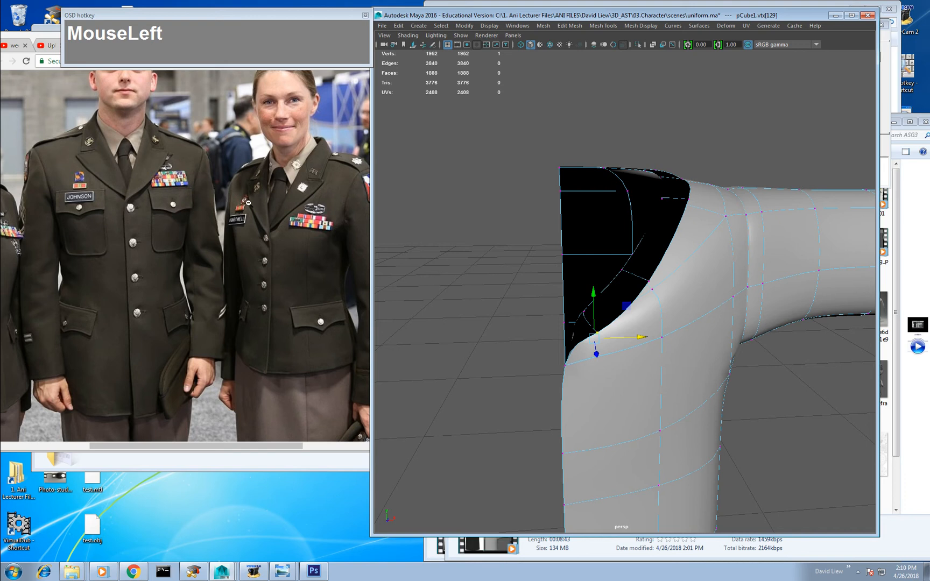
pyautogui.keyDown('alt'); pyautogui.moveTo(730, 237); pyautogui.dragTo(698, 218); pyautogui.keyUp('alt')
pyautogui.click(686, 207)
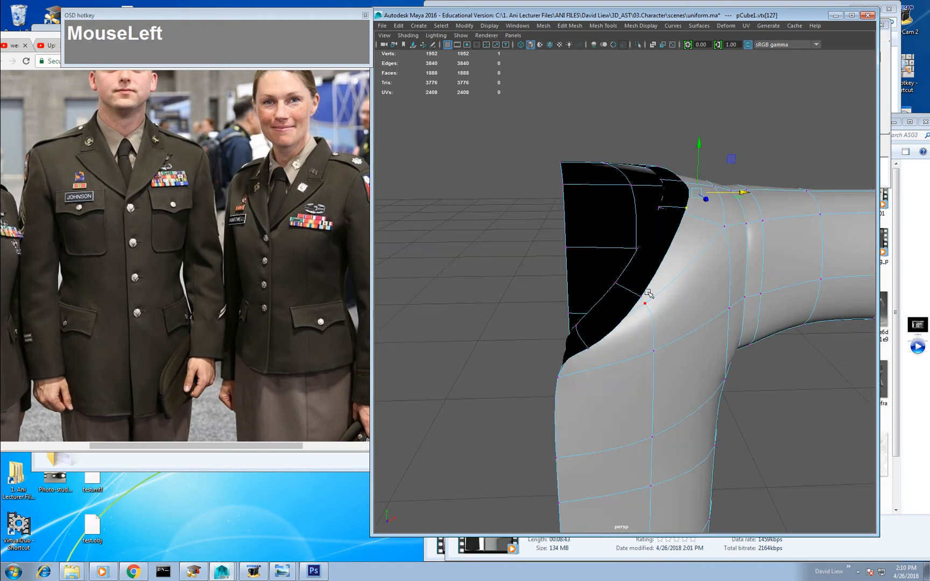
pyautogui.keyDown('shift'); pyautogui.click(640, 298); pyautogui.keyUp('shift')
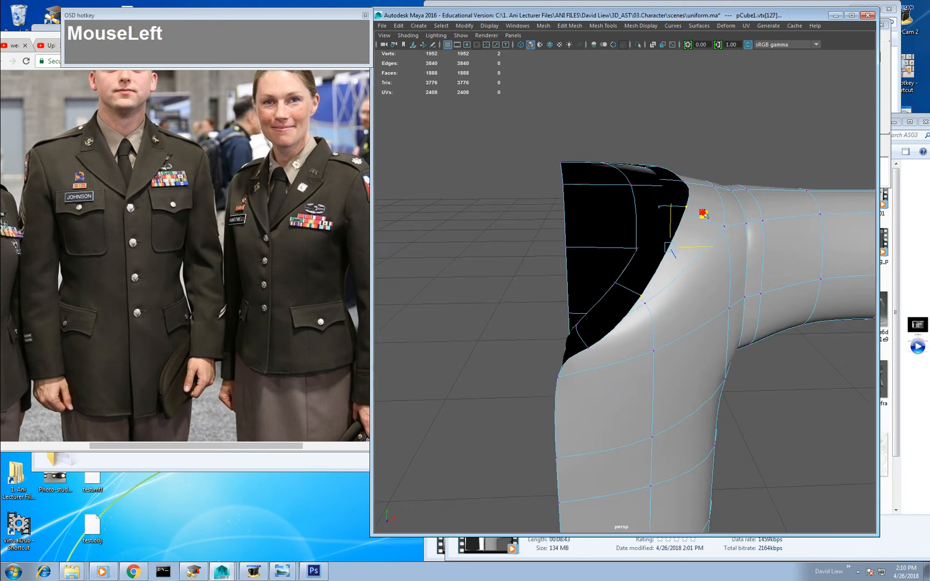
# Step: Extrude the collar's outer rim edges around the front and back to add another strip
pyautogui.moveTo(673, 240); pyautogui.dragTo(672, 211, button='right')
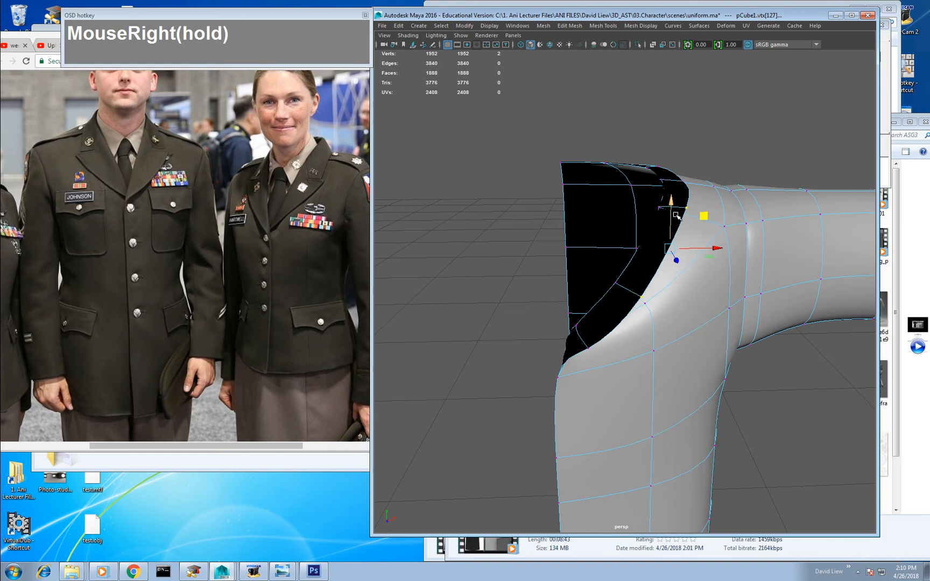
pyautogui.click(571, 357)
pyautogui.keyDown('alt'); pyautogui.moveTo(659, 242); pyautogui.dragTo(638, 277); pyautogui.keyUp('alt')
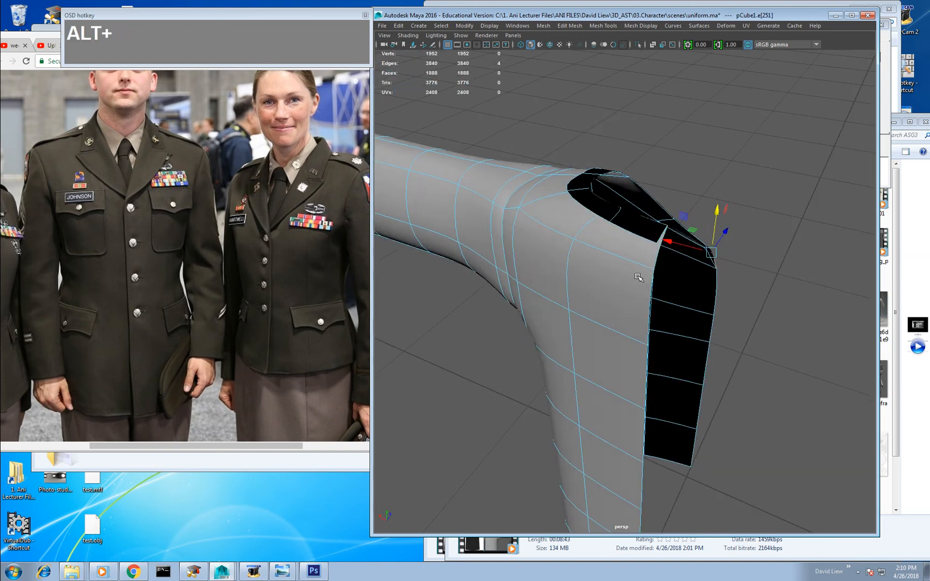
pyautogui.keyDown('shift'); pyautogui.doubleClick(631, 231); pyautogui.keyUp('shift')
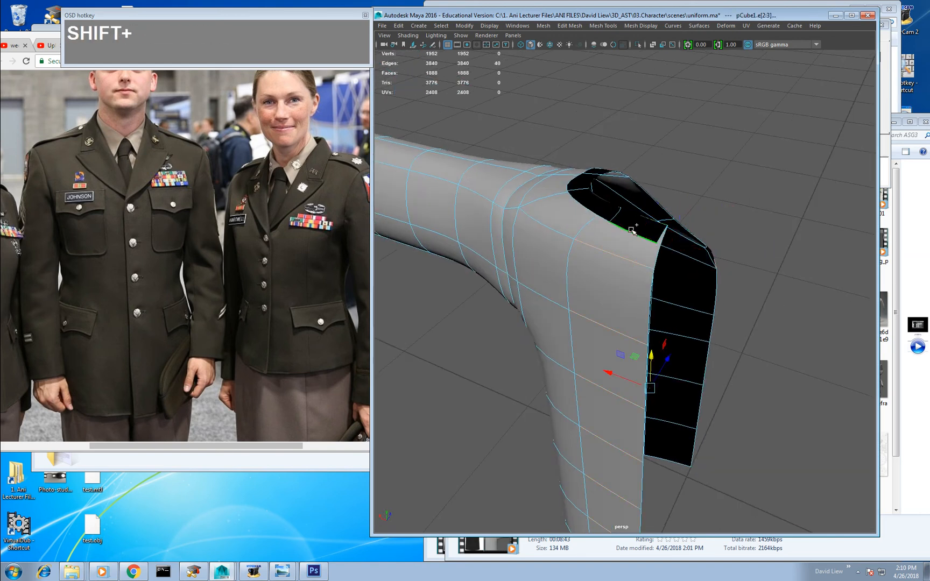
pyautogui.click(606, 204)
pyautogui.keyDown('alt'); pyautogui.moveTo(606, 204); pyautogui.dragTo(395, 253); pyautogui.keyUp('alt')
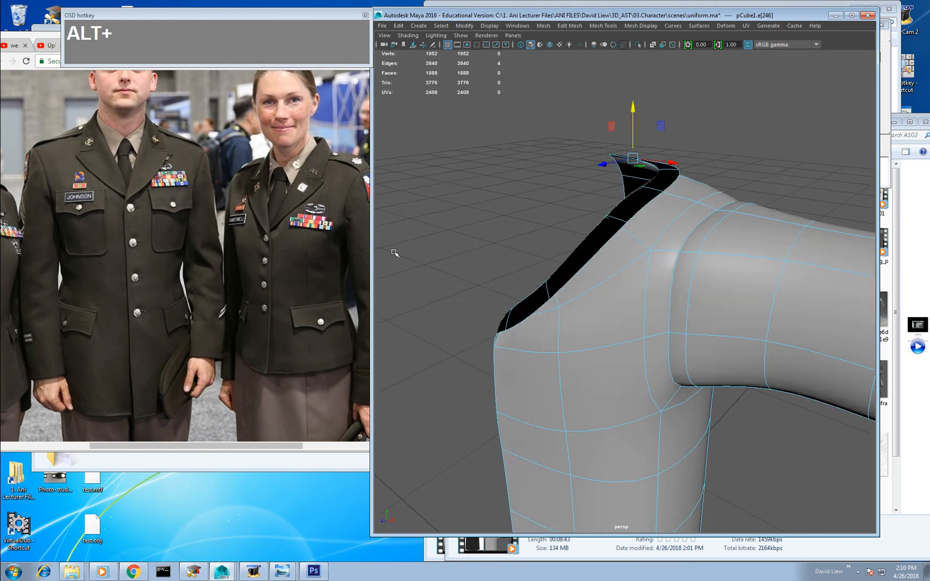
pyautogui.keyDown('shift'); pyautogui.doubleClick(522, 318); pyautogui.keyUp('shift')
pyautogui.keyDown('alt'); pyautogui.moveTo(523, 317); pyautogui.dragTo(594, 317); pyautogui.keyUp('alt')
pyautogui.hotkey('ctrl', 'e')
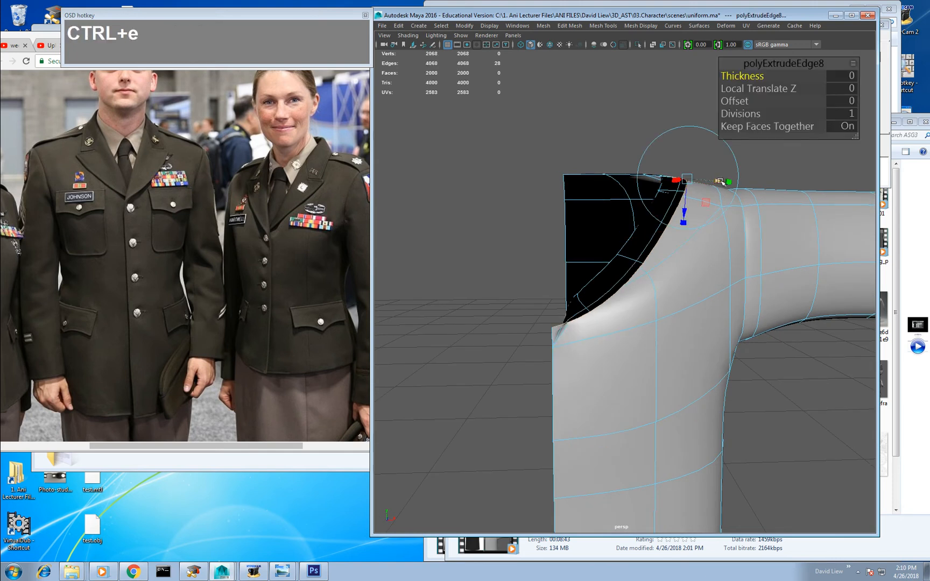
pyautogui.moveTo(721, 181); pyautogui.dragTo(644, 309)
# Step: Delete the unwanted face from the newly extruded collar strip
pyautogui.moveTo(644, 308); pyautogui.dragTo(613, 295, button='right')
pyautogui.keyDown('alt'); pyautogui.moveTo(622, 332); pyautogui.dragTo(563, 291); pyautogui.keyUp('alt')
pyautogui.hotkey('alt', 'Delete')
# Step: Reposition the outer rim vertices at the lower front end of the extruded collar strip
pyautogui.keyDown('alt'); pyautogui.moveTo(498, 251); pyautogui.dragTo(560, 295); pyautogui.keyUp('alt')
pyautogui.keyDown('shift'); pyautogui.click(514, 249); pyautogui.keyUp('shift')
pyautogui.keyDown('ctrl'); pyautogui.click(605, 258); pyautogui.keyUp('ctrl')
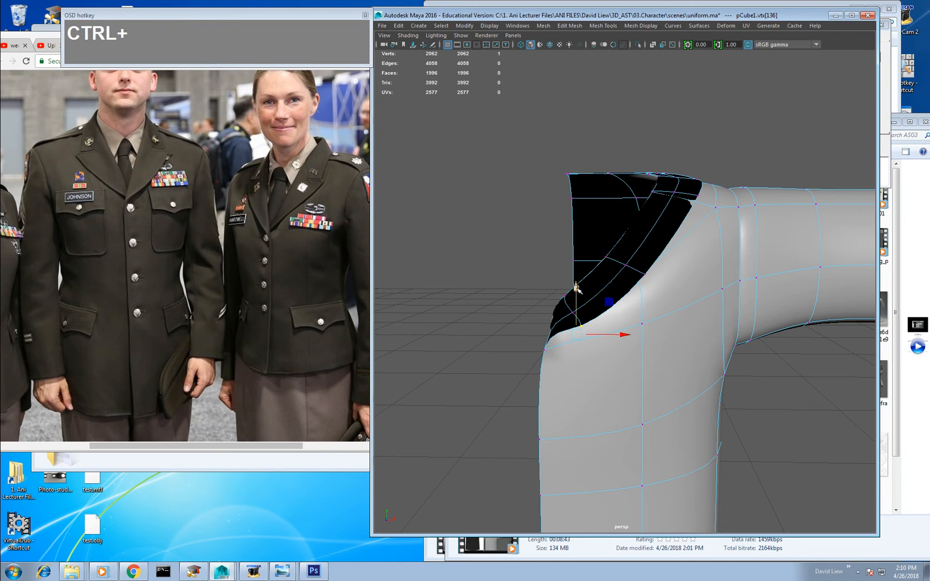
pyautogui.click(576, 289)
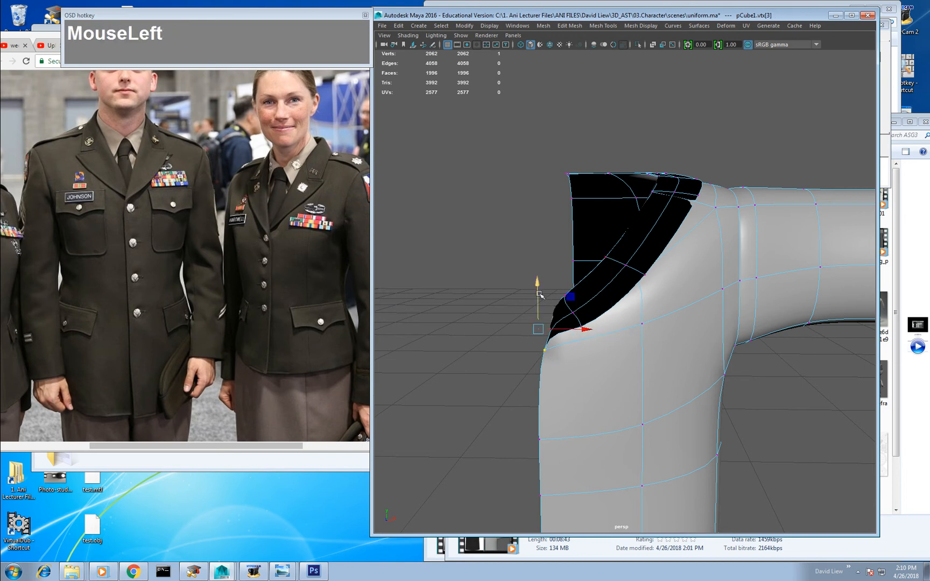
pyautogui.moveTo(538, 291); pyautogui.dragTo(552, 329)
# Step: Adjust the collar strip's rim and middle vertices near the shoulder to smooth its curve down toward the front
pyautogui.click(682, 213)
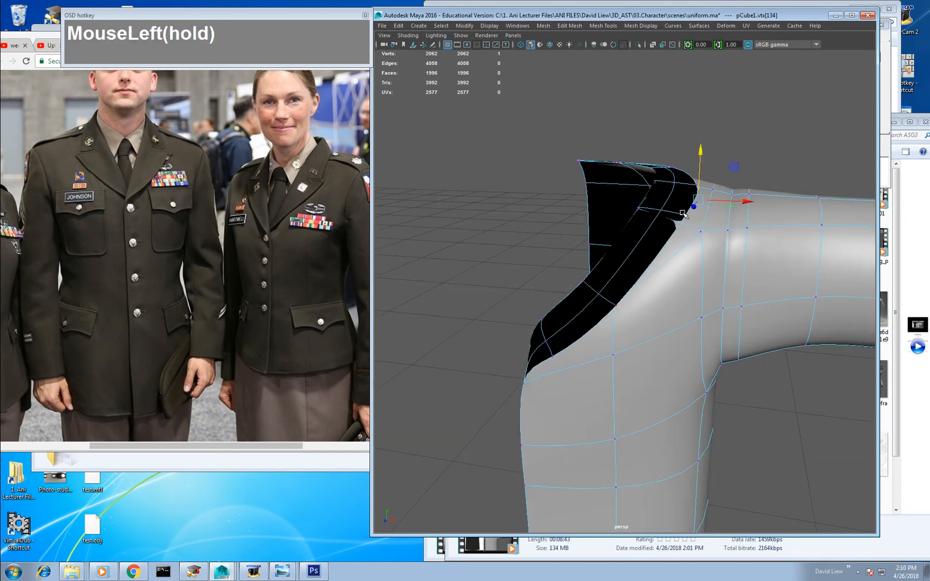
pyautogui.keyDown('alt'); pyautogui.moveTo(682, 213); pyautogui.dragTo(688, 197); pyautogui.keyUp('alt')
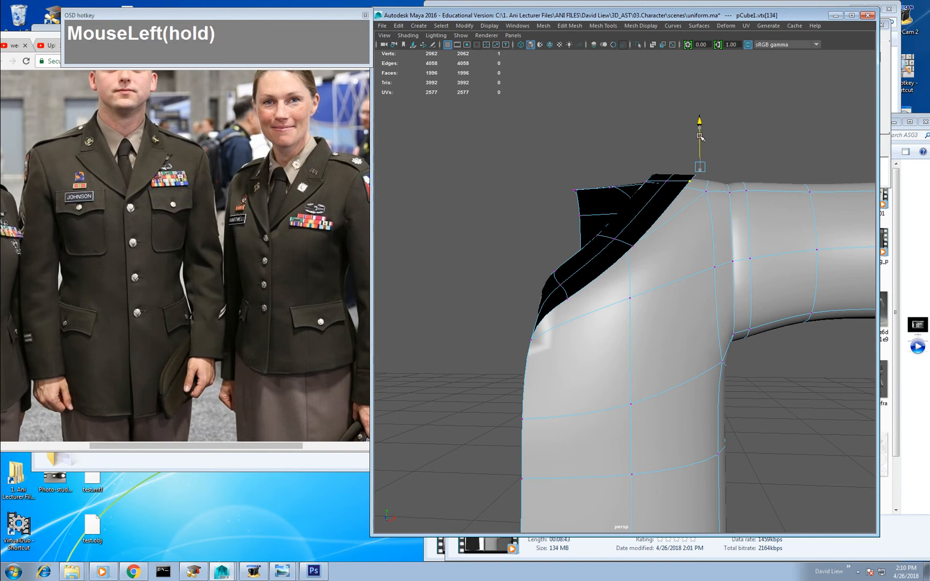
pyautogui.keyDown('alt'); pyautogui.moveTo(698, 136); pyautogui.dragTo(636, 198); pyautogui.keyUp('alt')
pyautogui.click(616, 219)
pyautogui.keyDown('alt'); pyautogui.moveTo(601, 235); pyautogui.dragTo(668, 272); pyautogui.keyUp('alt')
pyautogui.click(549, 289)
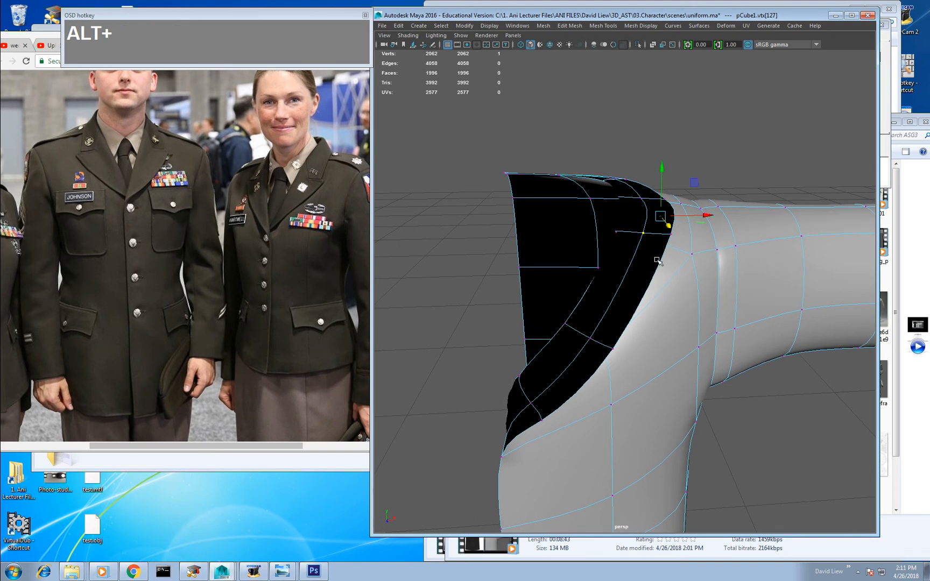
pyautogui.keyDown('alt'); pyautogui.moveTo(657, 261); pyautogui.dragTo(676, 243, button='right'); pyautogui.keyUp('alt')
# Step: Connect the edges crossing the front collar strip and upper chest to insert a new edge line below the neckline
pyautogui.moveTo(681, 234); pyautogui.dragTo(681, 209, button='right')
pyautogui.keyDown('alt'); pyautogui.moveTo(652, 298); pyautogui.dragTo(627, 287); pyautogui.keyUp('alt')
pyautogui.keyDown('shift'); pyautogui.doubleClick(630, 281); pyautogui.keyUp('shift')
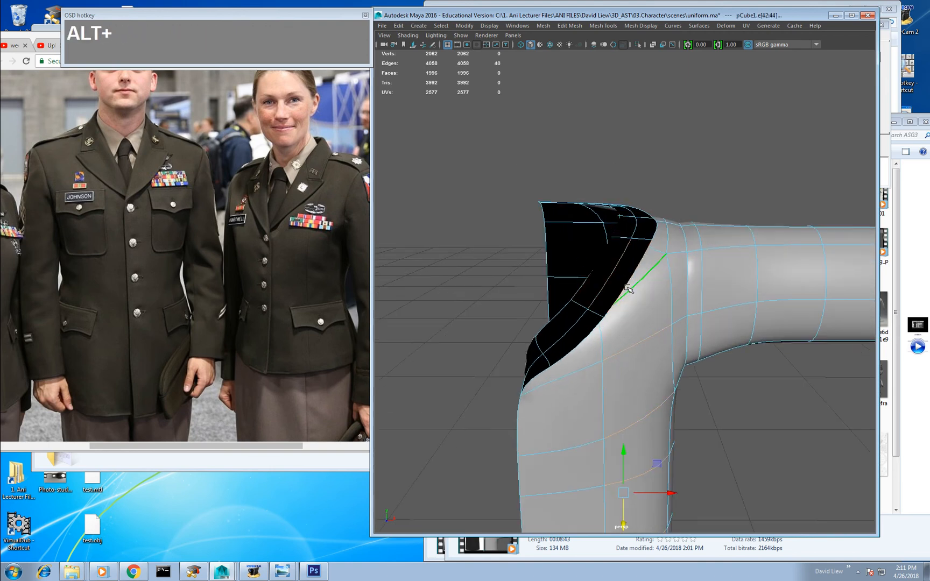
pyautogui.click(640, 240)
pyautogui.keyDown('alt'); pyautogui.moveTo(642, 246); pyautogui.dragTo(571, 286); pyautogui.keyUp('alt')
pyautogui.click(576, 286)
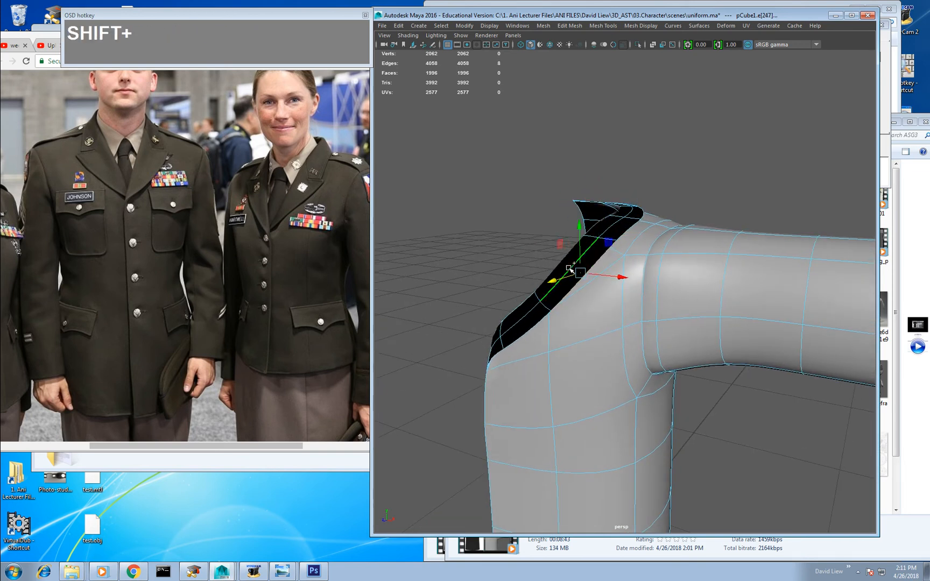
pyautogui.keyDown('alt'); pyautogui.moveTo(624, 383); pyautogui.dragTo(622, 324, button='middle'); pyautogui.keyUp('alt')
pyautogui.keyDown('alt'); pyautogui.moveTo(623, 324); pyautogui.dragTo(621, 307, button='right'); pyautogui.keyUp('alt')
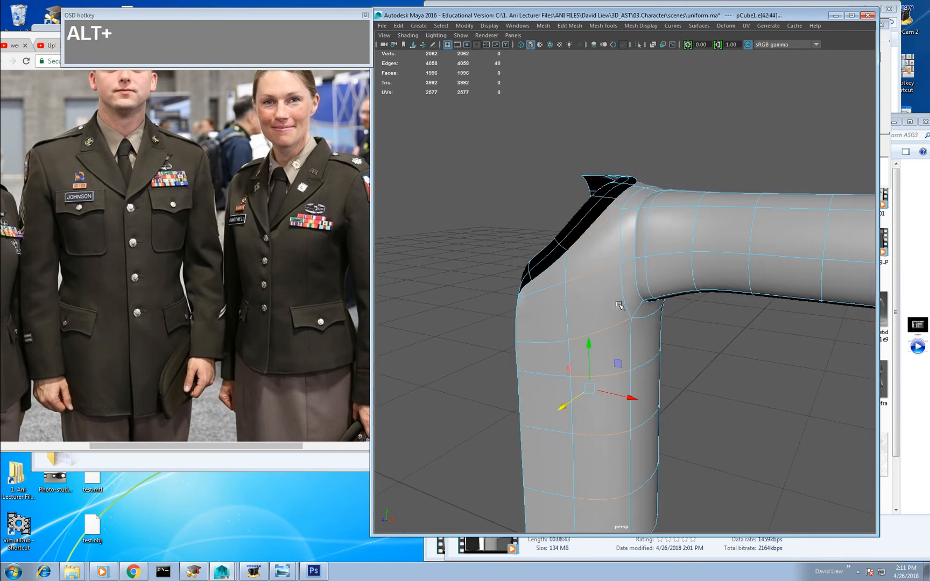
pyautogui.keyDown('alt'); pyautogui.moveTo(640, 390); pyautogui.dragTo(640, 327, button='middle'); pyautogui.keyUp('alt')
pyautogui.keyDown('alt'); pyautogui.moveTo(640, 327); pyautogui.dragTo(628, 318, button='right'); pyautogui.keyUp('alt')
pyautogui.keyDown('ctrl'); pyautogui.moveTo(668, 248); pyautogui.dragTo(568, 471); pyautogui.keyUp('ctrl')
pyautogui.keyDown('alt'); pyautogui.moveTo(592, 248); pyautogui.dragTo(592, 265, button='middle'); pyautogui.keyUp('alt')
pyautogui.keyDown('alt'); pyautogui.moveTo(592, 265); pyautogui.dragTo(608, 393, button='right'); pyautogui.keyUp('alt')
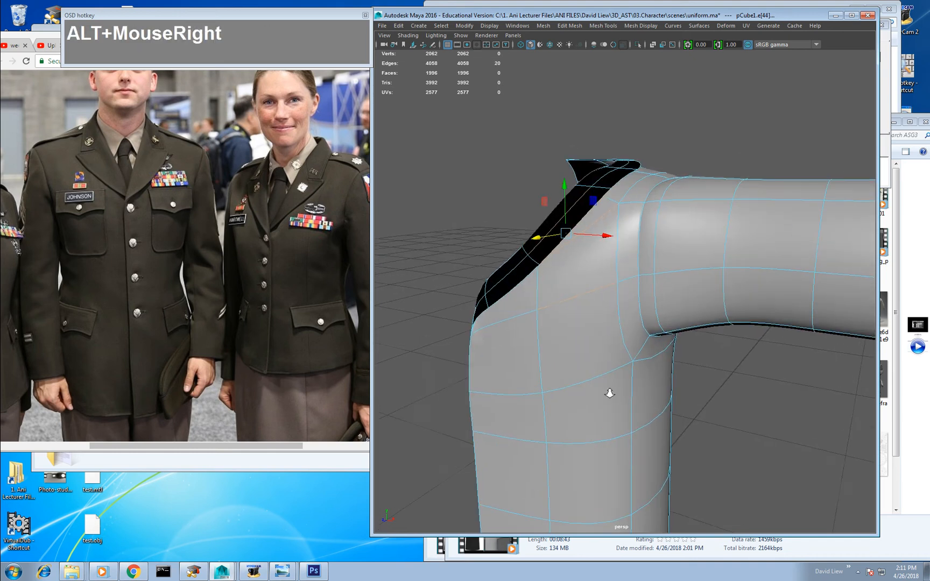
pyautogui.hotkey('ctrl', 'shift', 'e')
pyautogui.keyDown('alt'); pyautogui.moveTo(600, 344); pyautogui.dragTo(604, 346, button='right'); pyautogui.keyUp('alt')
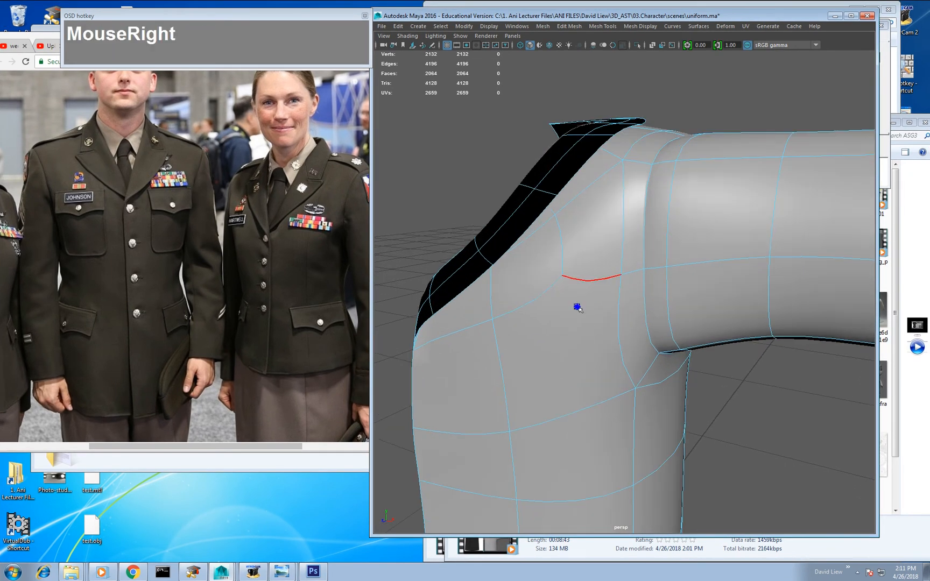
# Step: Connect the lower end vertex of the new chest edge line to the vertex beside the armpit
pyautogui.moveTo(577, 307); pyautogui.dragTo(538, 297, button='right')
pyautogui.click(635, 388)
pyautogui.keyDown('shift'); pyautogui.click(633, 390); pyautogui.keyUp('shift')
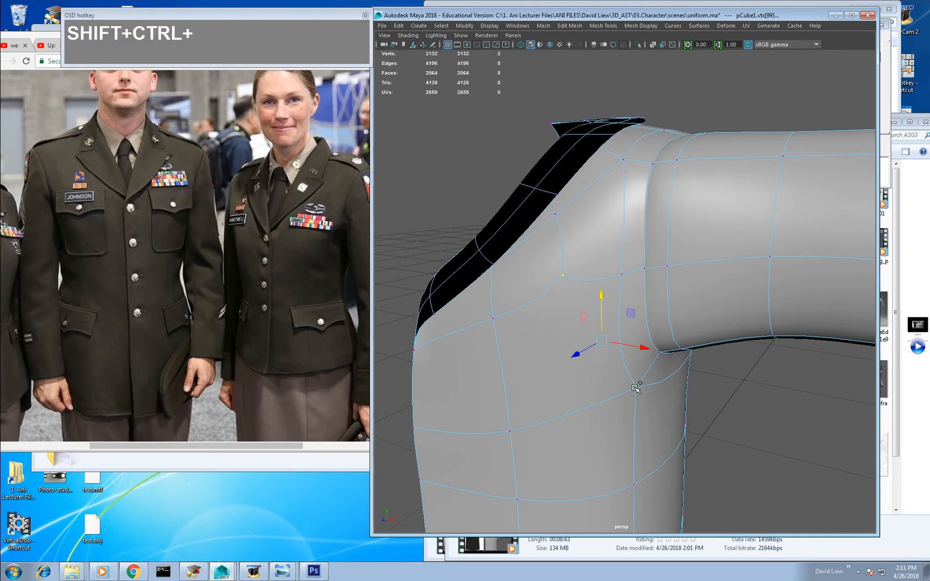
pyautogui.hotkey('ctrl', 'shift', 'e')
# Step: Detach the crosswise edge on the outer front collar strip so the collar and lapel can separate
pyautogui.keyDown('alt'); pyautogui.moveTo(603, 351); pyautogui.dragTo(582, 246); pyautogui.keyUp('alt')
pyautogui.moveTo(583, 245); pyautogui.dragTo(571, 219, button='right')
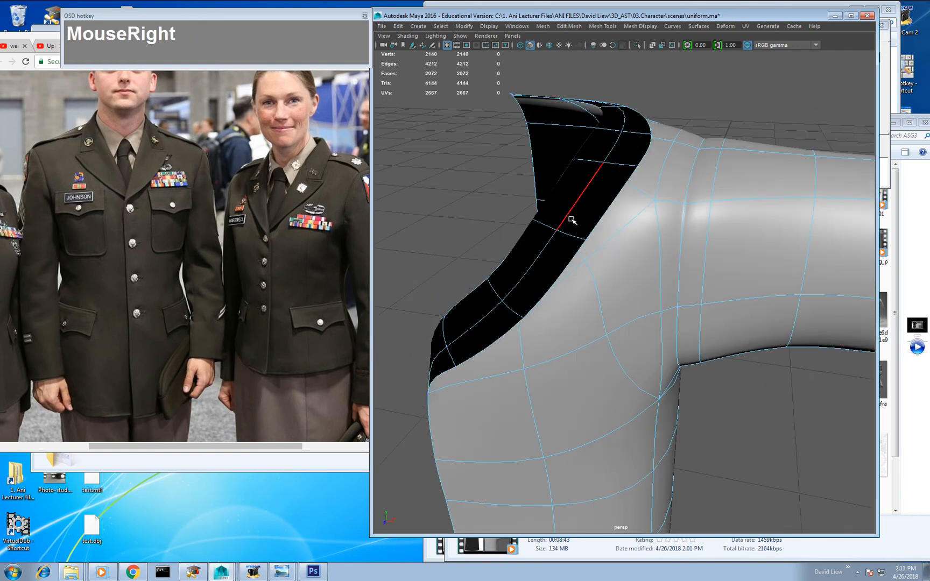
pyautogui.keyDown('alt'); pyautogui.moveTo(579, 241); pyautogui.dragTo(590, 257); pyautogui.keyUp('alt')
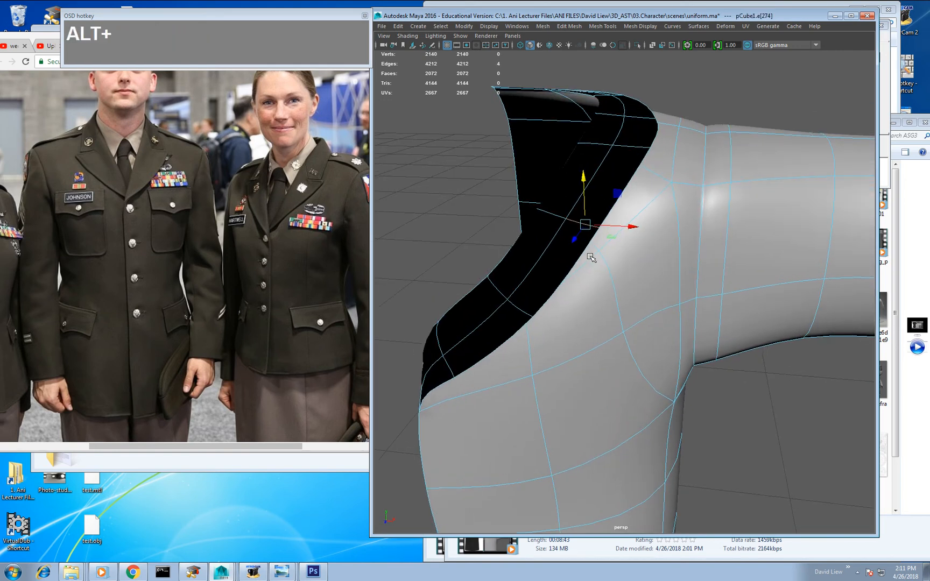
pyautogui.keyDown('shift'); pyautogui.moveTo(582, 231); pyautogui.dragTo(571, 364, button='right'); pyautogui.keyUp('shift')
# Step: Pull the separated rim vertices apart and adjust the inner corner vertex to open a notch between collar and lapel
pyautogui.moveTo(579, 237); pyautogui.dragTo(598, 234, button='right')
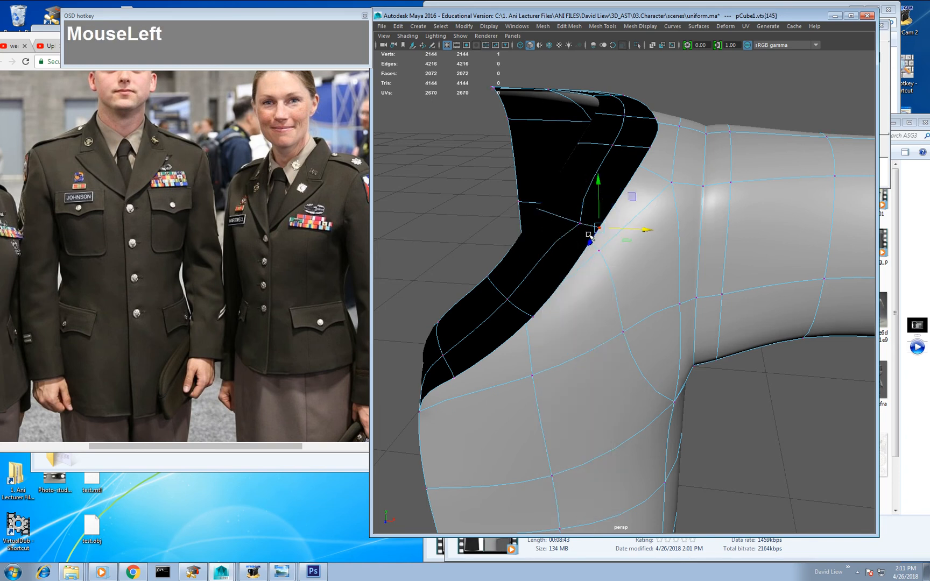
pyautogui.moveTo(605, 189); pyautogui.dragTo(603, 175)
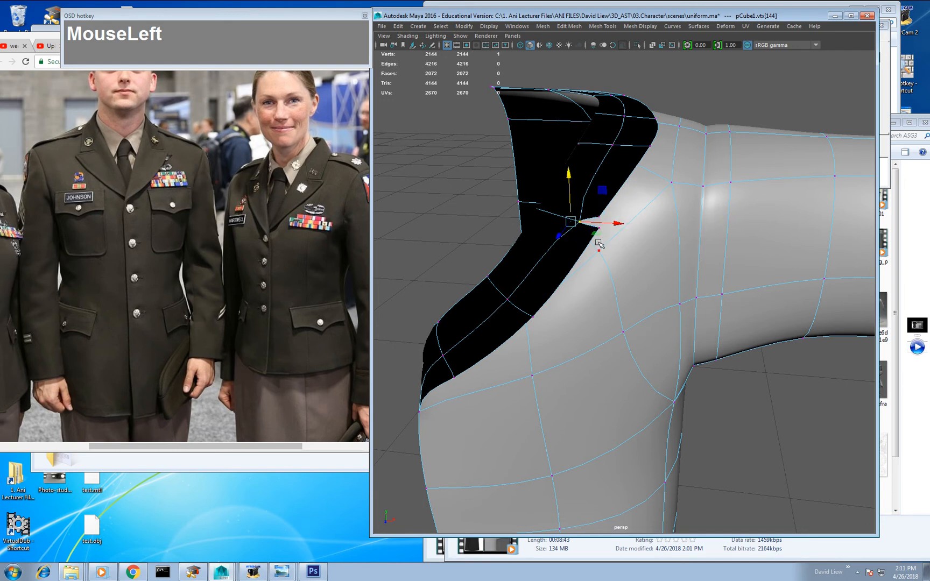
pyautogui.keyDown('alt'); pyautogui.moveTo(599, 232); pyautogui.dragTo(649, 316); pyautogui.keyUp('alt')
pyautogui.click(636, 232)
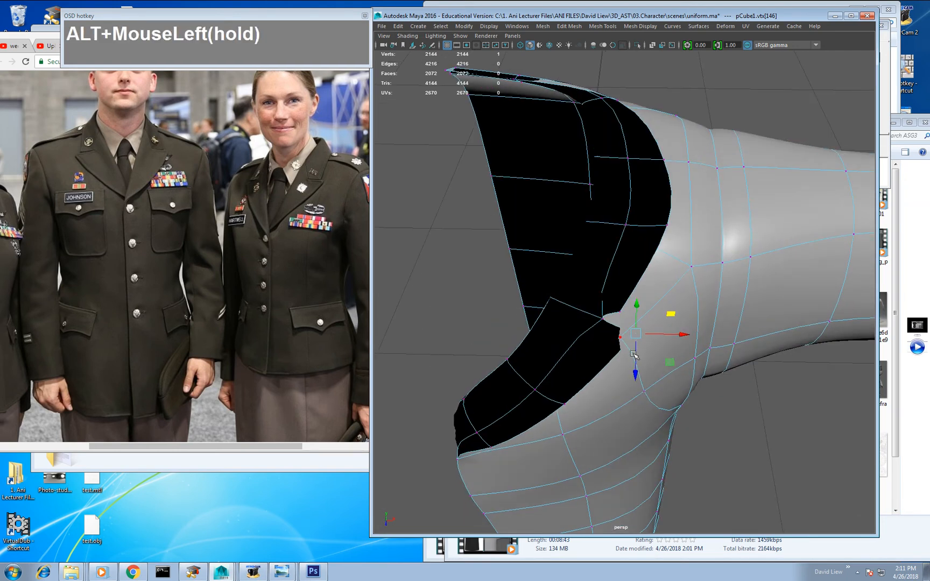
pyautogui.moveTo(633, 372); pyautogui.dragTo(632, 380)
pyautogui.click(604, 322)
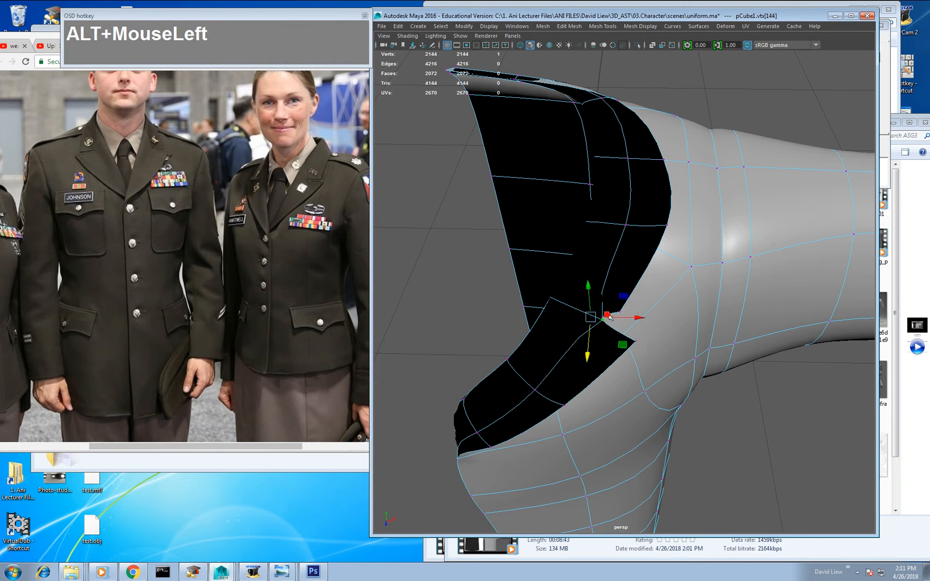
pyautogui.keyDown('alt'); pyautogui.moveTo(606, 325); pyautogui.dragTo(645, 211); pyautogui.keyUp('alt')
pyautogui.click(638, 215)
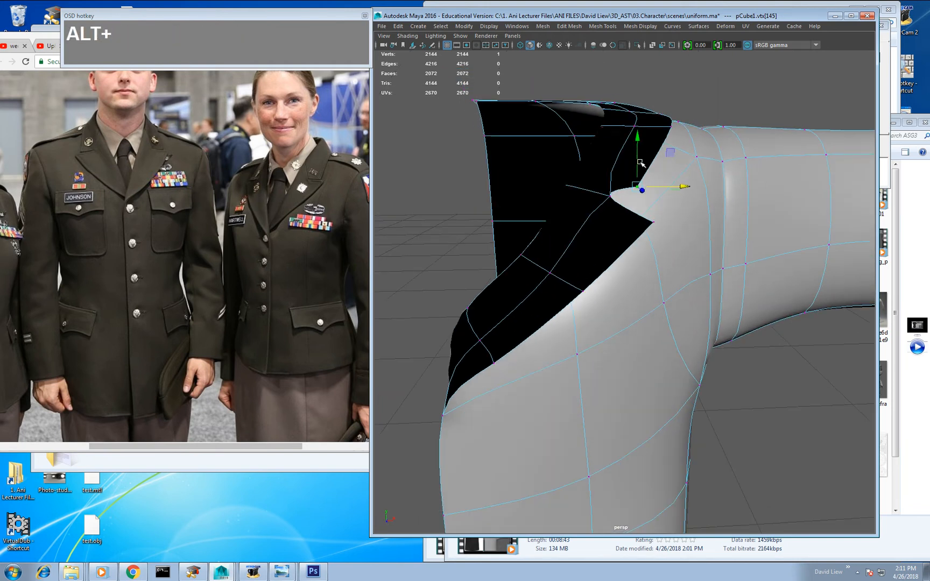
pyautogui.moveTo(639, 148); pyautogui.dragTo(639, 163)
# Step: Adjust the collar's outer rim vertices around the shoulder top and back
pyautogui.moveTo(669, 126); pyautogui.dragTo(840, 226)
pyautogui.keyDown('shift'); pyautogui.click(660, 123); pyautogui.keyUp('shift')
pyautogui.click(636, 213)
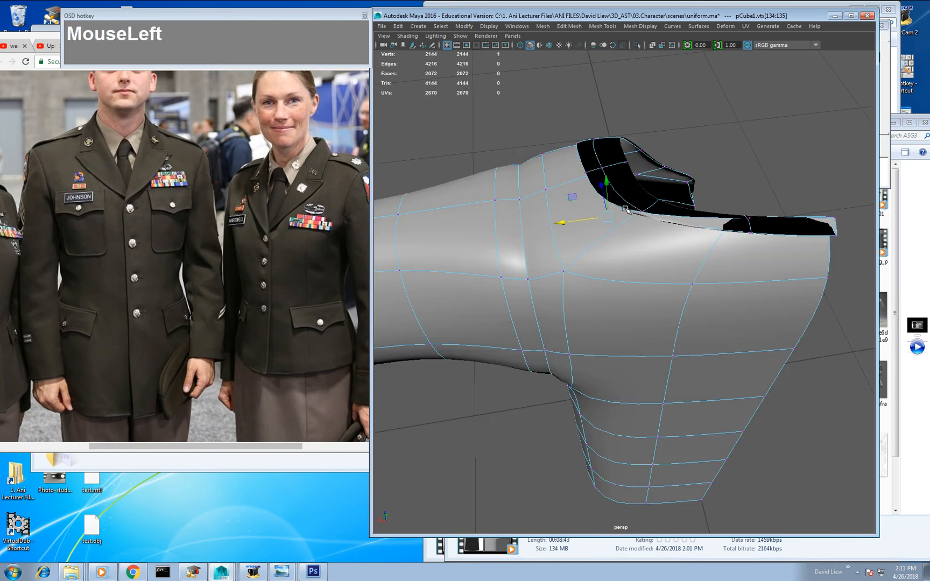
pyautogui.keyDown('alt'); pyautogui.moveTo(636, 213); pyautogui.dragTo(715, 102); pyautogui.keyUp('alt')
pyautogui.click(632, 289)
pyautogui.moveTo(715, 102); pyautogui.dragTo(710, 111, button='right')
pyautogui.keyDown('alt'); pyautogui.moveTo(707, 112); pyautogui.dragTo(685, 150); pyautogui.keyUp('alt')
pyautogui.keyDown('alt'); pyautogui.moveTo(685, 150); pyautogui.dragTo(656, 307, button='right'); pyautogui.keyUp('alt')
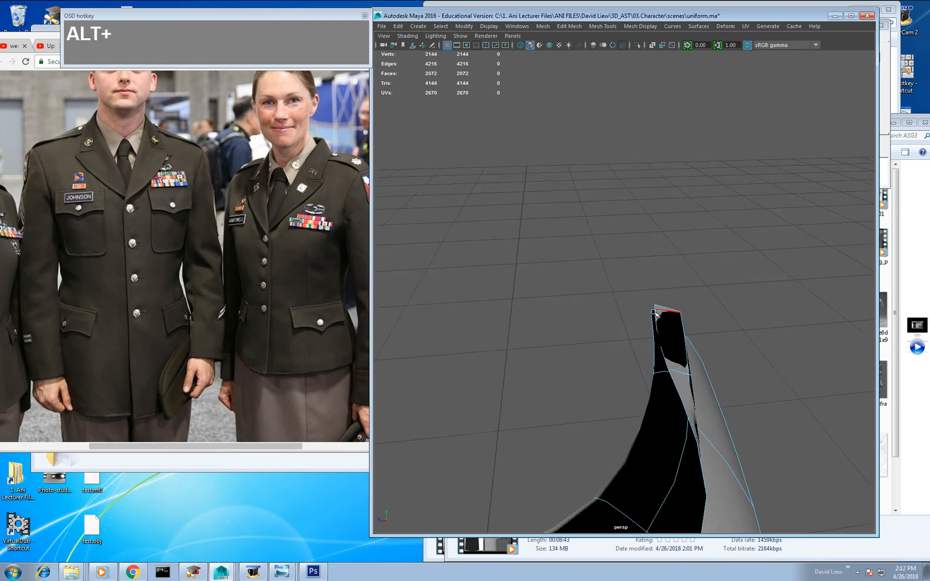
pyautogui.click(657, 320)
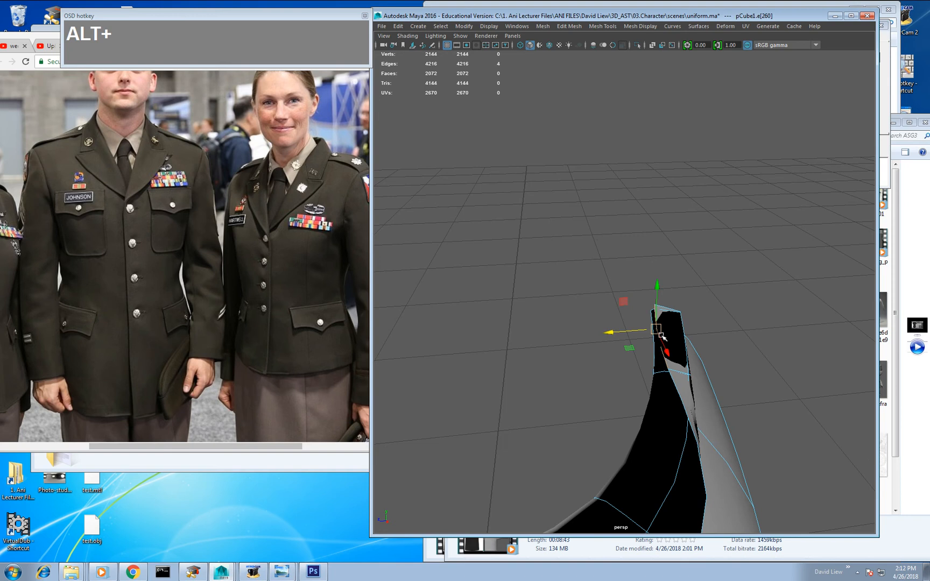
pyautogui.keyDown('alt'); pyautogui.moveTo(658, 323); pyautogui.dragTo(640, 364); pyautogui.keyUp('alt')
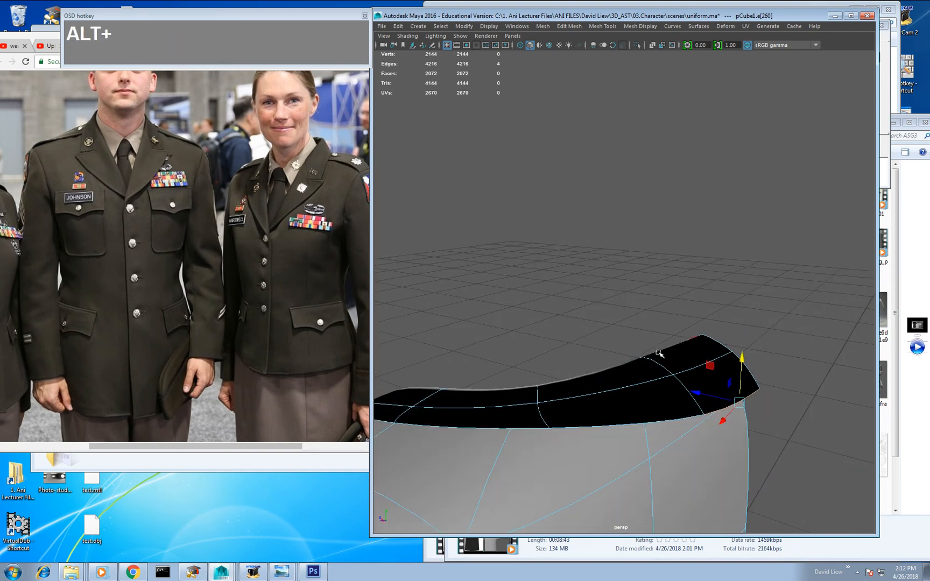
pyautogui.click(659, 352)
pyautogui.keyDown('alt'); pyautogui.moveTo(659, 347); pyautogui.dragTo(608, 328, button='right'); pyautogui.keyUp('alt')
pyautogui.keyDown('alt'); pyautogui.moveTo(608, 326); pyautogui.dragTo(711, 336); pyautogui.keyUp('alt')
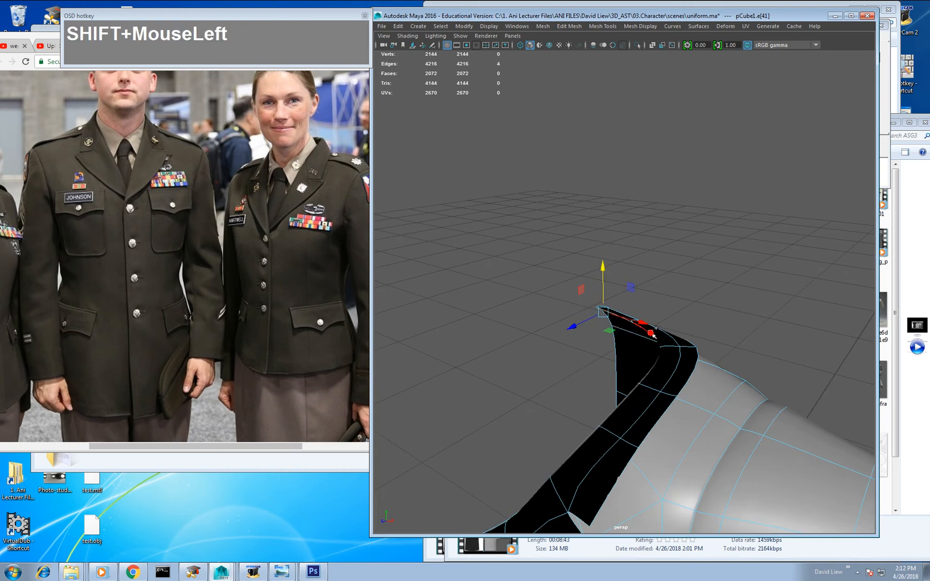
pyautogui.keyDown('shift'); pyautogui.click(648, 335); pyautogui.keyUp('shift')
pyautogui.moveTo(600, 292); pyautogui.dragTo(737, 342)
pyautogui.hotkey('ctrl', 'z')
pyautogui.keyDown('alt'); pyautogui.moveTo(738, 341); pyautogui.dragTo(699, 303, button='middle'); pyautogui.keyUp('alt')
pyautogui.click(708, 323)
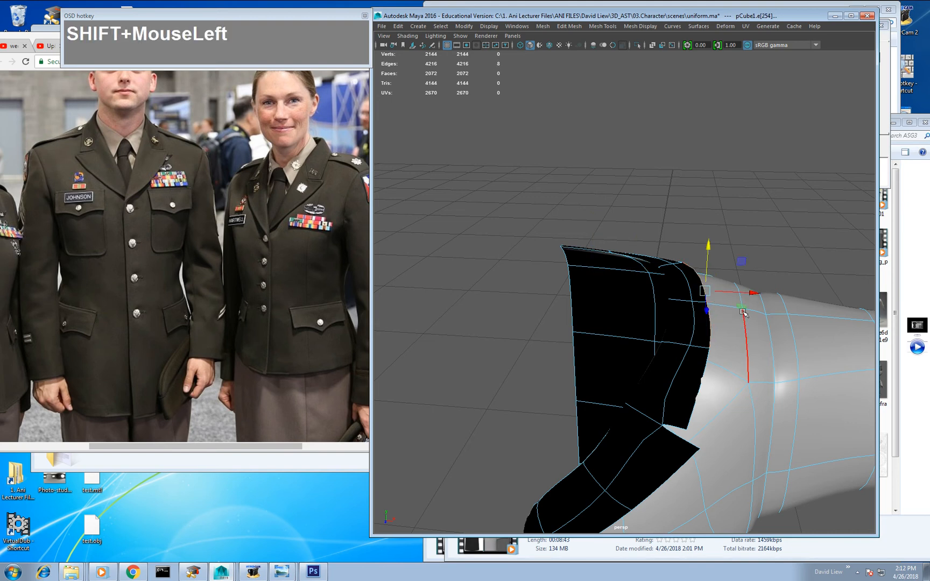
pyautogui.moveTo(746, 292)
pyautogui.mouseDown()
pyautogui.moveTo(761, 295)
pyautogui.moveTo(745, 282)
pyautogui.mouseUp()
pyautogui.keyDown('alt'); pyautogui.moveTo(745, 284); pyautogui.dragTo(699, 297, button='right'); pyautogui.keyUp('alt')
pyautogui.keyDown('alt'); pyautogui.moveTo(699, 297); pyautogui.dragTo(698, 246, button='middle'); pyautogui.keyUp('alt')
pyautogui.keyDown('alt'); pyautogui.moveTo(596, 308); pyautogui.dragTo(718, 333); pyautogui.keyUp('alt')
# Step: Extrude the entire outer rim of the collar and lapel, including the notch edges
pyautogui.click(629, 323)
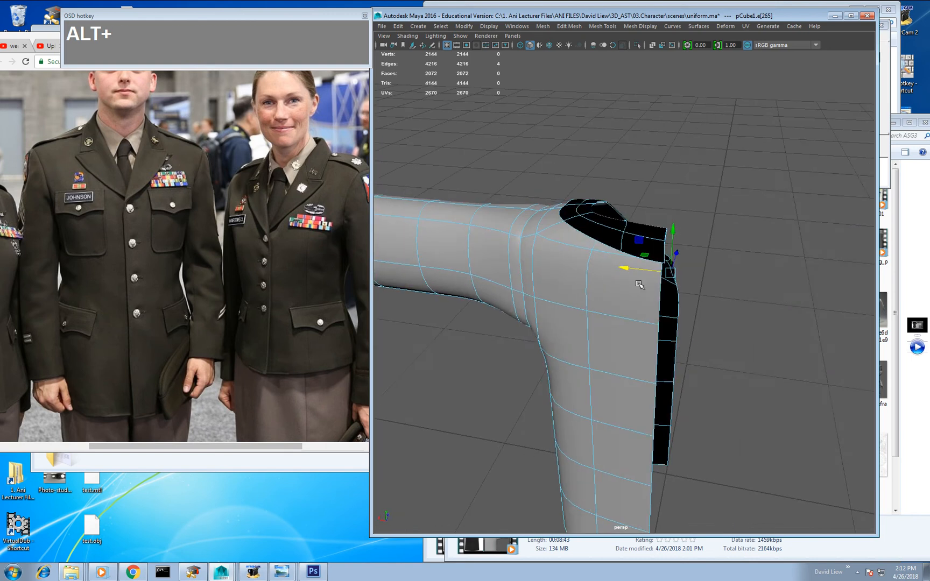
pyautogui.keyDown('shift'); pyautogui.doubleClick(628, 253); pyautogui.keyUp('shift')
pyautogui.keyDown('alt'); pyautogui.moveTo(628, 253); pyautogui.dragTo(719, 255); pyautogui.keyUp('alt')
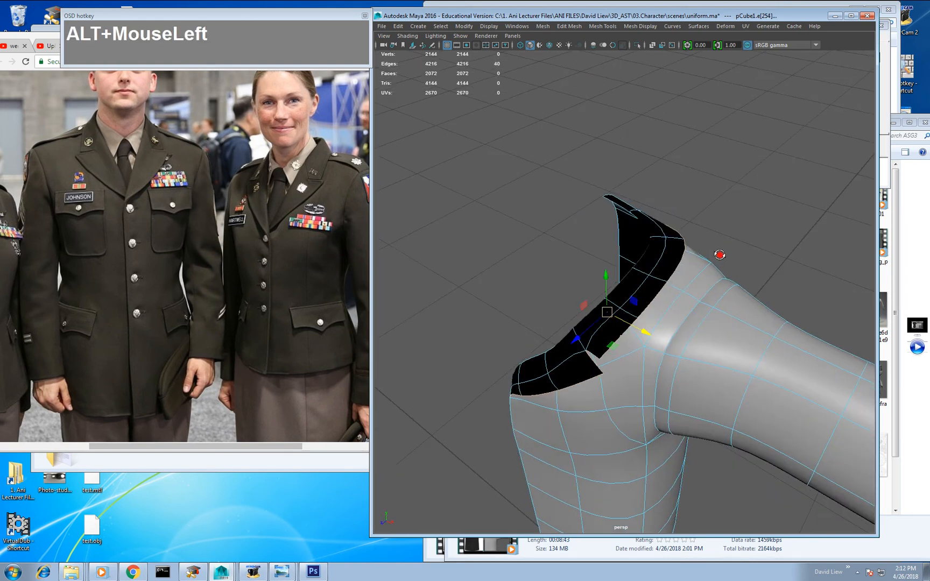
pyautogui.moveTo(634, 302); pyautogui.dragTo(666, 296)
pyautogui.keyDown('alt'); pyautogui.moveTo(666, 296); pyautogui.dragTo(662, 290, button='right'); pyautogui.keyUp('alt')
pyautogui.keyDown('alt'); pyautogui.moveTo(662, 291); pyautogui.dragTo(666, 276); pyautogui.keyUp('alt')
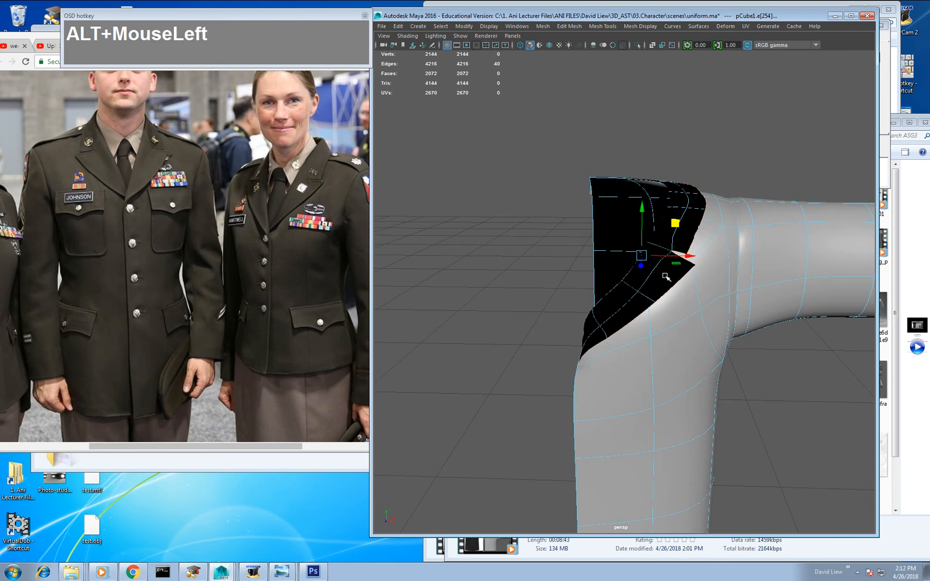
pyautogui.hotkey('ctrl', 'e')
pyautogui.press('w')
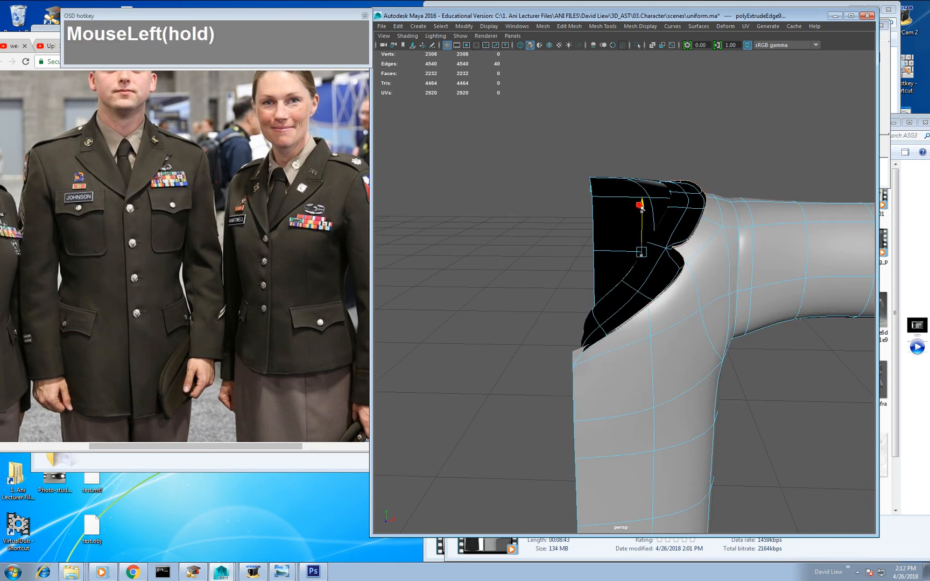
# Step: Move and scale the extruded rim edges slightly to form a thin fold along the collar
pyautogui.keyDown('alt'); pyautogui.moveTo(617, 344); pyautogui.dragTo(624, 297, button='middle'); pyautogui.keyUp('alt')
pyautogui.keyDown('alt'); pyautogui.moveTo(624, 296); pyautogui.dragTo(637, 299, button='right'); pyautogui.keyUp('alt')
pyautogui.keyDown('alt'); pyautogui.moveTo(637, 299); pyautogui.dragTo(658, 305); pyautogui.keyUp('alt')
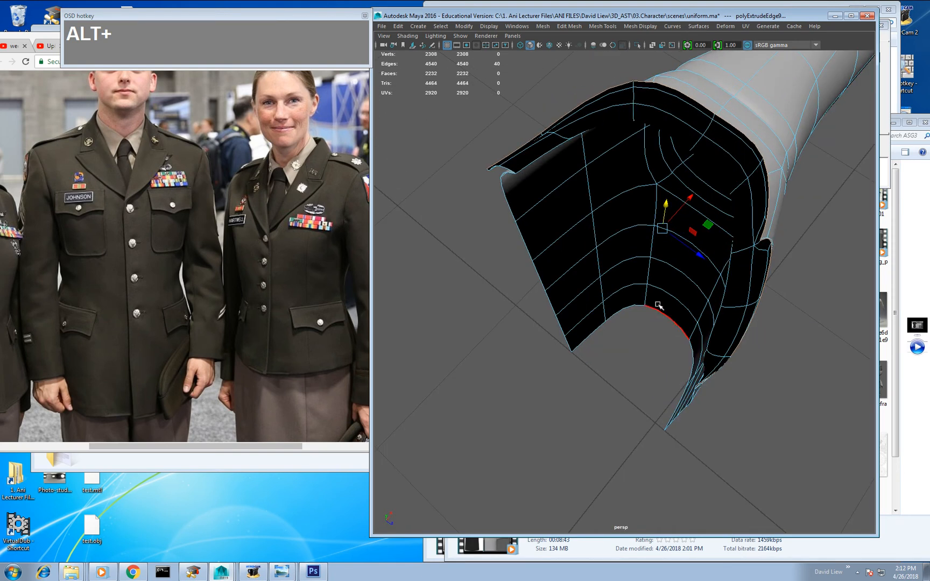
pyautogui.moveTo(698, 254); pyautogui.dragTo(637, 239)
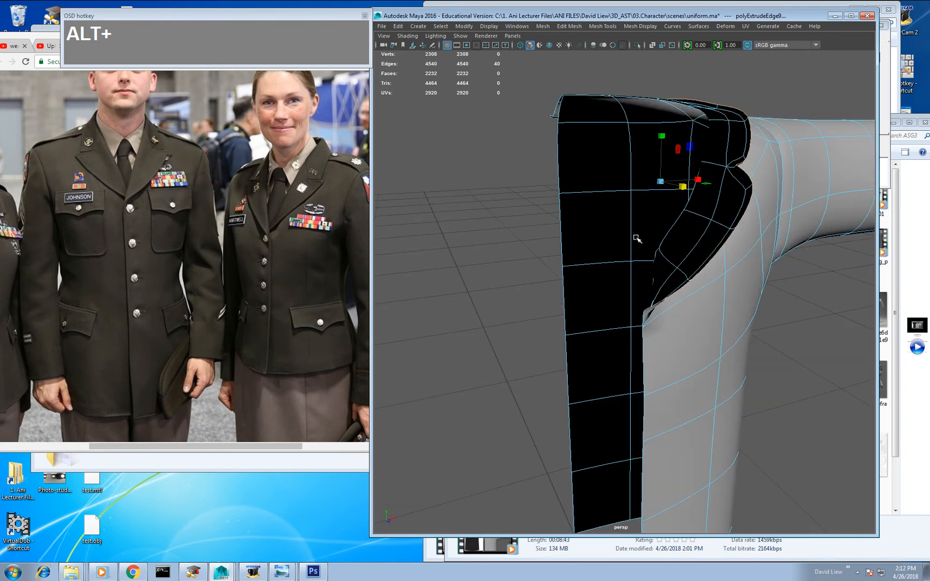
# Step: Extrude the collar rim again, scale it narrower, and raise it into a wider strip facing outward
pyautogui.keyDown('alt'); pyautogui.moveTo(636, 238); pyautogui.dragTo(656, 241); pyautogui.keyUp('alt')
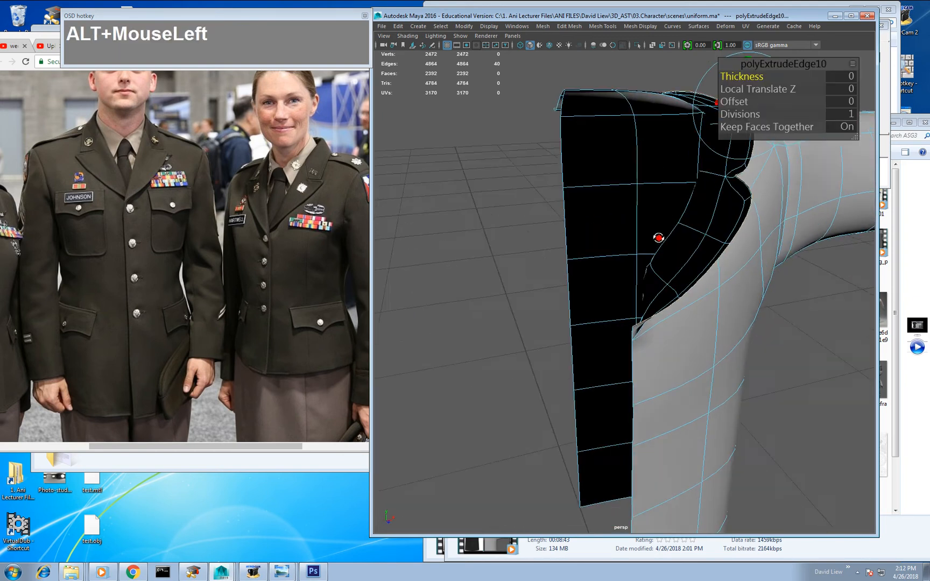
pyautogui.keyDown('alt'); pyautogui.moveTo(656, 240); pyautogui.dragTo(613, 252, button='middle'); pyautogui.keyUp('alt')
pyautogui.press('r')
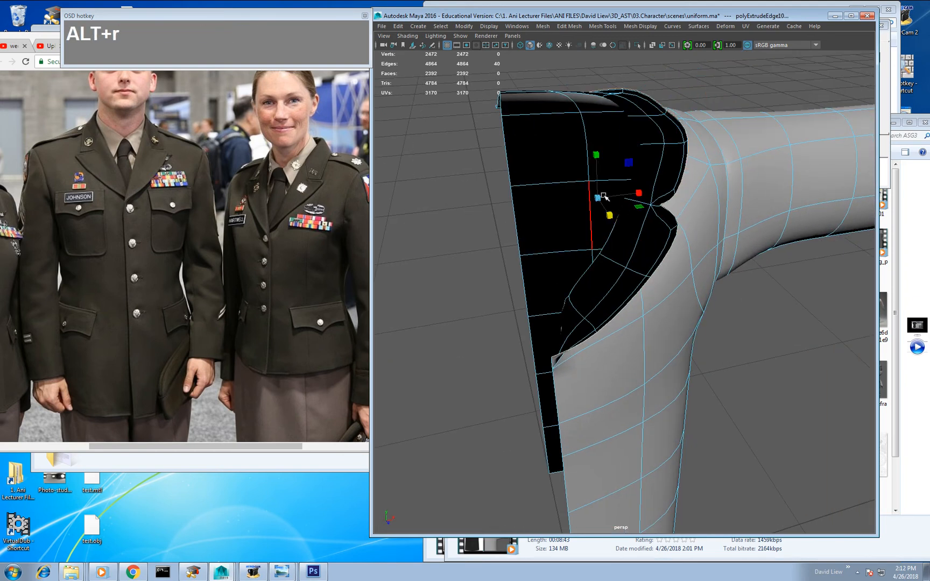
pyautogui.moveTo(637, 192); pyautogui.dragTo(560, 192)
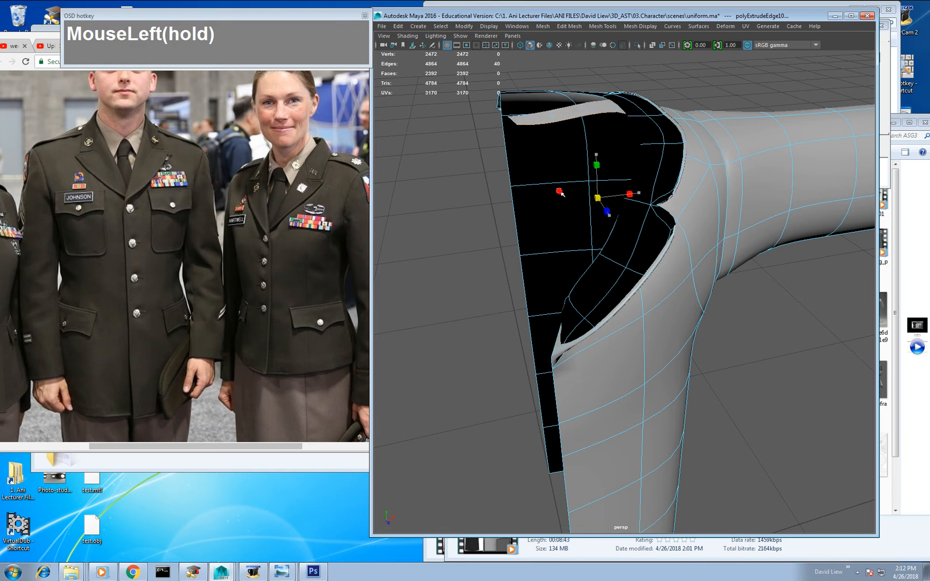
pyautogui.press('w')
pyautogui.moveTo(598, 155); pyautogui.dragTo(584, 139)
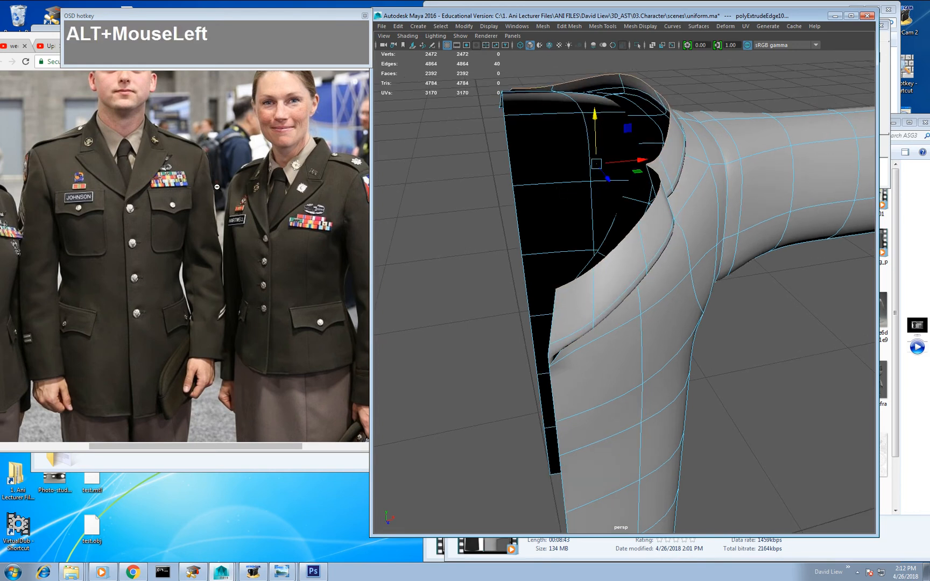
pyautogui.keyDown('alt'); pyautogui.moveTo(528, 243); pyautogui.dragTo(571, 191); pyautogui.keyUp('alt')
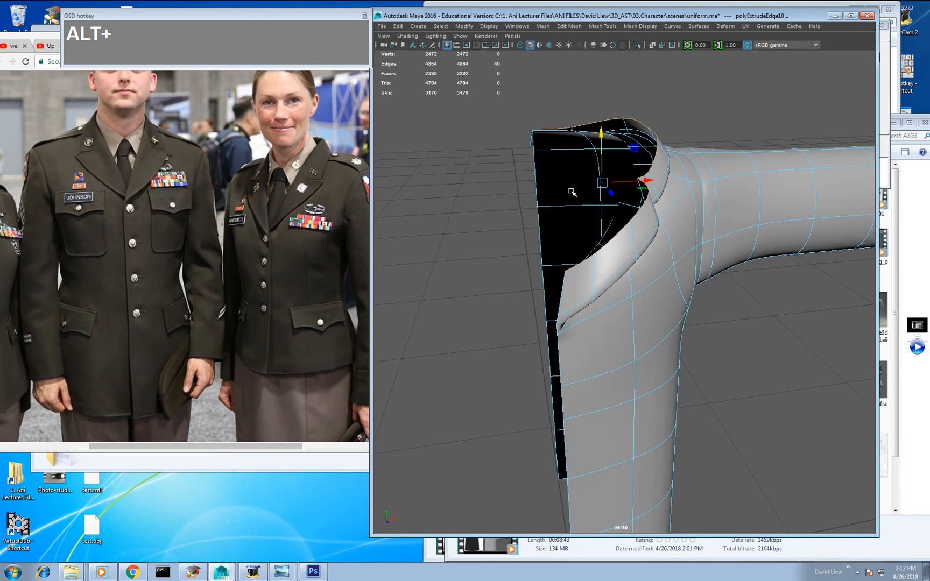
# Step: Undo the last collar rim extrusions, back to the flat inner strip along the collar and lapel
pyautogui.keyDown('alt'); pyautogui.moveTo(663, 188); pyautogui.dragTo(656, 213); pyautogui.keyUp('alt')
pyautogui.keyDown('alt'); pyautogui.moveTo(656, 213); pyautogui.dragTo(568, 158, button='right'); pyautogui.keyUp('alt')
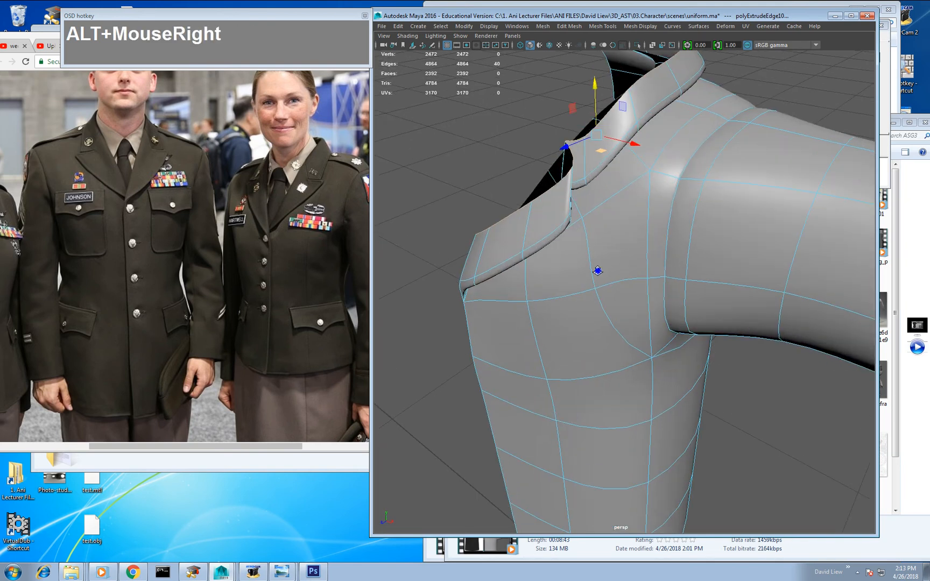
pyautogui.moveTo(568, 196)
pyautogui.keyDown('alt'); pyautogui.mouseDown()
pyautogui.moveTo(613, 162)
pyautogui.moveTo(619, 173)
pyautogui.moveTo(644, 176)
pyautogui.moveTo(641, 168)
pyautogui.moveTo(608, 183)
pyautogui.moveTo(632, 213)
pyautogui.moveTo(669, 191)
pyautogui.moveTo(715, 207)
pyautogui.moveTo(597, 215)
pyautogui.moveTo(549, 197)
pyautogui.mouseUp(); pyautogui.keyUp('alt')
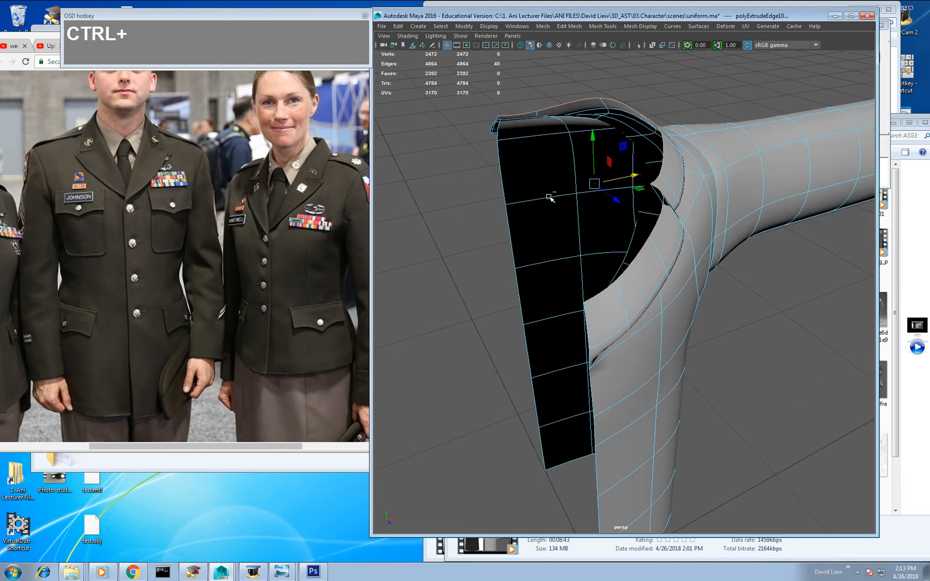
pyautogui.hotkey('ctrl', 'z')
pyautogui.hotkey('ctrl', 'z')
pyautogui.hotkey('ctrl', 'z')
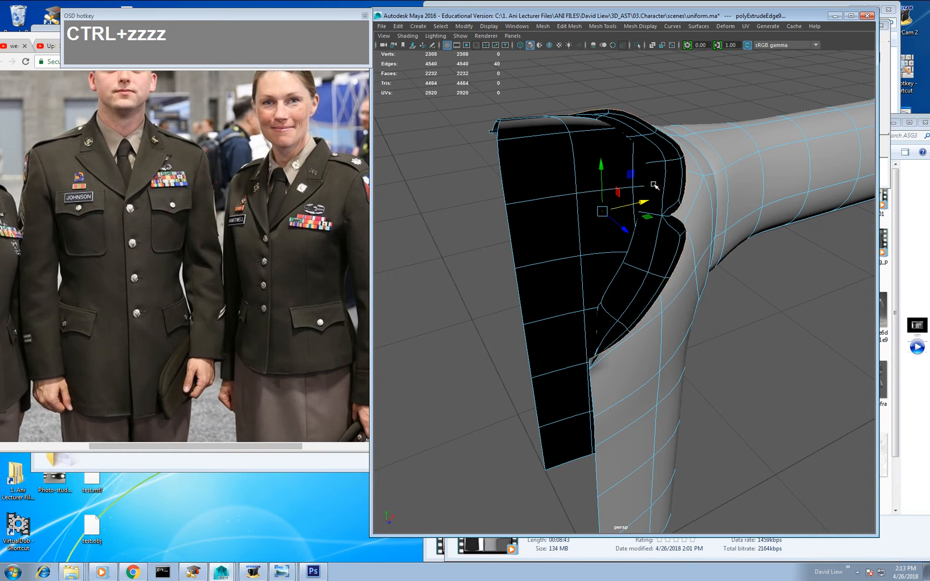
pyautogui.click(631, 177)
pyautogui.moveTo(630, 180); pyautogui.dragTo(628, 202)
pyautogui.hotkey('ctrl', 'z')
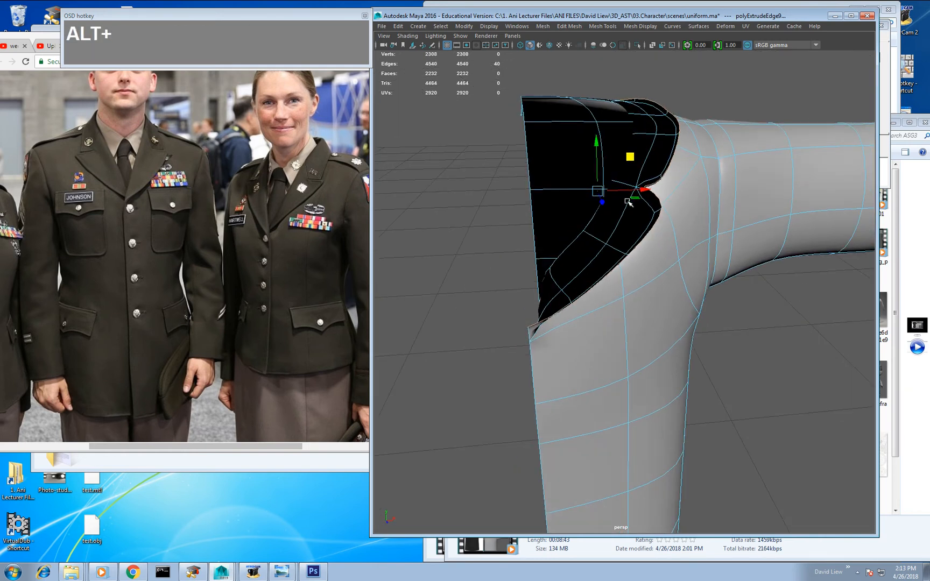
# Step: Duplicate the 16 faces of the collar and lapel strip as a separate mesh piece
pyautogui.moveTo(627, 215); pyautogui.dragTo(625, 240, button='right')
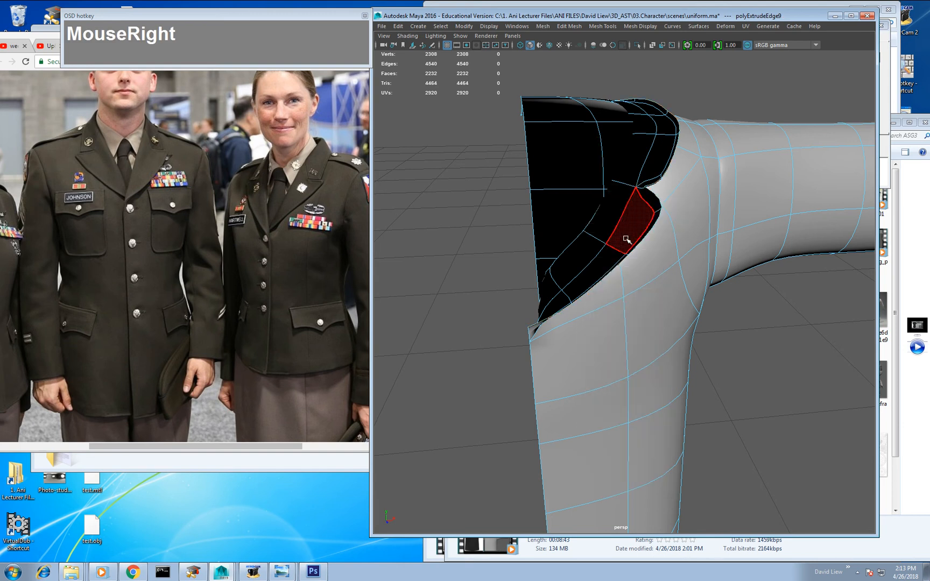
pyautogui.click(557, 300)
pyautogui.keyDown('shift'); pyautogui.click(576, 264); pyautogui.keyUp('shift')
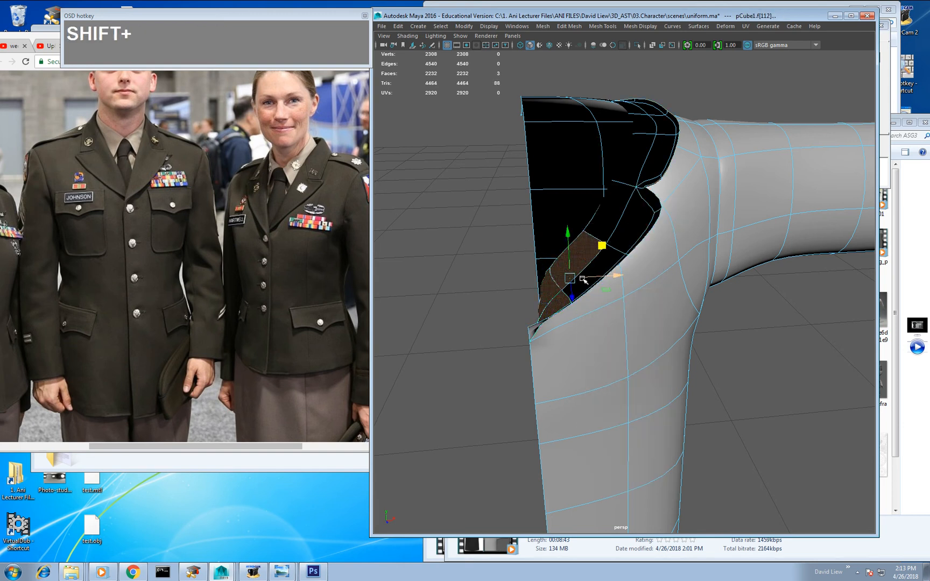
pyautogui.keyDown('shift'); pyautogui.click(591, 271); pyautogui.keyUp('shift')
pyautogui.keyDown('shift'); pyautogui.click(637, 223); pyautogui.keyUp('shift')
pyautogui.keyDown('shift'); pyautogui.click(618, 203); pyautogui.keyUp('shift')
pyautogui.keyDown('shift'); pyautogui.click(631, 168); pyautogui.keyUp('shift')
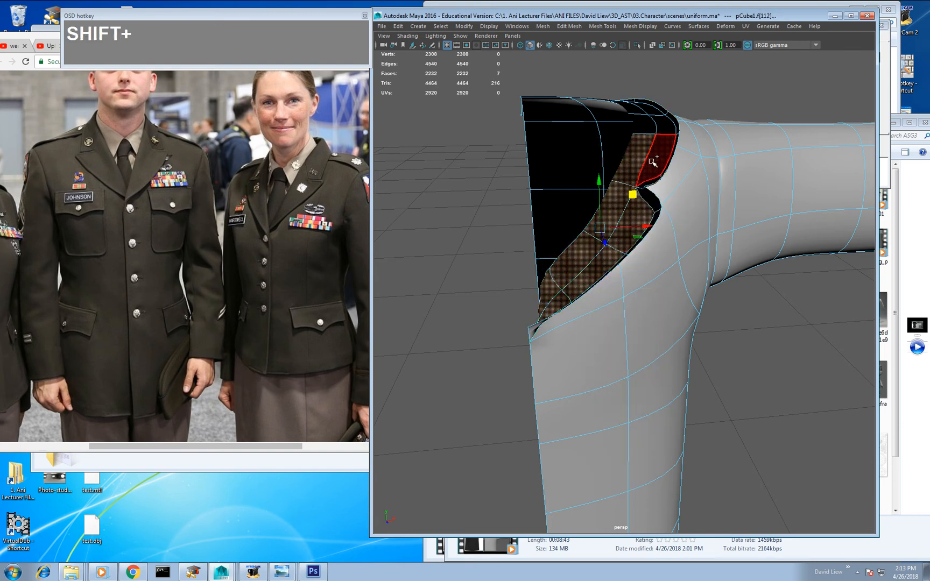
pyautogui.keyDown('shift'); pyautogui.click(655, 162); pyautogui.keyUp('shift')
pyautogui.keyDown('alt'); pyautogui.moveTo(656, 163); pyautogui.dragTo(652, 216, button='middle'); pyautogui.keyUp('alt')
pyautogui.keyDown('alt'); pyautogui.moveTo(652, 215); pyautogui.dragTo(646, 245); pyautogui.keyUp('alt')
pyautogui.keyDown('shift'); pyautogui.click(652, 239); pyautogui.keyUp('shift')
pyautogui.keyDown('shift'); pyautogui.click(636, 235); pyautogui.keyUp('shift')
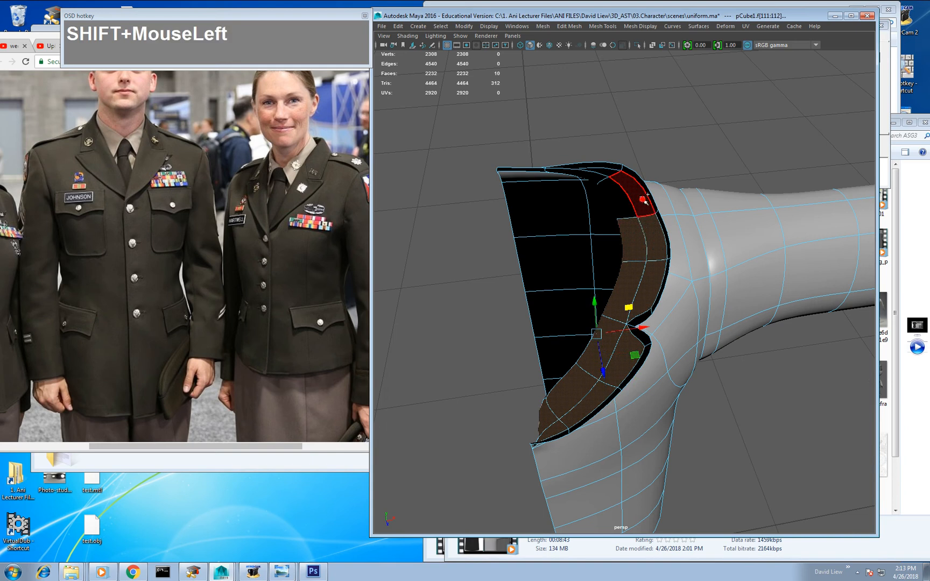
pyautogui.keyDown('shift'); pyautogui.click(644, 201); pyautogui.keyUp('shift')
pyautogui.keyDown('shift'); pyautogui.click(623, 207); pyautogui.keyUp('shift')
pyautogui.keyDown('alt'); pyautogui.moveTo(612, 210); pyautogui.dragTo(705, 209); pyautogui.keyUp('alt')
pyautogui.keyDown('alt'); pyautogui.moveTo(705, 209); pyautogui.dragTo(654, 237, button='middle'); pyautogui.keyUp('alt')
pyautogui.keyDown('shift'); pyautogui.click(635, 255); pyautogui.keyUp('shift')
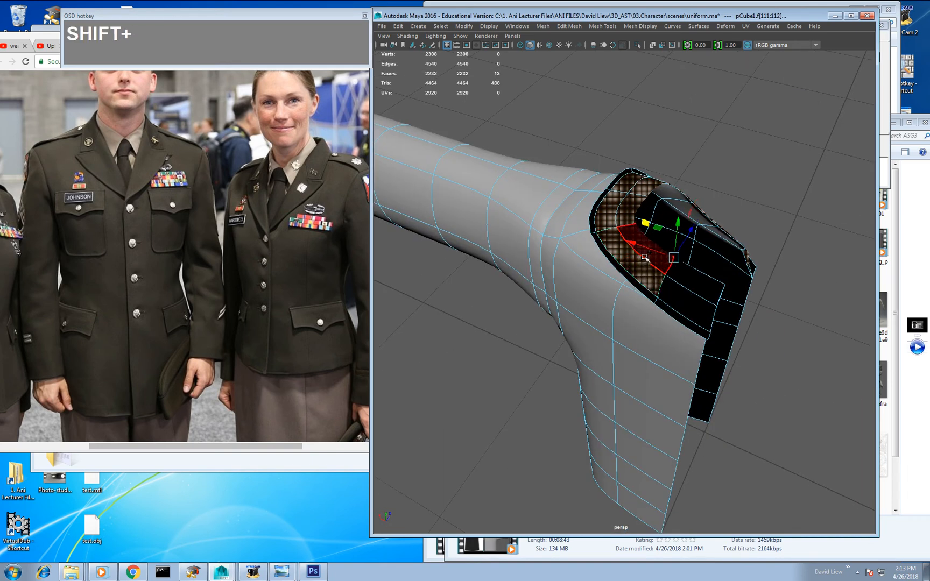
pyautogui.keyDown('shift'); pyautogui.click(648, 255); pyautogui.keyUp('shift')
pyautogui.keyDown('shift'); pyautogui.click(675, 289); pyautogui.keyUp('shift')
pyautogui.keyDown('shift'); pyautogui.click(682, 295); pyautogui.keyUp('shift')
pyautogui.keyDown('alt'); pyautogui.moveTo(683, 296); pyautogui.dragTo(688, 291); pyautogui.keyUp('alt')
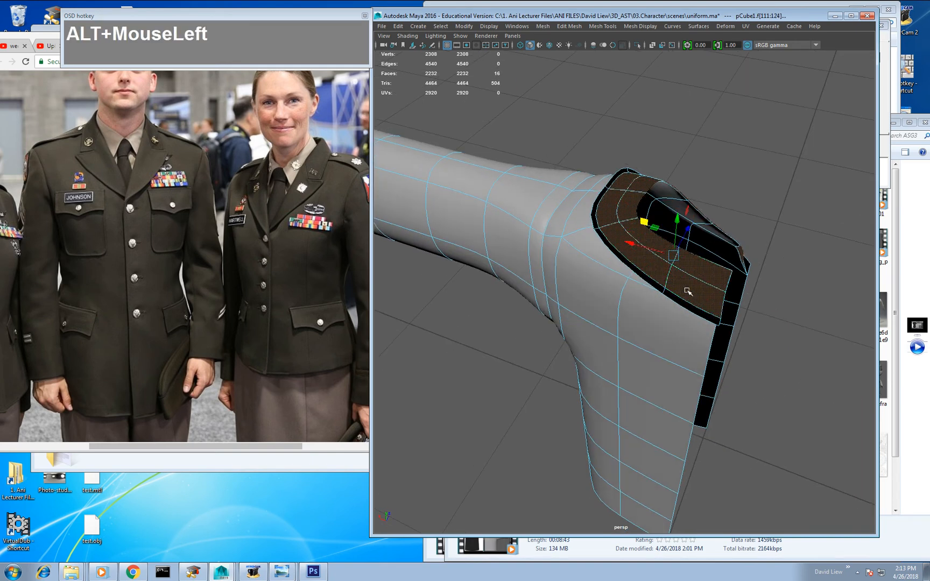
pyautogui.keyDown('shift'); pyautogui.moveTo(684, 262); pyautogui.dragTo(685, 402, button='right'); pyautogui.keyUp('shift')
pyautogui.keyDown('shift'); pyautogui.moveTo(671, 247); pyautogui.dragTo(673, 251, button='right'); pyautogui.keyUp('shift')
pyautogui.click(791, 243)
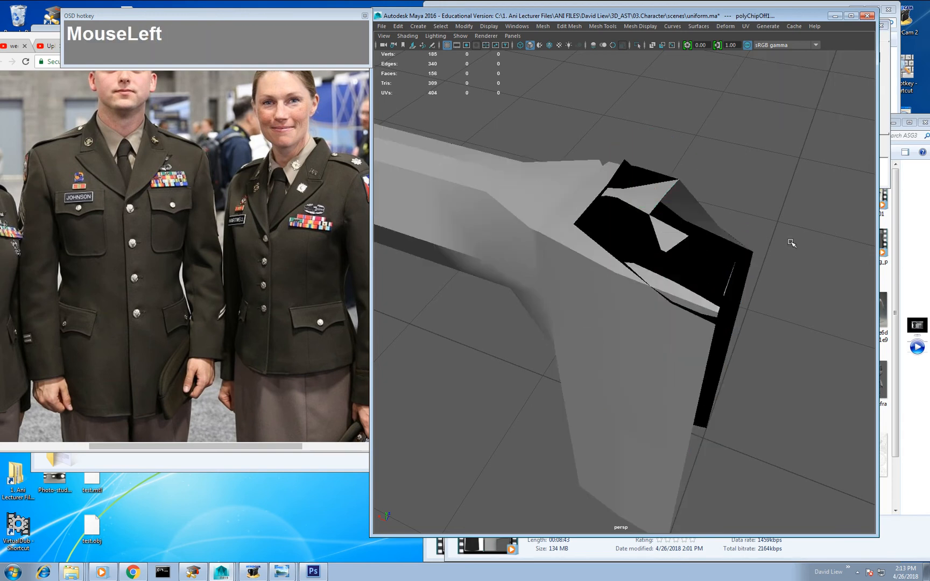
# Step: Reverse the normals of the duplicated collar and lapel piece
pyautogui.click(580, 326)
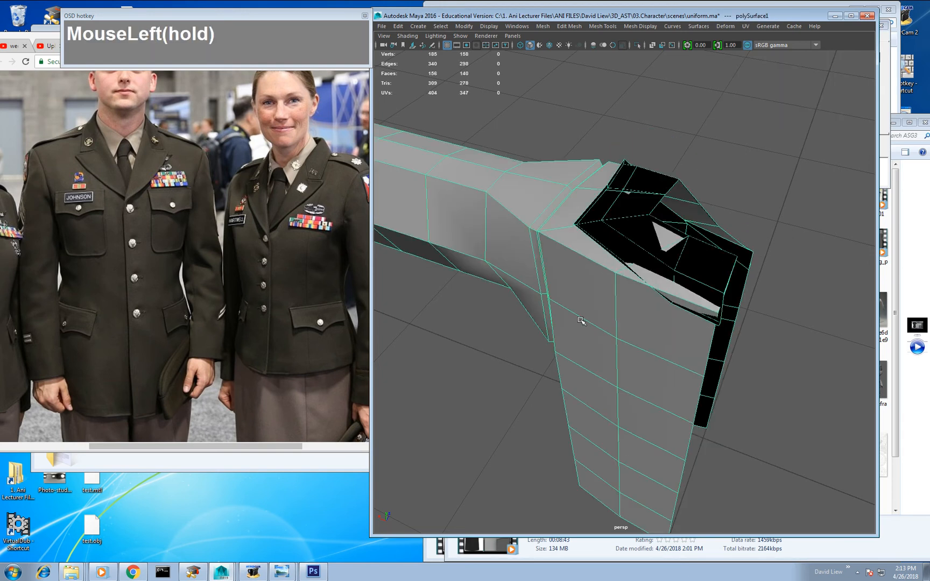
pyautogui.press('3')
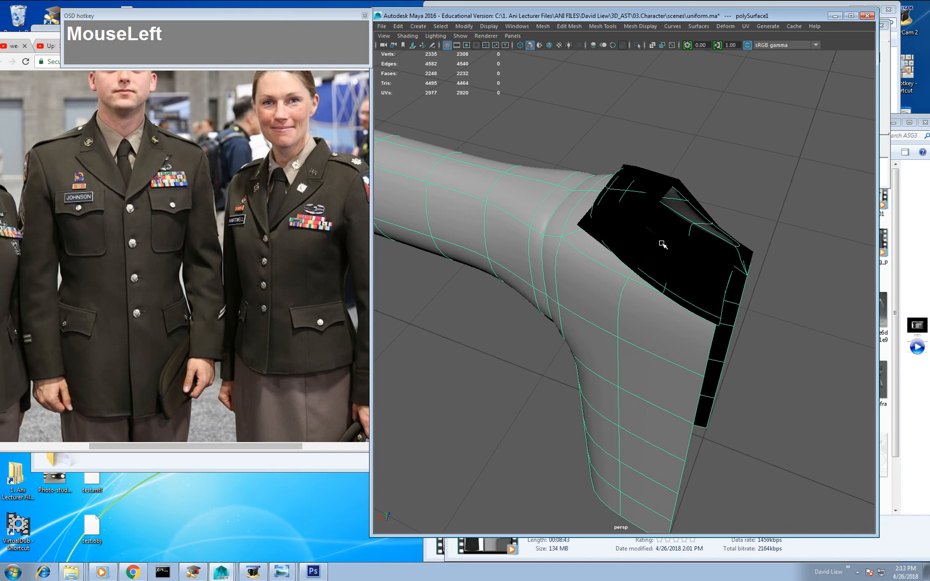
pyautogui.moveTo(663, 244); pyautogui.dragTo(681, 229, button='right')
pyautogui.click(651, 172)
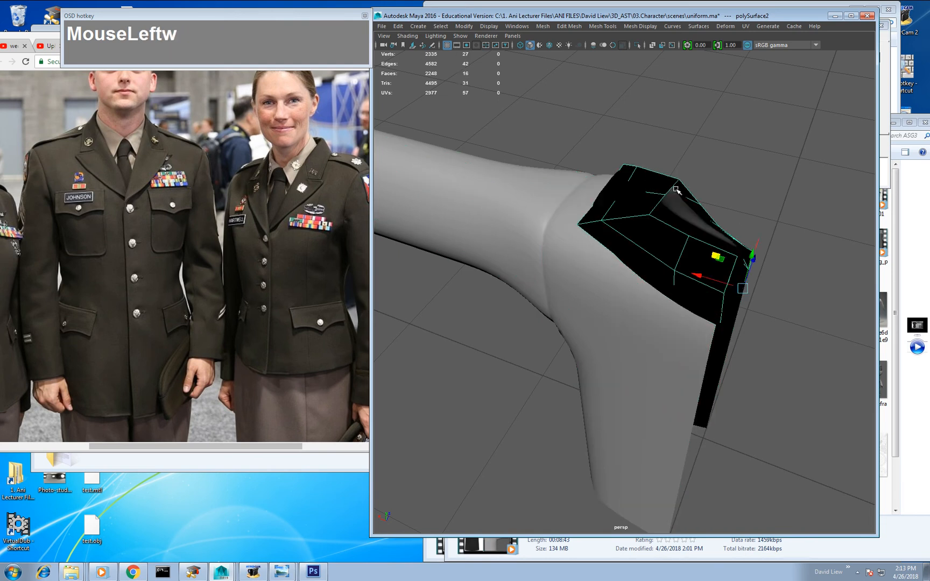
pyautogui.keyDown('alt'); pyautogui.moveTo(676, 189); pyautogui.dragTo(743, 241); pyautogui.keyUp('alt')
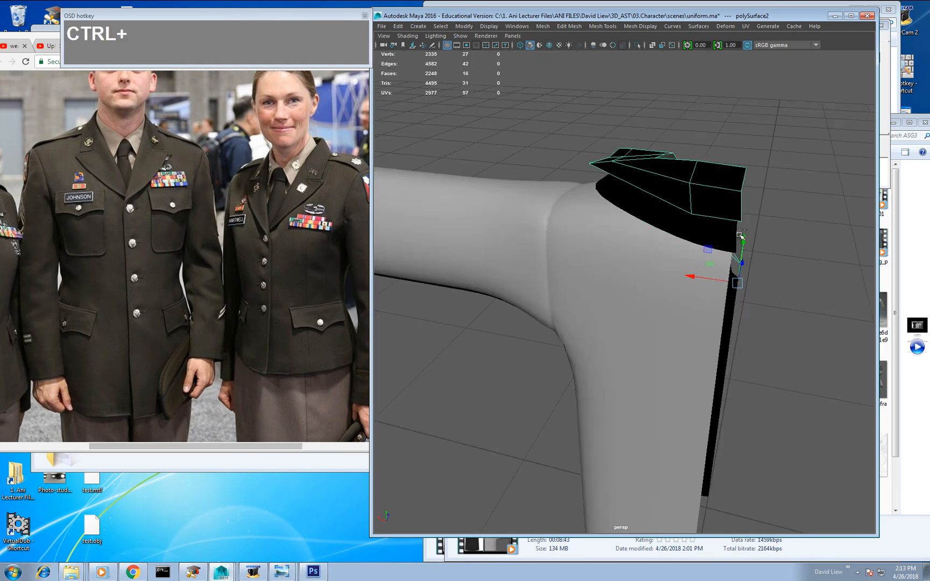
pyautogui.hotkey('ctrl', 'z')
pyautogui.click(650, 27)
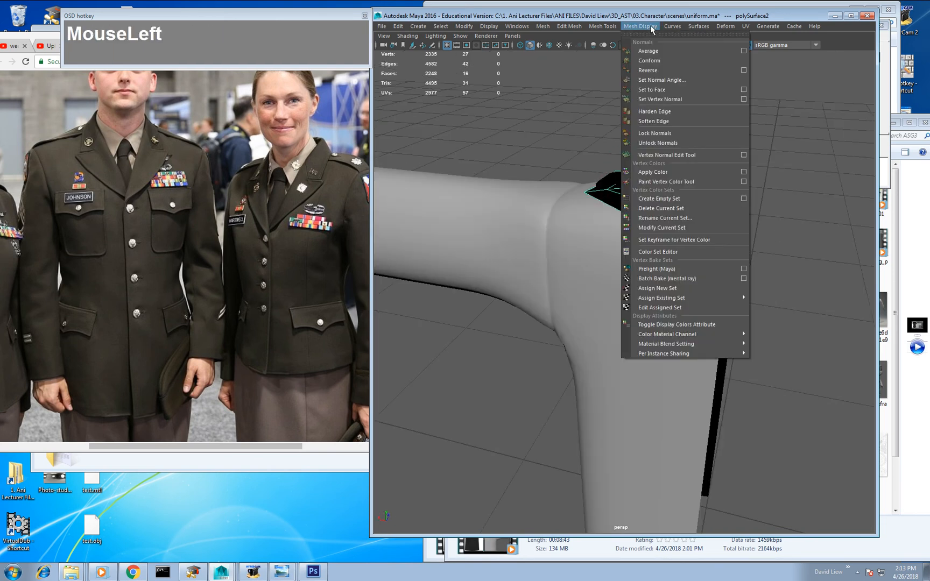
pyautogui.click(649, 70)
# Step: Display both the jacket body and the duplicated collar piece without smoothing, and clear the selection
pyautogui.keyDown('alt'); pyautogui.moveTo(648, 70); pyautogui.dragTo(598, 232); pyautogui.keyUp('alt')
pyautogui.keyDown('shift'); pyautogui.click(687, 222); pyautogui.keyUp('shift')
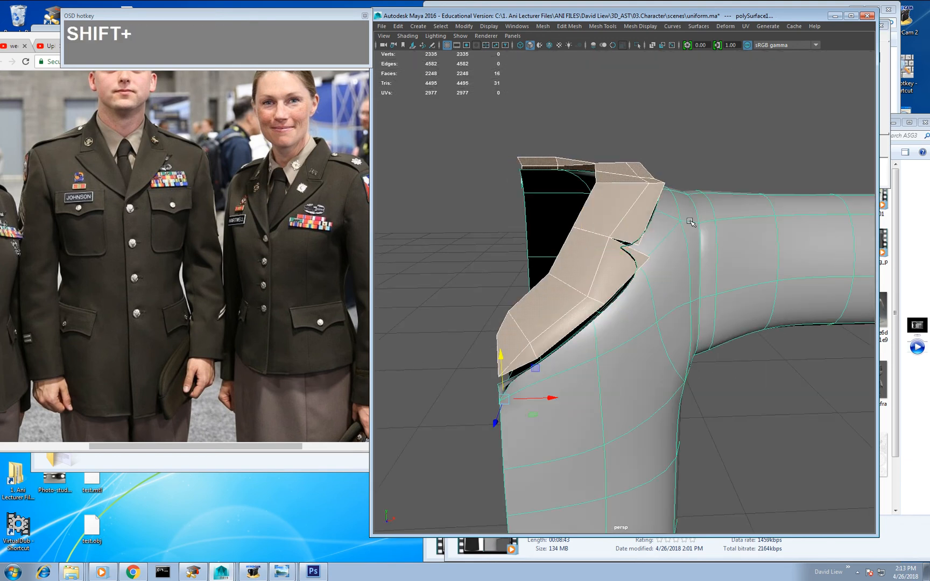
pyautogui.press('1')
pyautogui.keyDown('alt'); pyautogui.moveTo(691, 222); pyautogui.dragTo(592, 187); pyautogui.keyUp('alt')
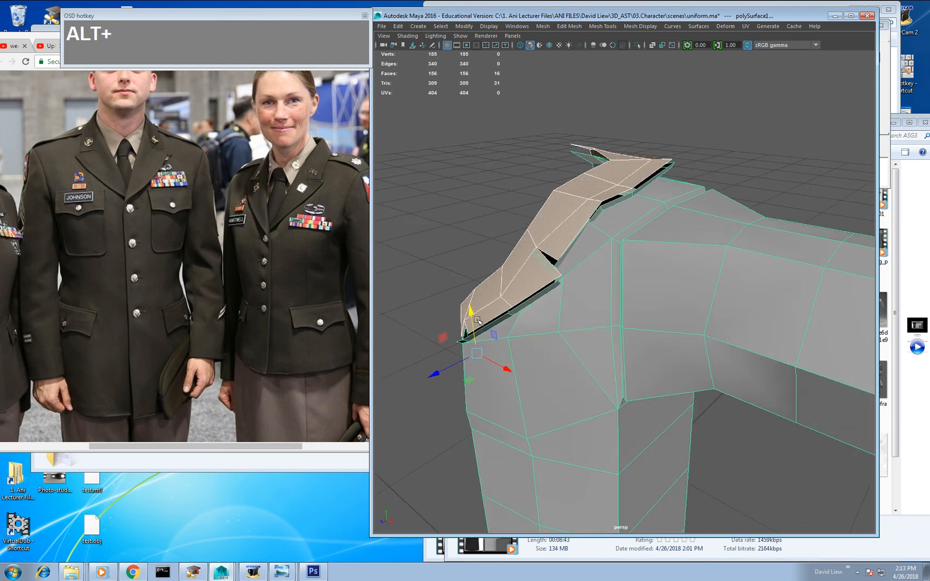
pyautogui.hotkey('ctrl', 'z')
pyautogui.click(704, 144)
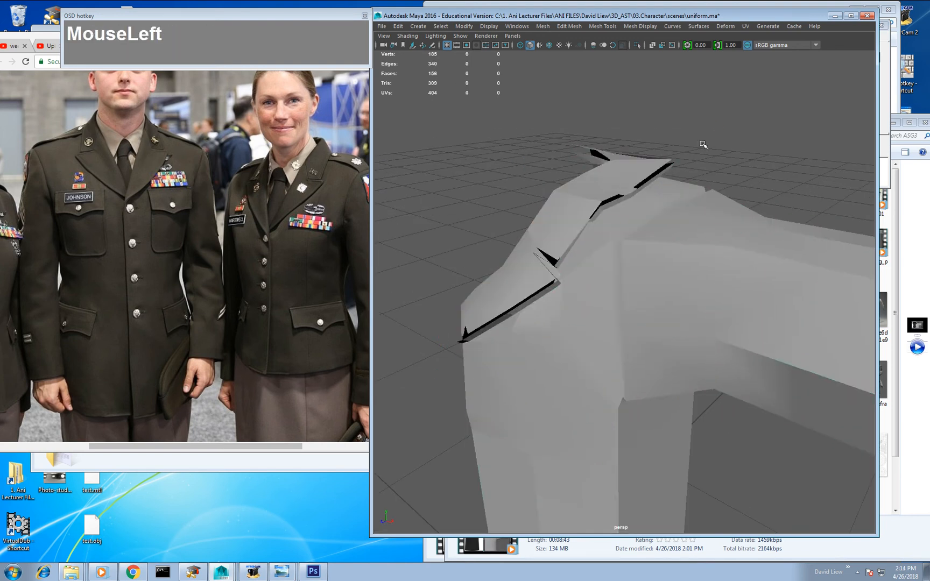
# Step: Offset the duplicated collar piece slightly forward and up from the jacket body
pyautogui.click(604, 190)
pyautogui.keyDown('alt'); pyautogui.moveTo(497, 329); pyautogui.dragTo(462, 335); pyautogui.keyUp('alt')
pyautogui.keyDown('alt'); pyautogui.moveTo(461, 335); pyautogui.dragTo(520, 288); pyautogui.keyUp('alt')
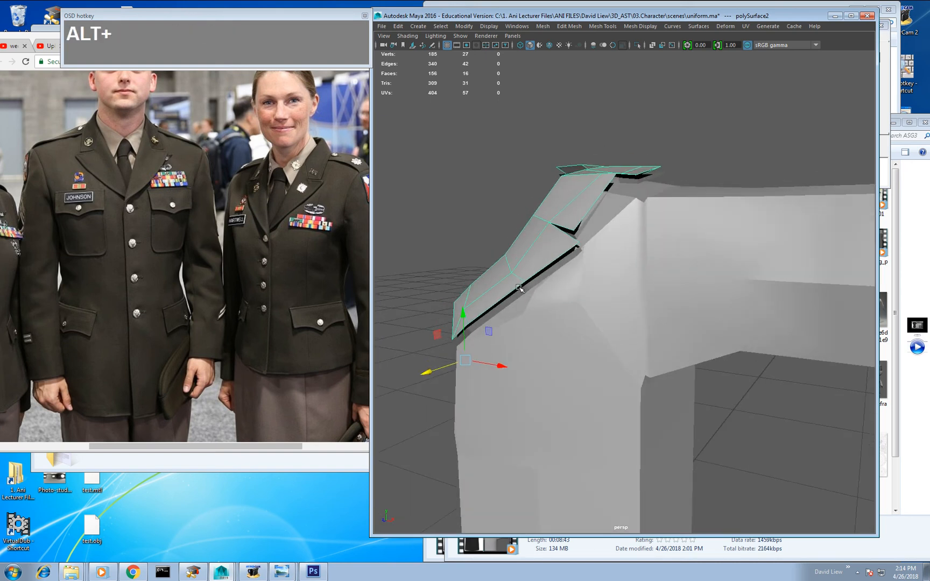
pyautogui.moveTo(465, 314); pyautogui.dragTo(462, 316)
# Step: Shift the outer vertices of the duplicated collar around the shoulder slightly away from the jacket body
pyautogui.keyDown('alt'); pyautogui.moveTo(462, 316); pyautogui.dragTo(703, 218); pyautogui.keyUp('alt')
pyautogui.moveTo(696, 209); pyautogui.dragTo(661, 208, button='right')
pyautogui.moveTo(660, 124); pyautogui.dragTo(794, 323)
pyautogui.keyDown('alt'); pyautogui.moveTo(671, 238); pyautogui.dragTo(696, 239, button='right'); pyautogui.keyUp('alt')
pyautogui.moveTo(686, 205); pyautogui.dragTo(658, 270)
pyautogui.keyDown('shift'); pyautogui.moveTo(692, 307); pyautogui.dragTo(645, 274); pyautogui.keyUp('shift')
pyautogui.keyDown('alt'); pyautogui.moveTo(667, 278); pyautogui.dragTo(741, 300); pyautogui.keyUp('alt')
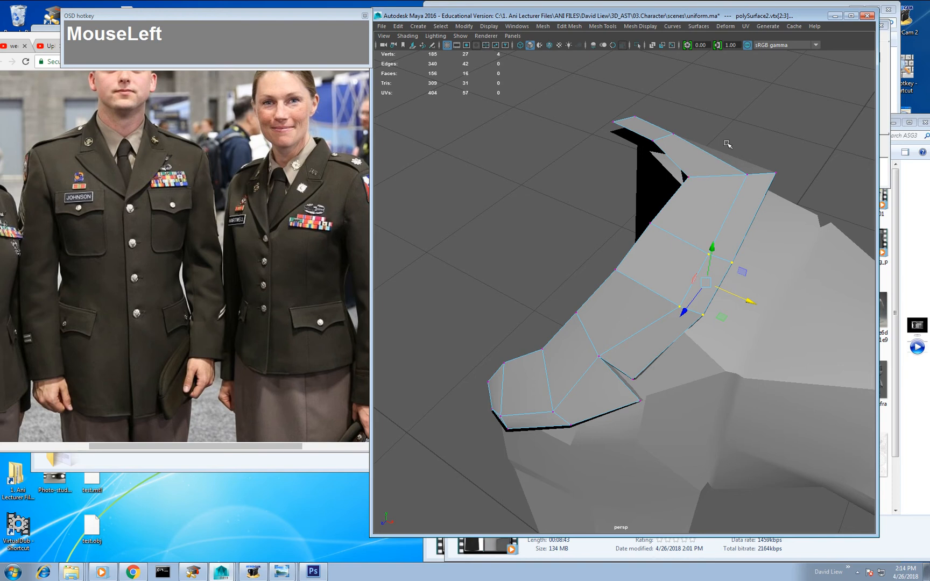
pyautogui.keyDown('alt'); pyautogui.moveTo(722, 167); pyautogui.dragTo(724, 228); pyautogui.keyUp('alt')
# Step: Combine the duplicated collar piece and the jacket body into one mesh
pyautogui.moveTo(581, 272); pyautogui.dragTo(616, 255, button='right')
pyautogui.click(616, 254)
pyautogui.moveTo(704, 206); pyautogui.dragTo(740, 191, button='right')
pyautogui.moveTo(779, 146); pyautogui.dragTo(710, 226)
pyautogui.keyDown('alt'); pyautogui.moveTo(528, 259); pyautogui.dragTo(688, 251); pyautogui.keyUp('alt')
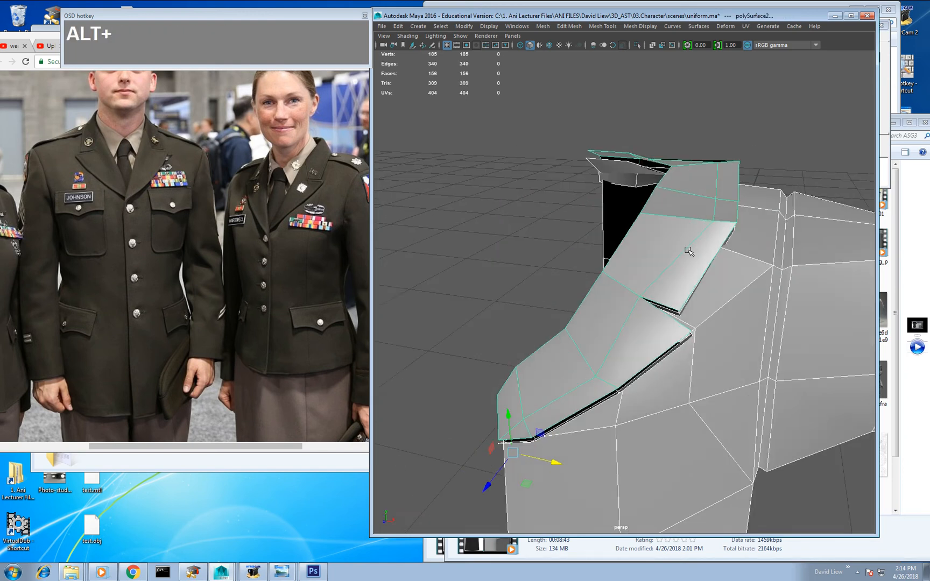
pyautogui.keyDown('shift'); pyautogui.moveTo(665, 246); pyautogui.dragTo(646, 410, button='right'); pyautogui.keyUp('shift')
# Step: Merge the overlapping vertex pair at the front lower tip of the lapel
pyautogui.moveTo(672, 283); pyautogui.dragTo(646, 287, button='right')
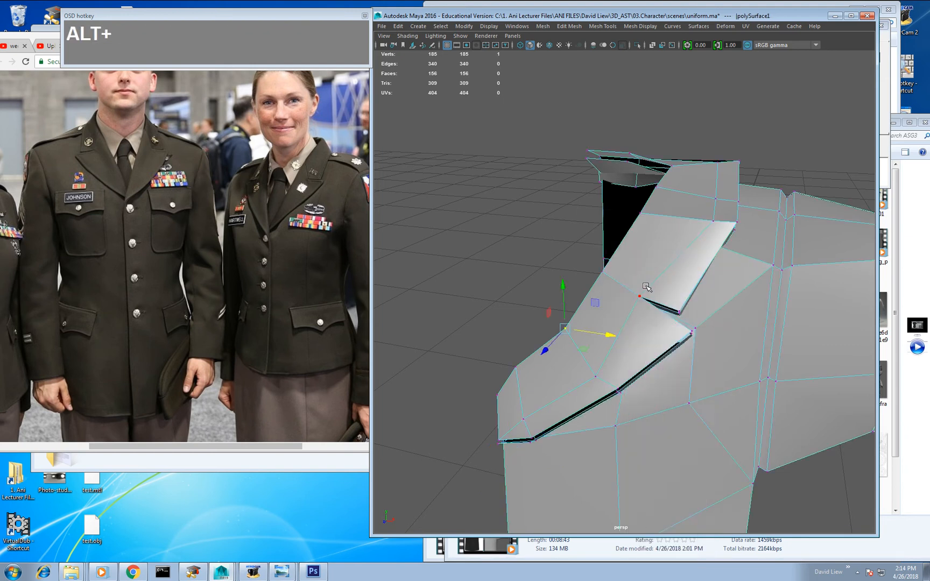
pyautogui.keyDown('alt'); pyautogui.moveTo(583, 341); pyautogui.dragTo(608, 226, button='middle'); pyautogui.keyUp('alt')
pyautogui.keyDown('alt'); pyautogui.moveTo(560, 280); pyautogui.dragTo(585, 310, button='right'); pyautogui.keyUp('alt')
pyautogui.keyDown('alt'); pyautogui.moveTo(585, 310); pyautogui.dragTo(502, 305); pyautogui.keyUp('alt')
pyautogui.moveTo(506, 301)
pyautogui.keyDown('alt'); pyautogui.mouseDown(button='middle')
pyautogui.moveTo(515, 292)
pyautogui.moveTo(517, 315)
pyautogui.mouseUp(button='middle'); pyautogui.keyUp('alt')
pyautogui.moveTo(500, 318); pyautogui.dragTo(499, 318)
pyautogui.keyDown('alt'); pyautogui.moveTo(499, 318); pyautogui.dragTo(491, 320); pyautogui.keyUp('alt')
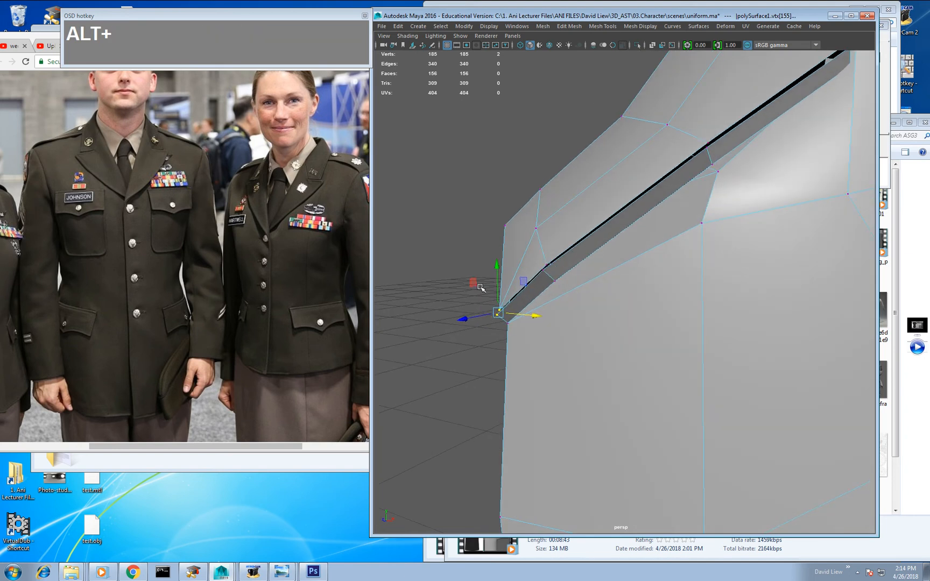
pyautogui.keyDown('shift'); pyautogui.moveTo(489, 282); pyautogui.dragTo(492, 243, button='right'); pyautogui.keyUp('shift')
# Step: Merge the next two vertex pairs along the lapel's lower outer edge
pyautogui.keyDown('alt'); pyautogui.moveTo(491, 243); pyautogui.dragTo(509, 289); pyautogui.keyUp('alt')
pyautogui.keyDown('alt'); pyautogui.moveTo(509, 289); pyautogui.dragTo(566, 264); pyautogui.keyUp('alt')
pyautogui.press('g')
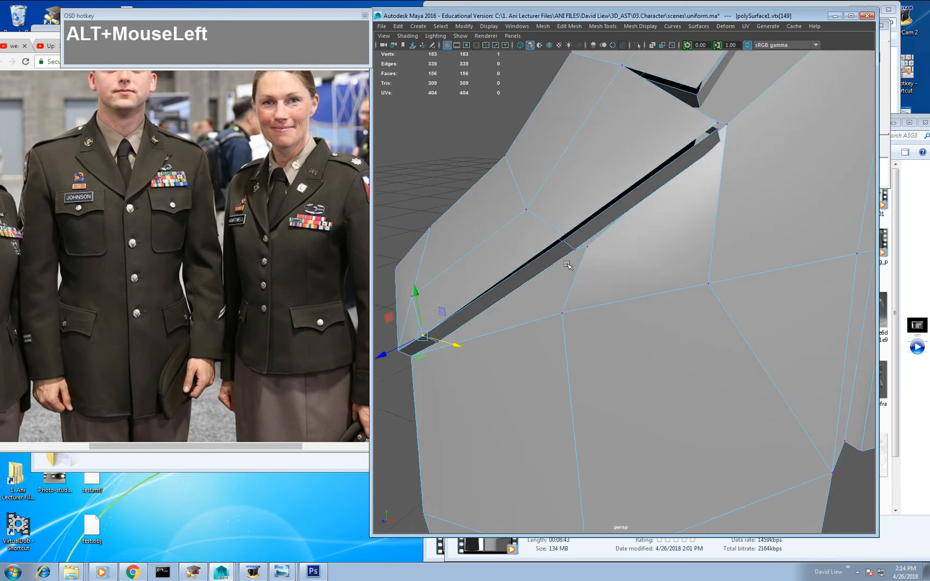
pyautogui.moveTo(571, 224); pyautogui.dragTo(593, 257)
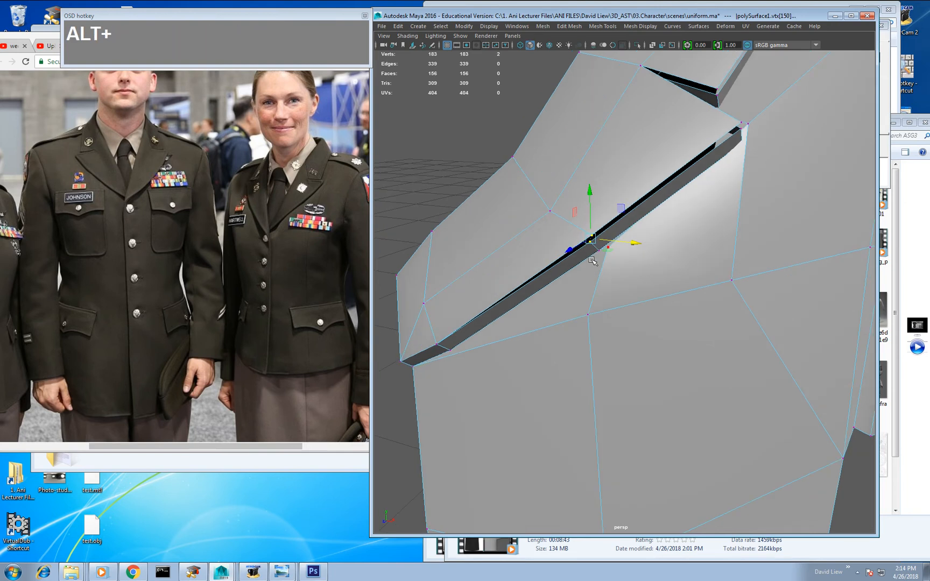
pyautogui.press('g')
# Step: Merge the vertex pairs at the lapel's outer point and the inner corner of the notch
pyautogui.keyDown('alt'); pyautogui.moveTo(671, 215); pyautogui.dragTo(664, 260); pyautogui.keyUp('alt')
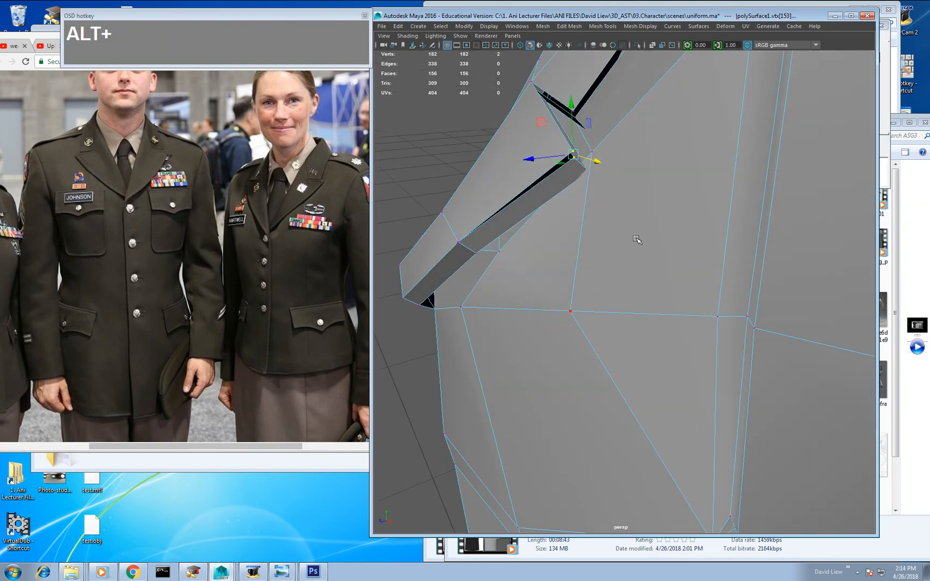
pyautogui.keyDown('alt'); pyautogui.moveTo(532, 178); pyautogui.dragTo(535, 258); pyautogui.keyUp('alt')
pyautogui.keyDown('alt'); pyautogui.moveTo(534, 258); pyautogui.dragTo(540, 280); pyautogui.keyUp('alt')
pyautogui.hotkey('alt', 'g')
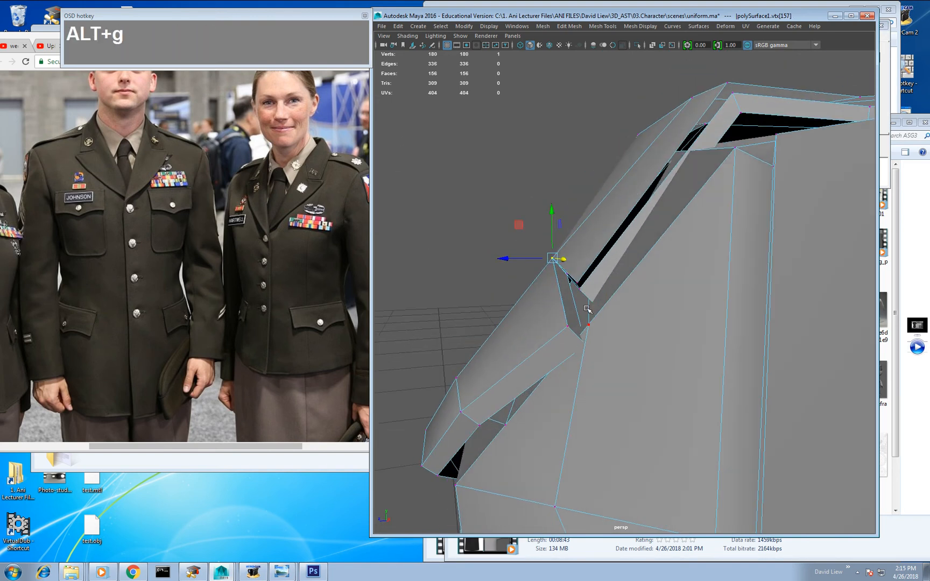
# Step: Merge the vertex pairs at the collar's point above the notch and on its outer edge near the shoulder
pyautogui.keyDown('alt'); pyautogui.moveTo(624, 296); pyautogui.dragTo(691, 300); pyautogui.keyUp('alt')
pyautogui.click(712, 274)
pyautogui.keyDown('alt'); pyautogui.moveTo(692, 300); pyautogui.dragTo(639, 273, button='middle'); pyautogui.keyUp('alt')
pyautogui.keyDown('alt'); pyautogui.moveTo(728, 196); pyautogui.dragTo(693, 222, button='middle'); pyautogui.keyUp('alt')
pyautogui.keyDown('alt'); pyautogui.moveTo(693, 222); pyautogui.dragTo(687, 210); pyautogui.keyUp('alt')
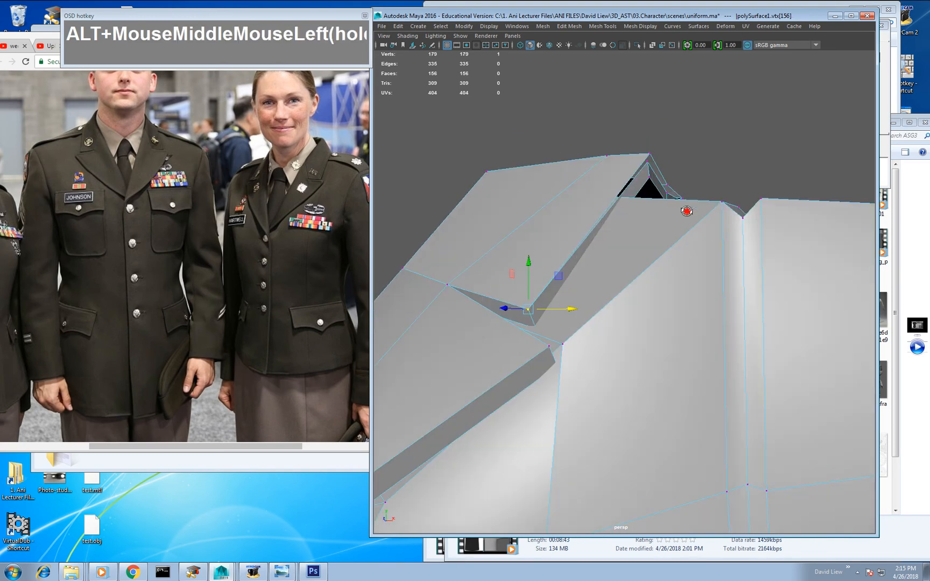
pyautogui.moveTo(658, 146); pyautogui.dragTo(667, 180)
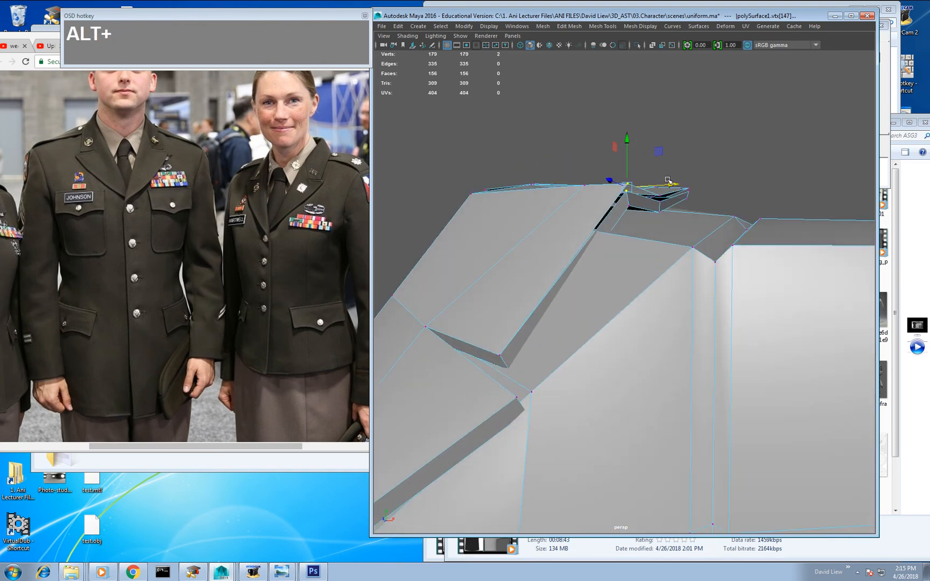
pyautogui.keyDown('alt'); pyautogui.moveTo(668, 197); pyautogui.dragTo(624, 236, button='middle'); pyautogui.keyUp('alt')
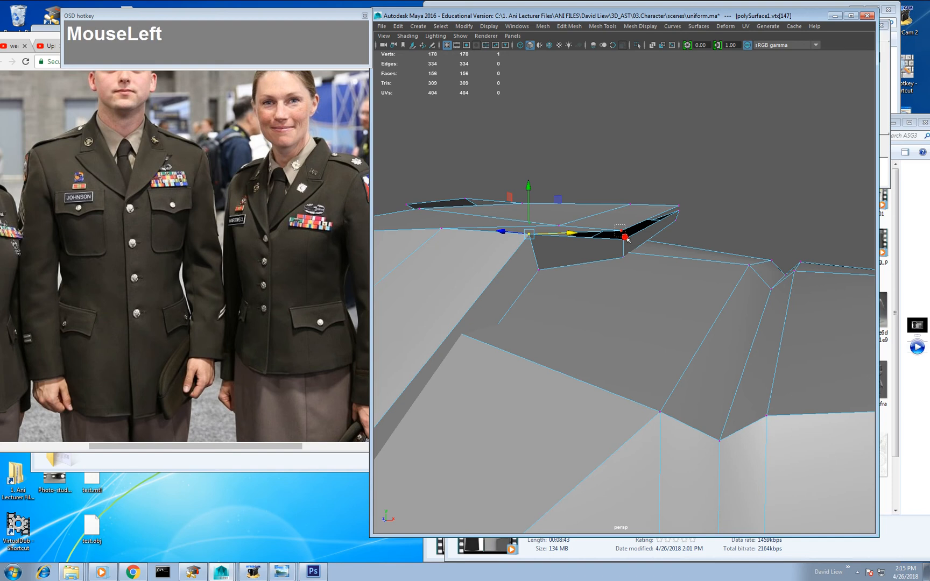
# Step: Merge the next two vertex pairs along the collar's outer edge over the shoulder toward the back
pyautogui.moveTo(625, 237); pyautogui.dragTo(630, 242)
pyautogui.keyDown('alt'); pyautogui.moveTo(640, 233); pyautogui.dragTo(622, 242); pyautogui.keyUp('alt')
pyautogui.press('g')
pyautogui.keyDown('alt'); pyautogui.moveTo(715, 194); pyautogui.dragTo(701, 199); pyautogui.keyUp('alt')
pyautogui.moveTo(692, 197); pyautogui.dragTo(585, 221)
pyautogui.press('g')
# Step: Merge the last vertex pairs on the collar's outer edge at the centre back
pyautogui.keyDown('alt'); pyautogui.moveTo(585, 221); pyautogui.dragTo(648, 247, button='middle'); pyautogui.keyUp('alt')
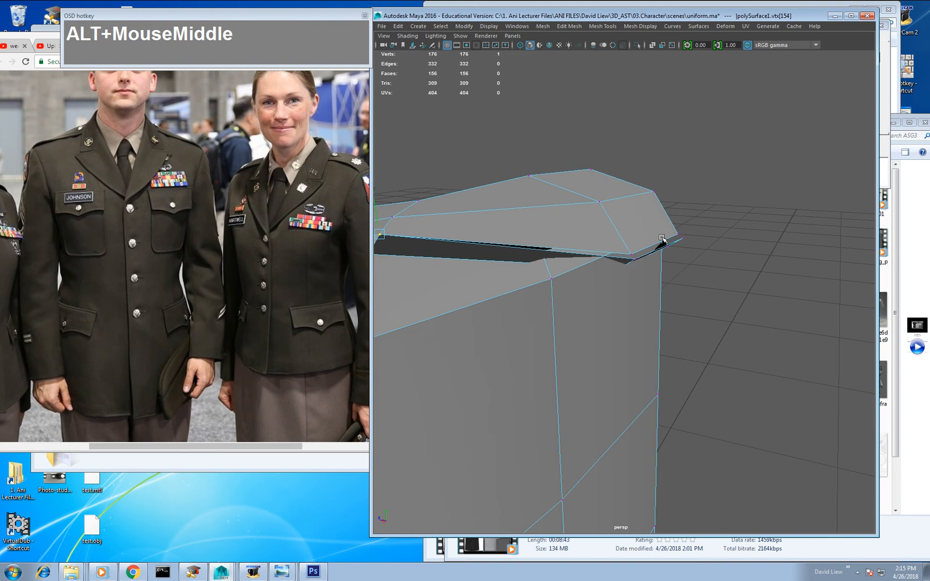
pyautogui.keyDown('alt'); pyautogui.moveTo(642, 262); pyautogui.dragTo(658, 258); pyautogui.keyUp('alt')
pyautogui.press('g')
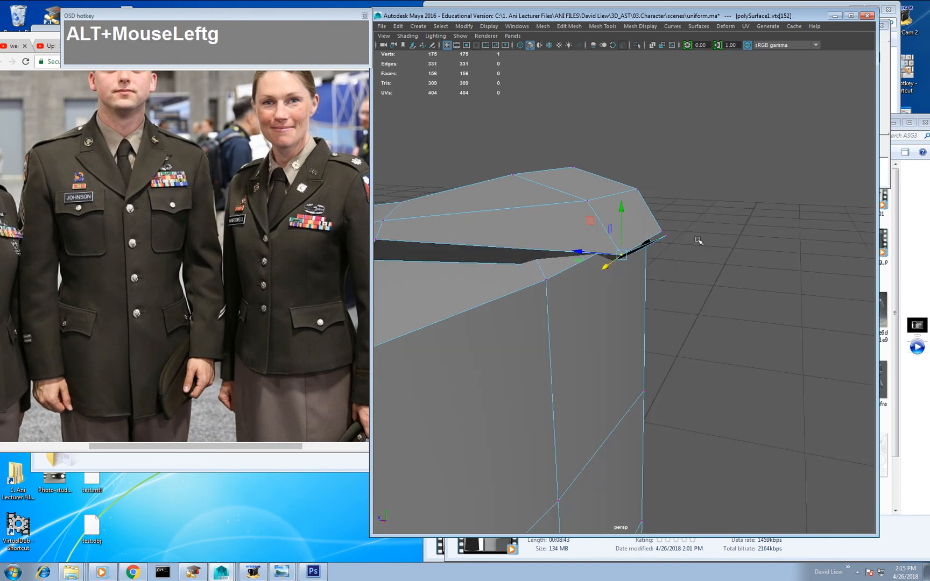
pyautogui.moveTo(697, 220); pyautogui.dragTo(665, 240)
pyautogui.keyDown('alt'); pyautogui.moveTo(669, 248); pyautogui.dragTo(640, 237, button='right'); pyautogui.keyUp('alt')
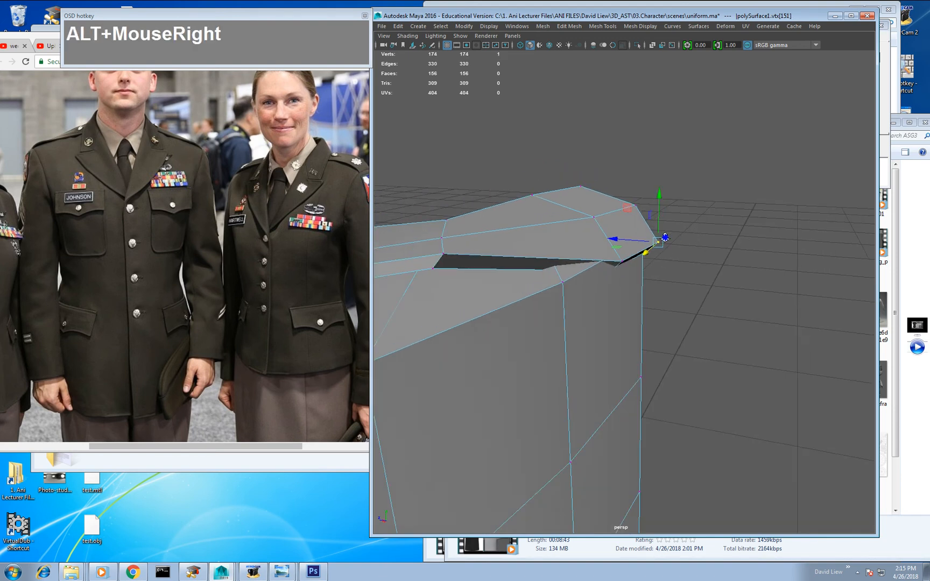
# Step: Turn on the smooth preview for the jacket and view the merged collar and lapel from the front
pyautogui.hotkey('alt', '3')
pyautogui.keyDown('alt'); pyautogui.moveTo(640, 237); pyautogui.dragTo(603, 215); pyautogui.keyUp('alt')
pyautogui.keyDown('alt'); pyautogui.moveTo(602, 215); pyautogui.dragTo(585, 199, button='right'); pyautogui.keyUp('alt')
pyautogui.keyDown('alt'); pyautogui.moveTo(585, 199); pyautogui.dragTo(640, 236); pyautogui.keyUp('alt')
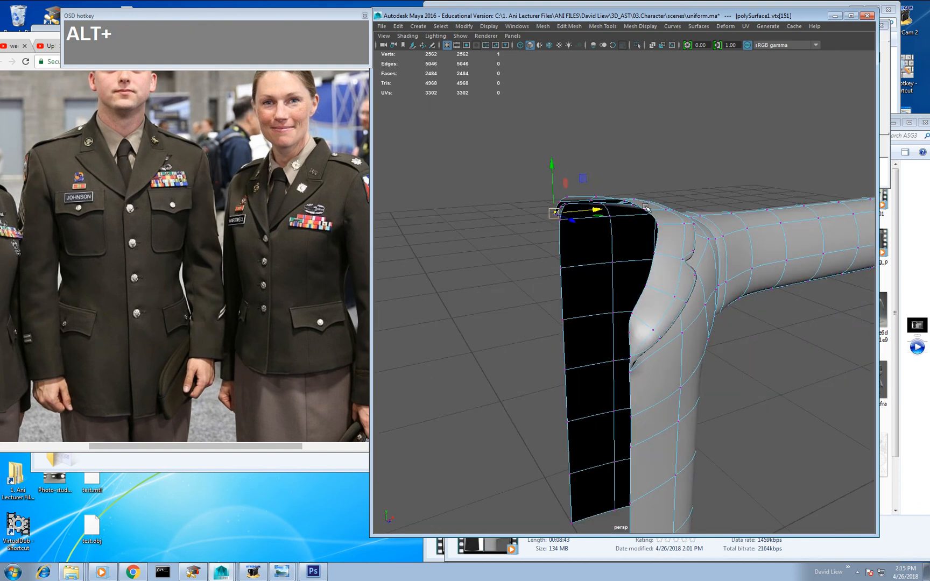
# Step: Delete the edge running from the lapel's lower corner to the jacket's front opening and turn off the smooth preview
pyautogui.keyDown('alt'); pyautogui.moveTo(640, 237); pyautogui.dragTo(650, 290, button='right'); pyautogui.keyUp('alt')
pyautogui.keyDown('alt'); pyautogui.moveTo(649, 290); pyautogui.dragTo(623, 264); pyautogui.keyUp('alt')
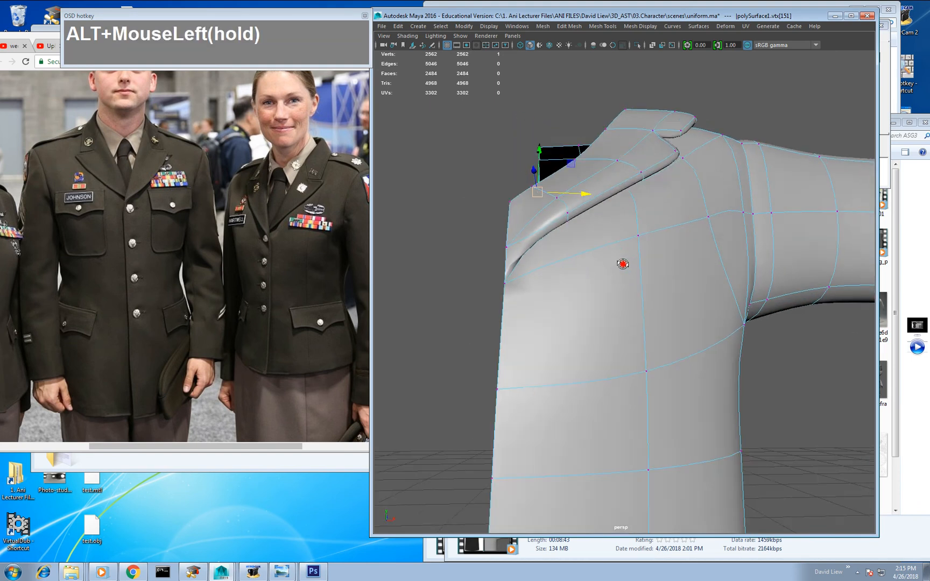
pyautogui.keyDown('alt'); pyautogui.moveTo(622, 264); pyautogui.dragTo(575, 249, button='middle'); pyautogui.keyUp('alt')
pyautogui.moveTo(575, 249)
pyautogui.keyDown('alt'); pyautogui.mouseDown(button='right')
pyautogui.moveTo(573, 260)
pyautogui.moveTo(569, 216)
pyautogui.moveTo(575, 236)
pyautogui.mouseUp(button='right'); pyautogui.keyUp('alt')
pyautogui.rightClick(570, 235)
pyautogui.hotkey('ctrl', 'BackSpace')
pyautogui.press('1')
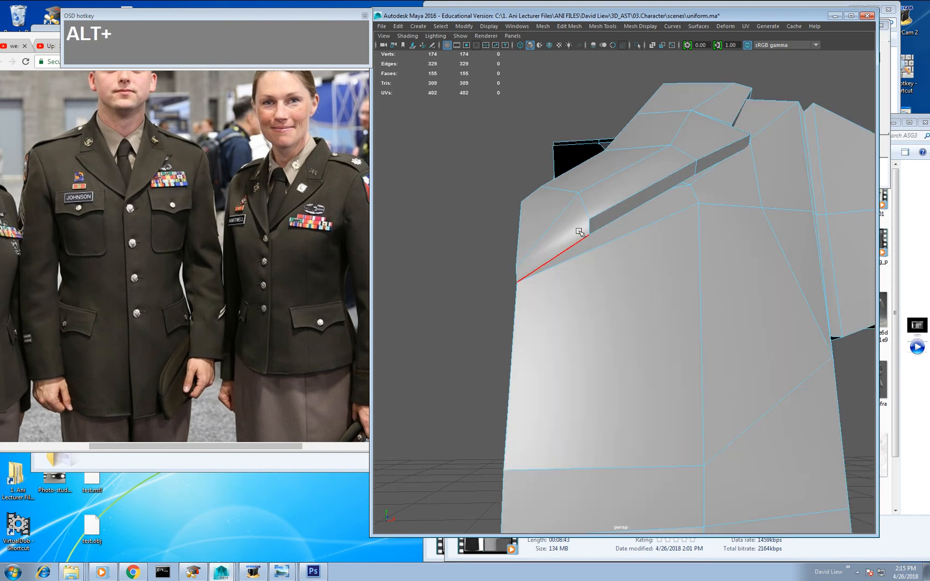
pyautogui.keyDown('alt'); pyautogui.moveTo(575, 236); pyautogui.dragTo(581, 224); pyautogui.keyUp('alt')
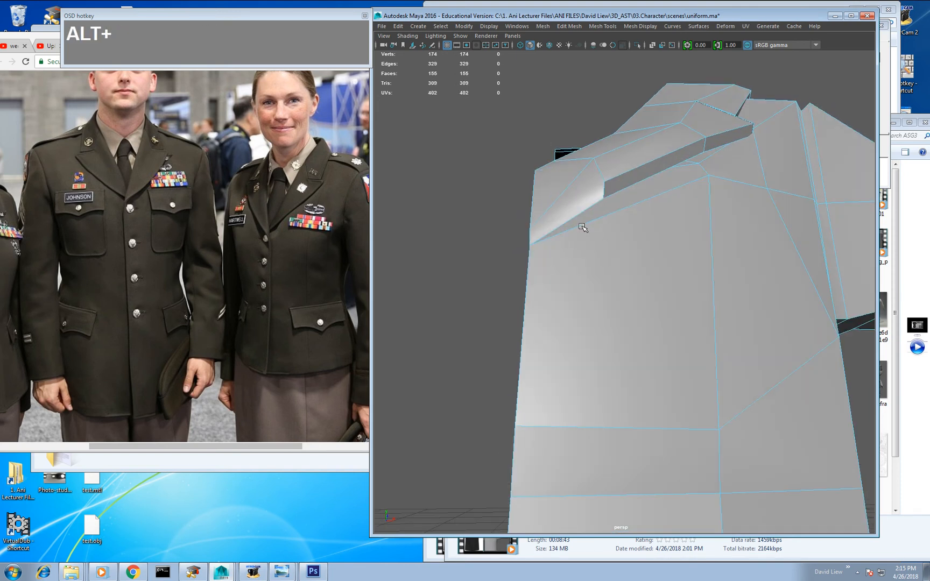
# Step: Cut a new edge with Multi-Cut from the lapel's lower corner to the front opening and restore the smooth preview
pyautogui.moveTo(581, 226)
pyautogui.keyDown('shift'); pyautogui.mouseDown(button='right')
pyautogui.moveTo(579, 201)
pyautogui.moveTo(573, 213)
pyautogui.mouseUp(button='right'); pyautogui.keyUp('shift')
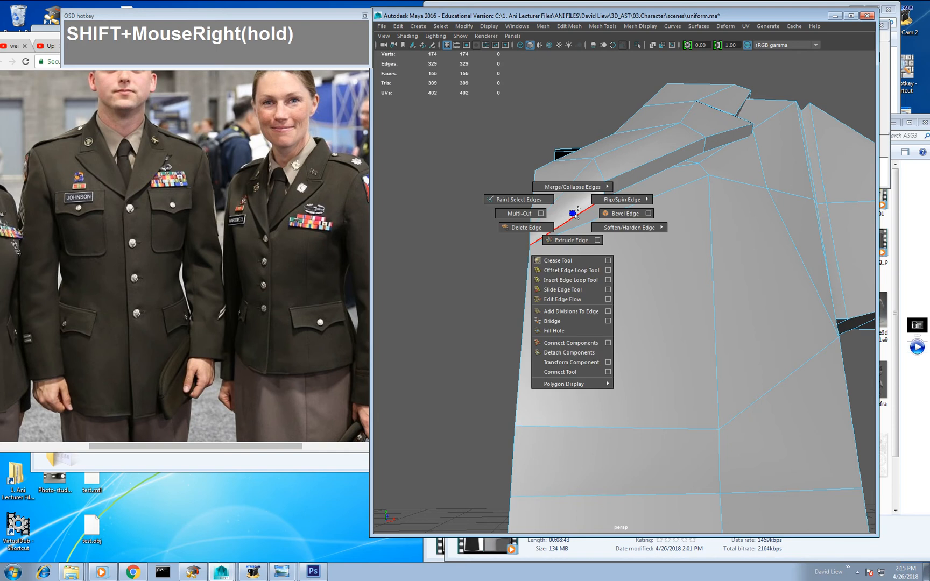
pyautogui.keyDown('shift'); pyautogui.moveTo(528, 219); pyautogui.dragTo(527, 215, button='right'); pyautogui.keyUp('shift')
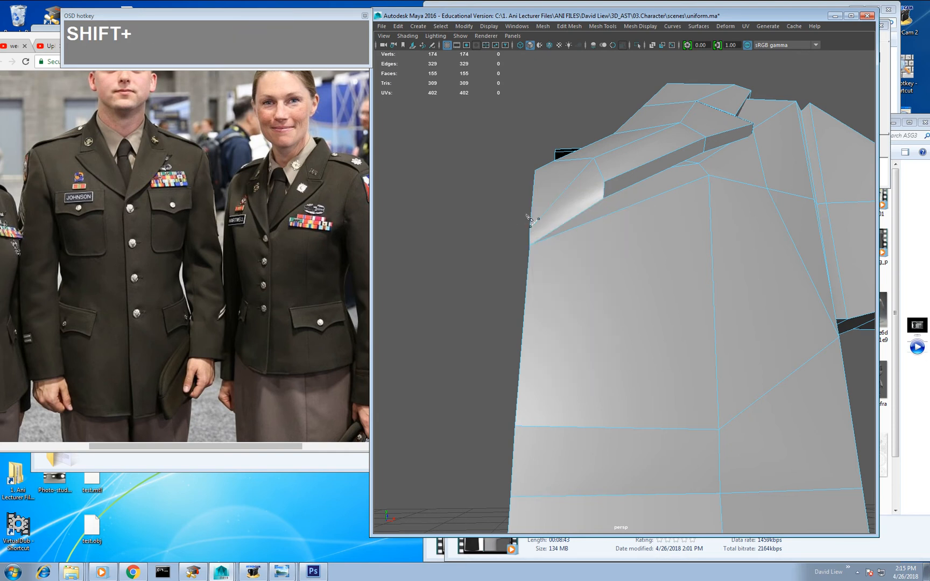
pyautogui.click(604, 181)
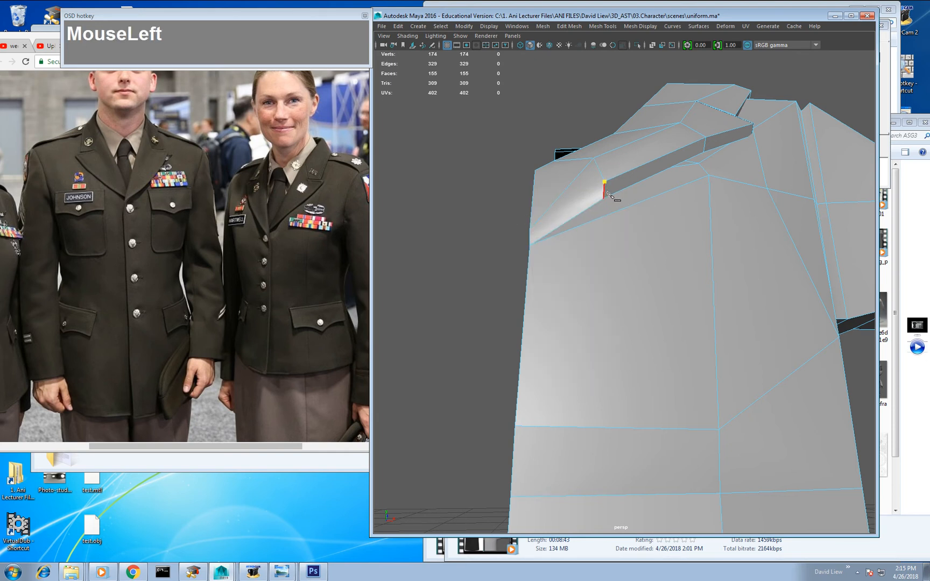
pyautogui.click(530, 235)
pyautogui.press('w')
pyautogui.press('3')
pyautogui.keyDown('alt'); pyautogui.moveTo(583, 260); pyautogui.dragTo(545, 269); pyautogui.keyUp('alt')
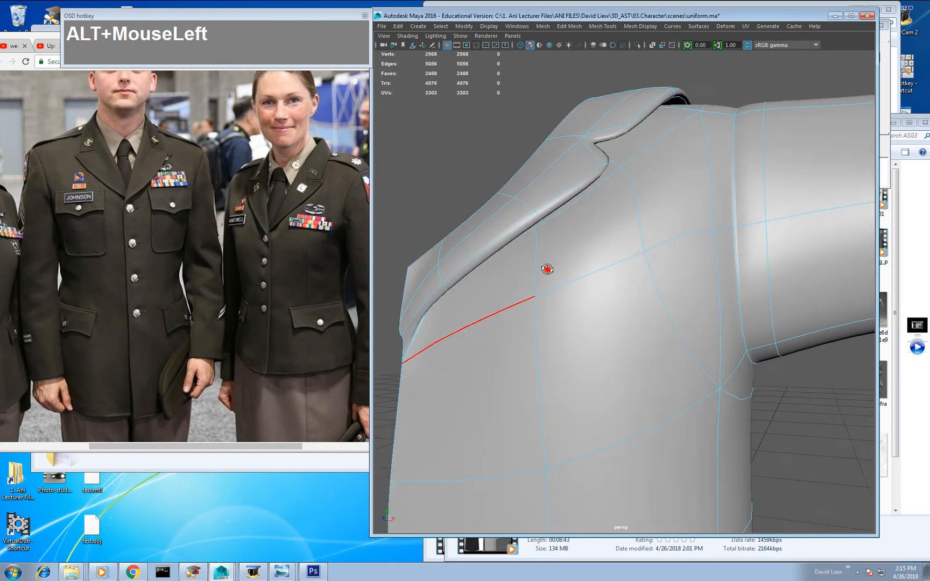
pyautogui.keyDown('alt'); pyautogui.moveTo(546, 270); pyautogui.dragTo(589, 276, button='middle'); pyautogui.keyUp('alt')
pyautogui.keyDown('alt'); pyautogui.moveTo(589, 276); pyautogui.dragTo(565, 297, button='right'); pyautogui.keyUp('alt')
pyautogui.moveTo(565, 298)
pyautogui.keyDown('alt'); pyautogui.mouseDown()
pyautogui.moveTo(509, 293)
pyautogui.moveTo(569, 304)
pyautogui.mouseUp(); pyautogui.keyUp('alt')
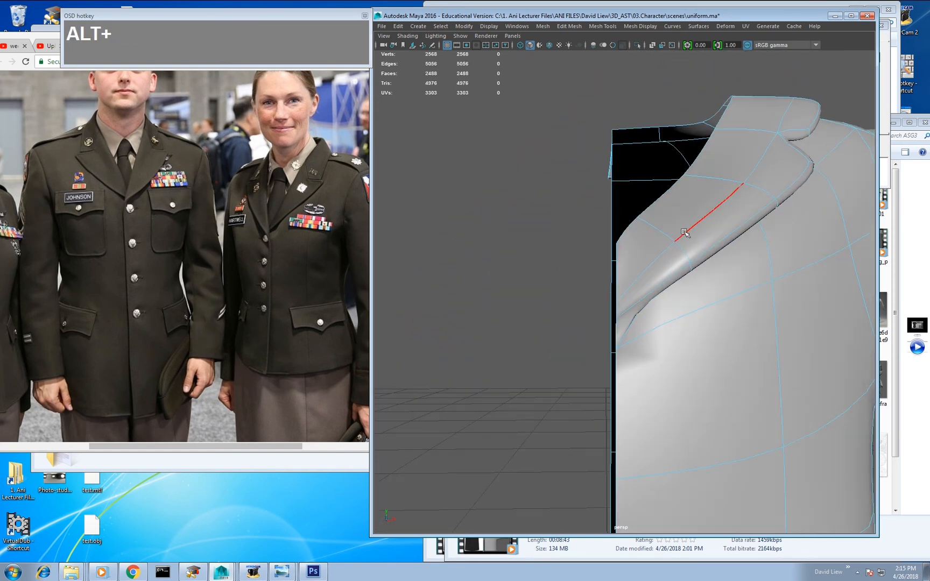
# Step: Extrude the open border edges along the inside of the neckline and lapel and move them down inside the jacket
pyautogui.rightClick(683, 232)
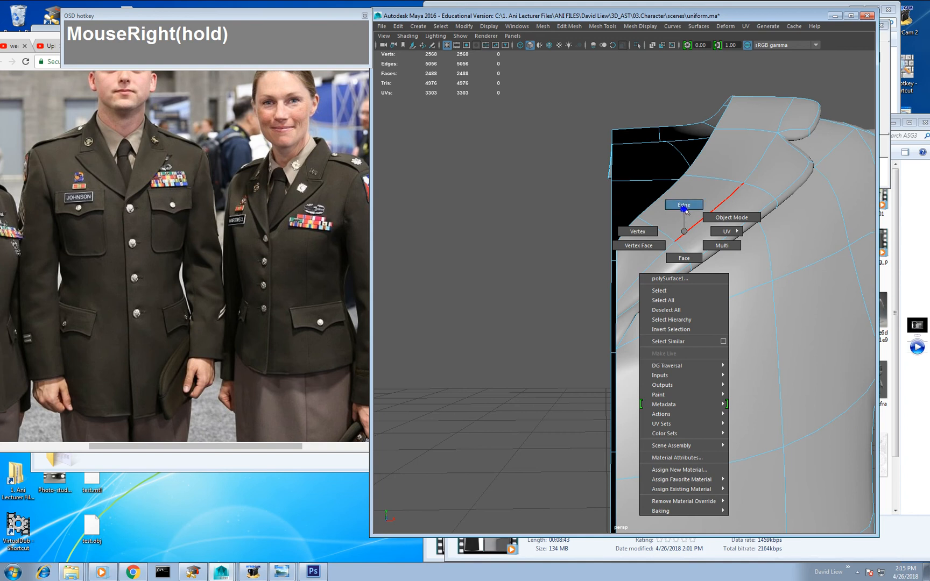
pyautogui.moveTo(656, 231); pyautogui.dragTo(654, 232, button='right')
pyautogui.keyDown('alt'); pyautogui.moveTo(632, 304); pyautogui.dragTo(641, 231, button='right'); pyautogui.keyUp('alt')
pyautogui.keyDown('alt'); pyautogui.moveTo(618, 243); pyautogui.dragTo(683, 252); pyautogui.keyUp('alt')
pyautogui.moveTo(605, 183); pyautogui.dragTo(605, 157, button='right')
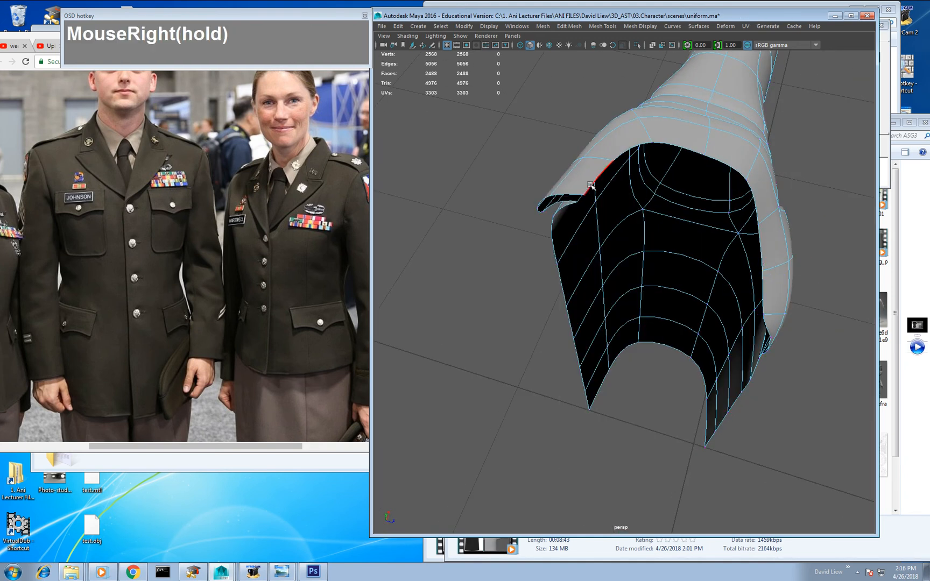
pyautogui.doubleClick(699, 197)
pyautogui.keyDown('alt'); pyautogui.moveTo(698, 197); pyautogui.dragTo(708, 230); pyautogui.keyUp('alt')
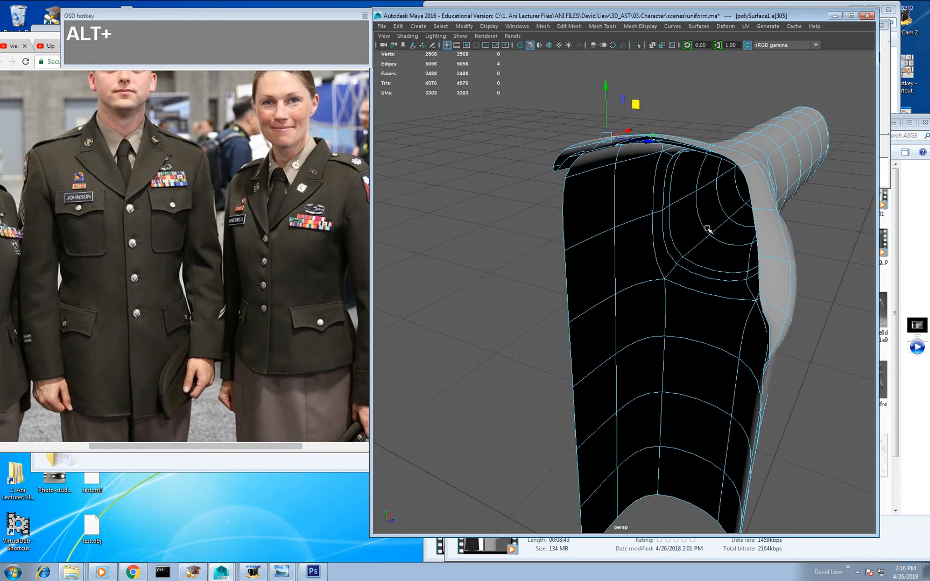
pyautogui.keyDown('shift'); pyautogui.doubleClick(763, 304); pyautogui.keyUp('shift')
pyautogui.keyDown('alt'); pyautogui.moveTo(763, 304); pyautogui.dragTo(704, 241); pyautogui.keyUp('alt')
pyautogui.press('w')
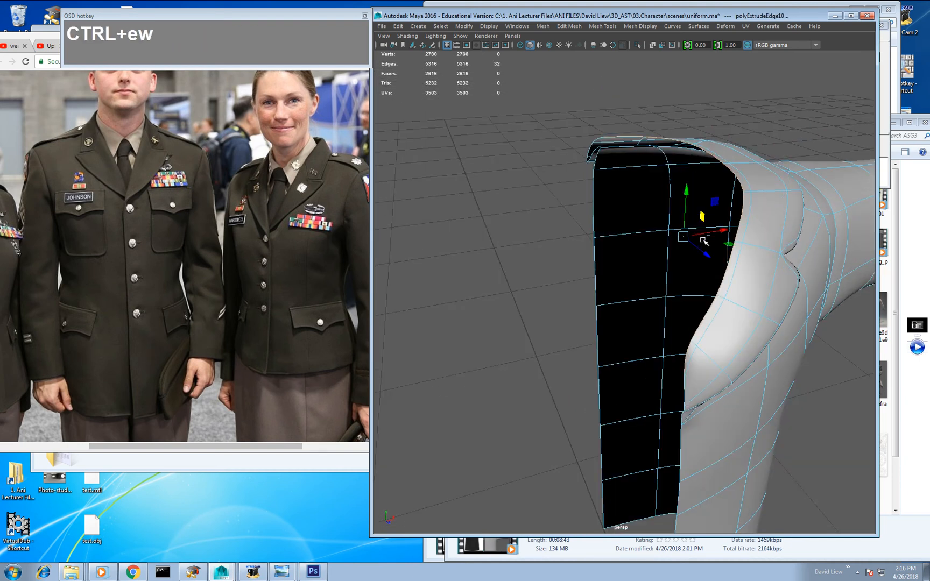
pyautogui.moveTo(689, 193); pyautogui.dragTo(682, 267)
# Step: Bridge the open border edges at the lapel's lower tip to close the gap beside the extruded neckline strip
pyautogui.keyDown('alt'); pyautogui.moveTo(682, 267); pyautogui.dragTo(699, 269, button='right'); pyautogui.keyUp('alt')
pyautogui.keyDown('alt'); pyautogui.moveTo(699, 269); pyautogui.dragTo(713, 280); pyautogui.keyUp('alt')
pyautogui.keyDown('alt'); pyautogui.moveTo(761, 244); pyautogui.dragTo(750, 241, button='middle'); pyautogui.keyUp('alt')
pyautogui.keyDown('alt'); pyautogui.moveTo(750, 241); pyautogui.dragTo(755, 282, button='right'); pyautogui.keyUp('alt')
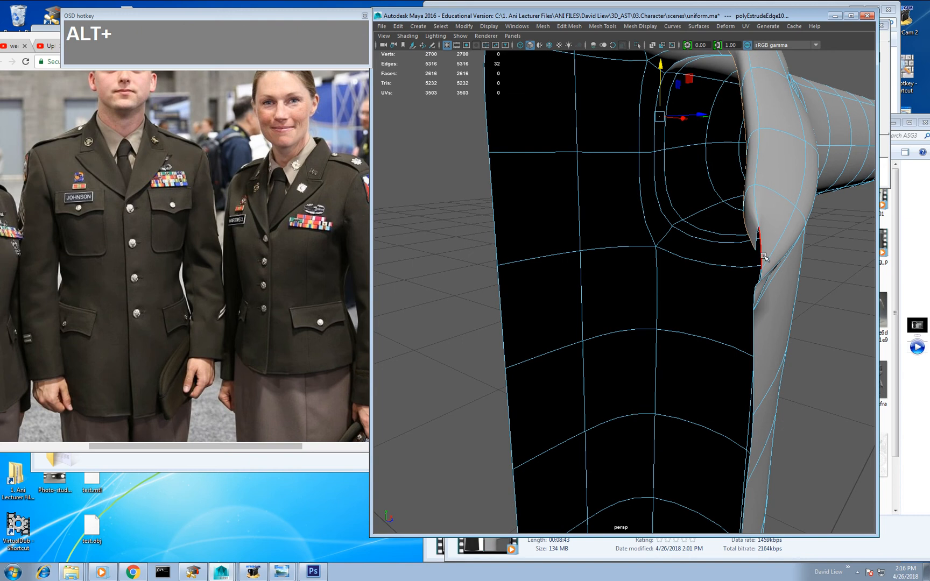
pyautogui.click(759, 250)
pyautogui.keyDown('alt'); pyautogui.moveTo(759, 241); pyautogui.dragTo(741, 297, button='middle'); pyautogui.keyUp('alt')
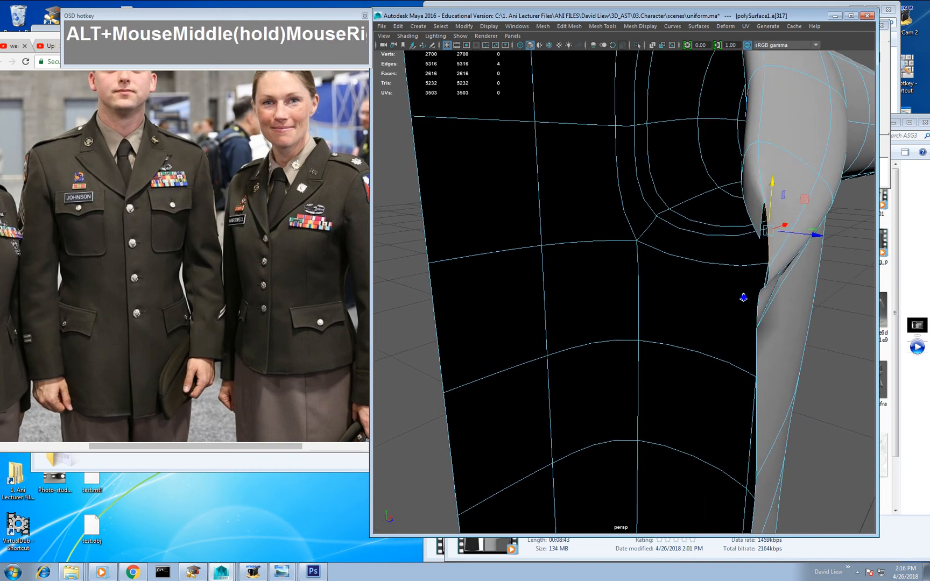
pyautogui.click(769, 281)
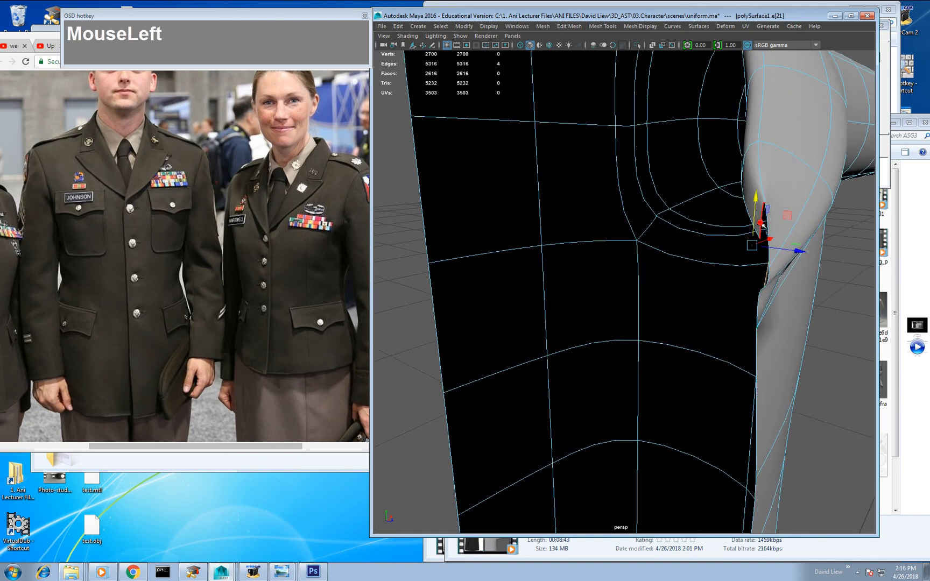
pyautogui.click(776, 288)
pyautogui.keyDown('shift'); pyautogui.click(770, 276); pyautogui.keyUp('shift')
pyautogui.keyDown('shift'); pyautogui.moveTo(769, 277); pyautogui.dragTo(760, 385, button='right'); pyautogui.keyUp('shift')
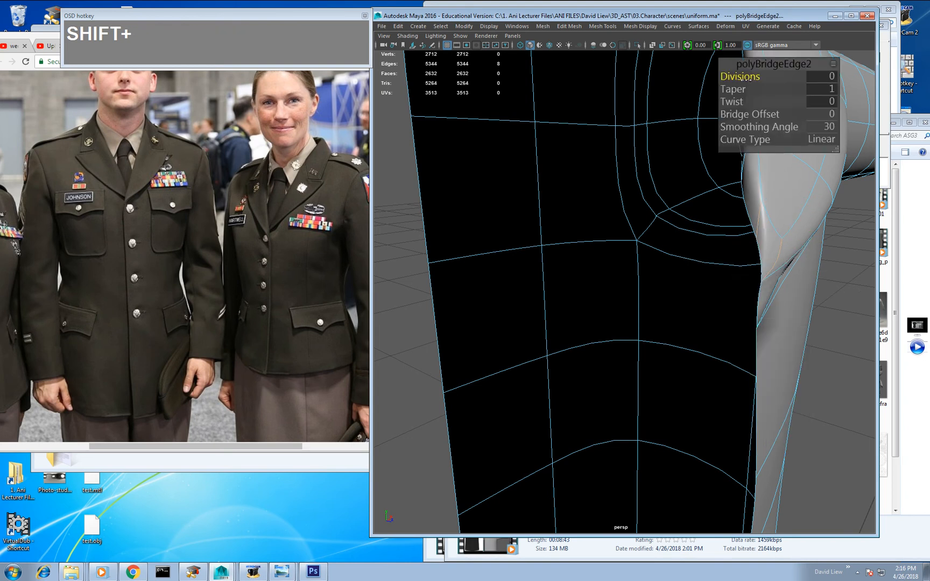
pyautogui.click(684, 253)
pyautogui.keyDown('alt'); pyautogui.moveTo(685, 253); pyautogui.dragTo(682, 246, button='right'); pyautogui.keyUp('alt')
pyautogui.keyDown('alt'); pyautogui.moveTo(682, 247); pyautogui.dragTo(643, 285); pyautogui.keyUp('alt')
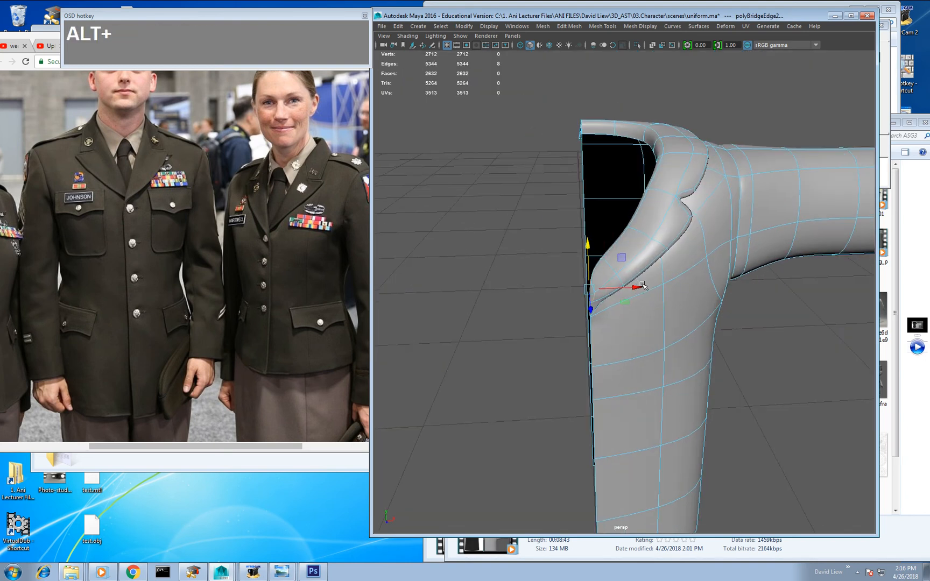
# Step: Try deleting components around the lapel's lower tip and undo each deletion
pyautogui.moveTo(643, 285)
pyautogui.mouseDown(button='right')
pyautogui.moveTo(608, 305)
pyautogui.moveTo(643, 297)
pyautogui.mouseUp(button='right')
pyautogui.click(644, 296)
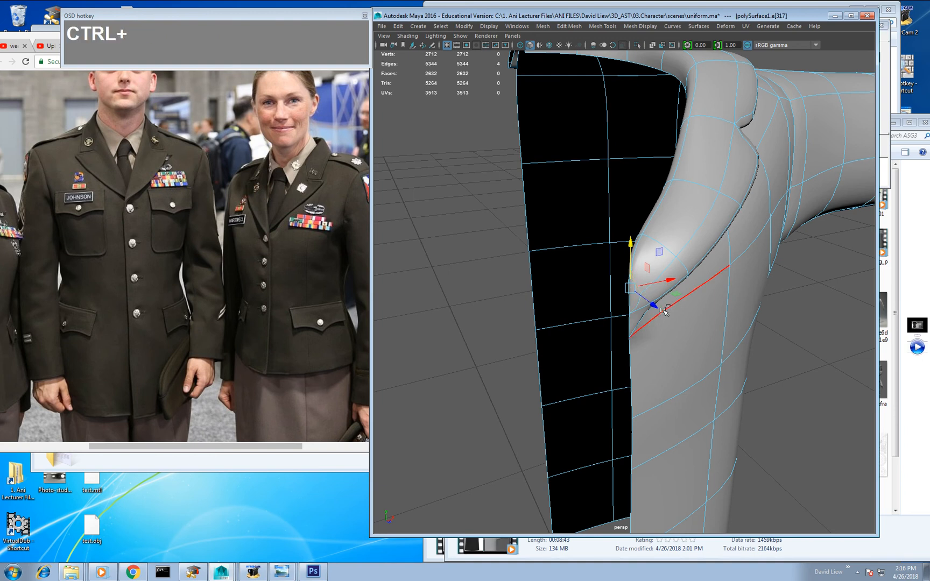
pyautogui.hotkey('ctrl', 'BackSpace')
pyautogui.keyDown('alt'); pyautogui.moveTo(663, 312); pyautogui.dragTo(606, 252); pyautogui.keyUp('alt')
pyautogui.hotkey('ctrl', 'z')
pyautogui.click(564, 260)
pyautogui.press('BackSpace')
pyautogui.hotkey('ctrl', 'z')
pyautogui.keyDown('alt'); pyautogui.moveTo(607, 254); pyautogui.dragTo(615, 266, button='right'); pyautogui.keyUp('alt')
pyautogui.keyDown('alt'); pyautogui.moveTo(615, 266); pyautogui.dragTo(562, 211); pyautogui.keyUp('alt')
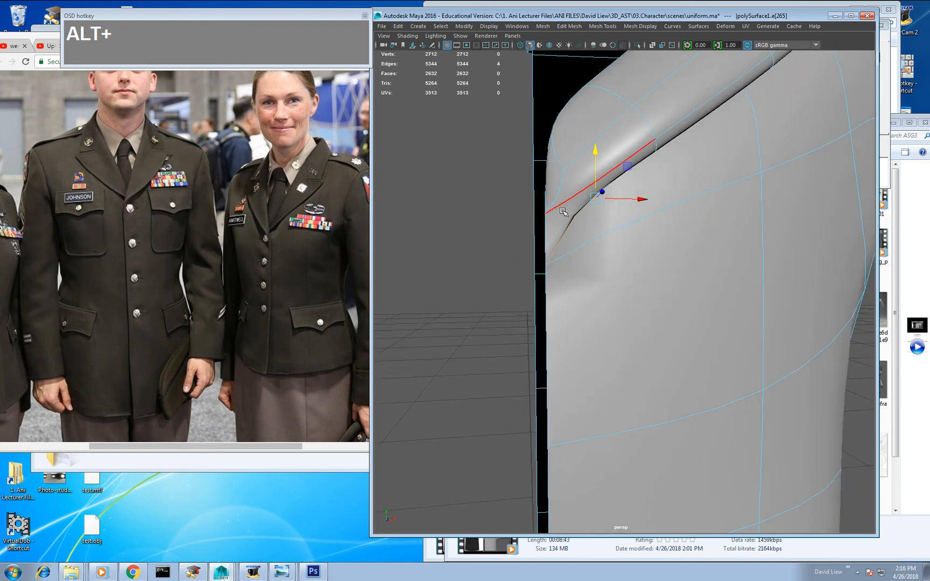
# Step: Select the front-edge vertex at the lapel's lower tip and examine how the lapel meets the jacket front
pyautogui.moveTo(561, 211); pyautogui.dragTo(518, 212, button='right')
pyautogui.click(544, 214)
pyautogui.keyDown('alt'); pyautogui.moveTo(543, 227); pyautogui.dragTo(486, 201); pyautogui.keyUp('alt')
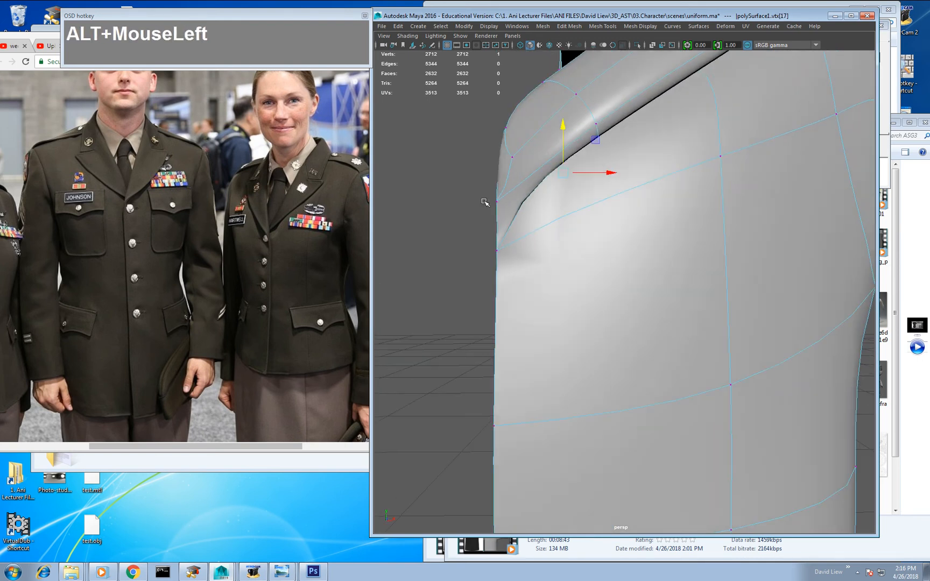
pyautogui.click(497, 211)
pyautogui.keyDown('alt'); pyautogui.moveTo(579, 215); pyautogui.dragTo(526, 161, button='right'); pyautogui.keyUp('alt')
# Step: Duplicate the jacket half as a mirrored copy across the centre line and view the whole uniform from the front
pyautogui.moveTo(658, 216); pyautogui.dragTo(701, 204, button='right')
pyautogui.click(668, 261)
pyautogui.keyDown('alt'); pyautogui.moveTo(698, 341); pyautogui.dragTo(673, 303, button='middle'); pyautogui.keyUp('alt')
pyautogui.click(705, 325)
pyautogui.keyDown('alt'); pyautogui.moveTo(705, 326); pyautogui.dragTo(645, 276); pyautogui.keyUp('alt')
pyautogui.click(645, 276)
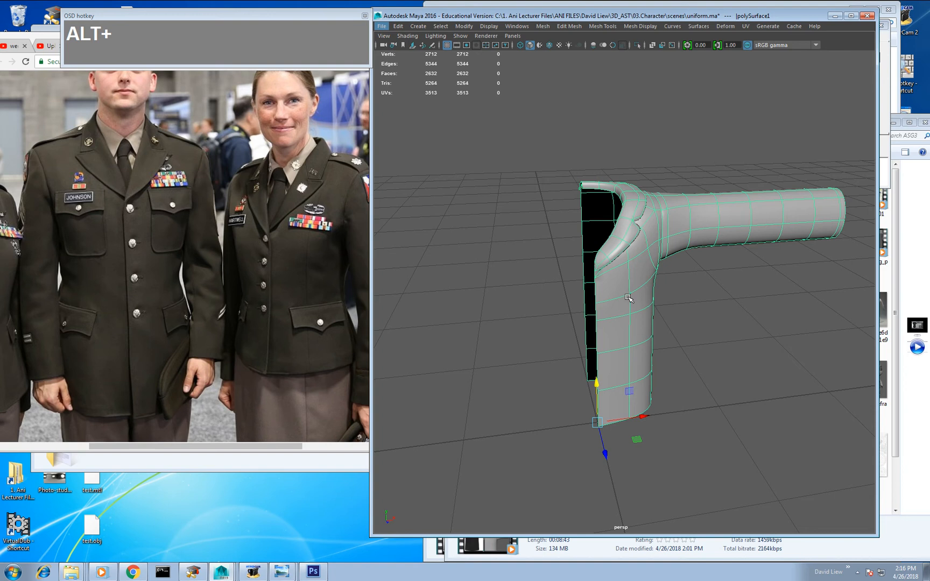
pyautogui.keyDown('alt'); pyautogui.moveTo(628, 298); pyautogui.dragTo(607, 272); pyautogui.keyUp('alt')
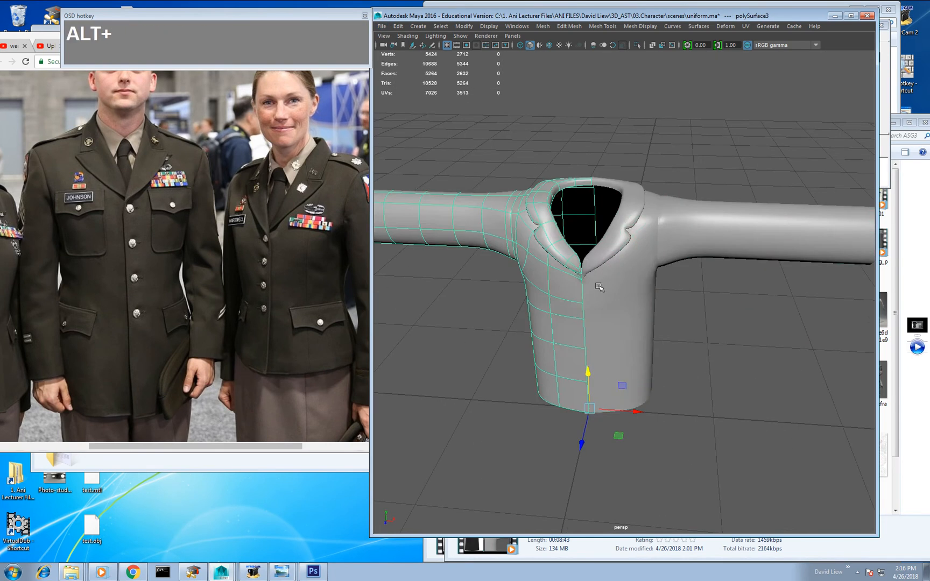
pyautogui.keyDown('alt'); pyautogui.moveTo(606, 271); pyautogui.dragTo(667, 299); pyautogui.keyUp('alt')
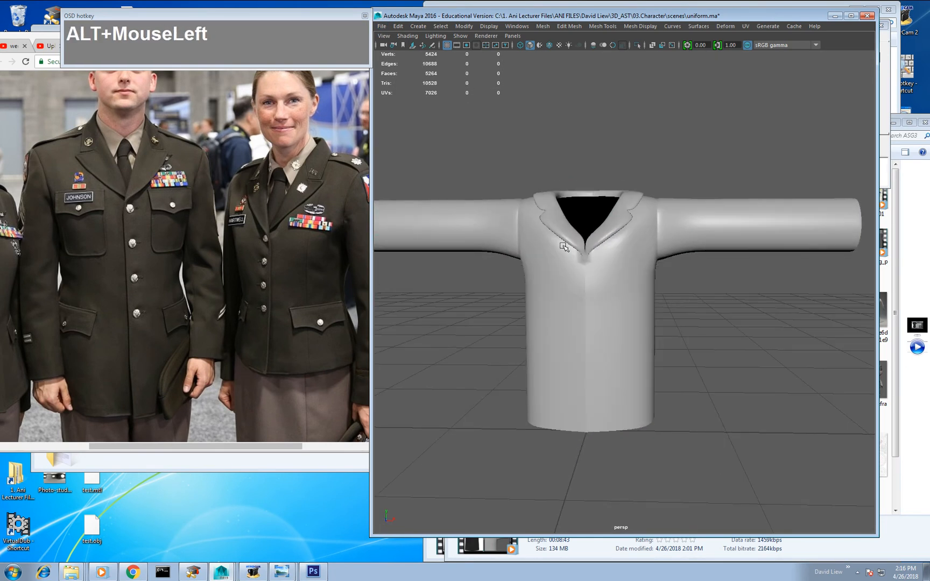
pyautogui.press('ctrl')
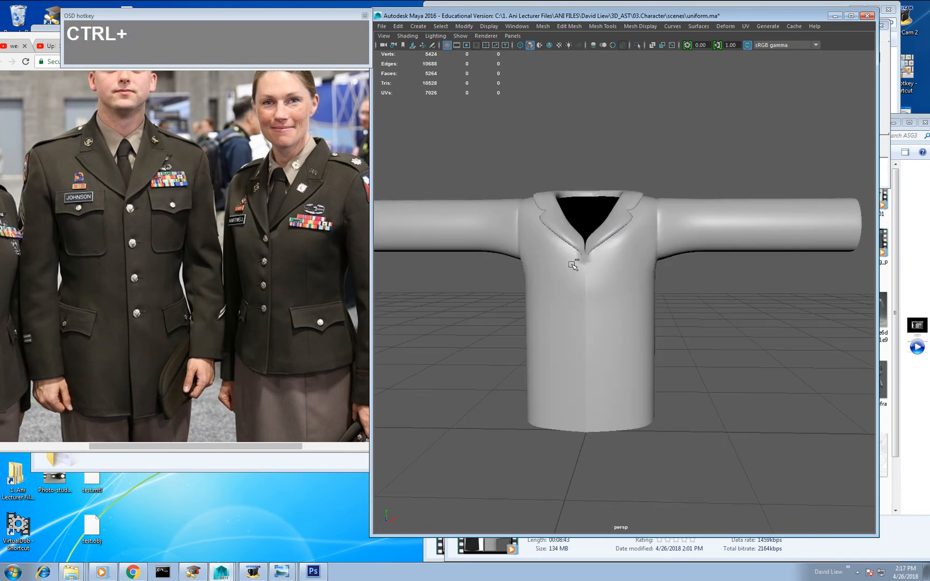
# Step: Undo the mirrored duplicate so only the original jacket half is left, and undo the stray move
pyautogui.click(570, 248)
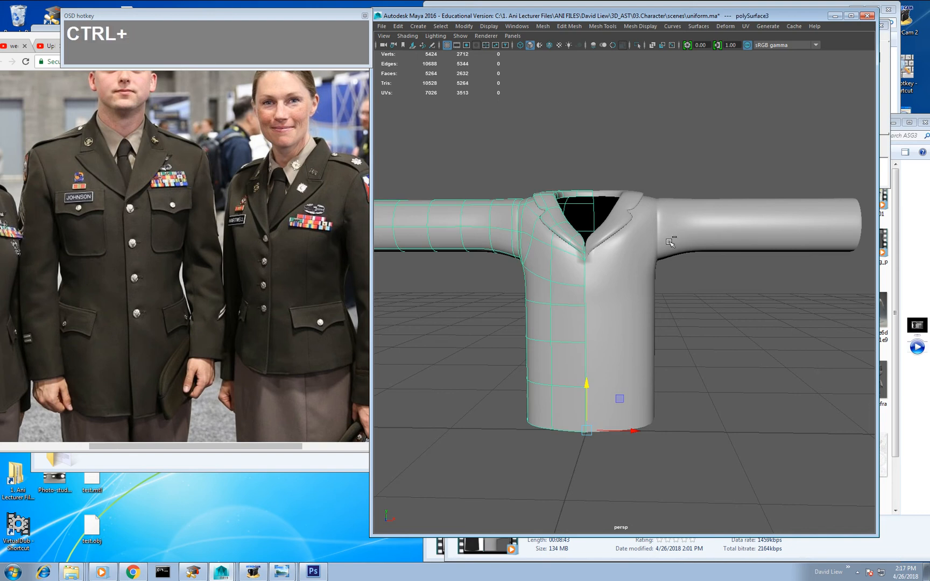
pyautogui.hotkey('ctrl', 'z')
pyautogui.hotkey('ctrl', 'z')
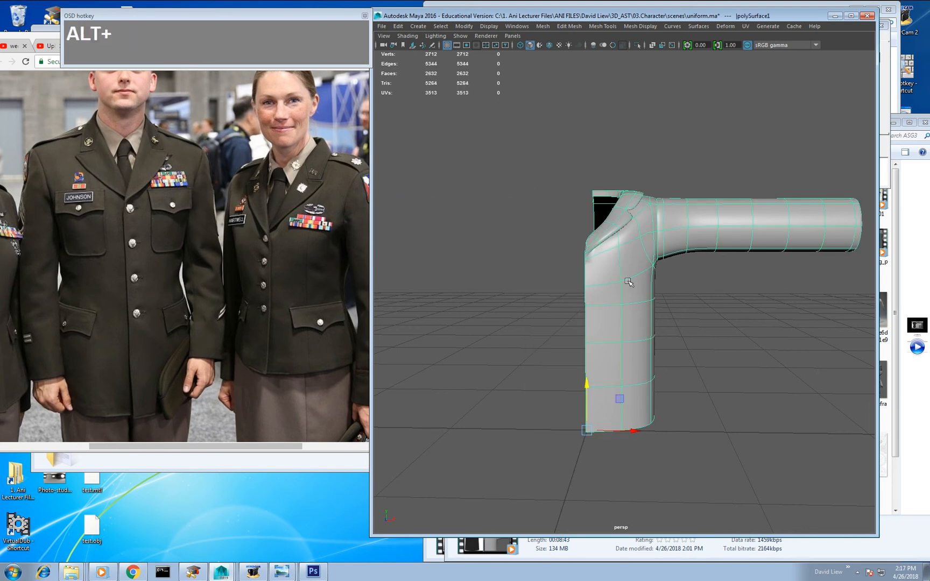
pyautogui.moveTo(630, 345); pyautogui.dragTo(608, 333, button='middle')
pyautogui.hotkey('ctrl', 'z')
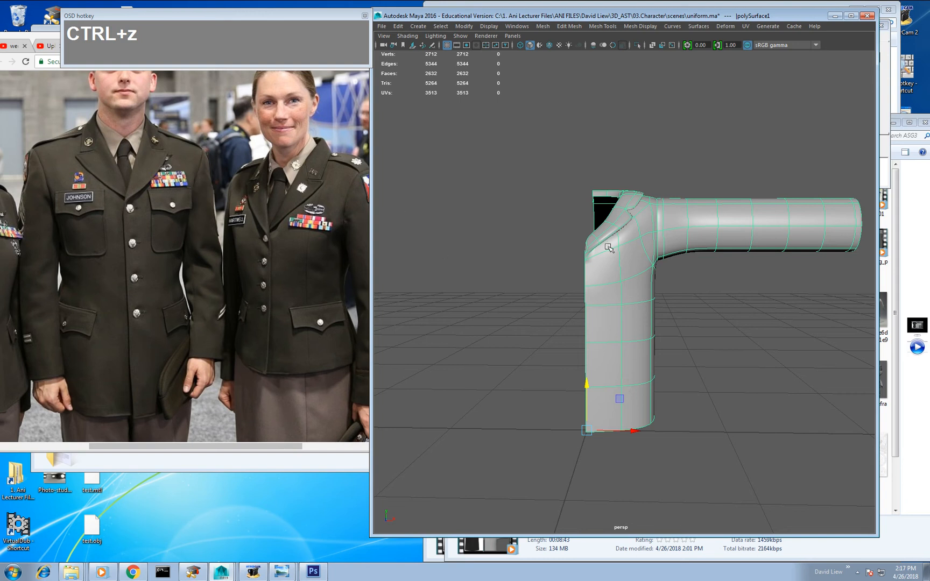
# Step: Duplicate the six front chest faces below the lapel as a separate piece
pyautogui.moveTo(641, 289); pyautogui.dragTo(600, 304, button='right')
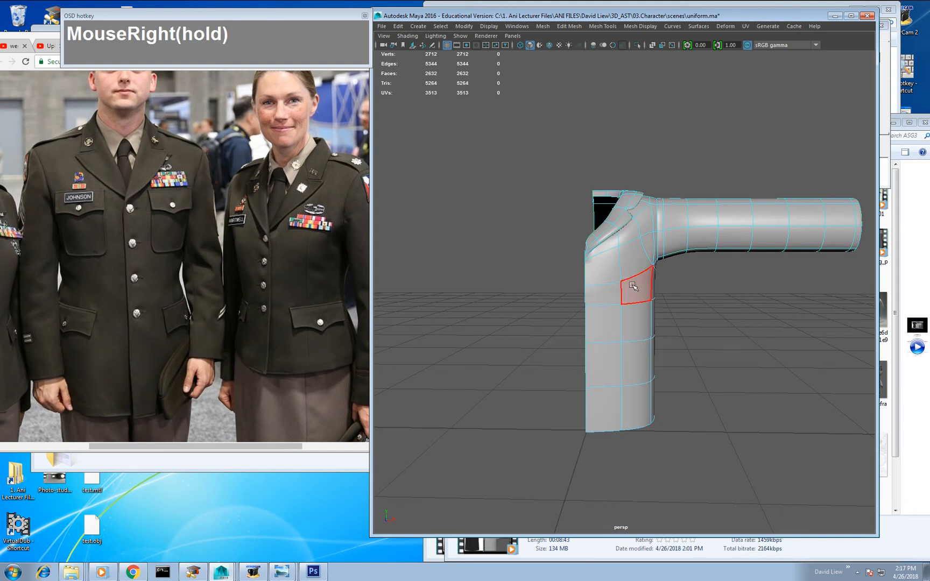
pyautogui.keyDown('shift'); pyautogui.click(628, 270); pyautogui.keyUp('shift')
pyautogui.keyDown('shift'); pyautogui.click(606, 271); pyautogui.keyUp('shift')
pyautogui.keyDown('shift'); pyautogui.click(607, 293); pyautogui.keyUp('shift')
pyautogui.keyDown('shift'); pyautogui.click(609, 319); pyautogui.keyUp('shift')
pyautogui.keyDown('shift'); pyautogui.click(637, 315); pyautogui.keyUp('shift')
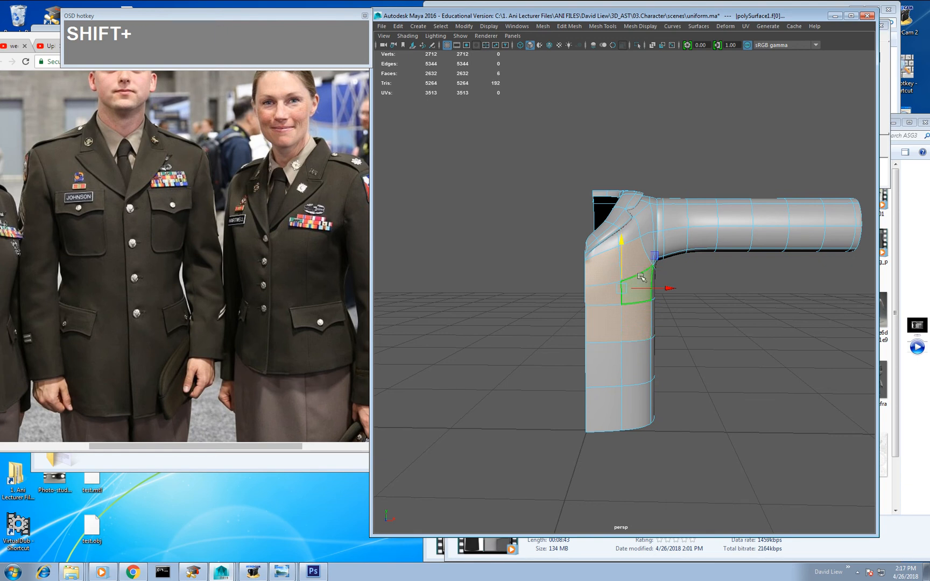
pyautogui.scroll(2, 641, 277)
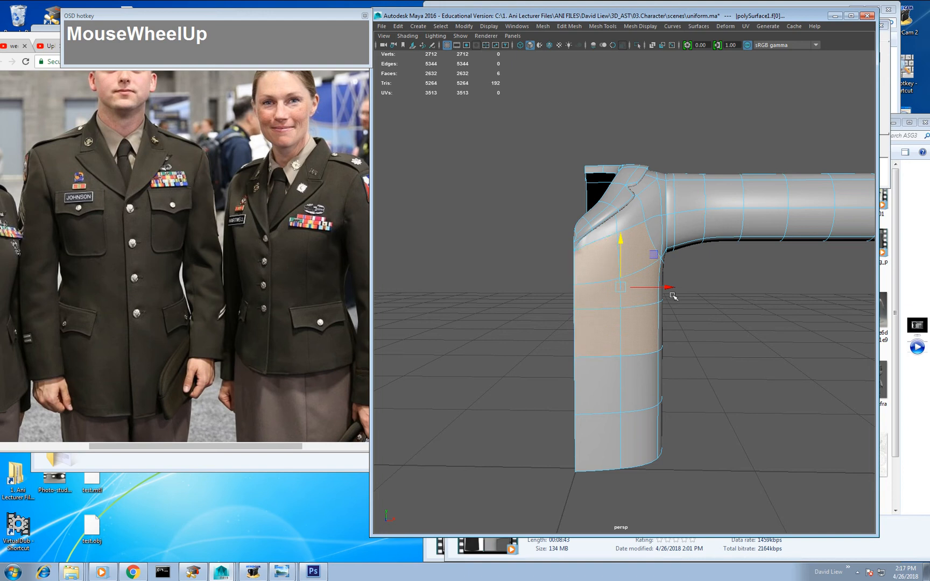
pyautogui.keyDown('alt'); pyautogui.moveTo(625, 286); pyautogui.dragTo(599, 317); pyautogui.keyUp('alt')
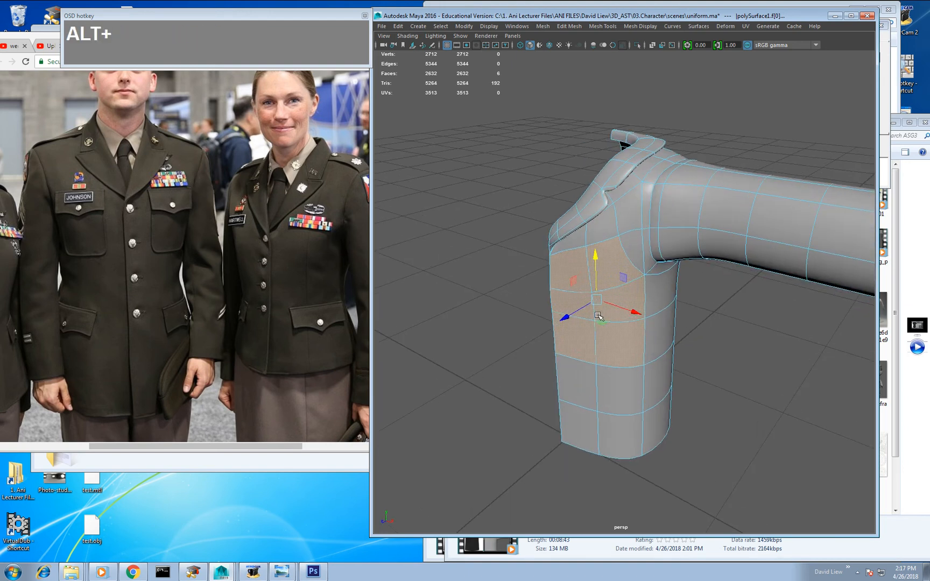
pyautogui.keyDown('shift'); pyautogui.rightClick(599, 316); pyautogui.keyUp('shift')
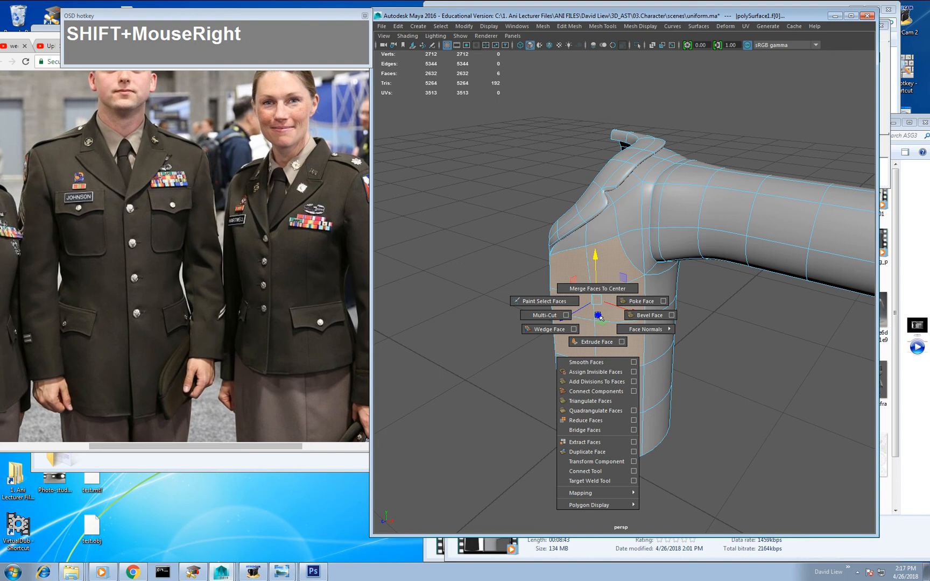
pyautogui.keyDown('shift'); pyautogui.moveTo(599, 316); pyautogui.dragTo(591, 452, button='right'); pyautogui.keyUp('shift')
# Step: Return to object mode, turn on the smooth preview for the main jacket and select the duplicated chest patch
pyautogui.rightClick(624, 285)
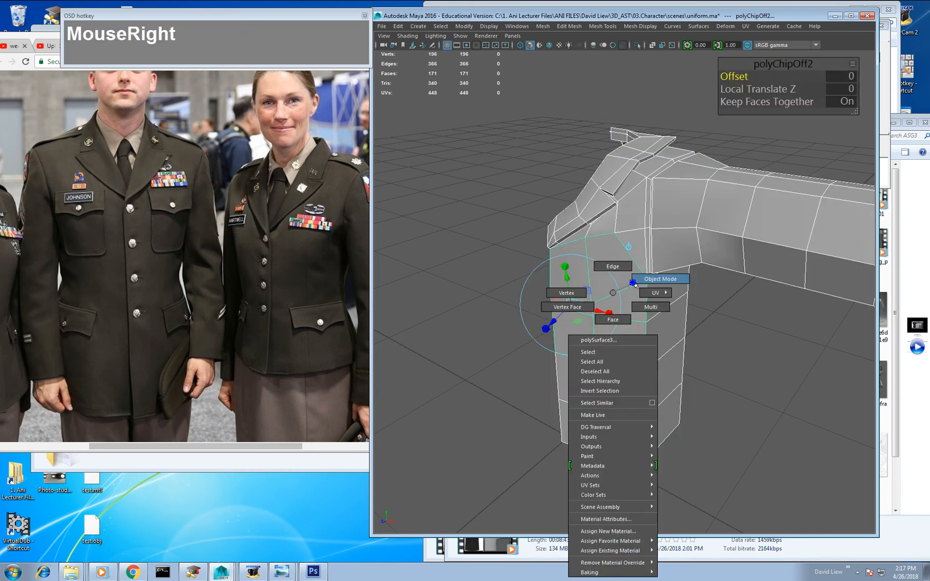
pyautogui.click(487, 286)
pyautogui.click(616, 272)
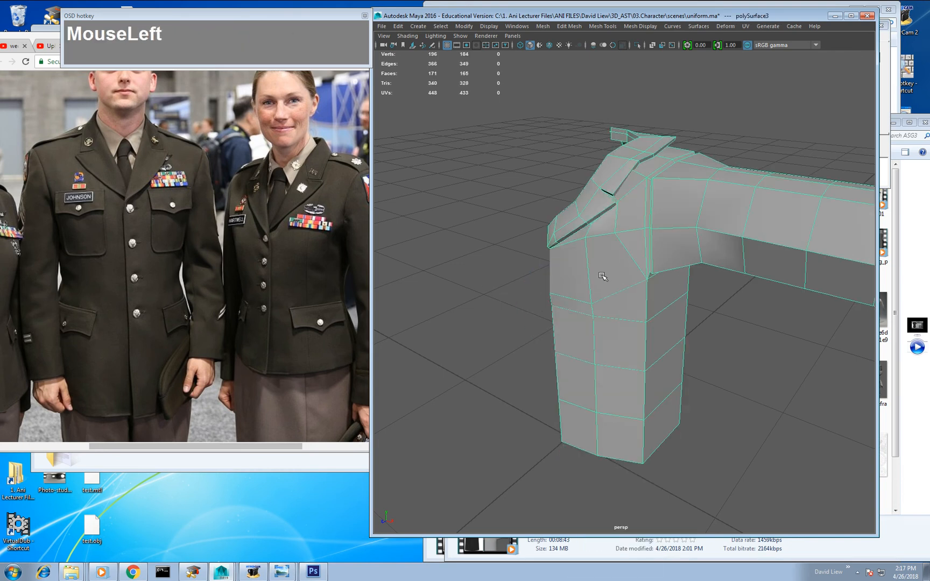
pyautogui.press('3')
pyautogui.click(697, 329)
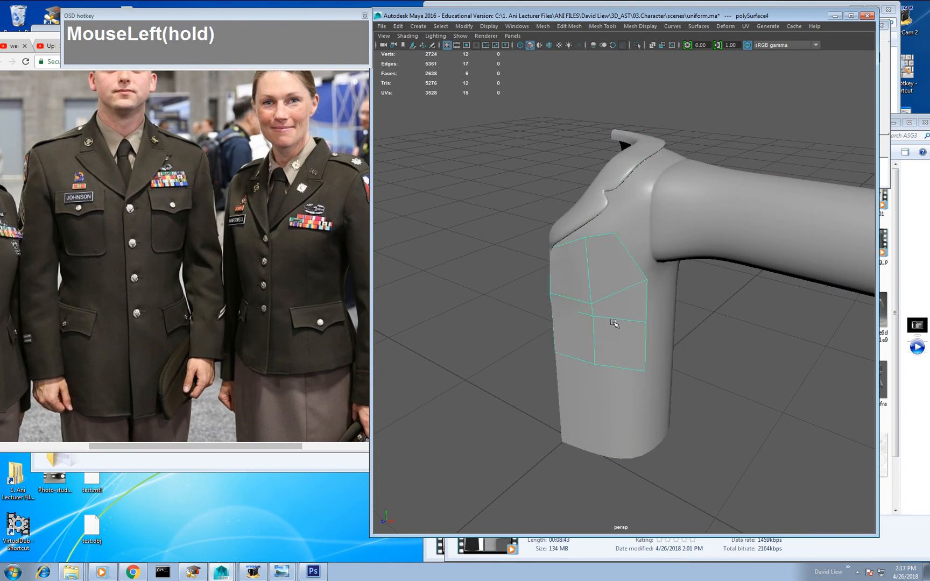
# Step: Turn on the smooth preview for the chest patch and move it slightly forward of the jacket front
pyautogui.press('3')
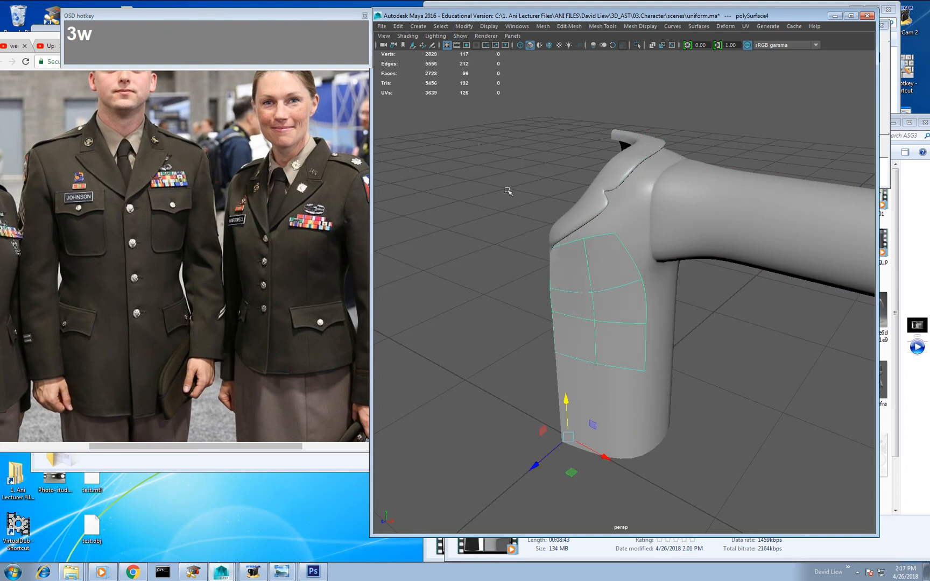
pyautogui.moveTo(542, 471); pyautogui.dragTo(534, 468)
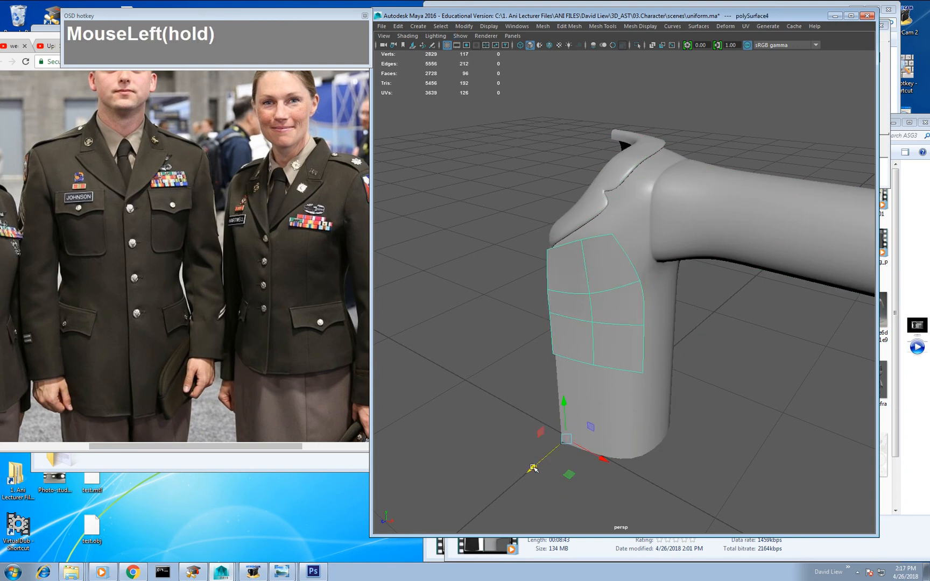
pyautogui.keyDown('alt'); pyautogui.moveTo(594, 261); pyautogui.dragTo(595, 267); pyautogui.keyUp('alt')
# Step: Assign a new Blinn material to the chest patch and darken its colour so it stands out from the jacket
pyautogui.keyDown('shift'); pyautogui.rightClick(595, 268); pyautogui.keyUp('shift')
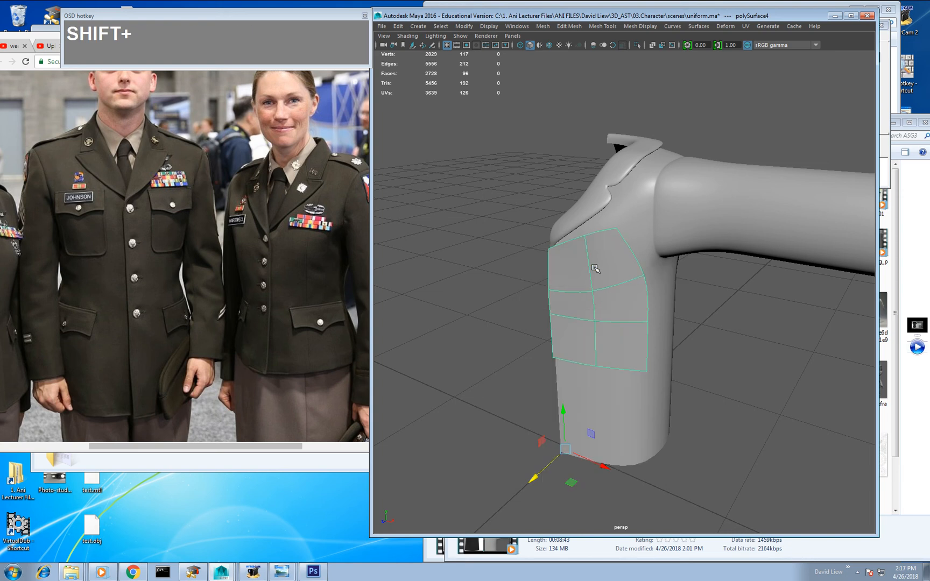
pyautogui.moveTo(595, 267); pyautogui.dragTo(656, 492, button='right')
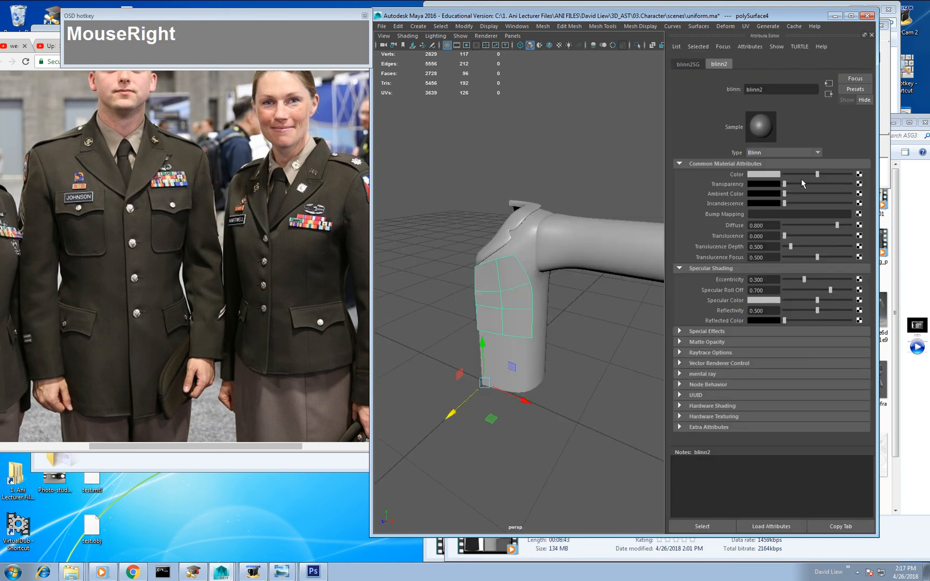
pyautogui.moveTo(817, 174); pyautogui.dragTo(794, 174)
pyautogui.middleClick(571, 328)
pyautogui.hotkey('ctrl', 'space')
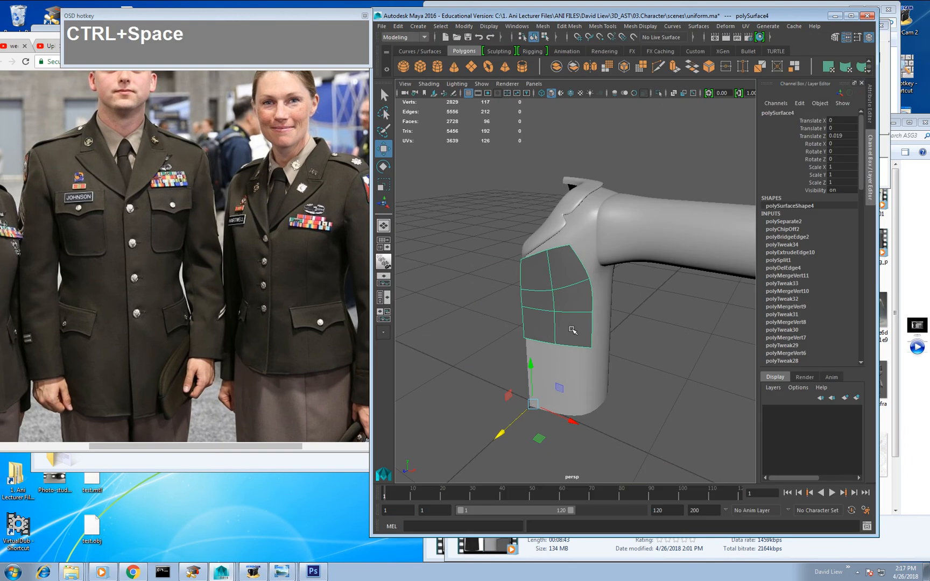
pyautogui.hotkey('ctrl', 'space')
# Step: In the front view, move the patch's four centre-line vertices sideways away from the jacket's front opening
pyautogui.moveTo(573, 328)
pyautogui.keyDown('alt'); pyautogui.mouseDown()
pyautogui.moveTo(623, 307)
pyautogui.moveTo(554, 395)
pyautogui.moveTo(709, 289)
pyautogui.moveTo(665, 301)
pyautogui.moveTo(687, 322)
pyautogui.moveTo(583, 315)
pyautogui.mouseUp(); pyautogui.keyUp('alt')
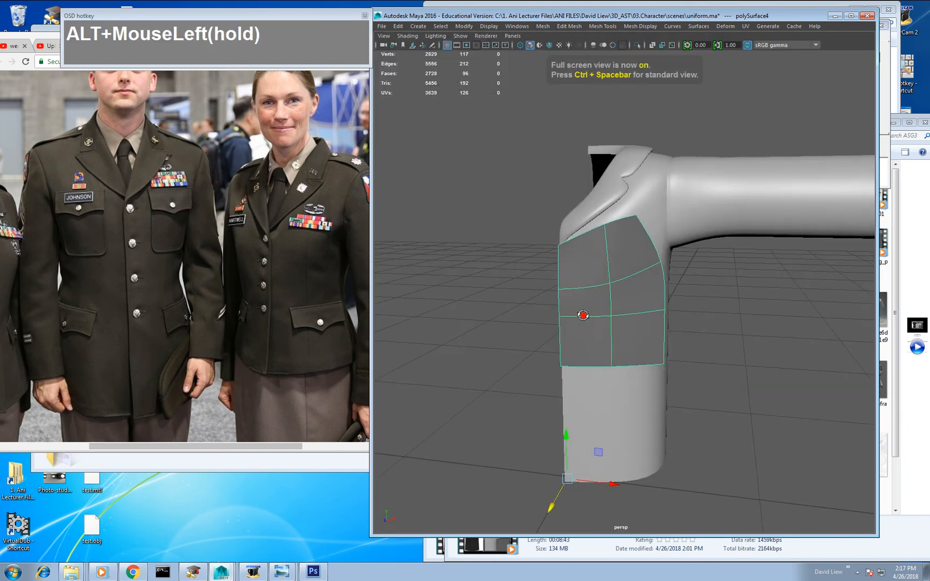
pyautogui.moveTo(602, 278); pyautogui.dragTo(578, 280, button='right')
pyautogui.press('space')
pyautogui.moveTo(606, 289); pyautogui.dragTo(606, 305)
pyautogui.keyDown('alt'); pyautogui.moveTo(558, 301); pyautogui.dragTo(601, 305, button='middle'); pyautogui.keyUp('alt')
pyautogui.hotkey('alt', 'f')
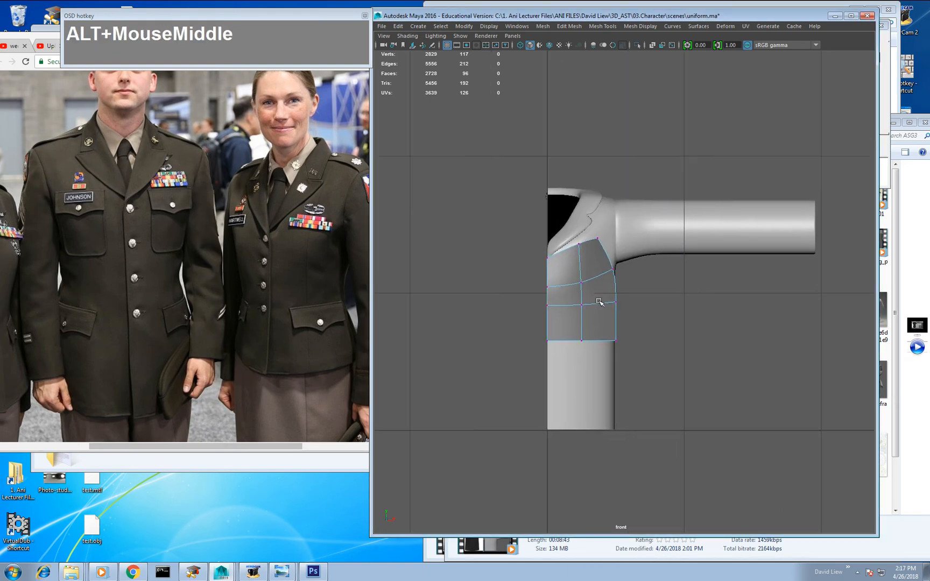
pyautogui.keyDown('alt'); pyautogui.moveTo(602, 305); pyautogui.dragTo(516, 226, button='right'); pyautogui.keyUp('alt')
pyautogui.click(502, 212)
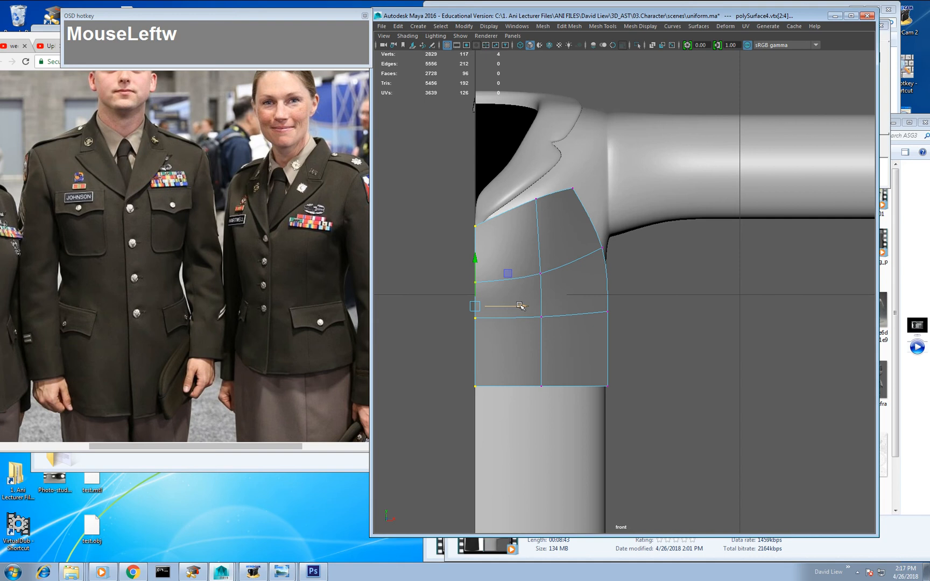
pyautogui.moveTo(521, 306); pyautogui.dragTo(545, 308)
# Step: Align the patch's four armhole-side vertices in a vertical line and move them inward to narrow the patch
pyautogui.moveTo(578, 208); pyautogui.dragTo(562, 180)
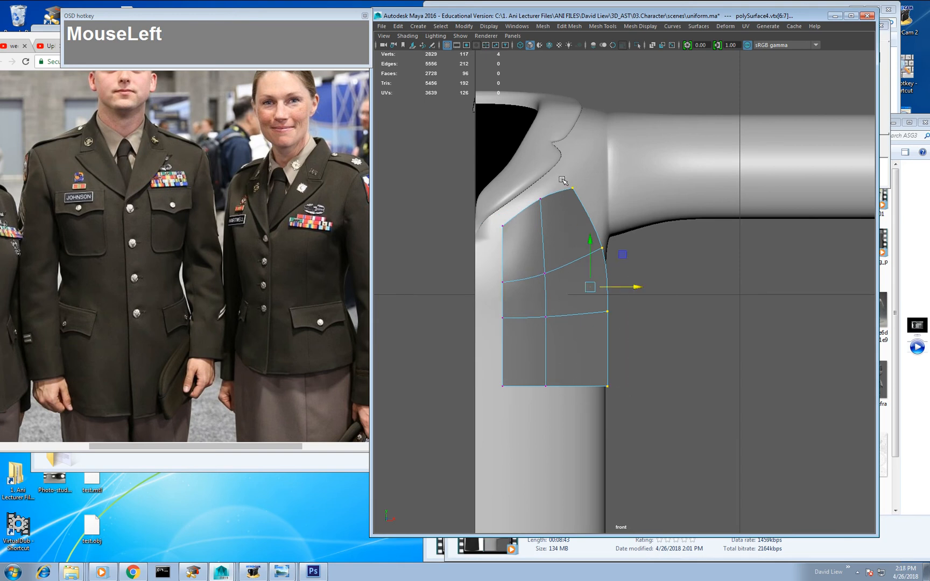
pyautogui.hotkey('ctrl', 'z')
pyautogui.moveTo(632, 287); pyautogui.dragTo(584, 288)
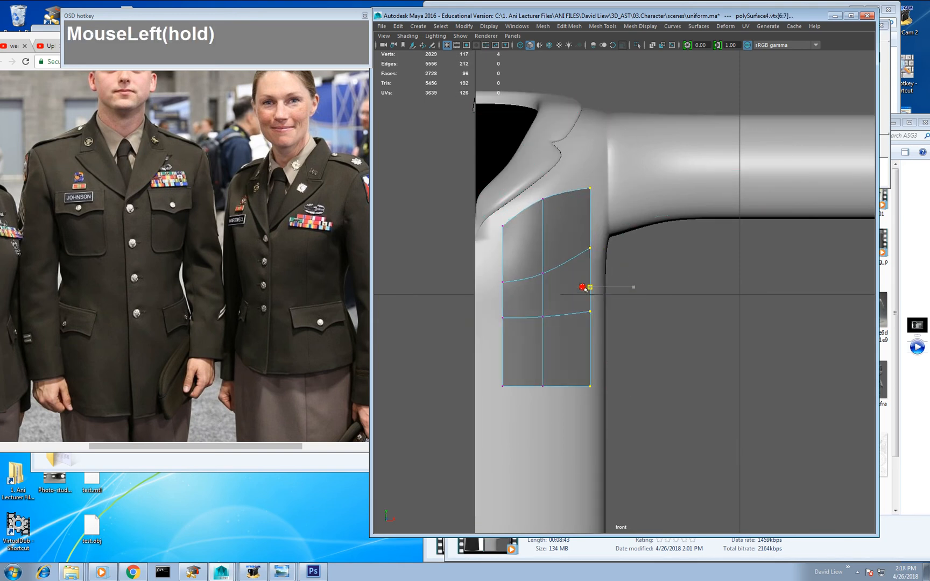
pyautogui.moveTo(592, 423); pyautogui.dragTo(590, 424)
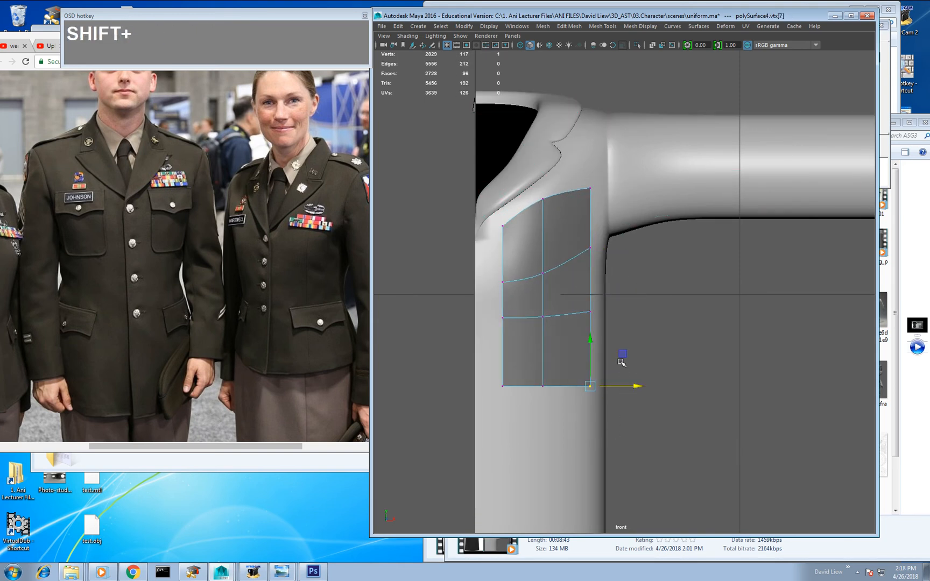
pyautogui.moveTo(634, 286); pyautogui.dragTo(597, 289)
pyautogui.hotkey('ctrl', 'z')
pyautogui.hotkey('shift', 'x')
pyautogui.moveTo(471, 177); pyautogui.dragTo(613, 291)
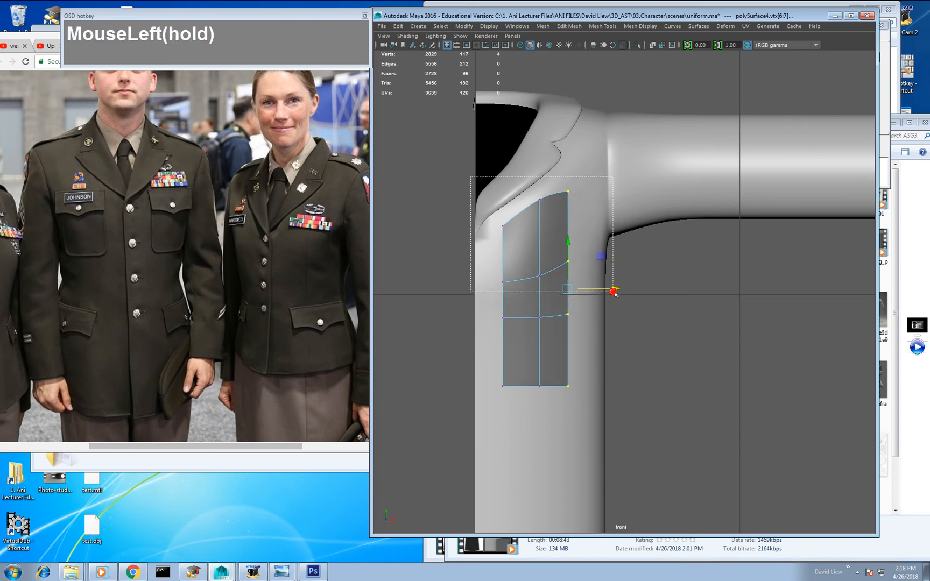
# Step: Delete the two upper faces of the chest patch
pyautogui.moveTo(509, 231); pyautogui.dragTo(517, 263, button='right')
pyautogui.click(510, 238)
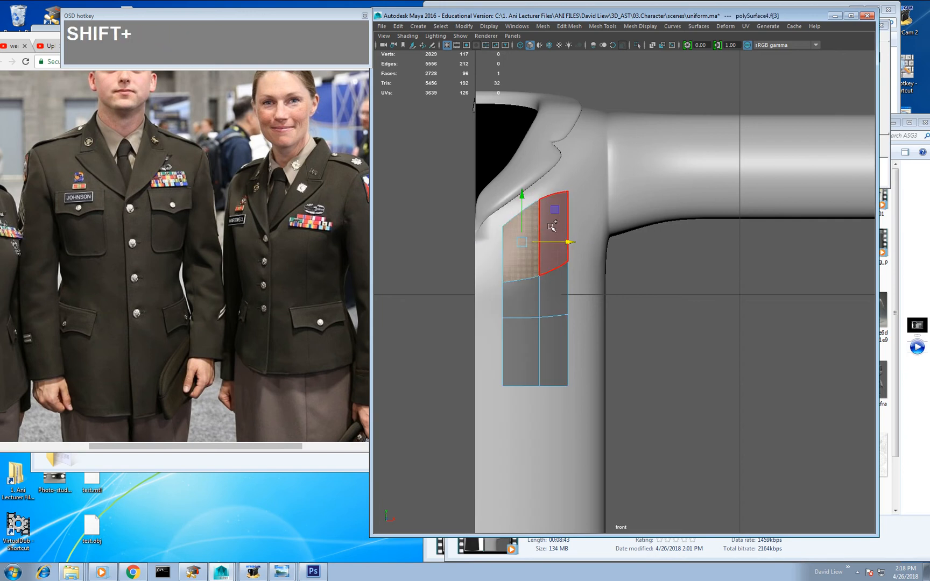
pyautogui.keyDown('shift'); pyautogui.click(550, 225); pyautogui.keyUp('shift')
pyautogui.hotkey('shift', 'Delete')
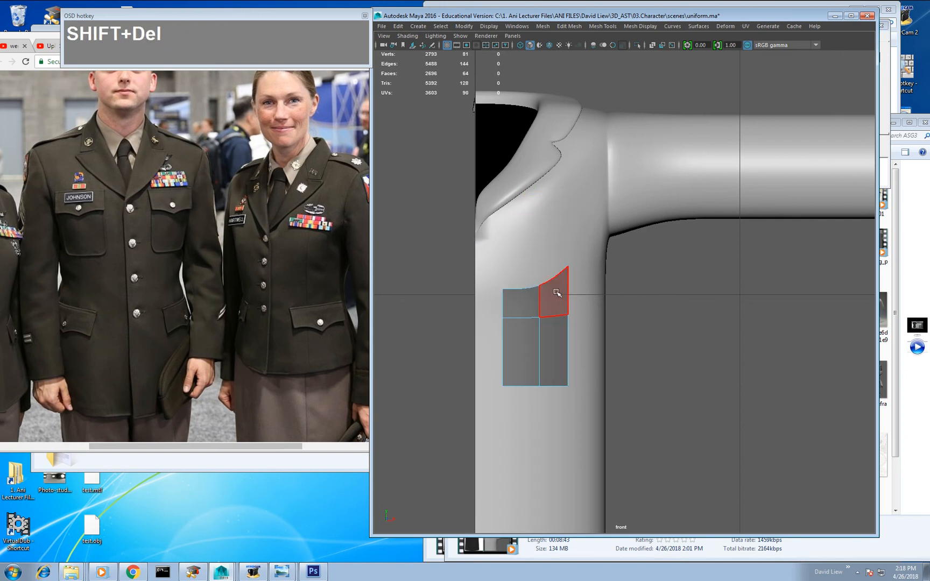
# Step: Scale the patch's two top border edges vertically until they form a straight horizontal line
pyautogui.rightClick(551, 255)
pyautogui.moveTo(551, 253); pyautogui.dragTo(550, 254, button='right')
pyautogui.click(533, 287)
pyautogui.keyDown('shift'); pyautogui.click(549, 280); pyautogui.keyUp('shift')
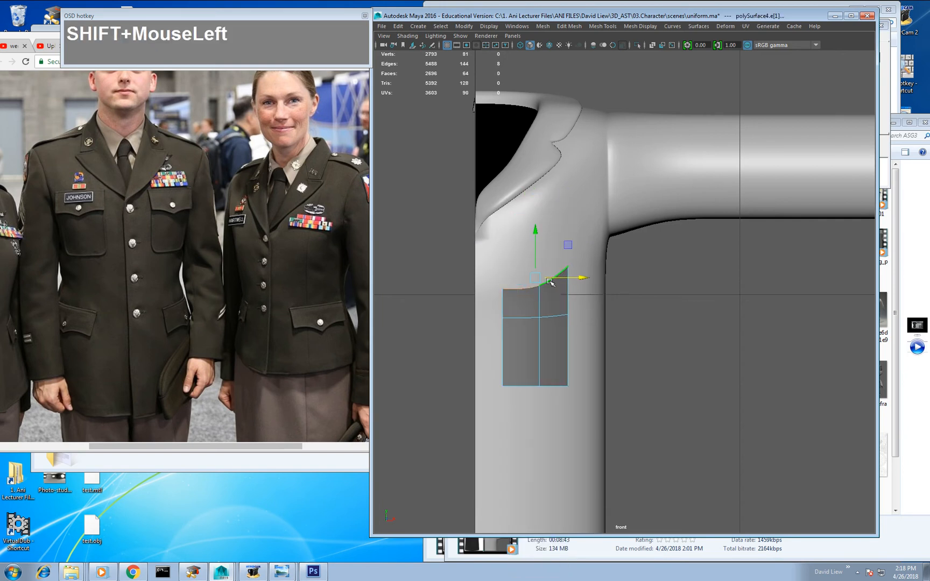
pyautogui.moveTo(536, 235); pyautogui.dragTo(541, 413)
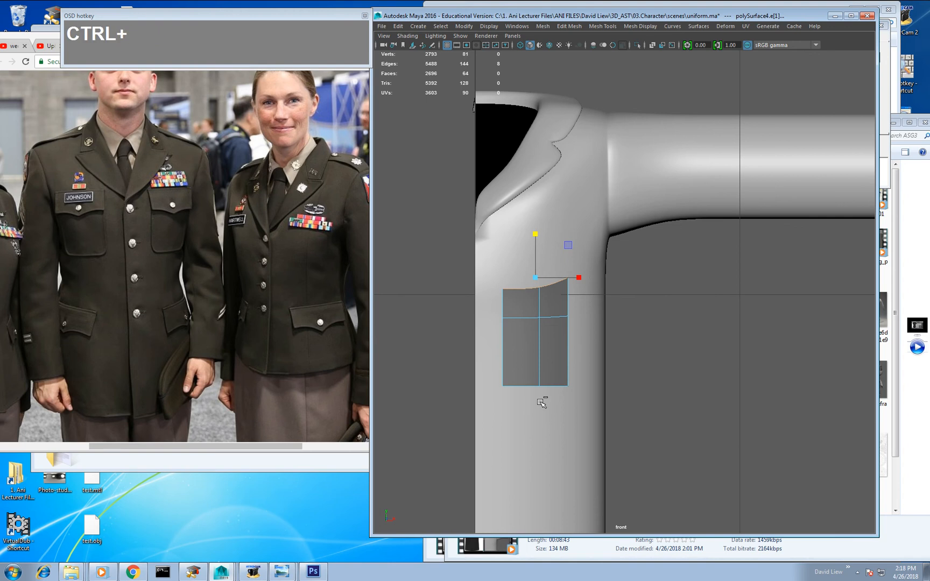
pyautogui.moveTo(535, 234); pyautogui.dragTo(537, 293)
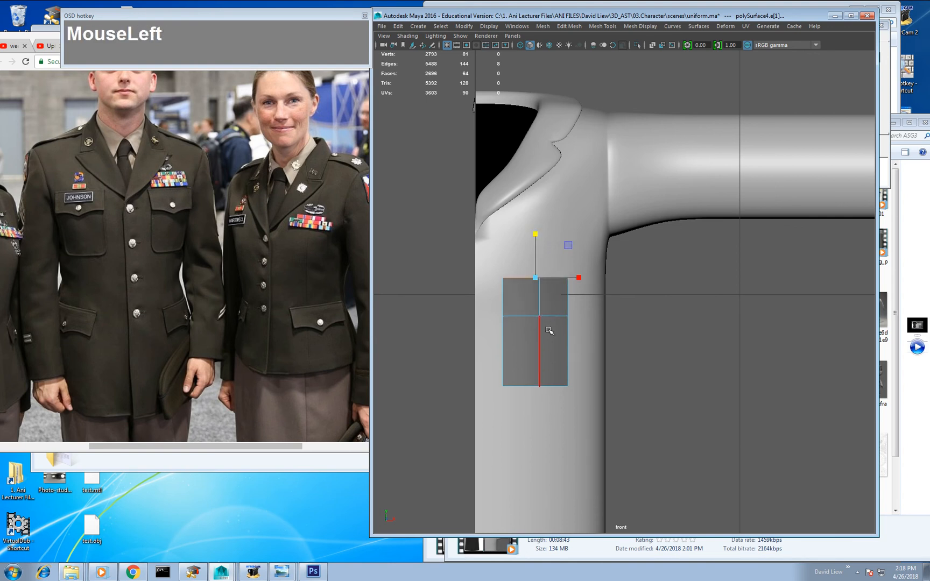
# Step: Raise the patch's two bottom border edges to shorten the patch
pyautogui.click(557, 386)
pyautogui.keyDown('shift'); pyautogui.click(533, 385); pyautogui.keyUp('shift')
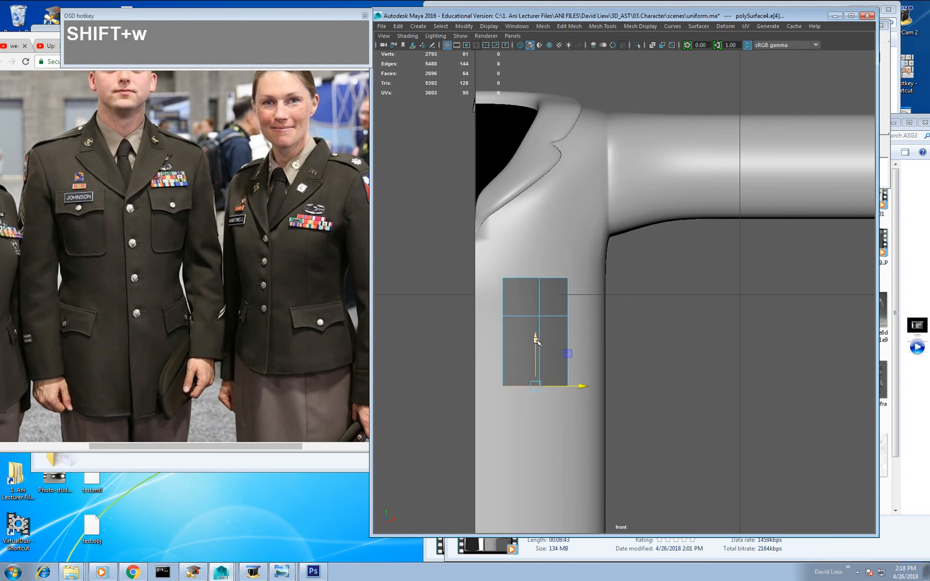
pyautogui.moveTo(536, 340); pyautogui.dragTo(535, 317)
# Step: Move the patch's middle vertical edge loop slightly towards the jacket's centre line so both columns are equally wide
pyautogui.click(540, 295)
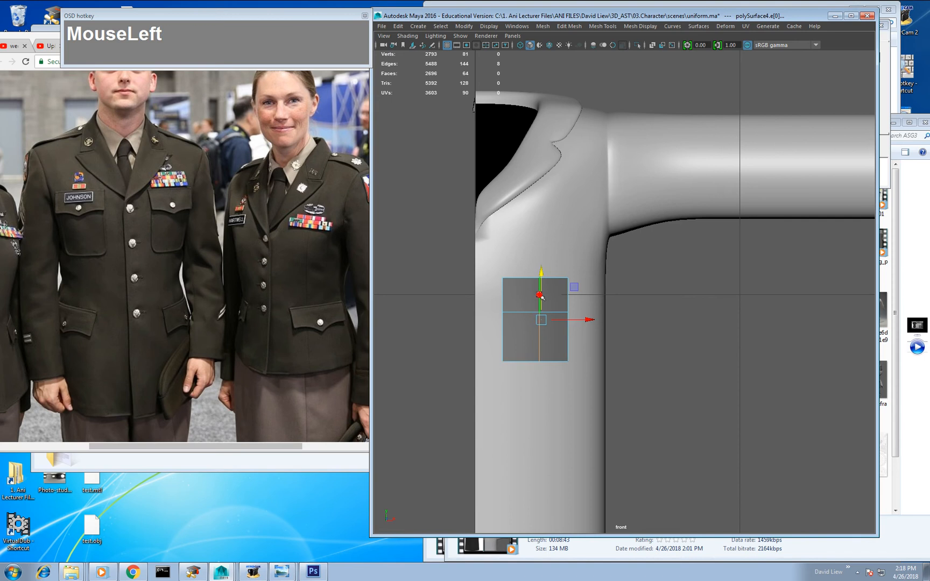
pyautogui.keyDown('shift'); pyautogui.click(545, 314); pyautogui.keyUp('shift')
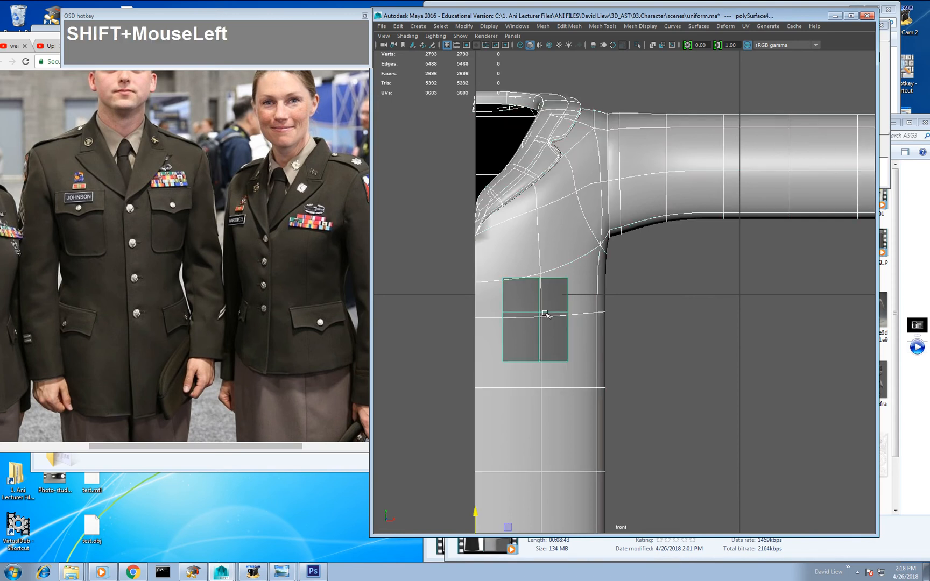
pyautogui.click(556, 296)
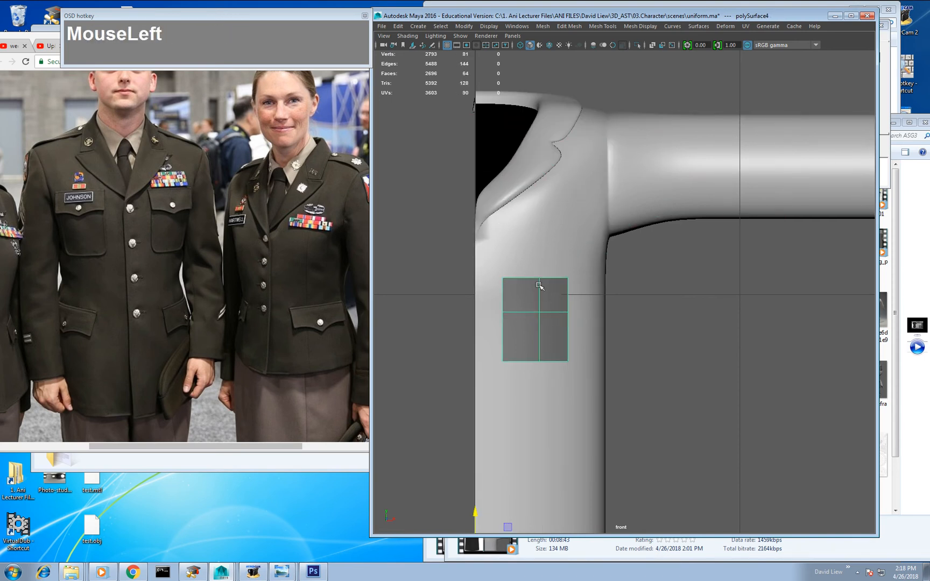
pyautogui.keyDown('alt'); pyautogui.moveTo(540, 286); pyautogui.dragTo(552, 355, button='right'); pyautogui.keyUp('alt')
pyautogui.keyDown('alt'); pyautogui.moveTo(552, 355); pyautogui.dragTo(594, 338, button='middle'); pyautogui.keyUp('alt')
pyautogui.keyDown('alt'); pyautogui.moveTo(593, 338); pyautogui.dragTo(616, 373, button='right'); pyautogui.keyUp('alt')
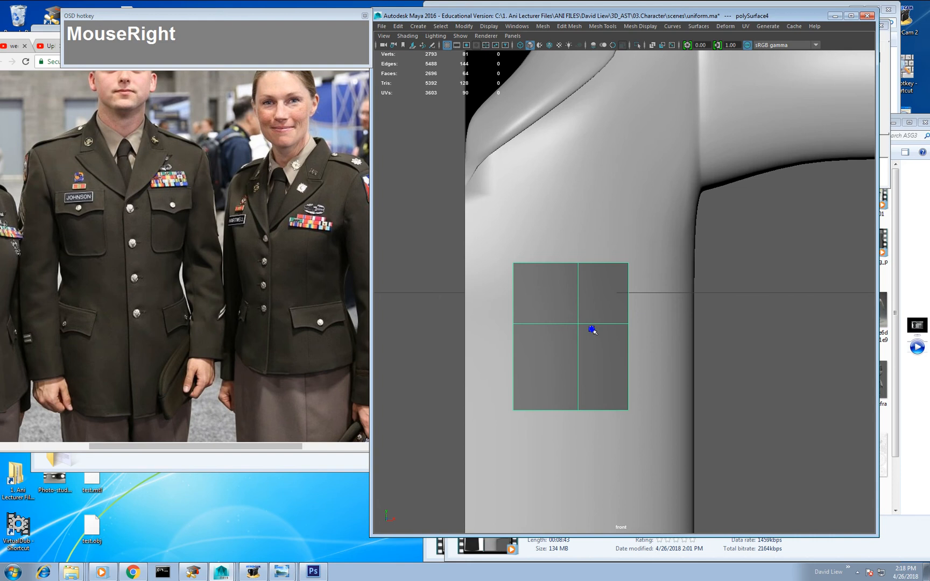
pyautogui.moveTo(592, 330); pyautogui.dragTo(592, 269, button='right')
pyautogui.click(576, 303)
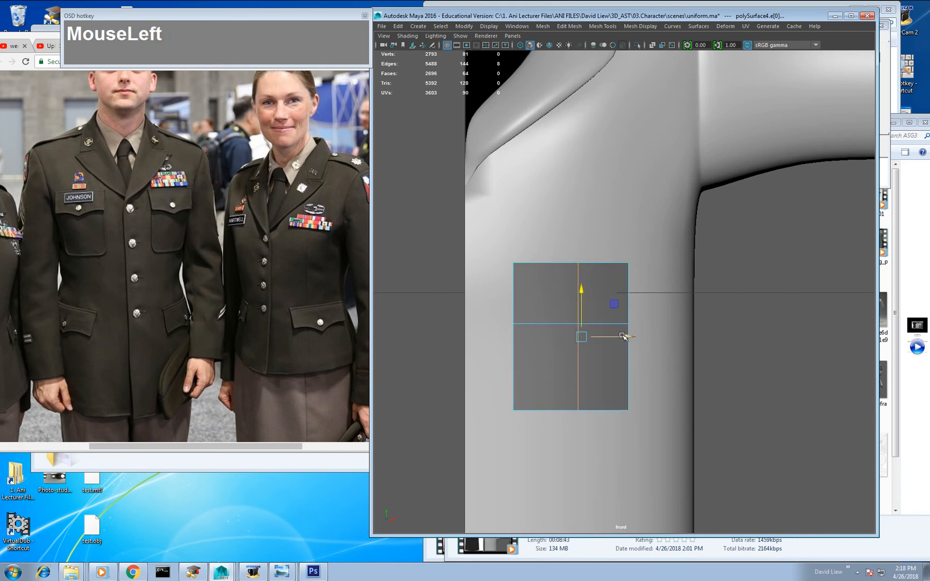
pyautogui.moveTo(623, 335); pyautogui.dragTo(617, 337)
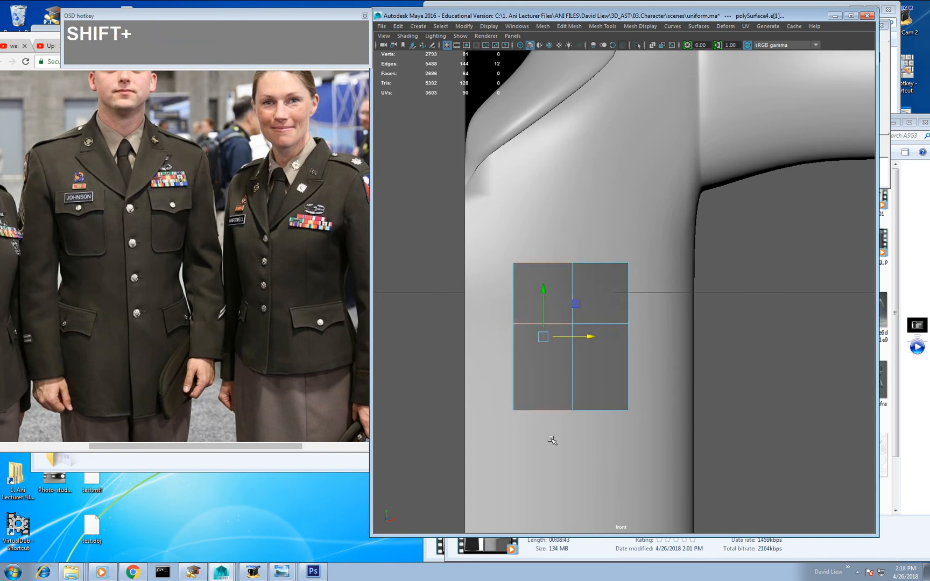
# Step: Insert edge loops through the patch to divide it into four columns and three rows of faces
pyautogui.keyDown('shift'); pyautogui.moveTo(622, 444); pyautogui.dragTo(592, 259); pyautogui.keyUp('shift')
pyautogui.hotkey('ctrl', 'shift', 'e')
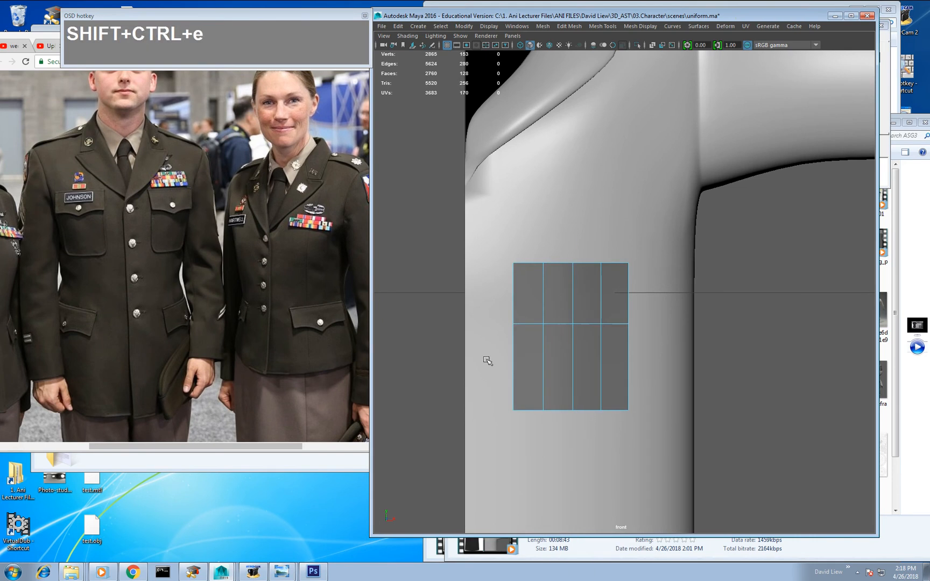
pyautogui.hotkey('ctrl', 'shift', 'e')
# Step: Lower the patch's lower horizontal edge loop close to the bottom border and shift the upper loop slightly down
pyautogui.keyDown('shift'); pyautogui.doubleClick(587, 364); pyautogui.keyUp('shift')
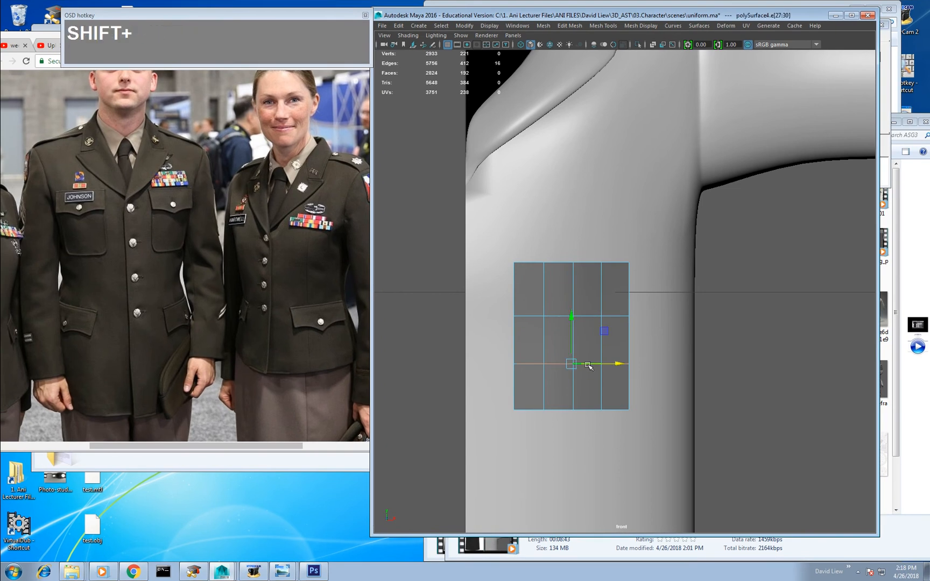
pyautogui.moveTo(572, 318); pyautogui.dragTo(571, 356)
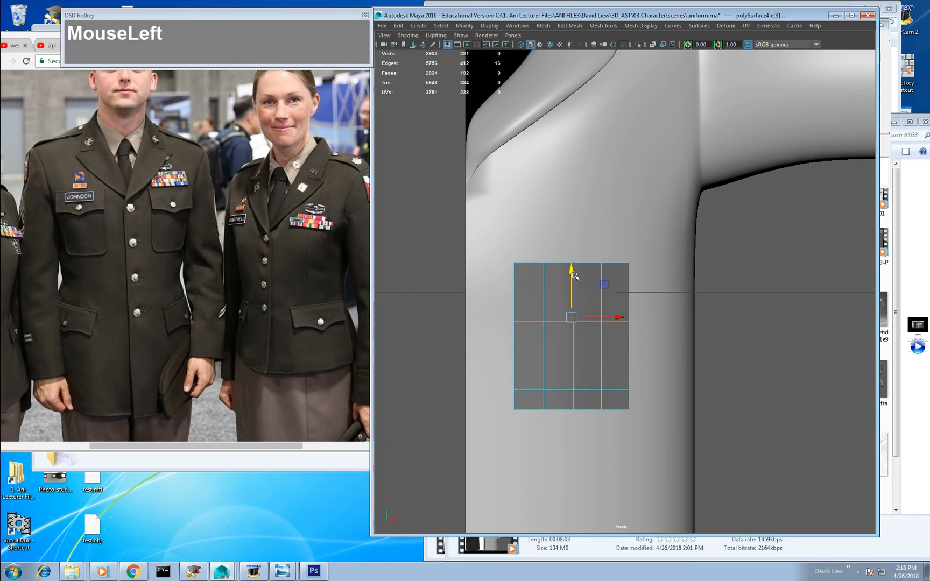
pyautogui.moveTo(573, 274); pyautogui.dragTo(573, 266)
pyautogui.hotkey('ctrl', 'z')
# Step: In the perspective view, select the whole chest patch and move it up closer to the lapel
pyautogui.press('space')
pyautogui.moveTo(601, 376); pyautogui.dragTo(561, 346)
pyautogui.keyDown('alt'); pyautogui.moveTo(561, 346); pyautogui.dragTo(622, 279, button='right'); pyautogui.keyUp('alt')
pyautogui.click(596, 317)
pyautogui.keyDown('alt'); pyautogui.moveTo(596, 319); pyautogui.dragTo(572, 329, button='right'); pyautogui.keyUp('alt')
pyautogui.keyDown('alt'); pyautogui.moveTo(572, 330); pyautogui.dragTo(596, 335); pyautogui.keyUp('alt')
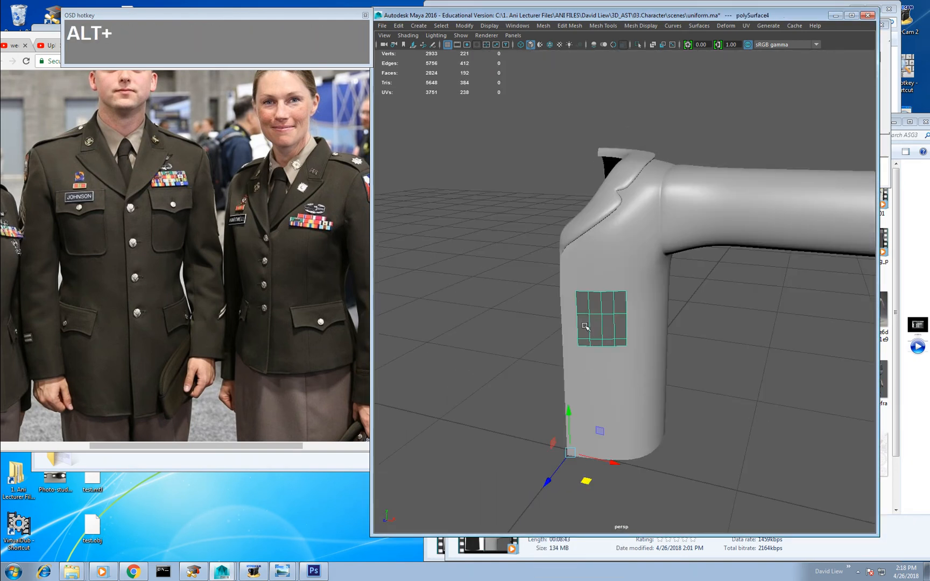
pyautogui.moveTo(569, 410); pyautogui.dragTo(704, 353)
pyautogui.keyDown('alt'); pyautogui.moveTo(705, 353); pyautogui.dragTo(652, 365, button='middle'); pyautogui.keyUp('alt')
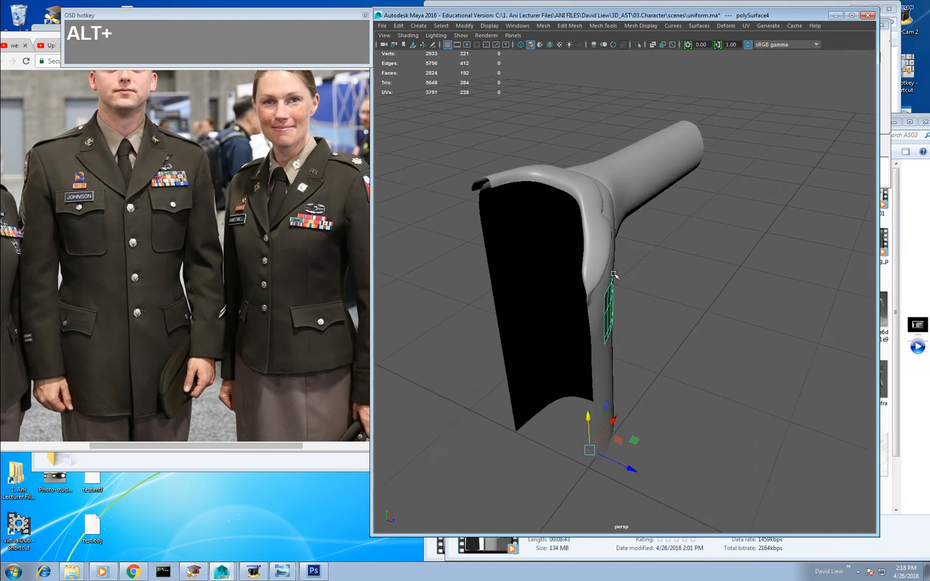
# Step: Select the three faces of the patch column nearest the front opening and adjust their depth relative to the jacket surface
pyautogui.keyDown('alt'); pyautogui.moveTo(614, 275); pyautogui.dragTo(605, 320, button='right'); pyautogui.keyUp('alt')
pyautogui.doubleClick(589, 313)
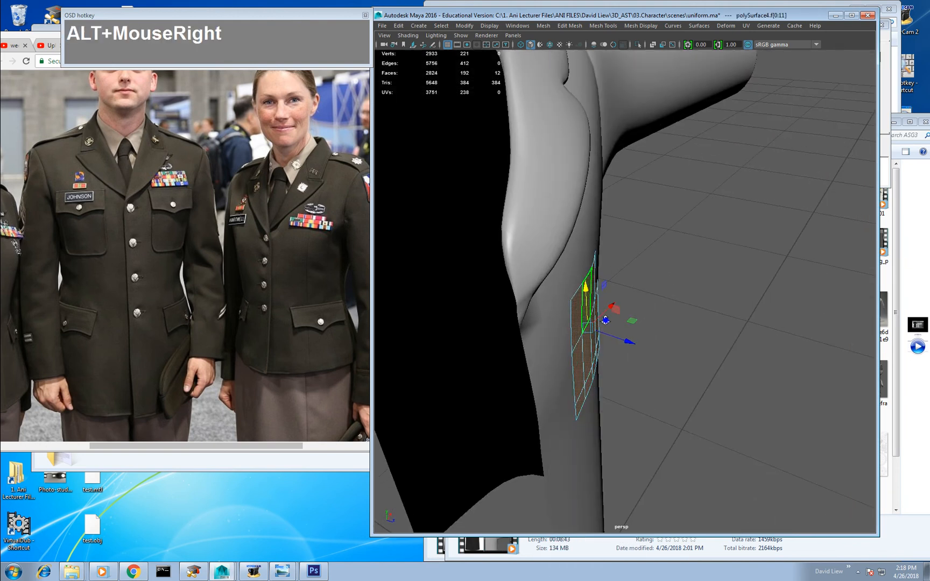
pyautogui.keyDown('alt'); pyautogui.moveTo(605, 320); pyautogui.dragTo(624, 393); pyautogui.keyUp('alt')
pyautogui.click(575, 411)
pyautogui.keyDown('alt'); pyautogui.moveTo(584, 430); pyautogui.dragTo(601, 376); pyautogui.keyUp('alt')
pyautogui.keyDown('shift'); pyautogui.doubleClick(546, 400); pyautogui.keyUp('shift')
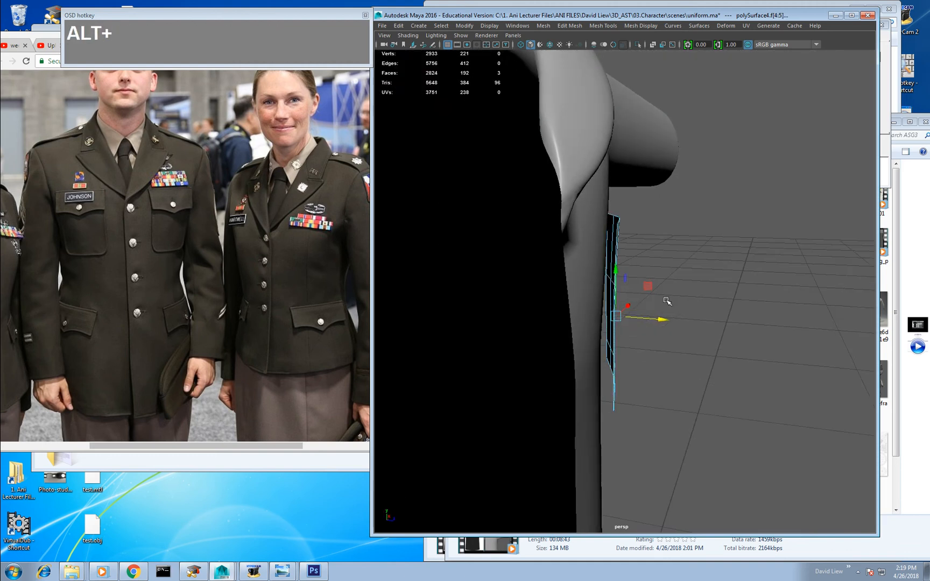
pyautogui.moveTo(661, 318); pyautogui.dragTo(646, 338)
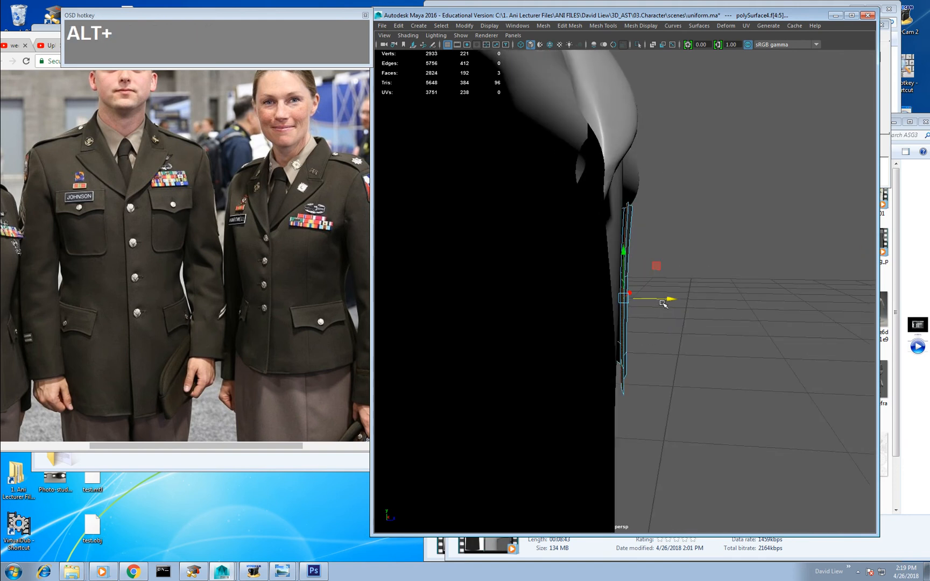
pyautogui.moveTo(666, 298); pyautogui.dragTo(614, 303)
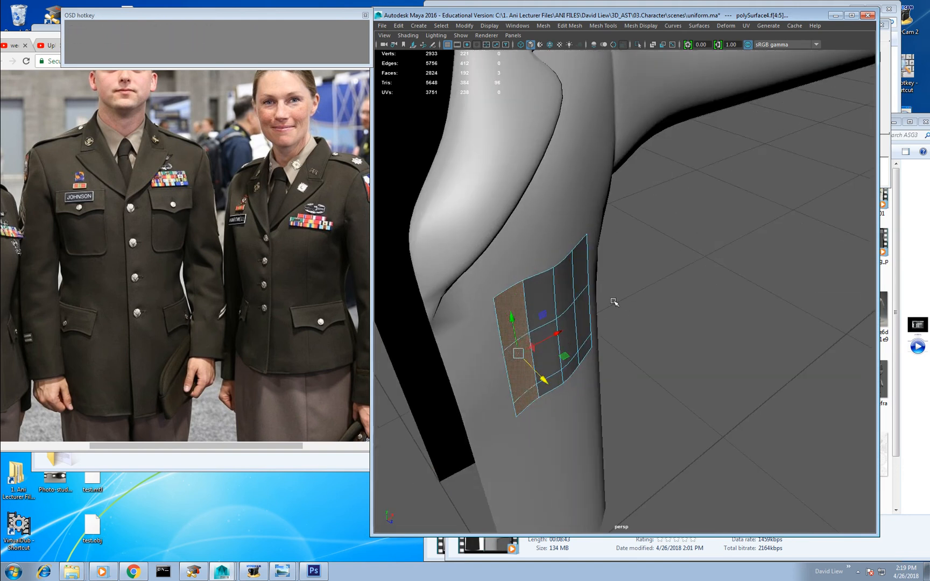
# Step: Adjust the depth of the patch's third face column and second vertex column from the front opening to follow the jacket's curve
pyautogui.click(560, 287)
pyautogui.keyDown('shift'); pyautogui.click(567, 344); pyautogui.keyUp('shift')
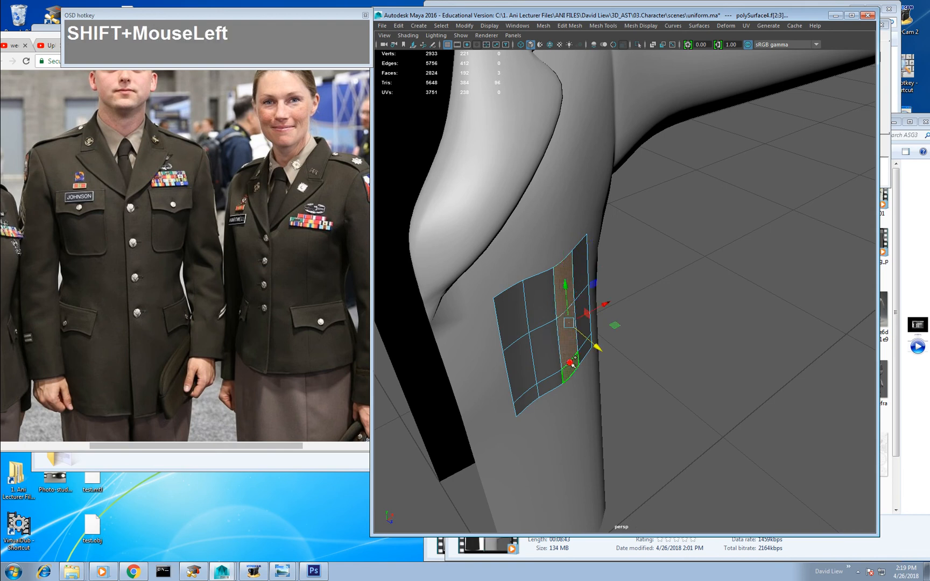
pyautogui.moveTo(569, 362)
pyautogui.keyDown('alt'); pyautogui.mouseDown()
pyautogui.moveTo(588, 344)
pyautogui.moveTo(609, 383)
pyautogui.moveTo(563, 364)
pyautogui.mouseUp(); pyautogui.keyUp('alt')
pyautogui.rightClick(563, 364)
pyautogui.moveTo(563, 363); pyautogui.dragTo(518, 291, button='right')
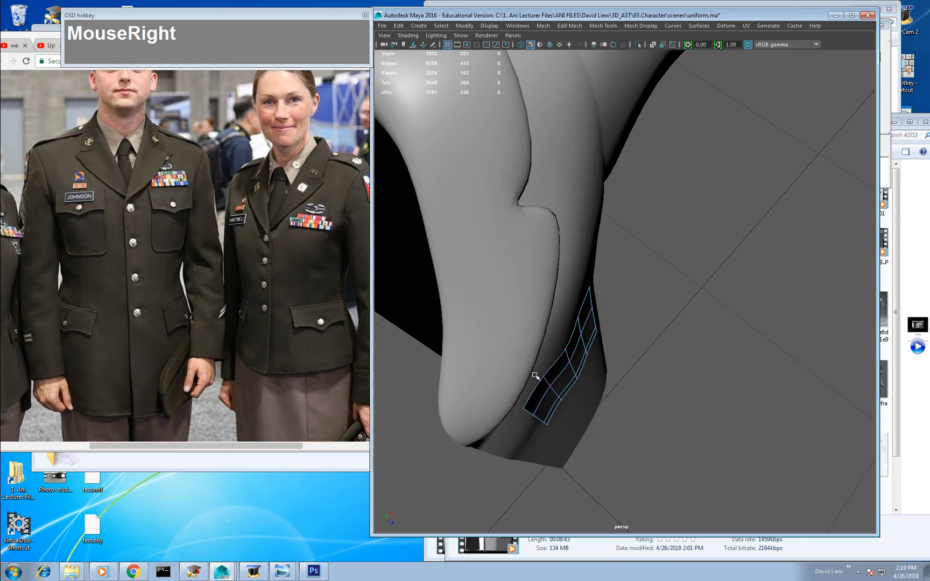
pyautogui.moveTo(533, 370); pyautogui.dragTo(589, 423)
pyautogui.keyDown('shift'); pyautogui.click(563, 405); pyautogui.keyUp('shift')
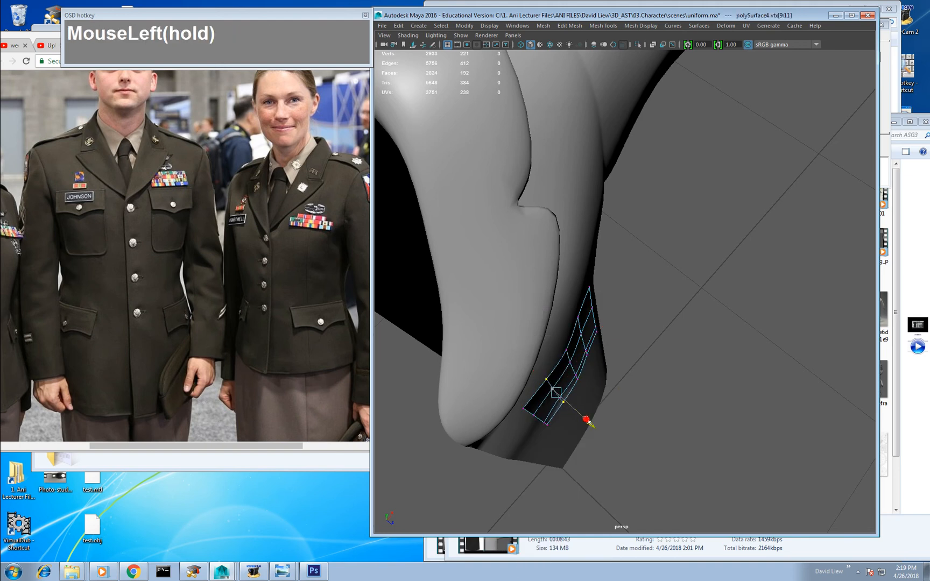
pyautogui.keyDown('alt'); pyautogui.moveTo(616, 365); pyautogui.dragTo(540, 355); pyautogui.keyUp('alt')
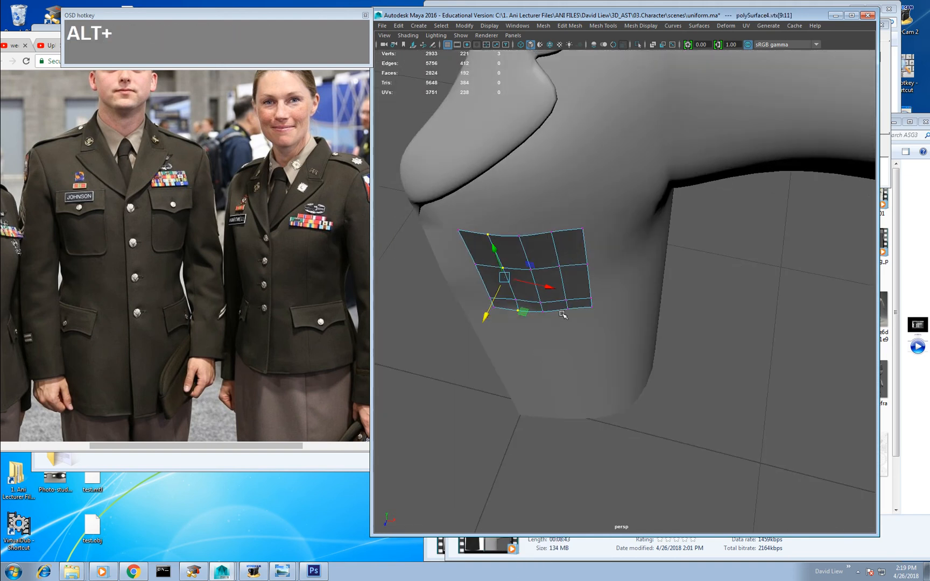
pyautogui.keyDown('alt'); pyautogui.moveTo(629, 350); pyautogui.dragTo(626, 379, button='middle'); pyautogui.keyUp('alt')
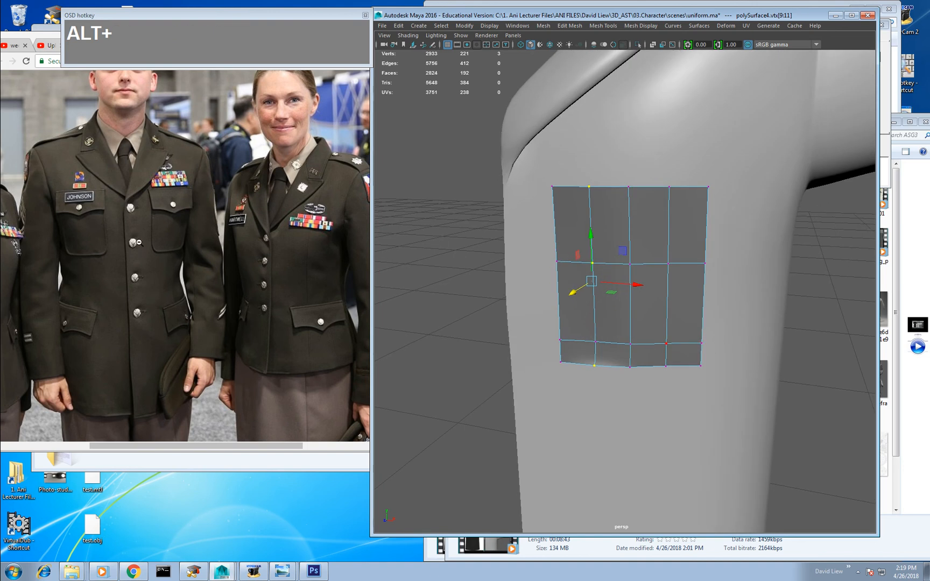
pyautogui.middleClick(604, 296)
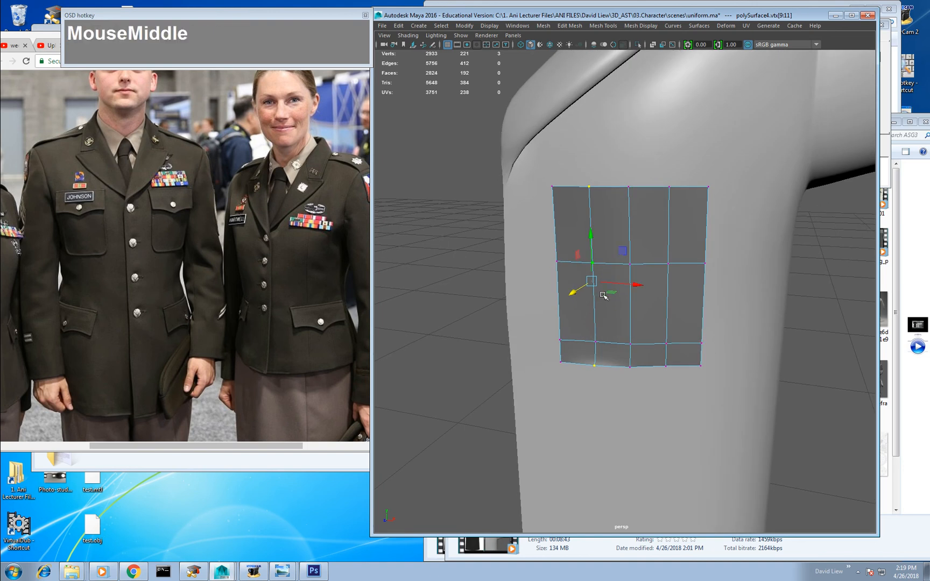
# Step: Try to extrude the patch's whole border and move the extruded edges in toward the jacket surface
pyautogui.keyDown('alt'); pyautogui.moveTo(603, 295); pyautogui.dragTo(614, 304); pyautogui.keyUp('alt')
pyautogui.moveTo(624, 299); pyautogui.dragTo(572, 235, button='right')
pyautogui.click(571, 235)
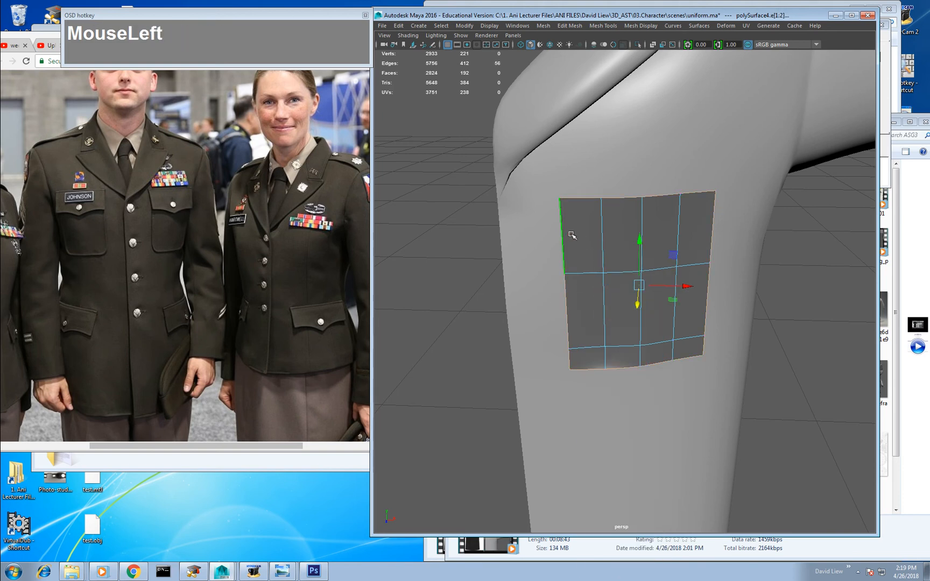
pyautogui.hotkey('ctrl', 'e')
pyautogui.keyDown('alt'); pyautogui.moveTo(633, 322); pyautogui.dragTo(615, 267); pyautogui.keyUp('alt')
pyautogui.press('w')
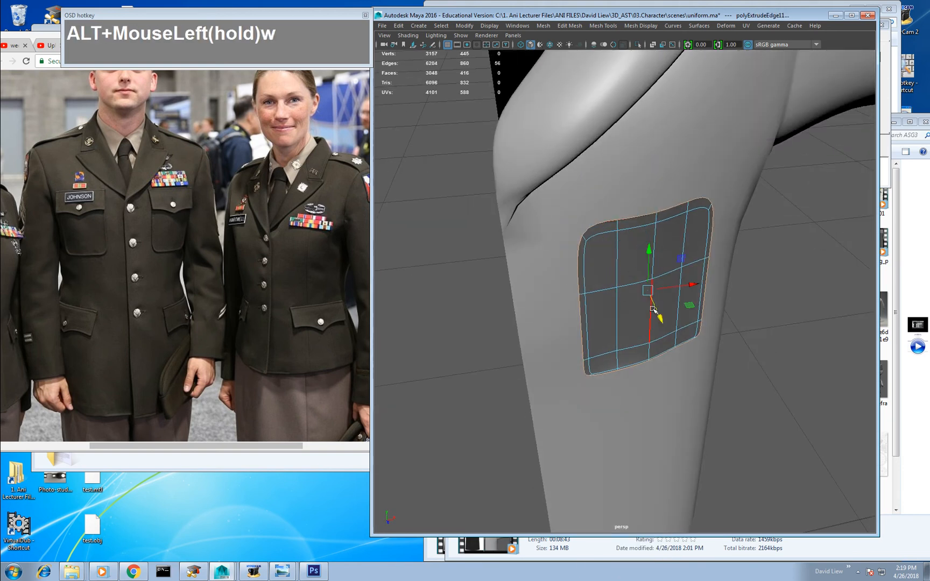
pyautogui.moveTo(652, 309); pyautogui.dragTo(616, 315)
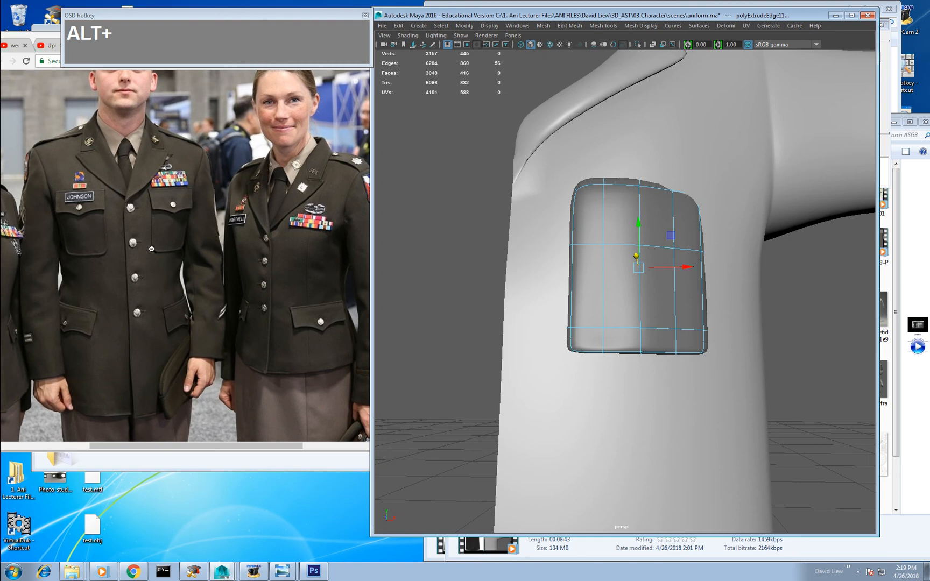
pyautogui.hotkey('ctrl', 'z')
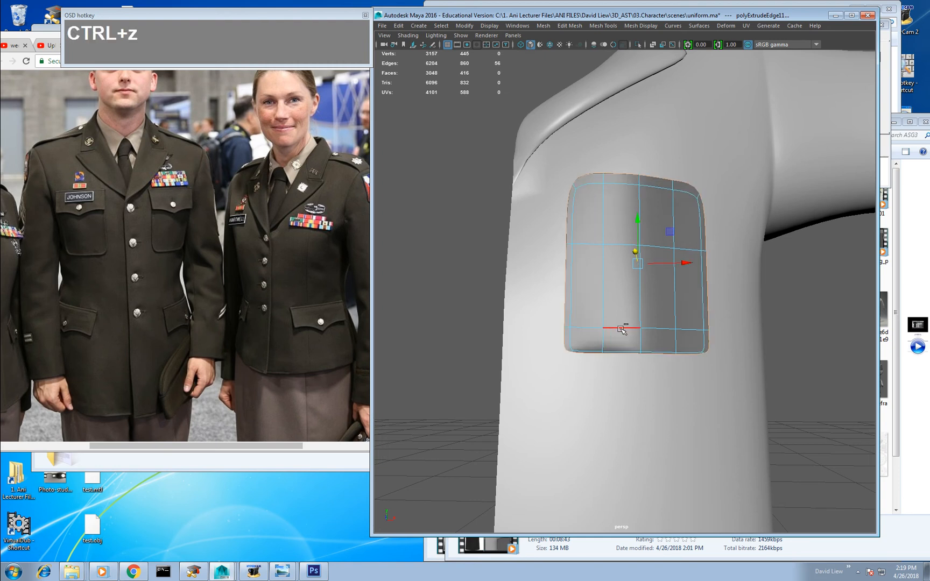
pyautogui.hotkey('ctrl', 'z')
# Step: Merge each lower corner vertex of the patch with its neighbour on the bottom border to round both corners
pyautogui.moveTo(595, 315); pyautogui.dragTo(556, 336, button='right')
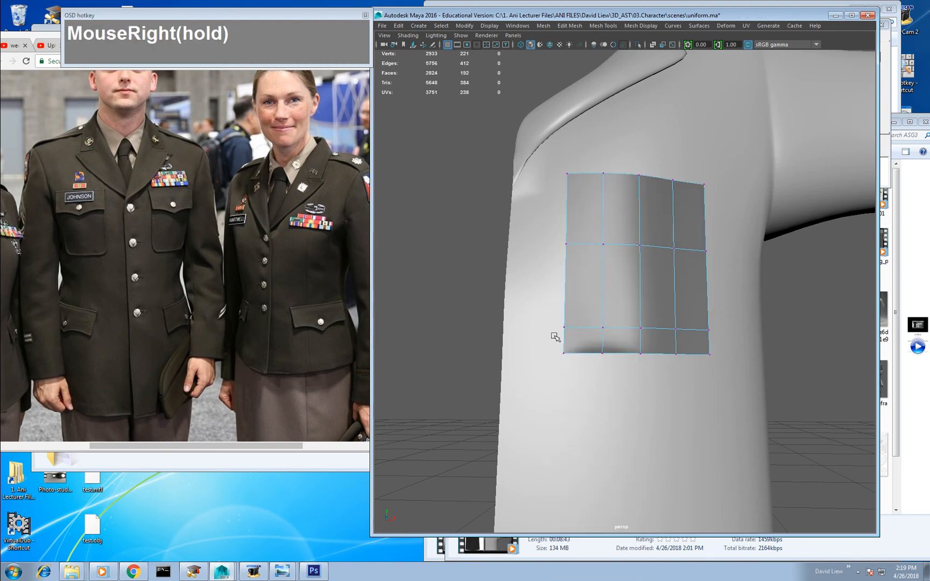
pyautogui.click(577, 373)
pyautogui.keyDown('shift'); pyautogui.click(601, 354); pyautogui.keyUp('shift')
pyautogui.moveTo(578, 372); pyautogui.dragTo(601, 394)
pyautogui.keyDown('shift'); pyautogui.moveTo(584, 349); pyautogui.dragTo(587, 300, button='right'); pyautogui.keyUp('shift')
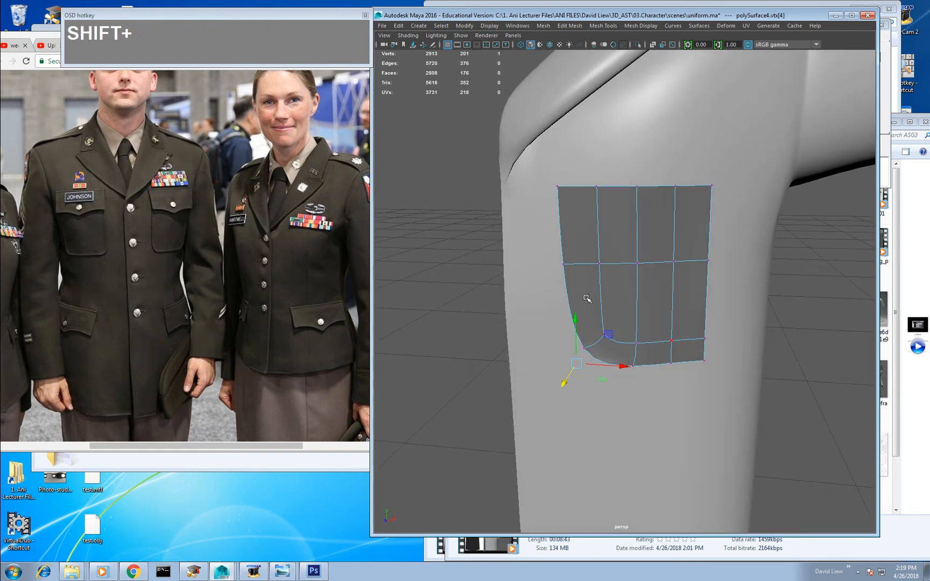
pyautogui.keyDown('alt'); pyautogui.moveTo(586, 298); pyautogui.dragTo(619, 304); pyautogui.keyUp('alt')
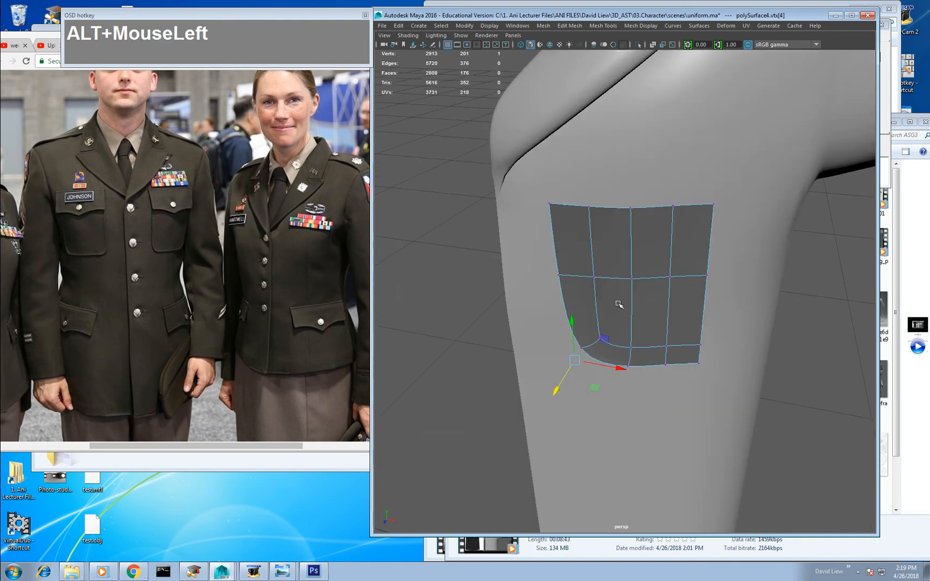
pyautogui.moveTo(712, 336); pyautogui.dragTo(673, 379)
pyautogui.press('z')
pyautogui.hotkey('shift', 'g')
# Step: Select the vertices around the patch's rounded lower end and scale them wider horizontally
pyautogui.moveTo(563, 330); pyautogui.dragTo(720, 390)
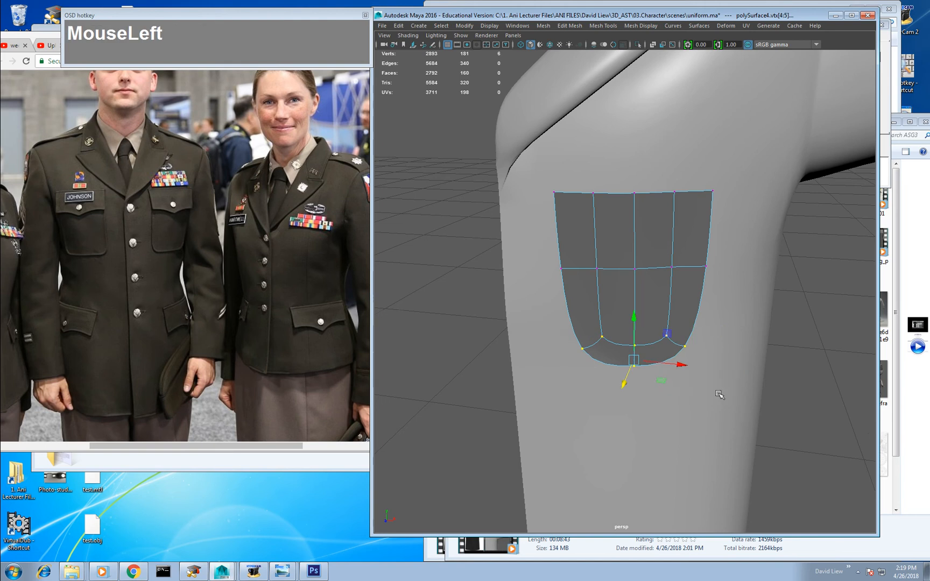
pyautogui.press('1')
pyautogui.press('3')
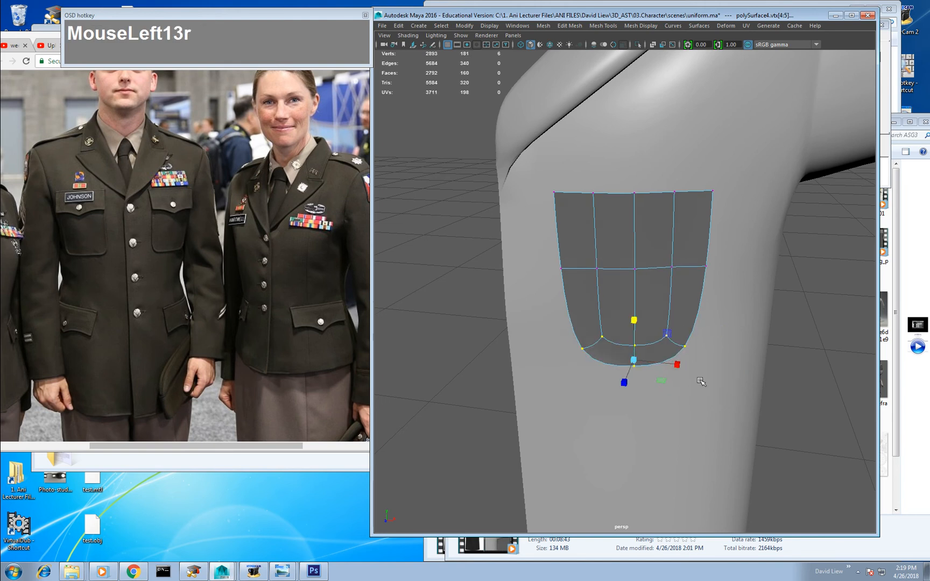
pyautogui.moveTo(676, 364); pyautogui.dragTo(590, 338)
# Step: Insert a horizontal edge loop across the patch's lower vertical edges and lower it closer to the rounded bottom
pyautogui.rightClick(621, 255)
pyautogui.moveTo(620, 254); pyautogui.dragTo(618, 237, button='right')
pyautogui.click(594, 282)
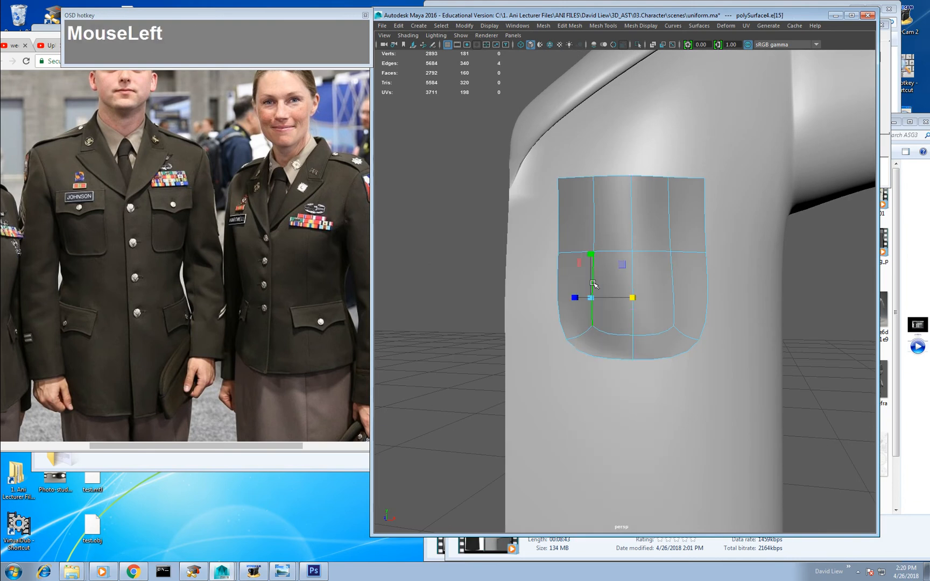
pyautogui.keyDown('shift'); pyautogui.doubleClick(627, 280); pyautogui.keyUp('shift')
pyautogui.hotkey('ctrl', 'shift', 'e')
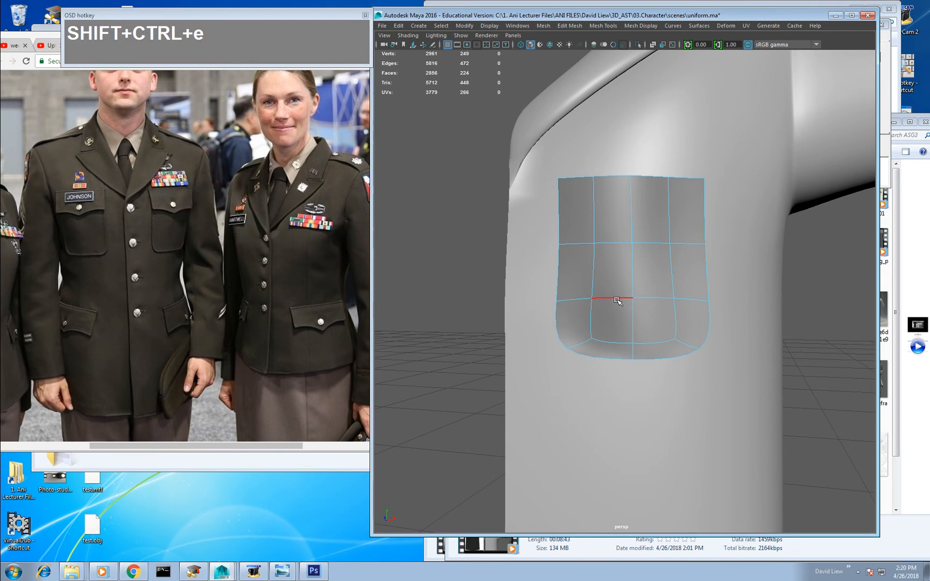
pyautogui.click(617, 299)
pyautogui.moveTo(631, 254); pyautogui.dragTo(624, 329)
# Step: Straighten both vertical side borders of the patch by scaling their edges flat horizontally
pyautogui.click(566, 231)
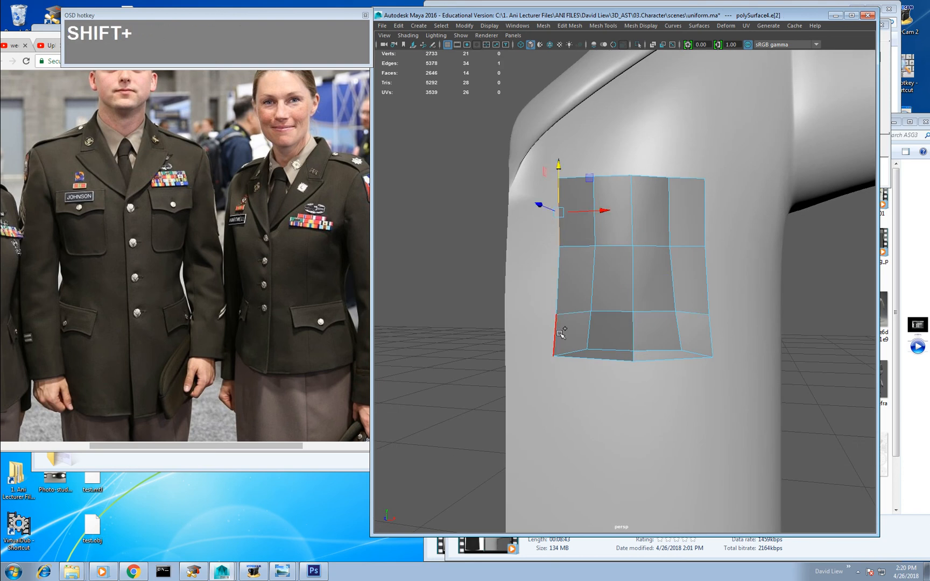
pyautogui.keyDown('shift'); pyautogui.doubleClick(557, 332); pyautogui.keyUp('shift')
pyautogui.moveTo(596, 267); pyautogui.dragTo(597, 269)
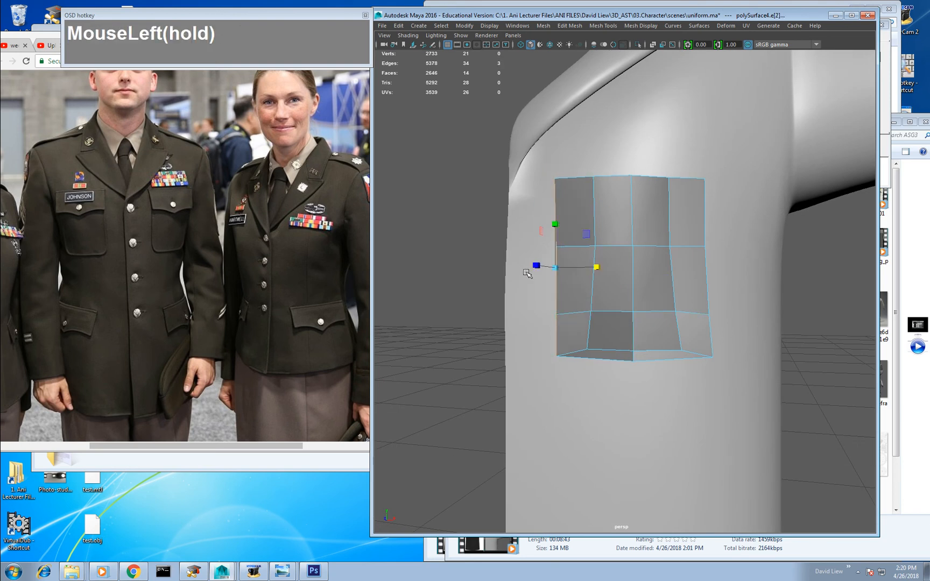
pyautogui.click(702, 227)
pyautogui.keyDown('shift'); pyautogui.doubleClick(707, 341); pyautogui.keyUp('shift')
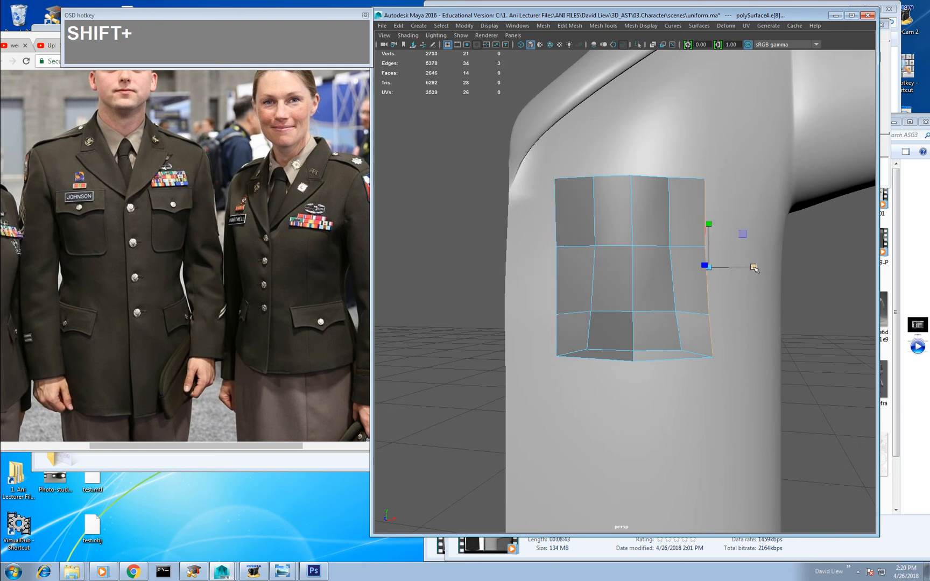
pyautogui.moveTo(753, 267); pyautogui.dragTo(674, 280)
pyautogui.keyDown('alt'); pyautogui.moveTo(672, 301); pyautogui.dragTo(647, 312); pyautogui.keyUp('alt')
# Step: Straighten the two inner vertical edge columns close to the side borders, adjusting the depth of the one nearest the front opening
pyautogui.click(593, 226)
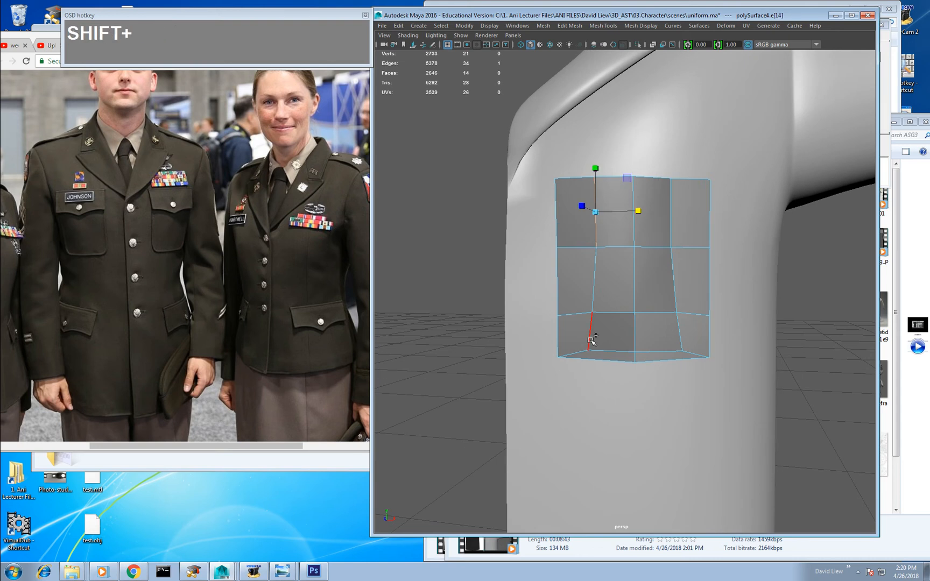
pyautogui.keyDown('shift'); pyautogui.doubleClick(591, 340); pyautogui.keyUp('shift')
pyautogui.moveTo(633, 265); pyautogui.dragTo(617, 267)
pyautogui.keyDown('shift'); pyautogui.doubleClick(672, 228); pyautogui.keyUp('shift')
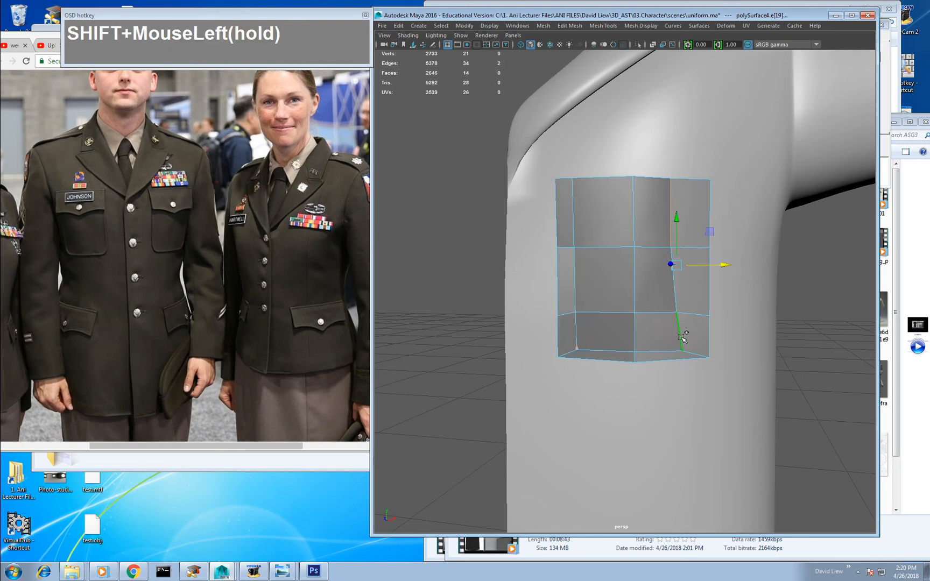
pyautogui.hotkey('shift', 'r')
pyautogui.moveTo(720, 268); pyautogui.dragTo(634, 273)
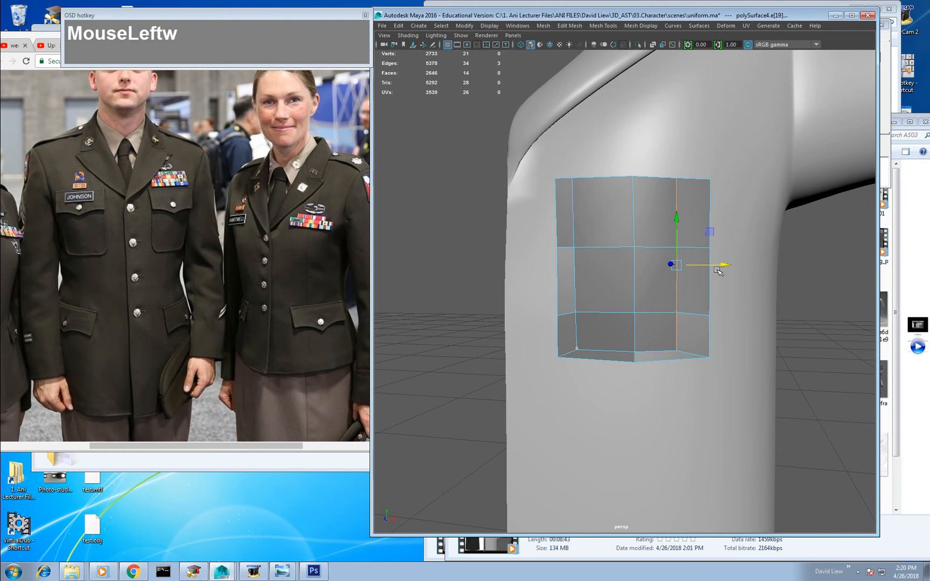
pyautogui.moveTo(718, 271); pyautogui.dragTo(678, 336)
pyautogui.click(583, 325)
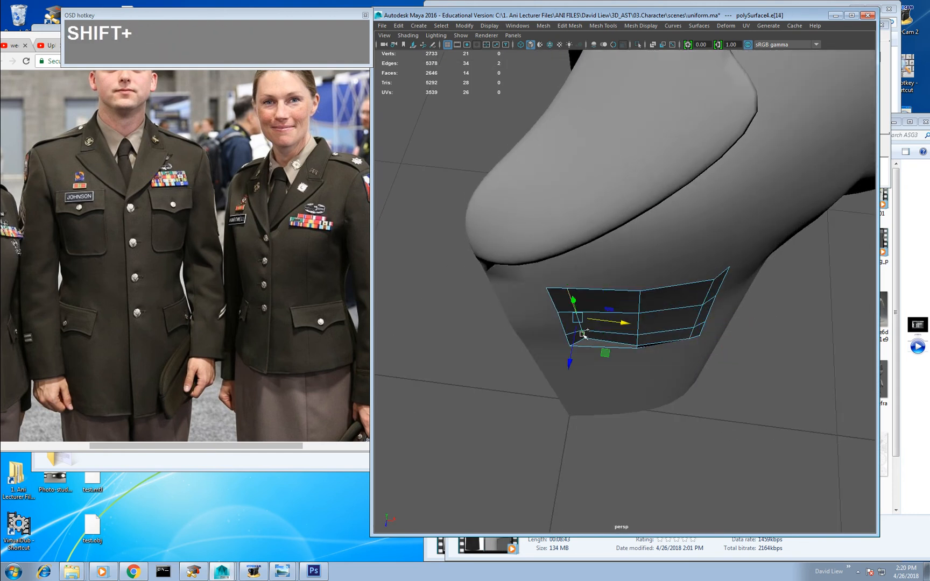
pyautogui.moveTo(577, 364); pyautogui.dragTo(639, 274)
# Step: Select the six central faces of the pocket, scale them along the depth axis and display the pocket smoothed
pyautogui.moveTo(639, 275); pyautogui.dragTo(639, 301, button='right')
pyautogui.click(621, 224)
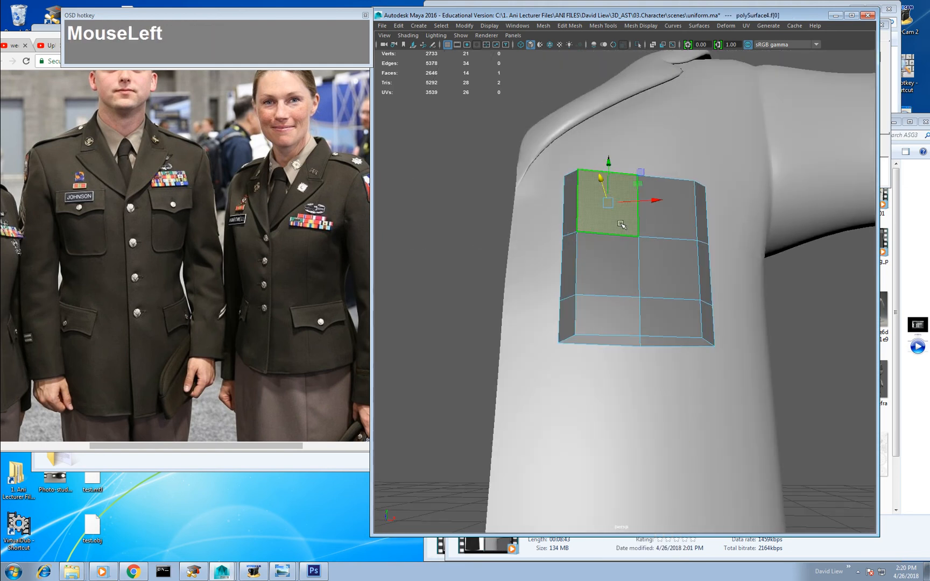
pyautogui.keyDown('shift'); pyautogui.click(624, 268); pyautogui.keyUp('shift')
pyautogui.keyDown('shift'); pyautogui.click(626, 317); pyautogui.keyUp('shift')
pyautogui.keyDown('shift'); pyautogui.click(706, 321); pyautogui.keyUp('shift')
pyautogui.keyDown('shift'); pyautogui.click(690, 316); pyautogui.keyUp('shift')
pyautogui.keyDown('shift'); pyautogui.click(676, 268); pyautogui.keyUp('shift')
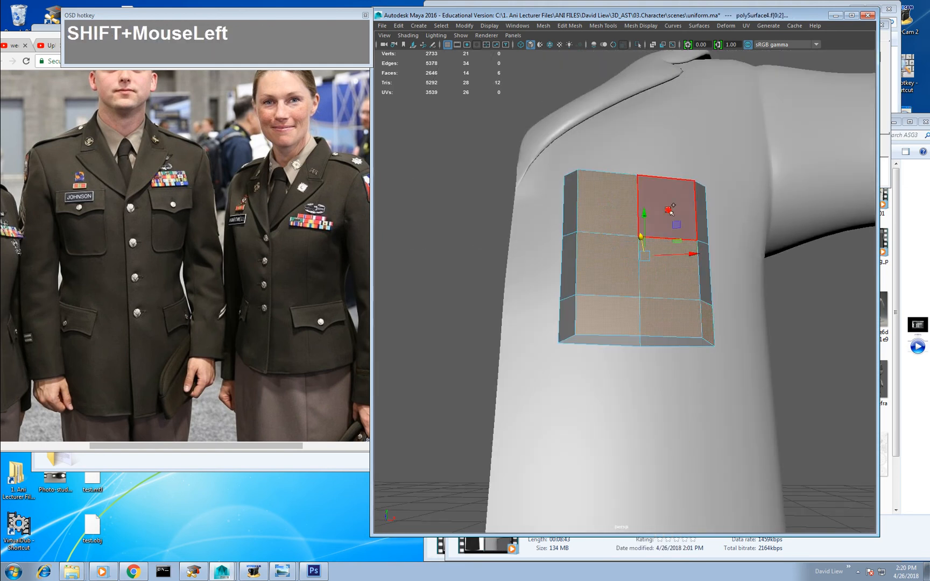
pyautogui.keyDown('shift'); pyautogui.click(668, 211); pyautogui.keyUp('shift')
pyautogui.keyDown('ctrl'); pyautogui.click(707, 323); pyautogui.keyUp('ctrl')
pyautogui.press('r')
pyautogui.keyDown('alt'); pyautogui.moveTo(693, 313); pyautogui.dragTo(690, 270); pyautogui.keyUp('alt')
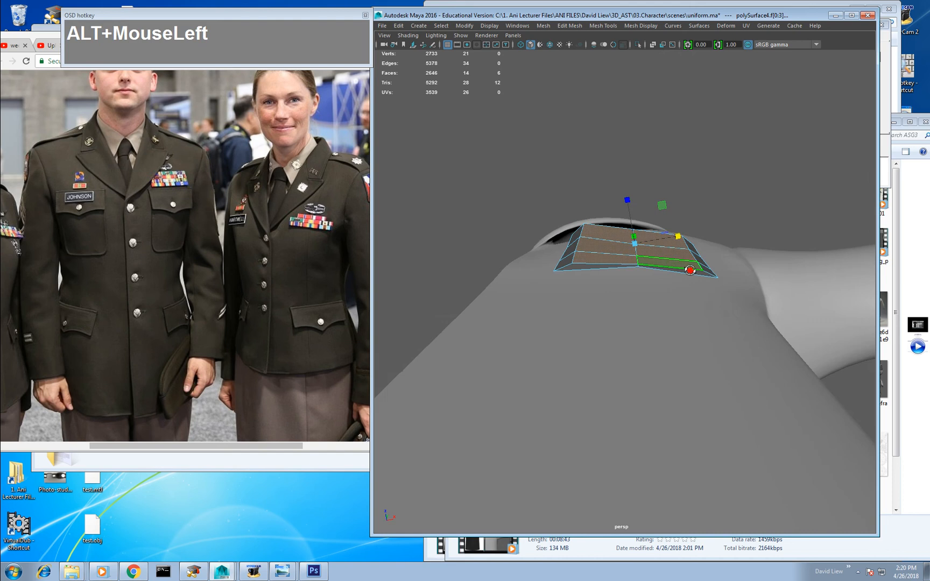
pyautogui.moveTo(628, 201); pyautogui.dragTo(667, 285)
pyautogui.press('e')
pyautogui.press('w')
pyautogui.press('3')
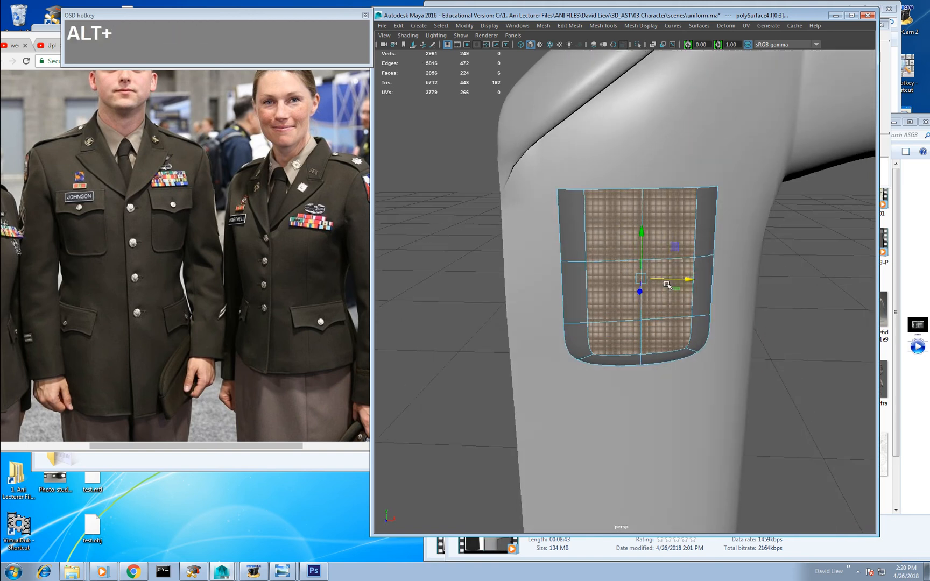
# Step: Extrude the pocket's side and bottom border edges and push them back toward the jacket to give the pocket thickness
pyautogui.moveTo(659, 250); pyautogui.dragTo(567, 215, button='right')
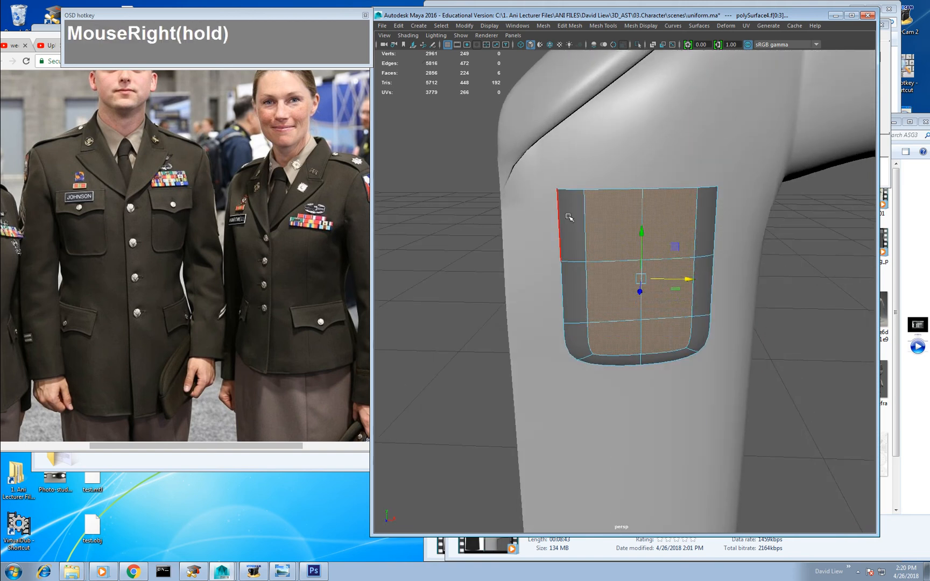
pyautogui.click(568, 217)
pyautogui.keyDown('shift'); pyautogui.doubleClick(712, 216); pyautogui.keyUp('shift')
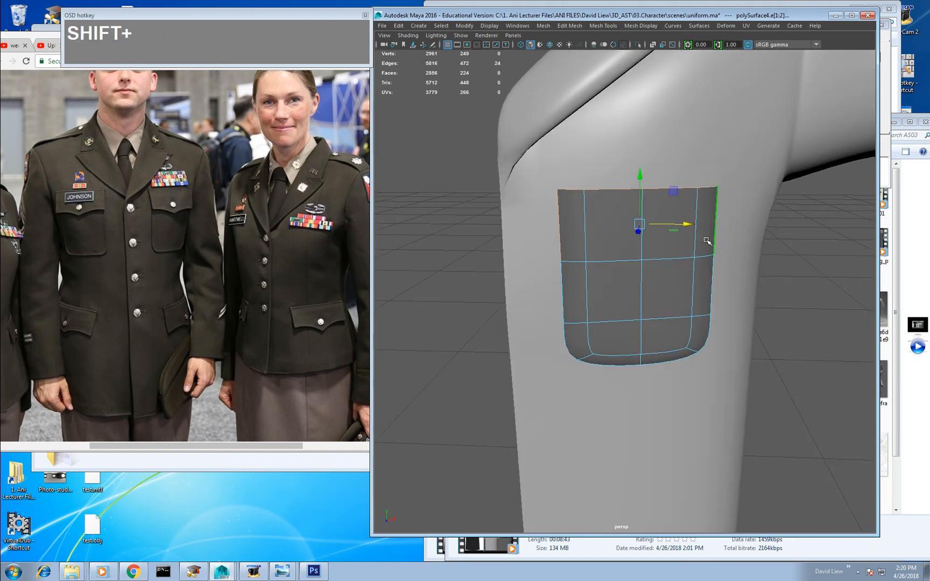
pyautogui.keyDown('alt'); pyautogui.moveTo(698, 308); pyautogui.dragTo(689, 280); pyautogui.keyUp('alt')
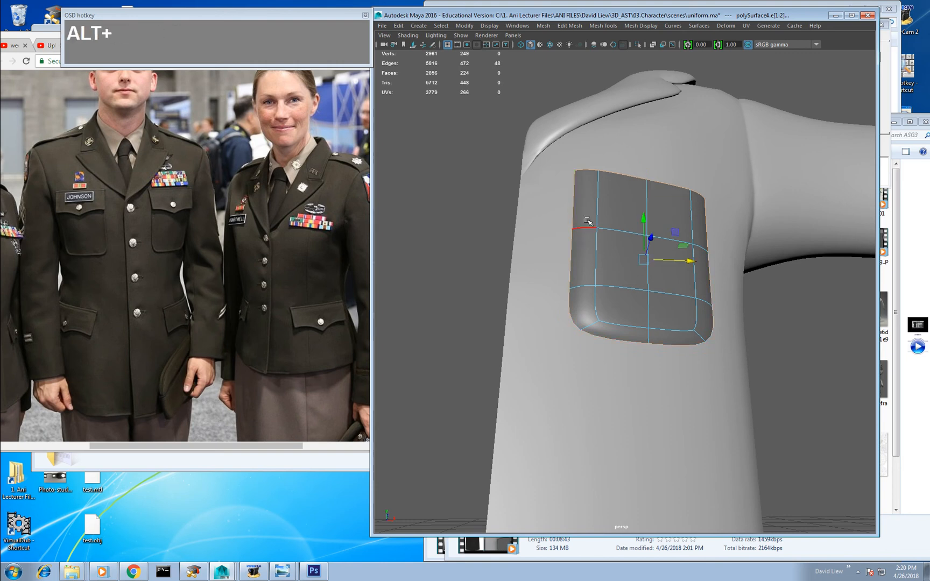
pyautogui.keyDown('alt'); pyautogui.moveTo(575, 212); pyautogui.dragTo(697, 250); pyautogui.keyUp('alt')
pyautogui.hotkey('ctrl', 'e')
pyautogui.press('w')
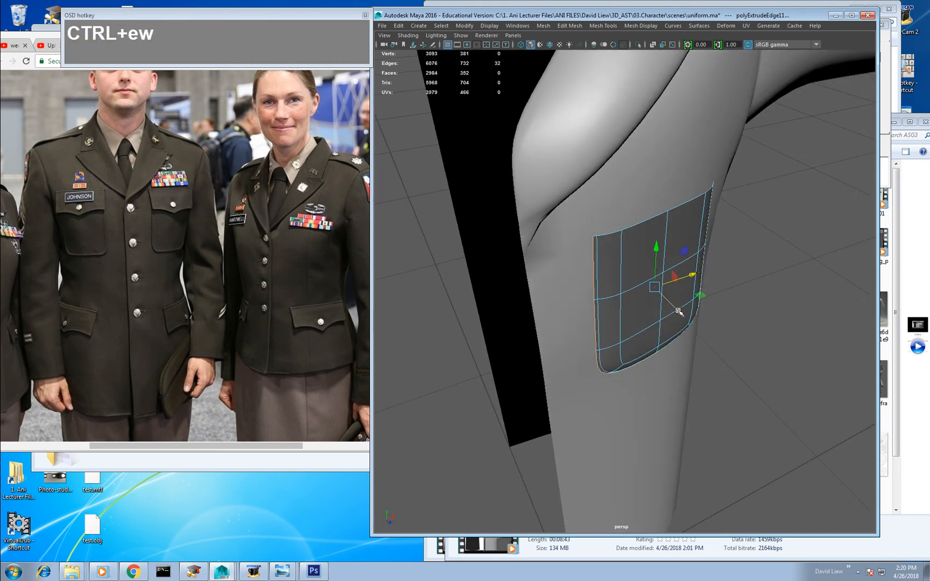
pyautogui.moveTo(678, 311); pyautogui.dragTo(673, 307)
# Step: Select the whole pocket as an object and adjust its depth against the jacket's chest surface
pyautogui.keyDown('alt'); pyautogui.moveTo(674, 307); pyautogui.dragTo(663, 254); pyautogui.keyUp('alt')
pyautogui.moveTo(663, 254); pyautogui.dragTo(712, 239, button='right')
pyautogui.click(673, 258)
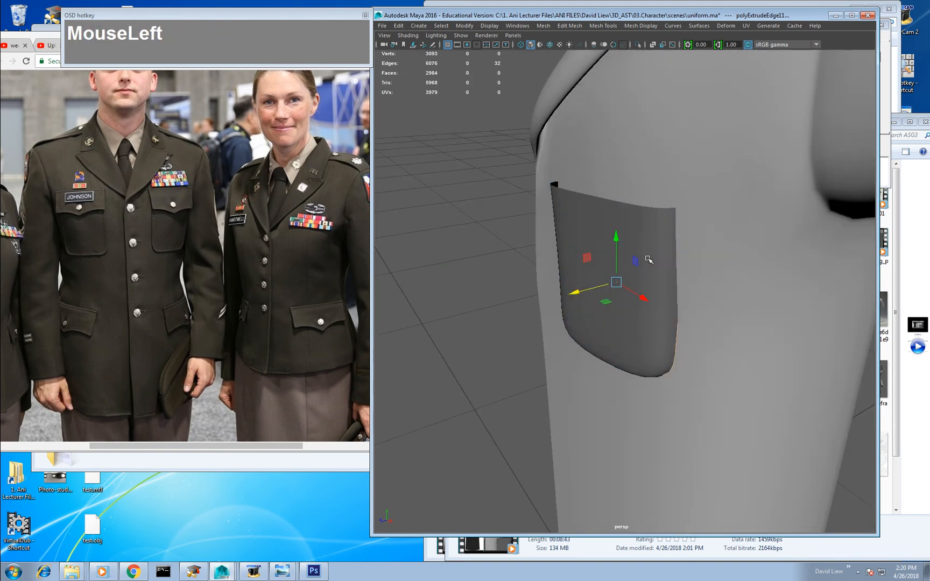
pyautogui.keyDown('alt'); pyautogui.moveTo(672, 258); pyautogui.dragTo(689, 329); pyautogui.keyUp('alt')
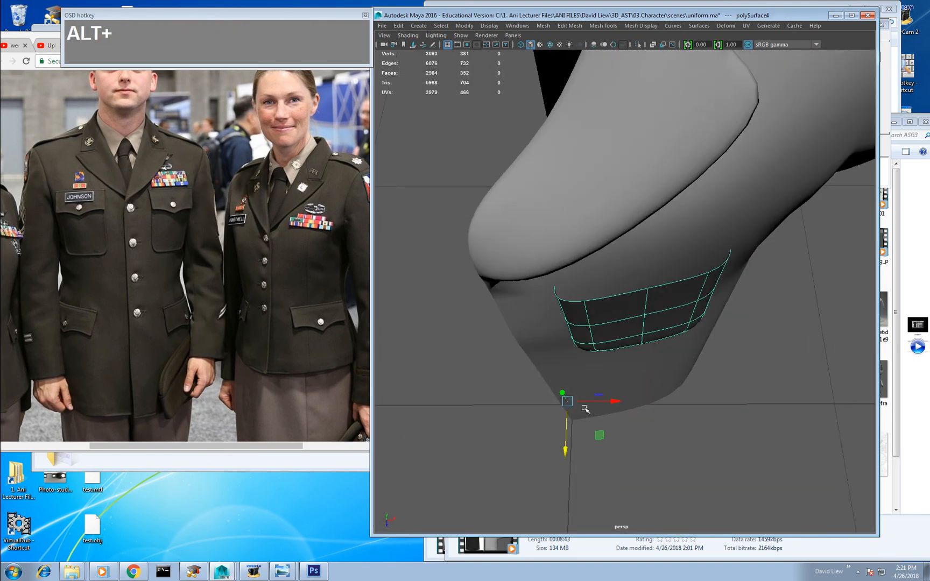
pyautogui.moveTo(564, 451); pyautogui.dragTo(507, 270)
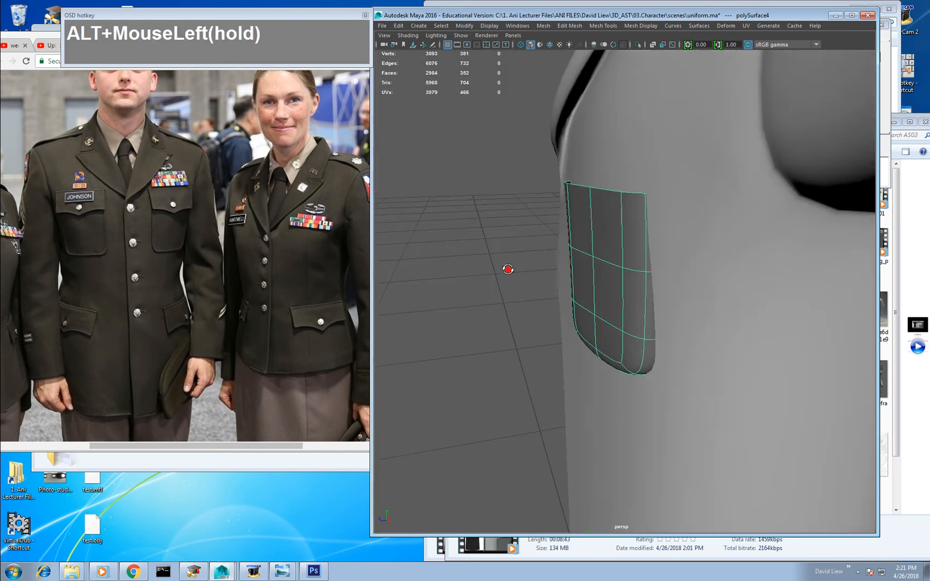
# Step: Undo the last change to the pocket and select the vertices of its lower horizontal row
pyautogui.hotkey('ctrl', 'z')
pyautogui.keyDown('alt'); pyautogui.moveTo(584, 284); pyautogui.dragTo(613, 284); pyautogui.keyUp('alt')
pyautogui.moveTo(613, 284); pyautogui.dragTo(570, 277, button='right')
pyautogui.keyDown('alt'); pyautogui.moveTo(571, 309); pyautogui.dragTo(679, 407); pyautogui.keyUp('alt')
pyautogui.keyDown('alt'); pyautogui.moveTo(608, 385); pyautogui.dragTo(546, 293); pyautogui.keyUp('alt')
pyautogui.moveTo(546, 292); pyautogui.dragTo(638, 318)
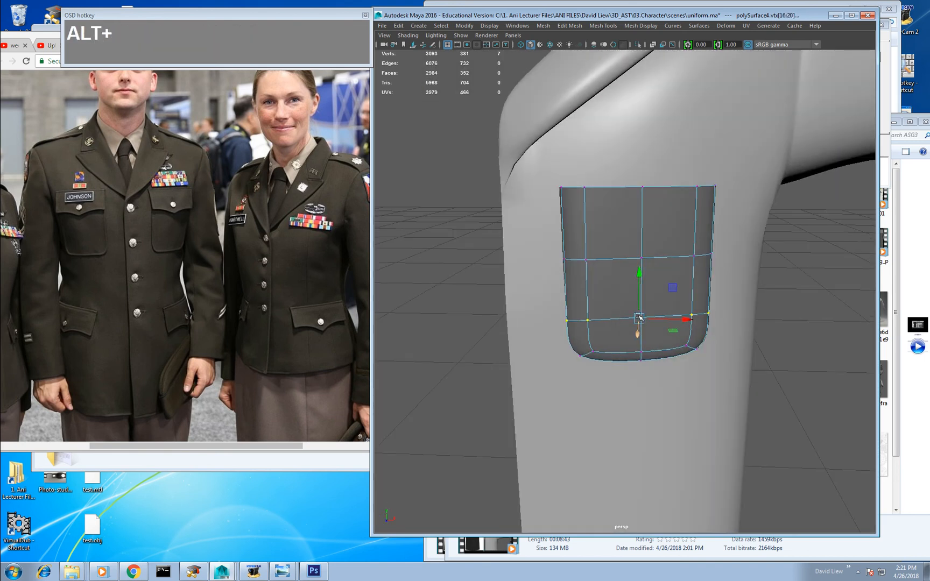
# Step: Select the four faces across the top of the pocket and duplicate them as a separate piece
pyautogui.moveTo(677, 230); pyautogui.dragTo(598, 230, button='right')
pyautogui.click(623, 227)
pyautogui.keyDown('shift'); pyautogui.click(668, 241); pyautogui.keyUp('shift')
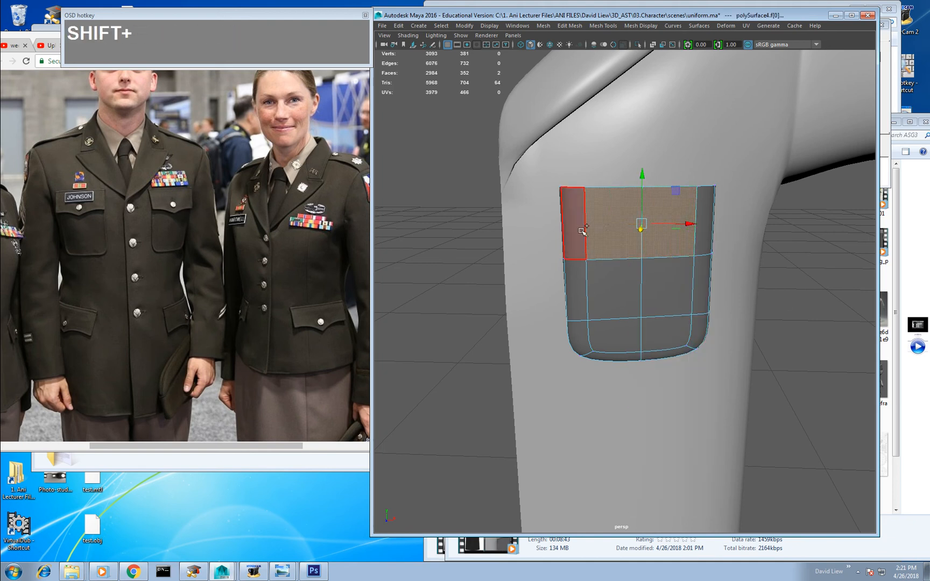
pyautogui.keyDown('shift'); pyautogui.click(573, 230); pyautogui.keyUp('shift')
pyautogui.keyDown('shift'); pyautogui.click(704, 216); pyautogui.keyUp('shift')
pyautogui.keyDown('alt'); pyautogui.moveTo(704, 215); pyautogui.dragTo(660, 298, button='middle'); pyautogui.keyUp('alt')
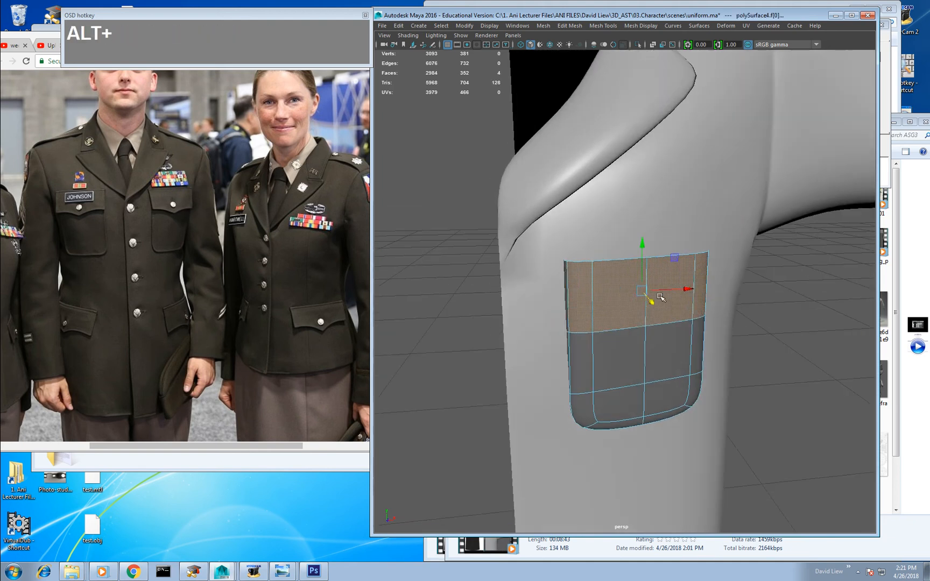
pyautogui.keyDown('shift'); pyautogui.moveTo(663, 277); pyautogui.dragTo(665, 278, button='right'); pyautogui.keyUp('shift')
pyautogui.keyDown('shift'); pyautogui.moveTo(664, 350); pyautogui.dragTo(670, 414, button='right'); pyautogui.keyUp('shift')
# Step: Select the duplicated four-face strip as an object and move it forward in front of the pocket as a flap
pyautogui.moveTo(689, 268); pyautogui.dragTo(745, 251, button='right')
pyautogui.click(652, 281)
pyautogui.keyDown('alt'); pyautogui.moveTo(649, 309); pyautogui.dragTo(684, 333); pyautogui.keyUp('alt')
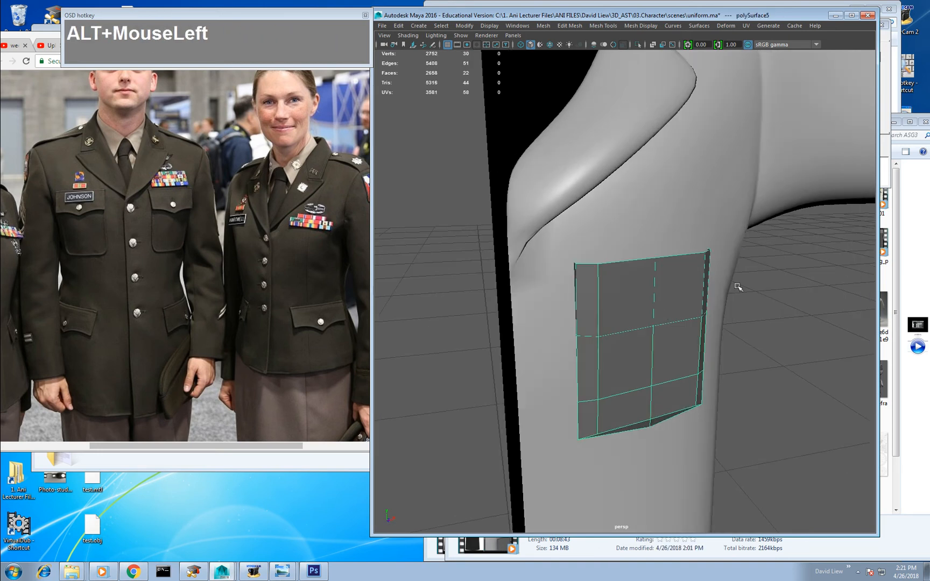
pyautogui.moveTo(738, 286); pyautogui.dragTo(694, 234)
pyautogui.keyDown('ctrl'); pyautogui.click(707, 182); pyautogui.keyUp('ctrl')
pyautogui.keyDown('ctrl'); pyautogui.click(693, 357); pyautogui.keyUp('ctrl')
pyautogui.keyDown('alt'); pyautogui.moveTo(671, 340); pyautogui.dragTo(706, 347); pyautogui.keyUp('alt')
pyautogui.press('w')
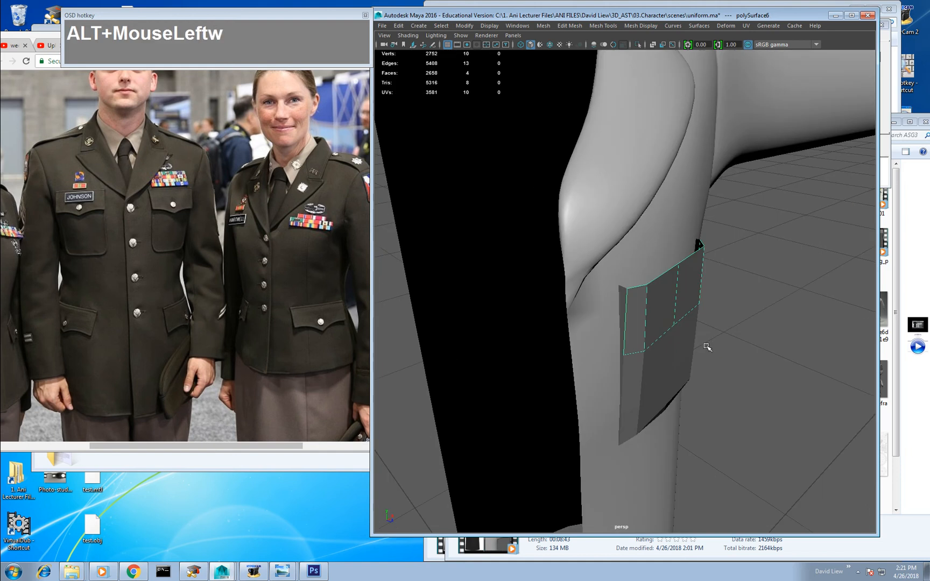
pyautogui.scroll(-5, 707, 347)
pyautogui.keyDown('alt'); pyautogui.moveTo(665, 470); pyautogui.dragTo(662, 500, button='middle'); pyautogui.keyUp('alt')
pyautogui.moveTo(614, 500); pyautogui.dragTo(620, 506)
pyautogui.keyDown('alt'); pyautogui.moveTo(691, 318); pyautogui.dragTo(613, 317); pyautogui.keyUp('alt')
pyautogui.keyDown('alt'); pyautogui.moveTo(613, 328); pyautogui.dragTo(594, 448, button='middle'); pyautogui.keyUp('alt')
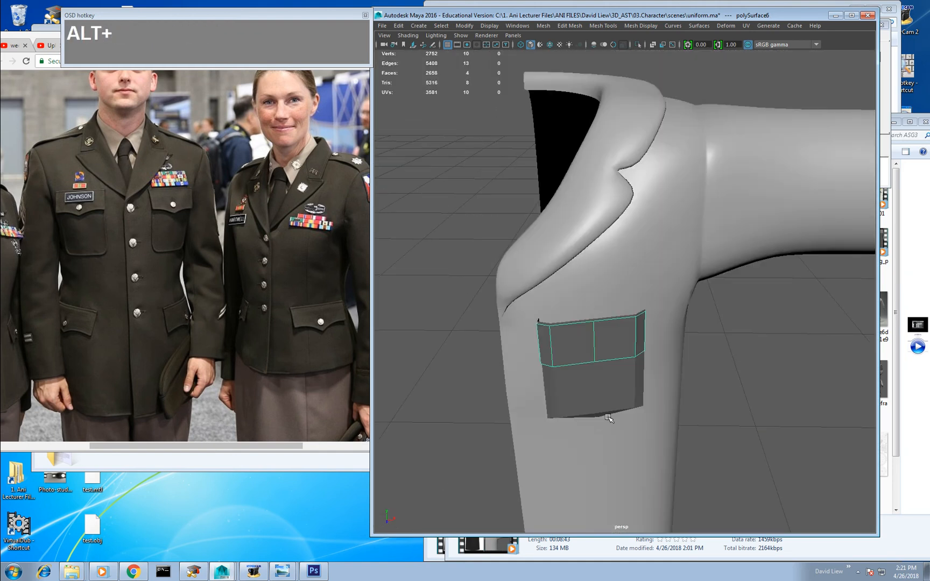
# Step: Assign an existing lighter grey material to the pocket flap
pyautogui.keyDown('alt'); pyautogui.moveTo(608, 417); pyautogui.dragTo(612, 442, button='right'); pyautogui.keyUp('alt')
pyautogui.keyDown('alt'); pyautogui.moveTo(612, 442); pyautogui.dragTo(612, 435, button='middle'); pyautogui.keyUp('alt')
pyautogui.moveTo(607, 342); pyautogui.dragTo(668, 548, button='right')
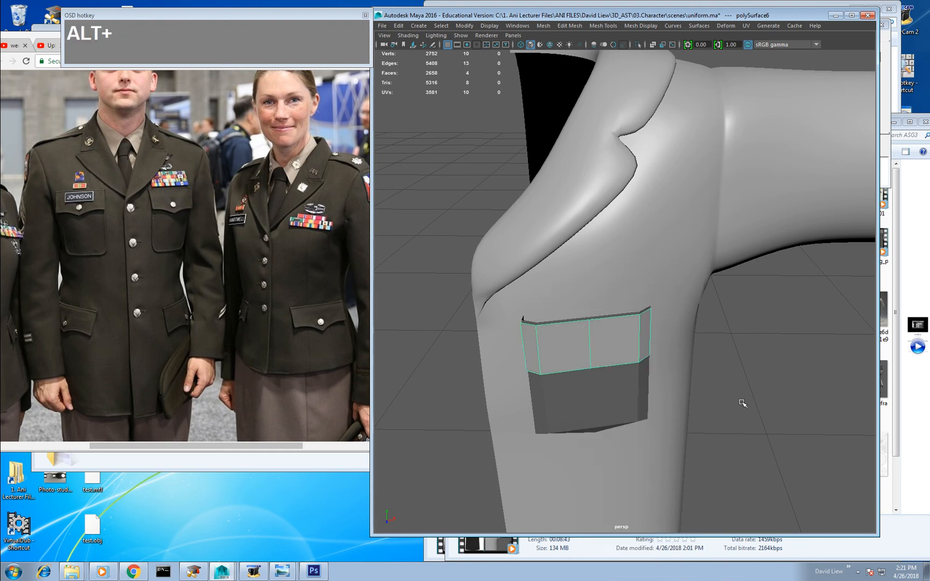
pyautogui.keyDown('alt'); pyautogui.moveTo(614, 377); pyautogui.dragTo(627, 311); pyautogui.keyUp('alt')
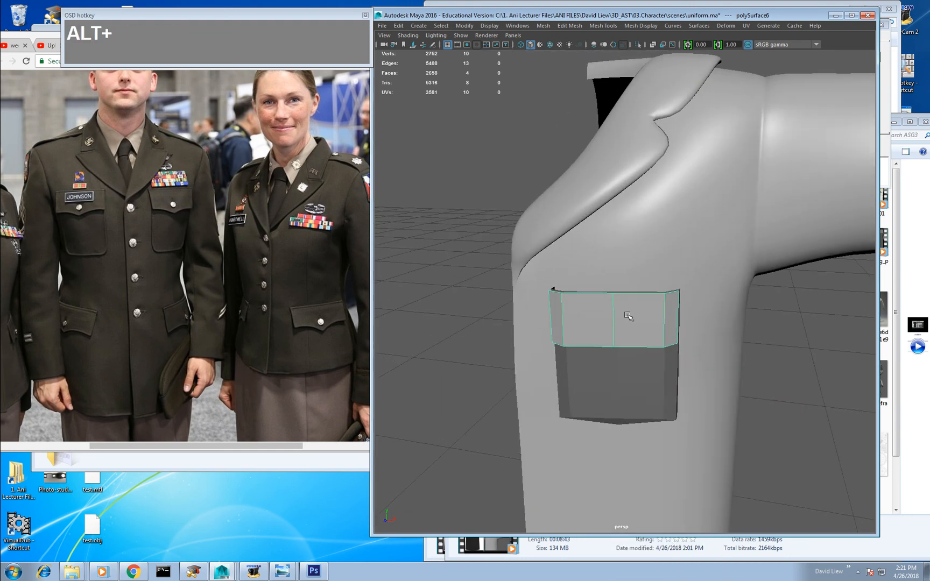
# Step: Extrude the flap's top border edges up and back toward the jacket and display the flap smoothed
pyautogui.moveTo(627, 294); pyautogui.dragTo(628, 267, button='right')
pyautogui.keyDown('alt'); pyautogui.moveTo(627, 274); pyautogui.dragTo(580, 317); pyautogui.keyUp('alt')
pyautogui.click(574, 310)
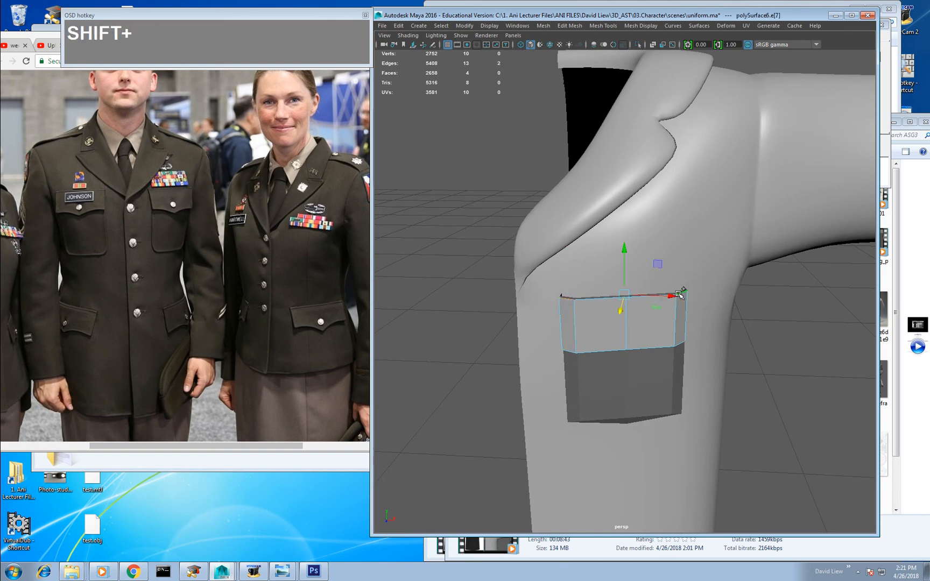
pyautogui.keyDown('alt'); pyautogui.moveTo(639, 316); pyautogui.dragTo(669, 321); pyautogui.keyUp('alt')
pyautogui.hotkey('ctrl', 'e')
pyautogui.press('w')
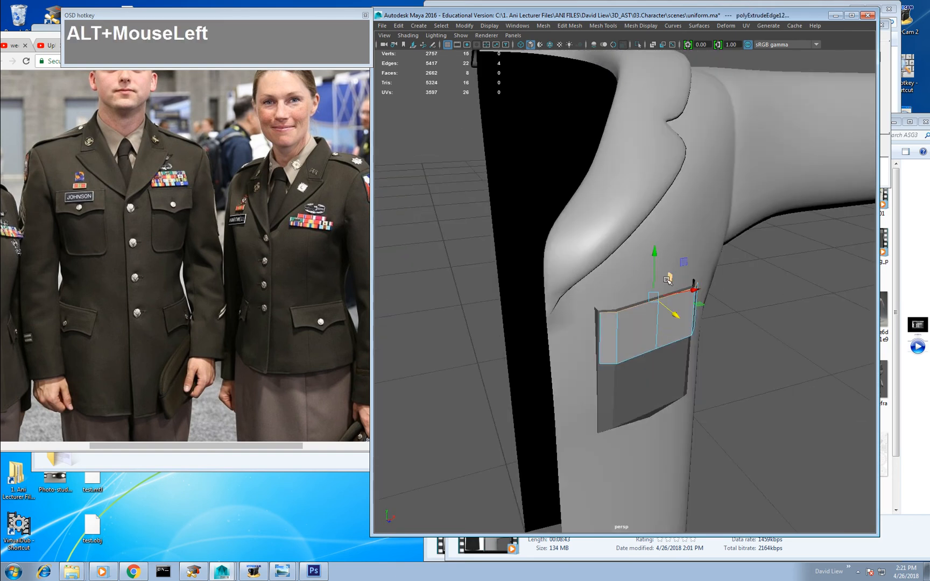
pyautogui.moveTo(654, 255); pyautogui.dragTo(653, 253)
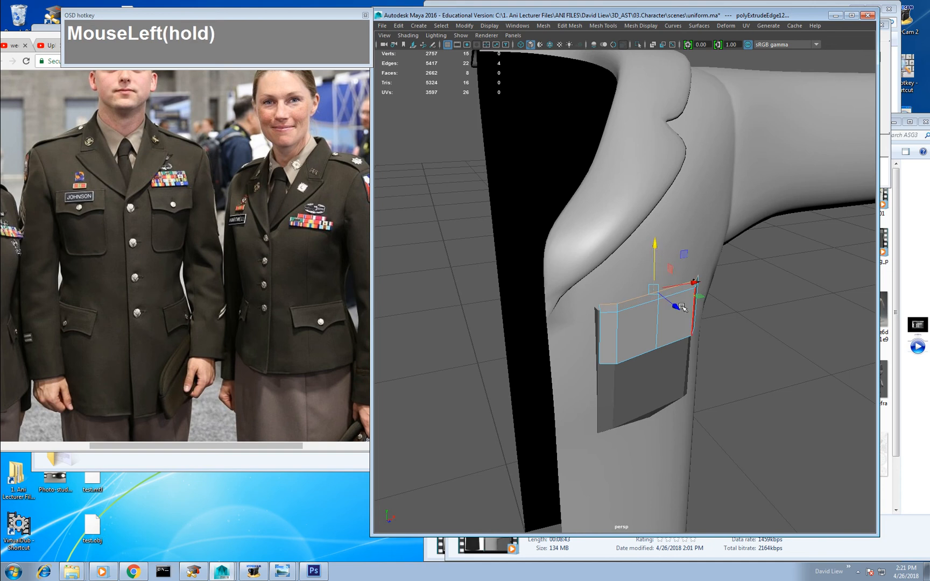
pyautogui.moveTo(681, 307); pyautogui.dragTo(672, 304)
pyautogui.press('3')
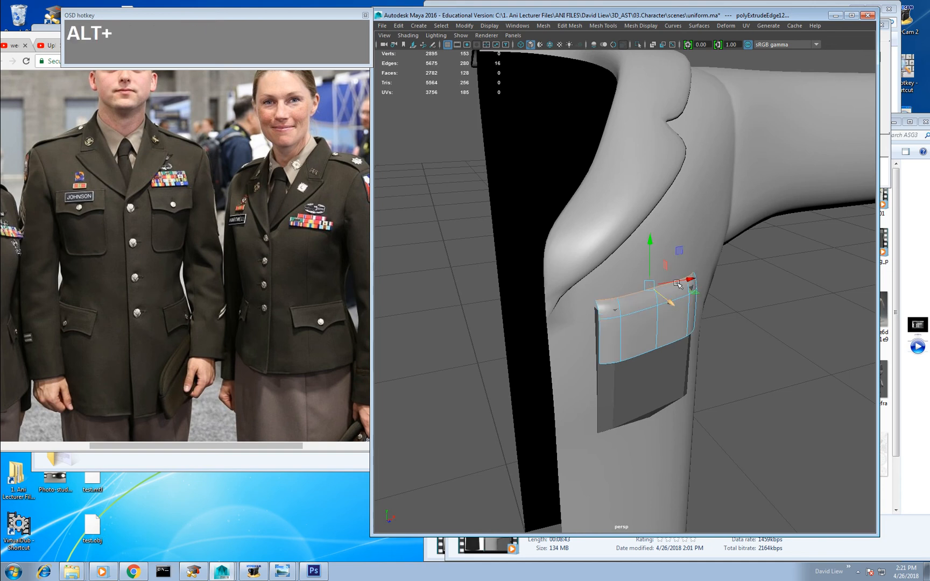
# Step: Select the horizontal fold edge row near the flap's top and adjust its height
pyautogui.keyDown('alt'); pyautogui.moveTo(671, 304); pyautogui.dragTo(681, 313, button='right'); pyautogui.keyUp('alt')
pyautogui.moveTo(677, 300); pyautogui.dragTo(677, 301)
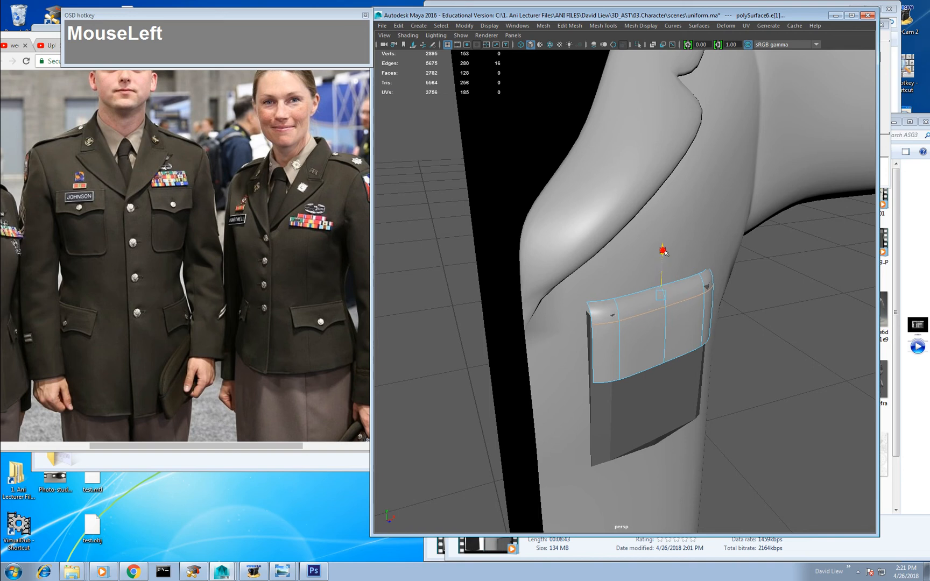
pyautogui.keyDown('alt'); pyautogui.moveTo(663, 247); pyautogui.dragTo(619, 316); pyautogui.keyUp('alt')
# Step: Raise the two inner side vertices and the outer corner vertices of the flap's bottom edge to give it a curved outline
pyautogui.moveTo(600, 307); pyautogui.dragTo(551, 306, button='right')
pyautogui.moveTo(525, 329); pyautogui.dragTo(557, 336)
pyautogui.click(676, 351)
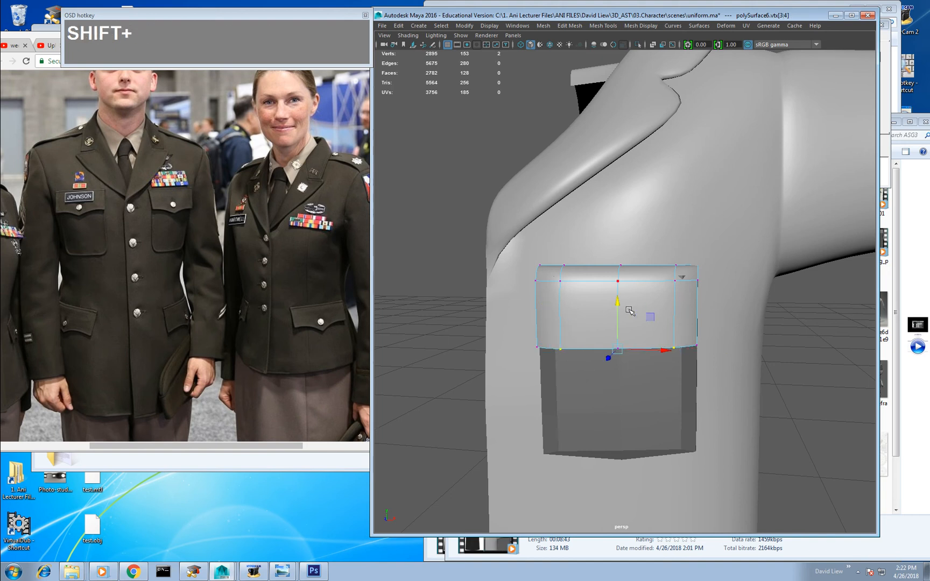
pyautogui.moveTo(617, 302); pyautogui.dragTo(616, 292)
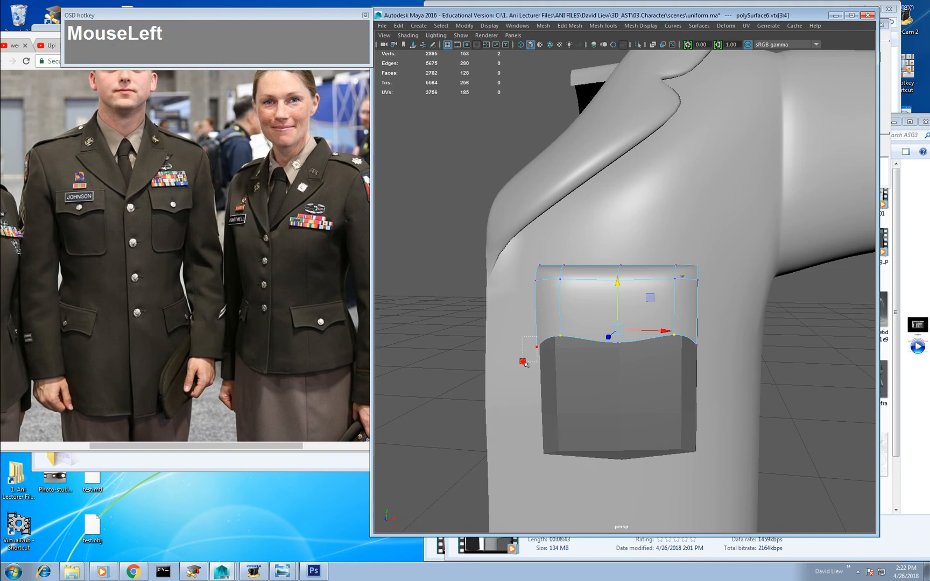
pyautogui.keyDown('shift'); pyautogui.moveTo(706, 323); pyautogui.dragTo(682, 354); pyautogui.keyUp('shift')
pyautogui.moveTo(616, 300); pyautogui.dragTo(612, 294)
# Step: Extrude the flap's border edges and push them back toward the pocket to give the flap thickness
pyautogui.moveTo(600, 271); pyautogui.dragTo(600, 249, button='right')
pyautogui.keyDown('alt'); pyautogui.moveTo(573, 254); pyautogui.dragTo(613, 280); pyautogui.keyUp('alt')
pyautogui.keyDown('alt'); pyautogui.moveTo(591, 332); pyautogui.dragTo(603, 312); pyautogui.keyUp('alt')
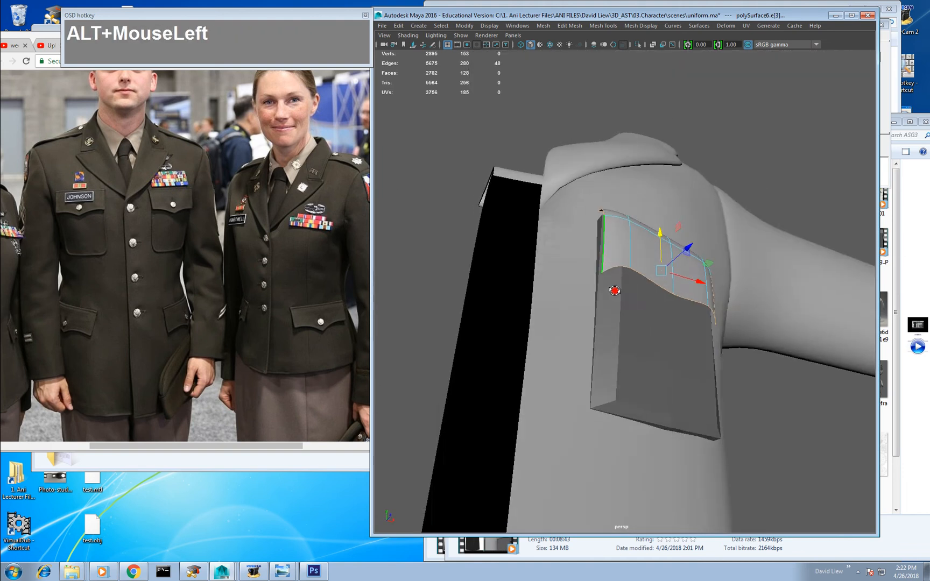
pyautogui.keyDown('alt'); pyautogui.moveTo(602, 312); pyautogui.dragTo(662, 350, button='right'); pyautogui.keyUp('alt')
pyautogui.hotkey('ctrl', 'e')
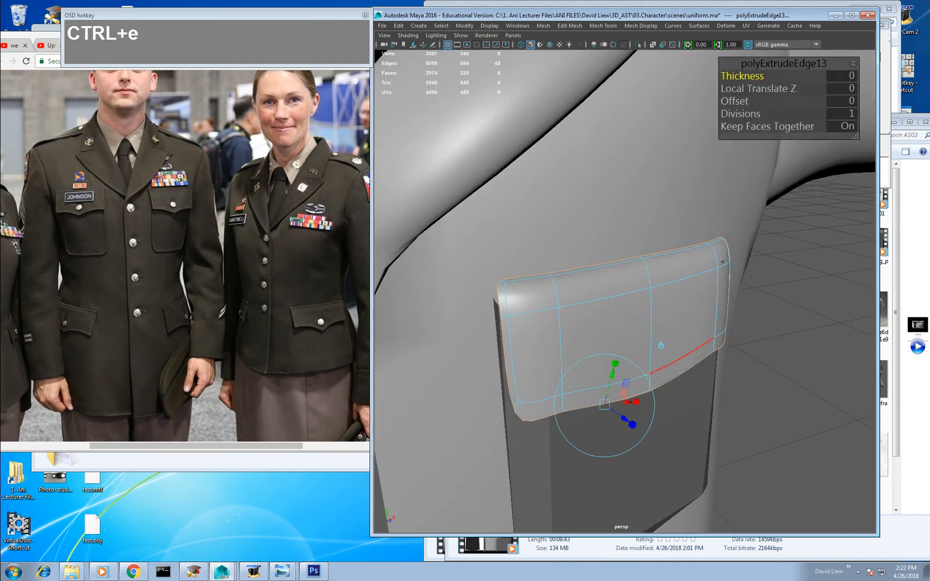
pyautogui.press('w')
pyautogui.moveTo(653, 338); pyautogui.dragTo(638, 338)
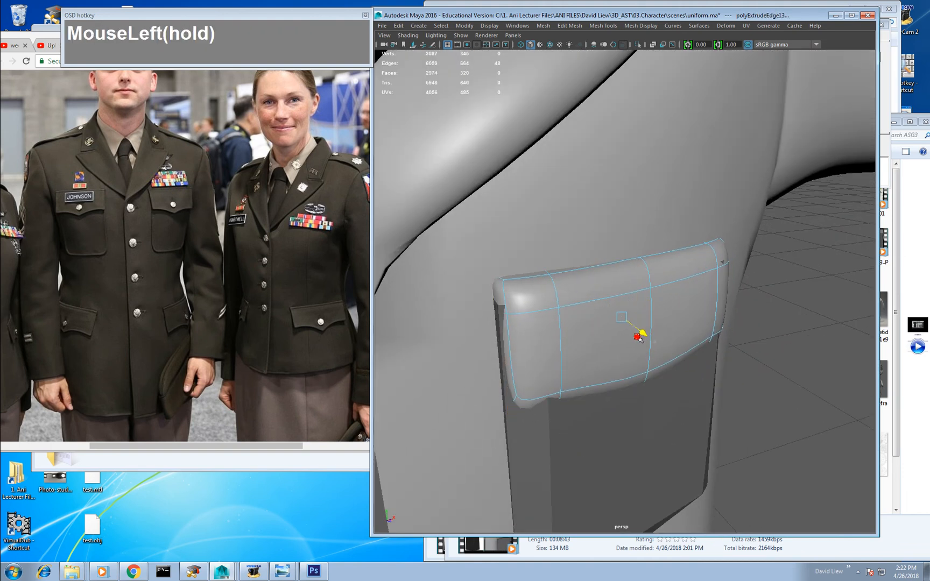
# Step: Adjust the vertices along the flap's bottom edge and down its armhole side
pyautogui.rightClick(651, 318)
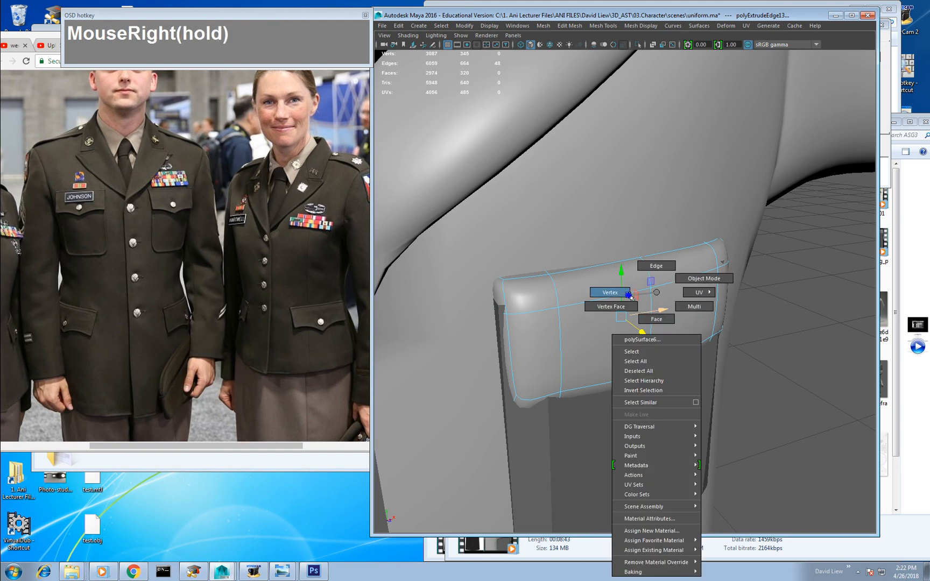
pyautogui.moveTo(628, 295); pyautogui.dragTo(628, 295, button='right')
pyautogui.moveTo(470, 355); pyautogui.dragTo(855, 520)
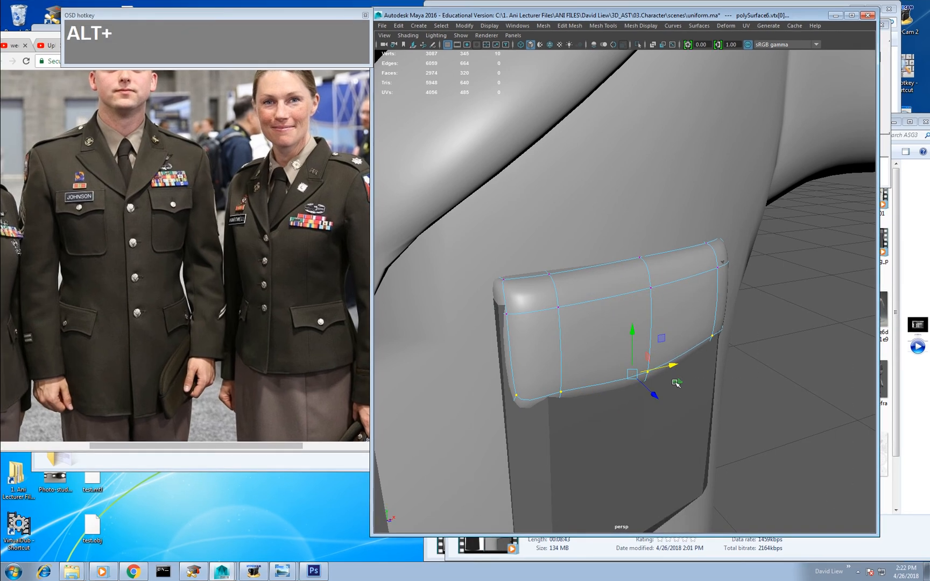
pyautogui.keyDown('alt'); pyautogui.moveTo(675, 383); pyautogui.dragTo(508, 423); pyautogui.keyUp('alt')
pyautogui.moveTo(511, 326); pyautogui.dragTo(675, 265)
pyautogui.moveTo(651, 233); pyautogui.dragTo(722, 395)
pyautogui.keyDown('alt'); pyautogui.moveTo(722, 395); pyautogui.dragTo(627, 362); pyautogui.keyUp('alt')
# Step: Select the vertical border edges at both ends of the flap, try an edge operation on them and undo it
pyautogui.moveTo(551, 292); pyautogui.dragTo(551, 315, button='right')
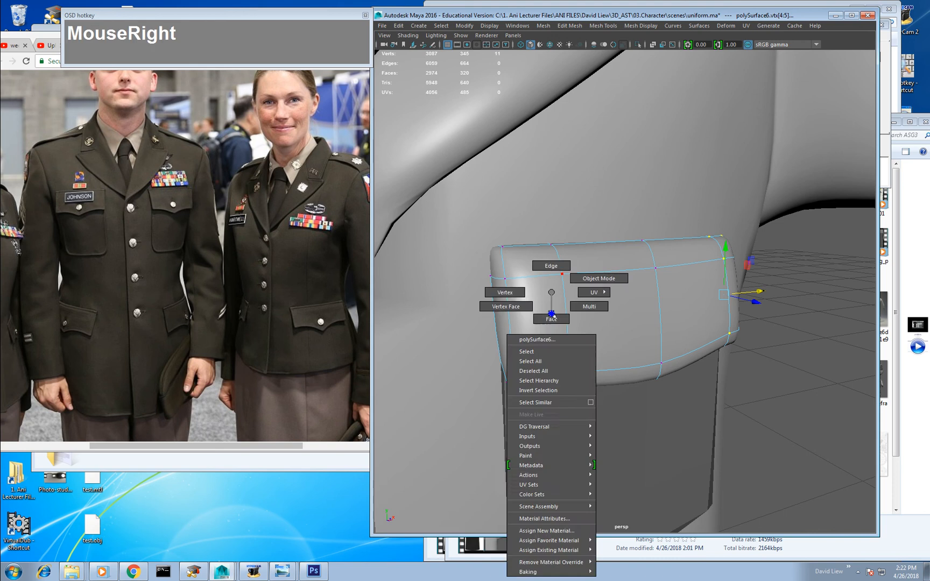
pyautogui.moveTo(556, 272); pyautogui.dragTo(553, 268, button='right')
pyautogui.click(503, 270)
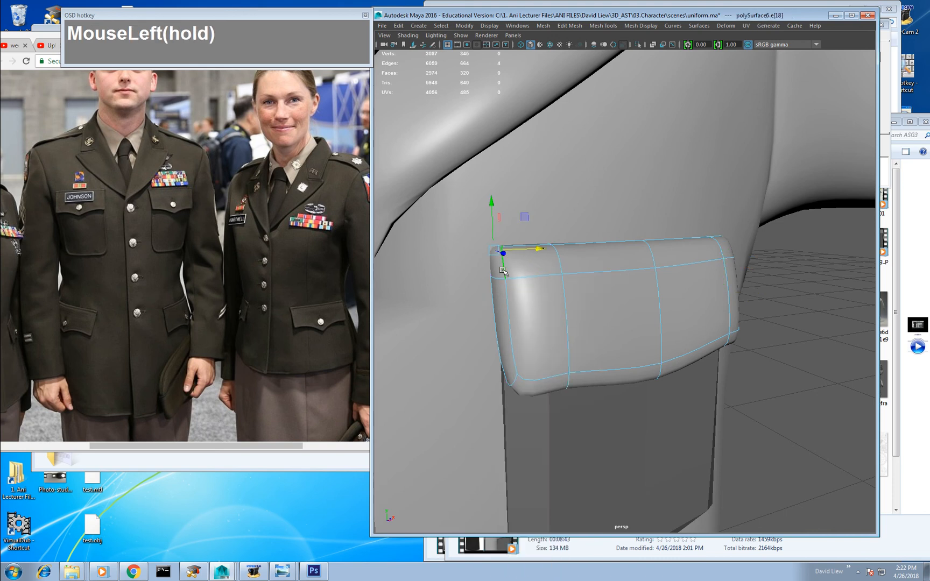
pyautogui.keyDown('alt'); pyautogui.moveTo(526, 313); pyautogui.dragTo(506, 299); pyautogui.keyUp('alt')
pyautogui.keyDown('shift'); pyautogui.click(476, 315); pyautogui.keyUp('shift')
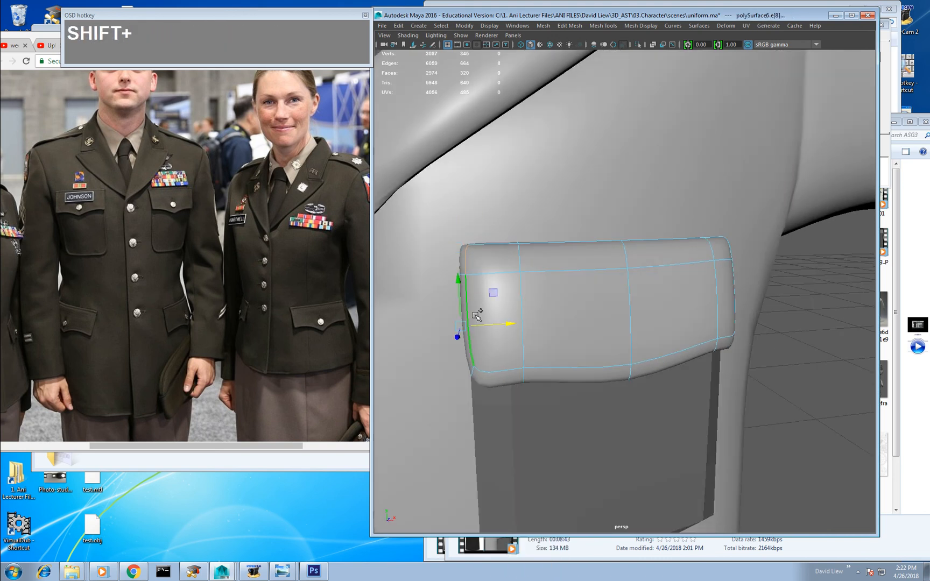
pyautogui.keyDown('shift'); pyautogui.doubleClick(492, 355); pyautogui.keyUp('shift')
pyautogui.keyDown('alt'); pyautogui.moveTo(674, 325); pyautogui.dragTo(692, 339); pyautogui.keyUp('alt')
pyautogui.keyDown('shift'); pyautogui.click(703, 311); pyautogui.keyUp('shift')
pyautogui.keyDown('shift'); pyautogui.doubleClick(699, 323); pyautogui.keyUp('shift')
pyautogui.keyDown('alt'); pyautogui.moveTo(699, 323); pyautogui.dragTo(563, 336); pyautogui.keyUp('alt')
pyautogui.keyDown('shift'); pyautogui.moveTo(562, 336); pyautogui.dragTo(592, 337, button='right'); pyautogui.keyUp('shift')
pyautogui.keyDown('alt'); pyautogui.moveTo(591, 336); pyautogui.dragTo(566, 307); pyautogui.keyUp('alt')
pyautogui.moveTo(743, 75); pyautogui.dragTo(741, 75)
pyautogui.keyDown('alt'); pyautogui.moveTo(635, 177); pyautogui.dragTo(671, 237); pyautogui.keyUp('alt')
pyautogui.hotkey('ctrl', 'z')
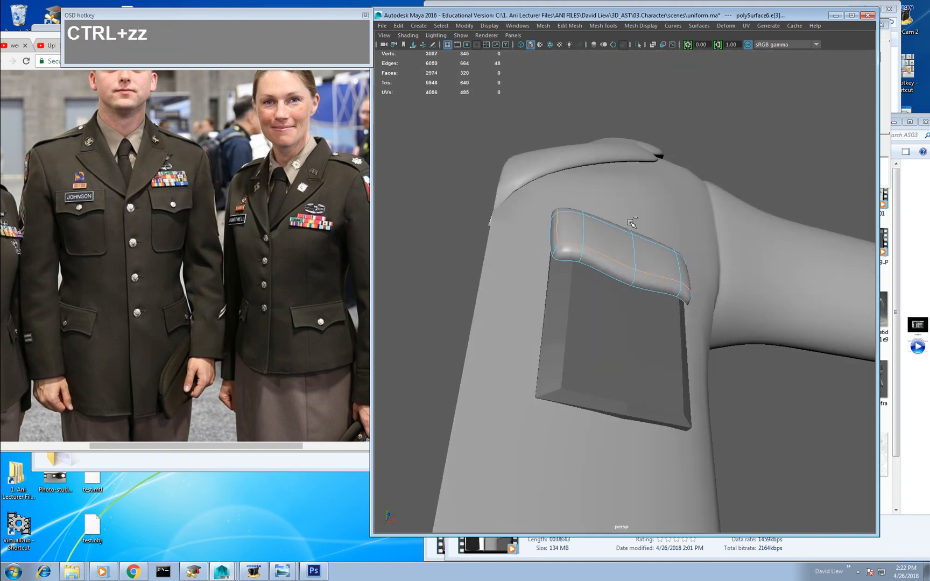
# Step: Insert a vertical edge loop through the flap's end section nearest the front opening and select the new loop
pyautogui.keyDown('alt'); pyautogui.moveTo(575, 249); pyautogui.dragTo(554, 257); pyautogui.keyUp('alt')
pyautogui.click(557, 286)
pyautogui.keyDown('shift'); pyautogui.doubleClick(553, 248); pyautogui.keyUp('shift')
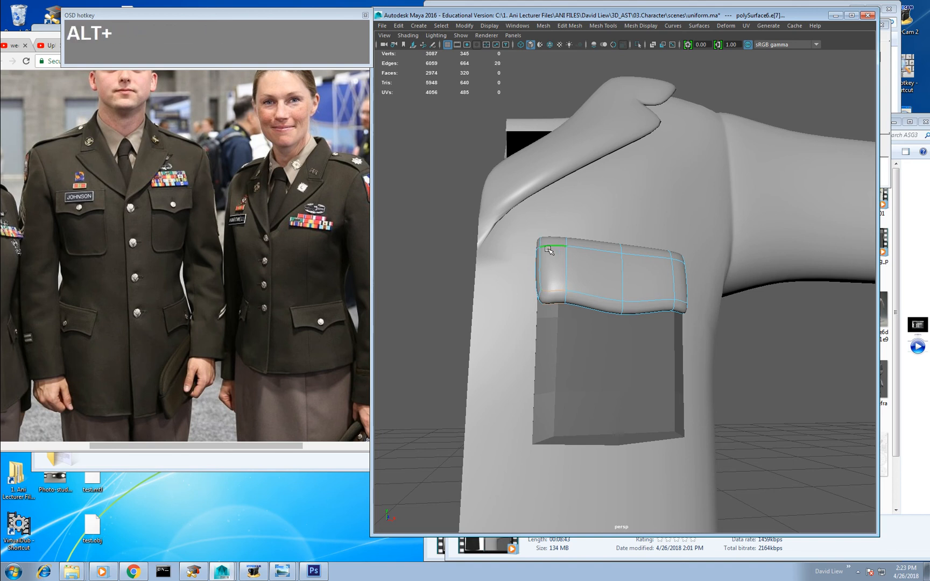
pyautogui.keyDown('alt'); pyautogui.moveTo(553, 248); pyautogui.dragTo(576, 251, button='middle'); pyautogui.keyUp('alt')
pyautogui.keyDown('alt'); pyautogui.moveTo(575, 252); pyautogui.dragTo(587, 314, button='right'); pyautogui.keyUp('alt')
pyautogui.keyDown('alt'); pyautogui.moveTo(567, 305); pyautogui.dragTo(590, 307, button='middle'); pyautogui.keyUp('alt')
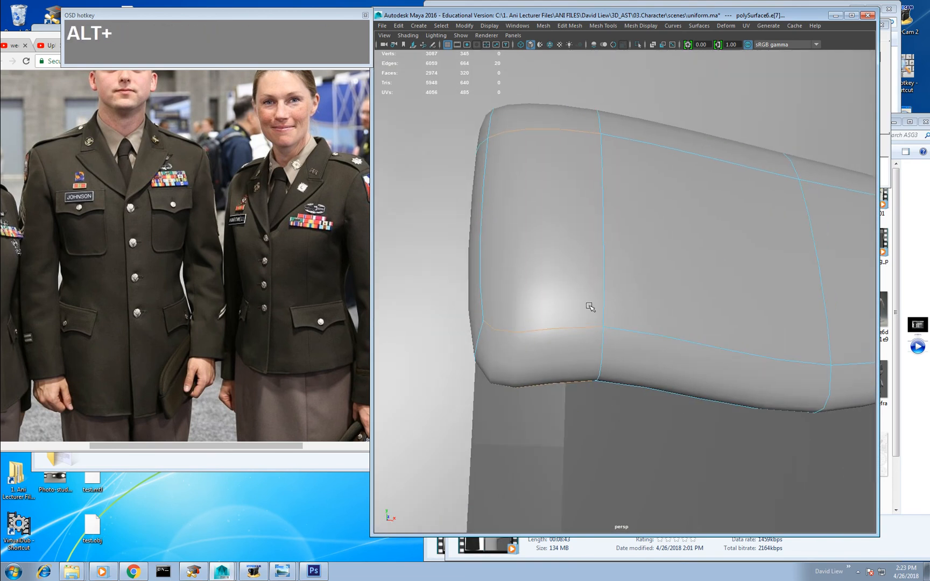
pyautogui.keyDown('alt'); pyautogui.moveTo(589, 307); pyautogui.dragTo(576, 286, button='right'); pyautogui.keyUp('alt')
pyautogui.hotkey('ctrl', 'shift', 'e')
pyautogui.doubleClick(574, 281)
pyautogui.keyDown('alt'); pyautogui.moveTo(586, 294); pyautogui.dragTo(579, 303); pyautogui.keyUp('alt')
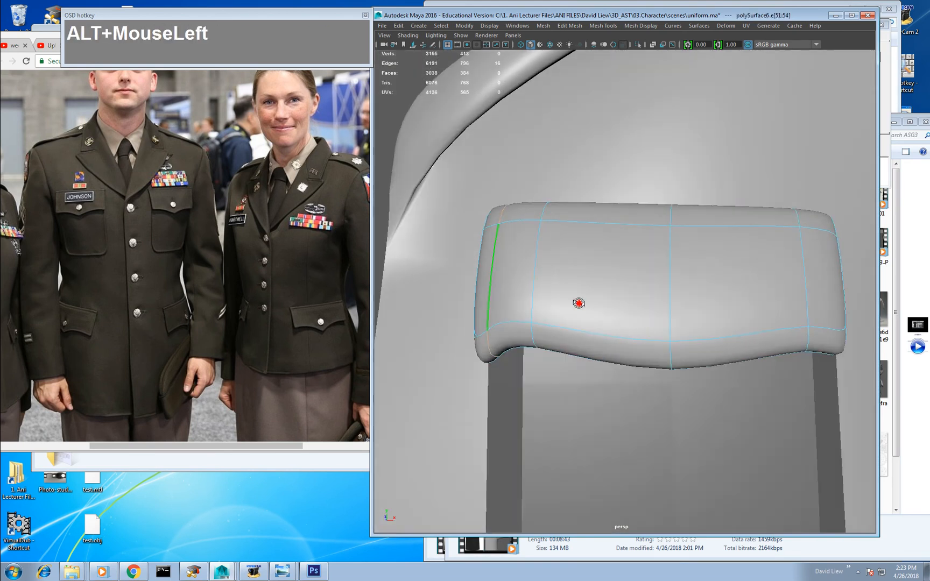
# Step: Insert a vertical edge loop near the right end of the chest pocket flap, matching the one at its left end
pyautogui.keyDown('alt'); pyautogui.moveTo(845, 296); pyautogui.dragTo(686, 299, button='middle'); pyautogui.keyUp('alt')
pyautogui.click(684, 238)
pyautogui.keyDown('shift'); pyautogui.doubleClick(678, 330); pyautogui.keyUp('shift')
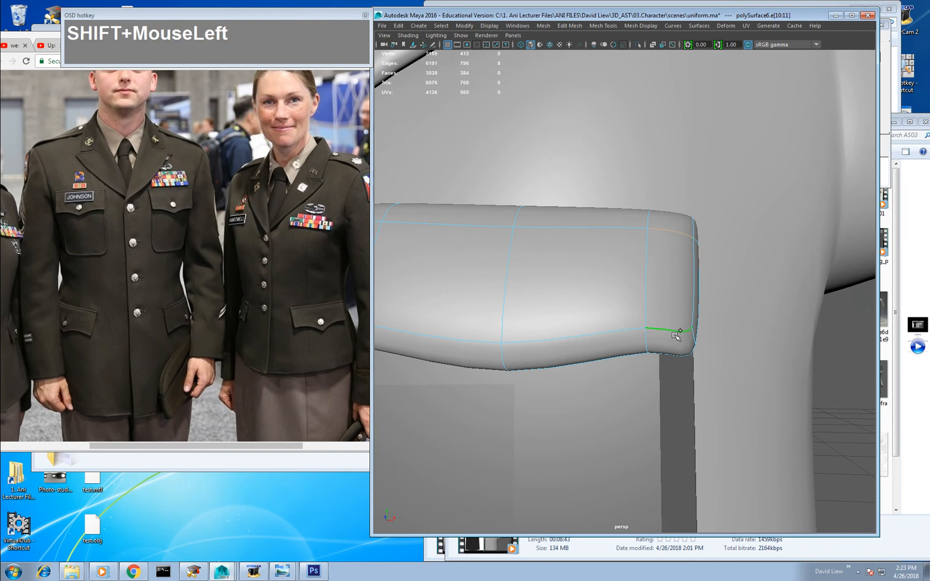
pyautogui.hotkey('ctrl', 'shift', 'e')
# Step: Straighten the flap's inner left vertical edge loop by scaling it horizontally
pyautogui.keyDown('alt'); pyautogui.moveTo(677, 335); pyautogui.dragTo(656, 304, button='right'); pyautogui.keyUp('alt')
pyautogui.keyDown('alt'); pyautogui.moveTo(656, 304); pyautogui.dragTo(653, 334); pyautogui.keyUp('alt')
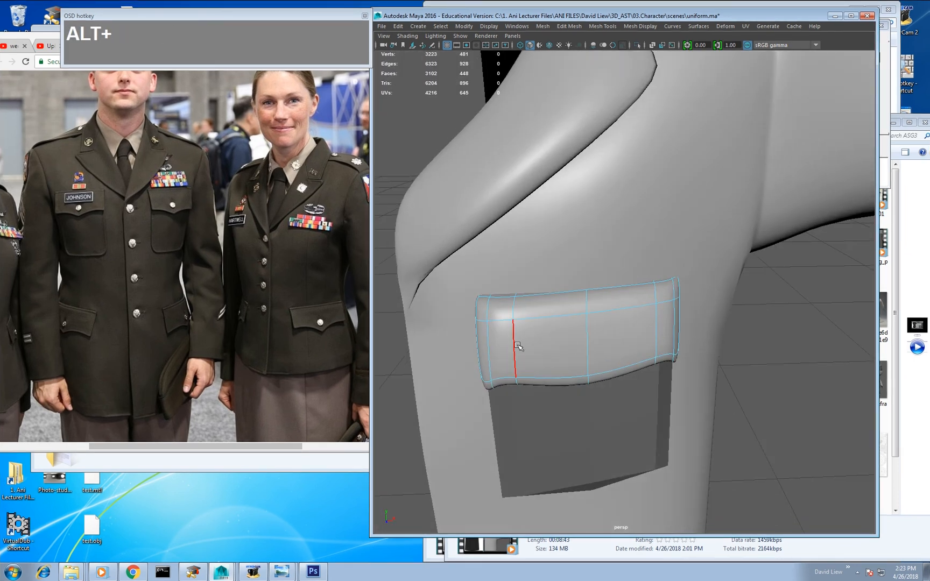
pyautogui.doubleClick(518, 345)
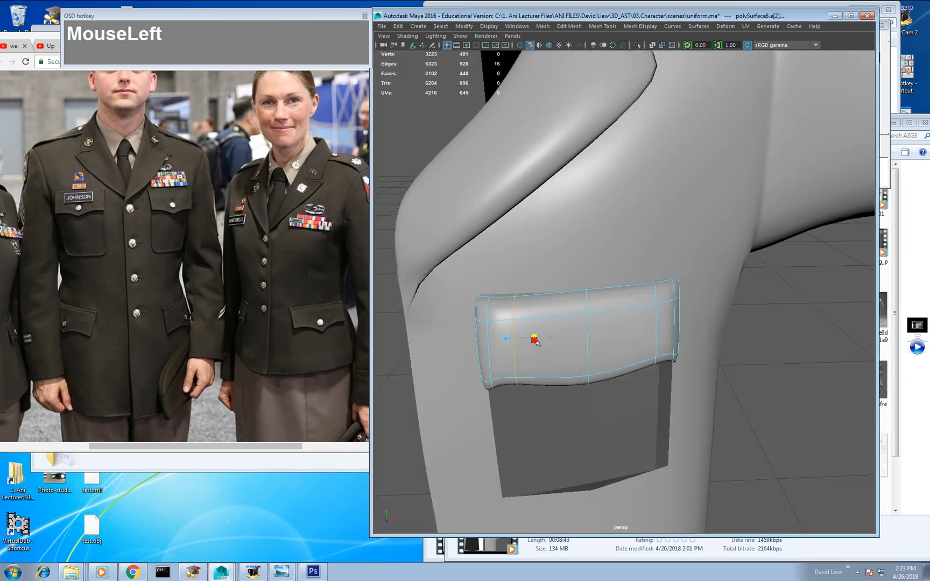
pyautogui.moveTo(534, 340); pyautogui.dragTo(573, 322)
# Step: Raise the flap's lower front vertices on the inner left and inner right columns to curve its bottom edge
pyautogui.moveTo(610, 293); pyautogui.dragTo(583, 297, button='right')
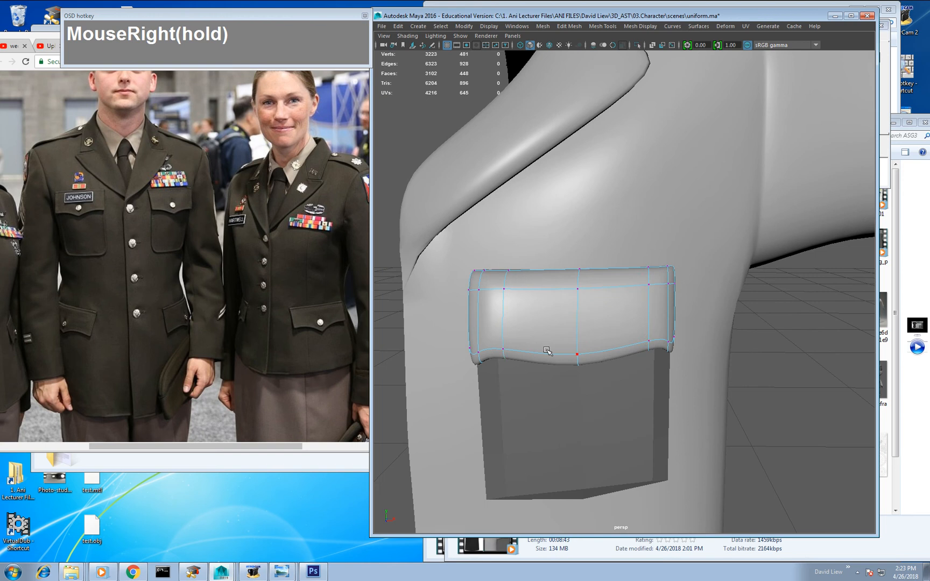
pyautogui.moveTo(494, 370); pyautogui.dragTo(494, 371)
pyautogui.keyDown('shift'); pyautogui.moveTo(659, 327); pyautogui.dragTo(636, 366); pyautogui.keyUp('shift')
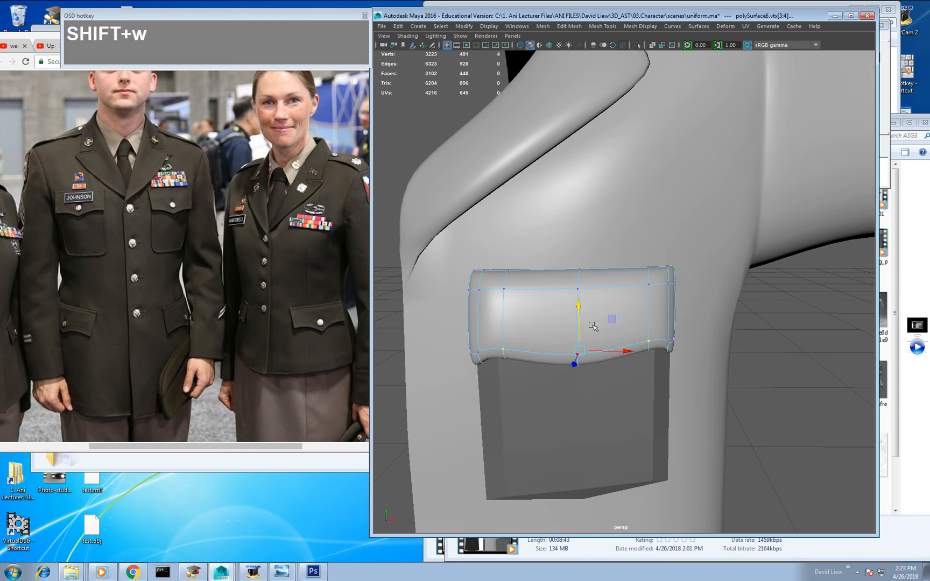
pyautogui.moveTo(579, 312); pyautogui.dragTo(580, 303)
pyautogui.keyDown('alt'); pyautogui.moveTo(597, 381); pyautogui.dragTo(596, 371); pyautogui.keyUp('alt')
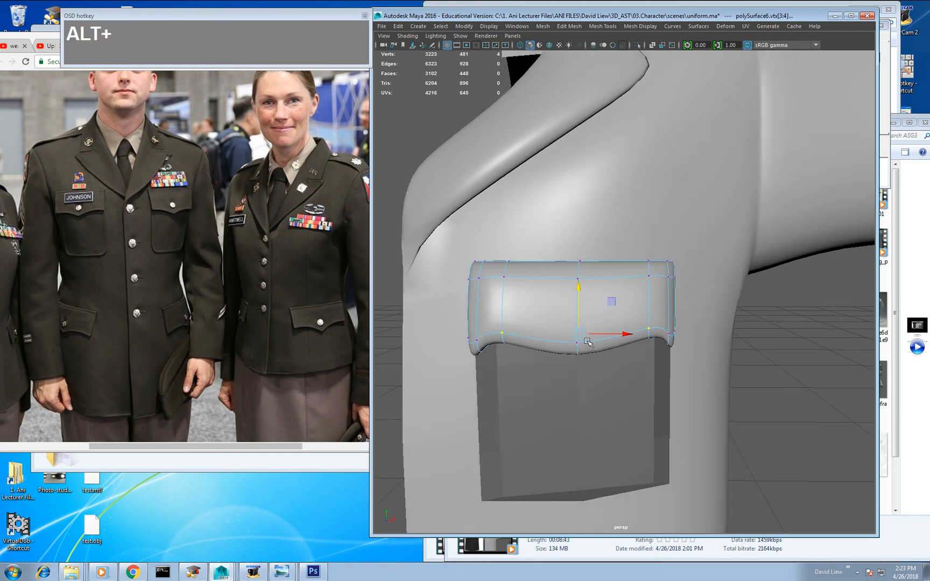
# Step: Straighten the flap's middle column of vertices by scaling them horizontally
pyautogui.keyDown('alt'); pyautogui.scroll(-2, 581, 313); pyautogui.keyUp('alt')
pyautogui.keyDown('alt'); pyautogui.moveTo(579, 312); pyautogui.dragTo(573, 286); pyautogui.keyUp('alt')
pyautogui.moveTo(575, 276); pyautogui.dragTo(540, 276, button='right')
pyautogui.moveTo(557, 224); pyautogui.dragTo(599, 332)
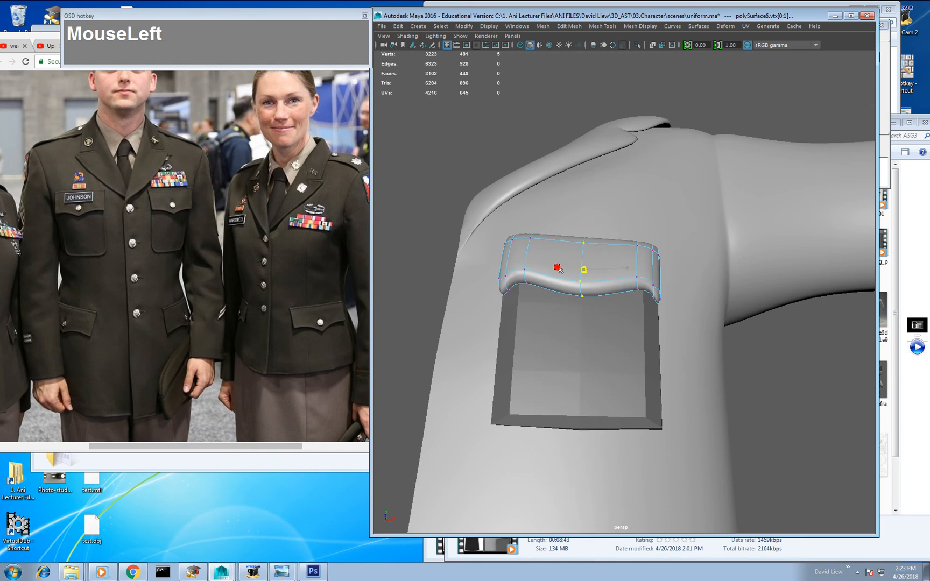
pyautogui.keyDown('alt'); pyautogui.moveTo(559, 269); pyautogui.dragTo(643, 314); pyautogui.keyUp('alt')
pyautogui.keyDown('alt'); pyautogui.moveTo(643, 317); pyautogui.dragTo(653, 331, button='right'); pyautogui.keyUp('alt')
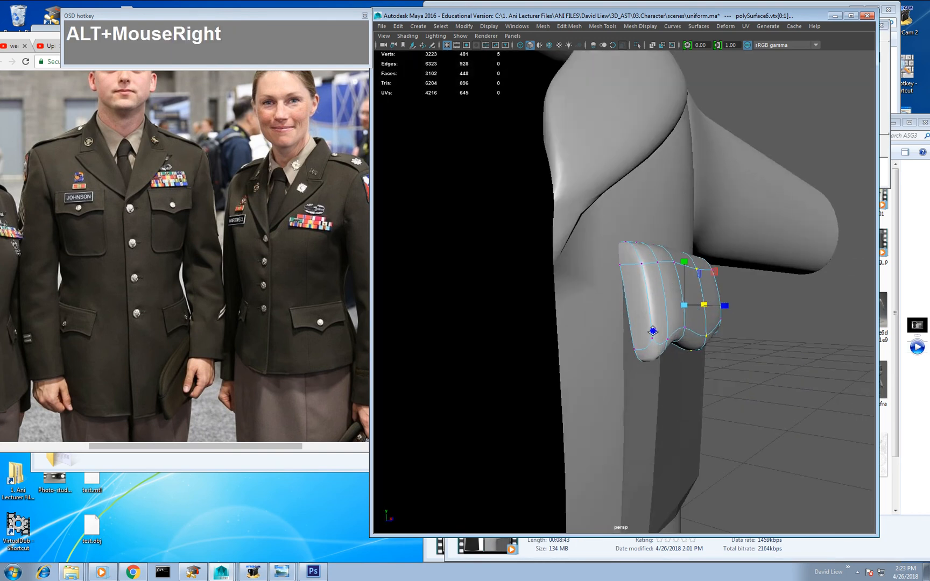
# Step: Select the edge loop around the pocket flap's back rim, ready for moving
pyautogui.rightClick(648, 282)
pyautogui.click(618, 300)
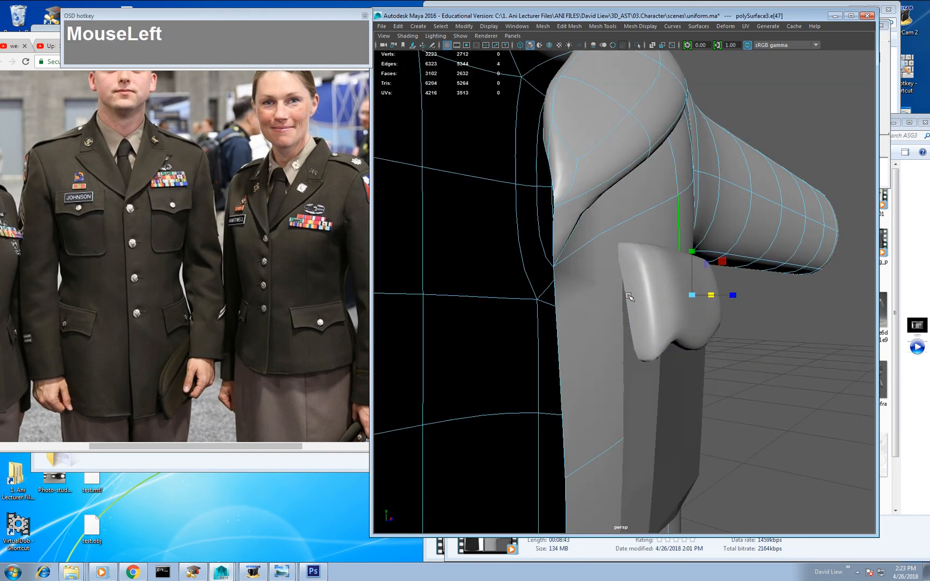
pyautogui.moveTo(628, 296); pyautogui.dragTo(694, 268, button='right')
pyautogui.click(633, 295)
pyautogui.click(716, 303)
pyautogui.doubleClick(637, 299)
pyautogui.press('w')
pyautogui.keyDown('alt'); pyautogui.moveTo(640, 299); pyautogui.dragTo(649, 262); pyautogui.keyUp('alt')
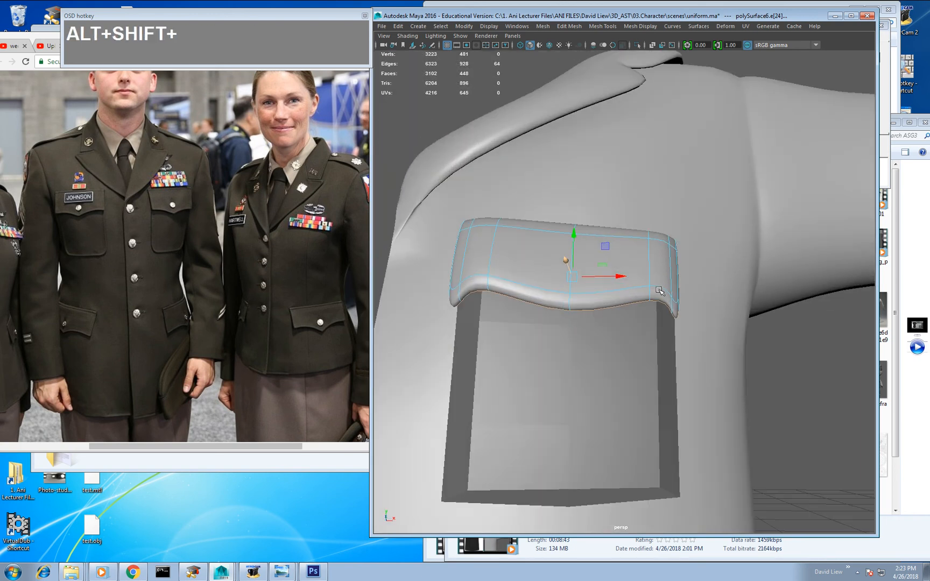
# Step: Select the whole pocket flap as an object and center its pivot
pyautogui.rightClick(649, 262)
pyautogui.moveTo(649, 262); pyautogui.dragTo(696, 248, button='right')
pyautogui.click(647, 276)
pyautogui.keyDown('alt'); pyautogui.moveTo(640, 307); pyautogui.dragTo(597, 268); pyautogui.keyUp('alt')
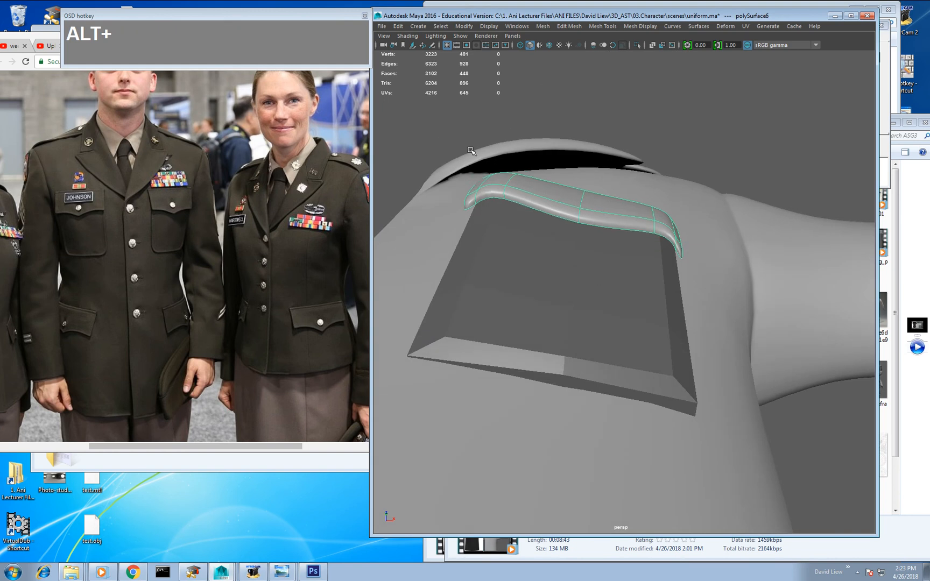
pyautogui.click(493, 26)
pyautogui.moveTo(463, 27)
pyautogui.click(481, 87)
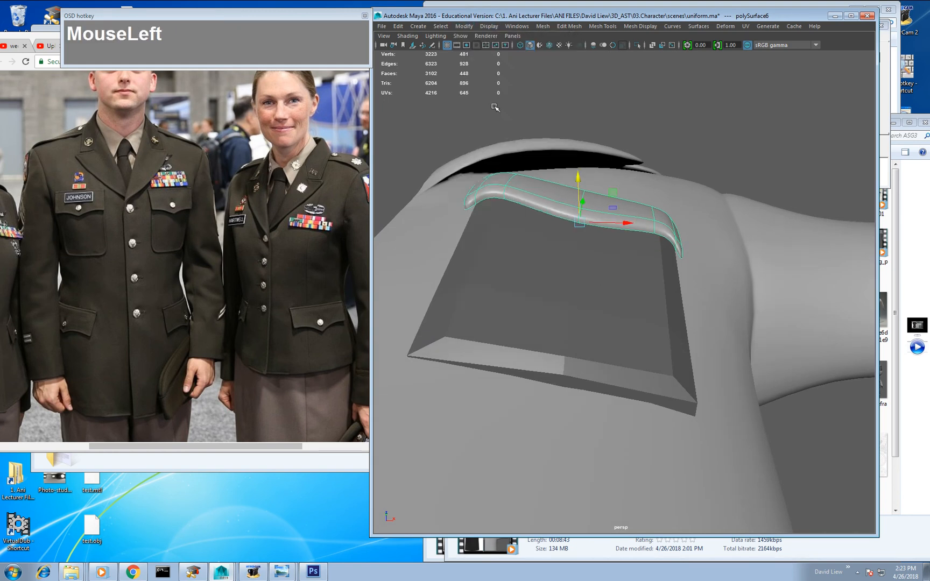
# Step: Turn on smooth preview for the pocket body below the flap and clear the selection
pyautogui.keyDown('alt'); pyautogui.moveTo(622, 205); pyautogui.dragTo(569, 169); pyautogui.keyUp('alt')
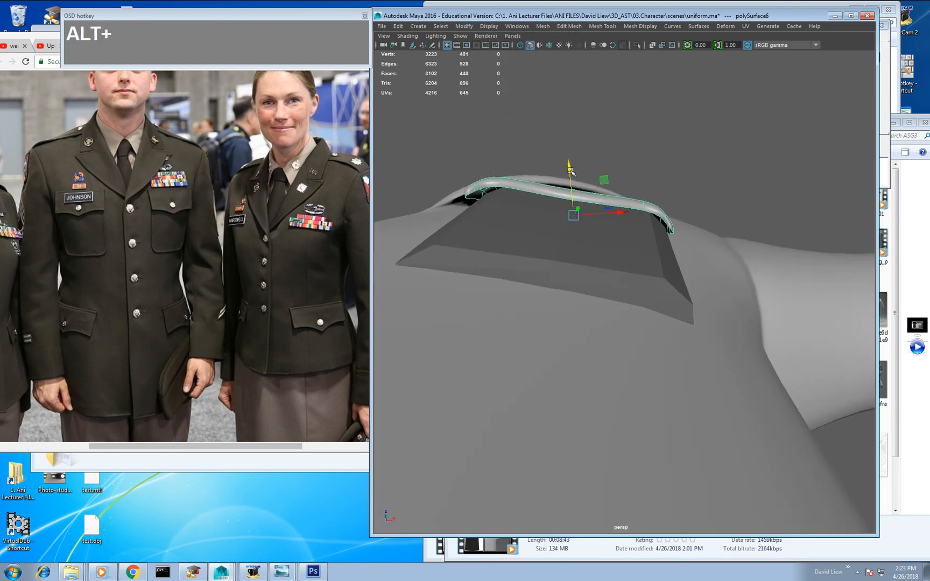
pyautogui.keyDown('alt'); pyautogui.moveTo(630, 191); pyautogui.dragTo(599, 190, button='right'); pyautogui.keyUp('alt')
pyautogui.keyDown('alt'); pyautogui.moveTo(600, 189); pyautogui.dragTo(621, 306); pyautogui.keyUp('alt')
pyautogui.click(598, 353)
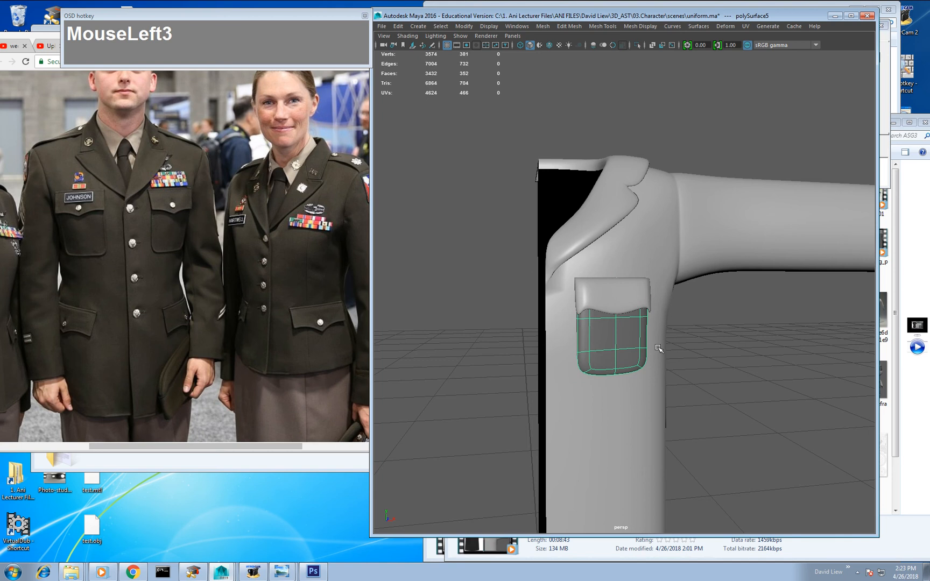
pyautogui.moveTo(702, 353)
pyautogui.keyDown('alt'); pyautogui.mouseDown()
pyautogui.moveTo(736, 354)
pyautogui.moveTo(627, 357)
pyautogui.moveTo(552, 342)
pyautogui.moveTo(687, 354)
pyautogui.mouseUp(); pyautogui.keyUp('alt')
pyautogui.click(688, 354)
# Step: Turn off smooth preview for the chest pocket flap
pyautogui.scroll(-3, 688, 353)
pyautogui.keyDown('alt'); pyautogui.scroll(1, 688, 353); pyautogui.keyUp('alt')
pyautogui.keyDown('alt'); pyautogui.moveTo(688, 353); pyautogui.dragTo(656, 301, button='middle'); pyautogui.keyUp('alt')
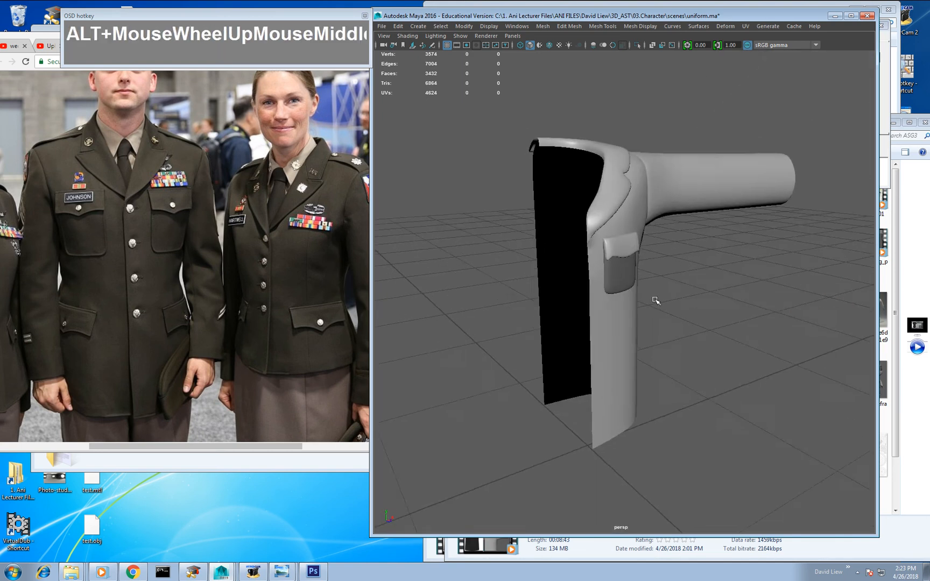
pyautogui.keyDown('alt'); pyautogui.moveTo(656, 301); pyautogui.dragTo(616, 308); pyautogui.keyUp('alt')
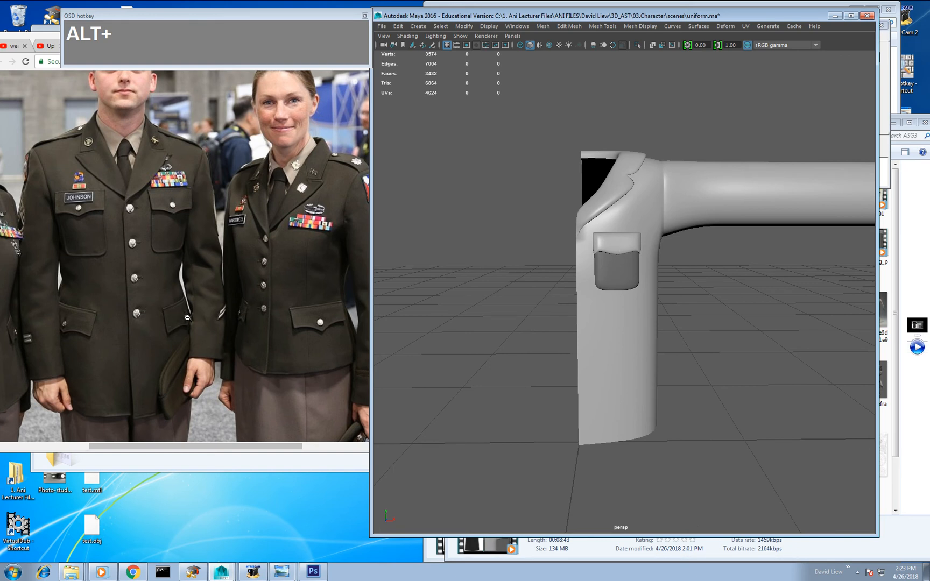
pyautogui.keyDown('alt'); pyautogui.moveTo(624, 267); pyautogui.dragTo(615, 344, button='middle'); pyautogui.keyUp('alt')
pyautogui.keyDown('alt'); pyautogui.scroll(5, 627, 348); pyautogui.keyUp('alt')
pyautogui.click(628, 349)
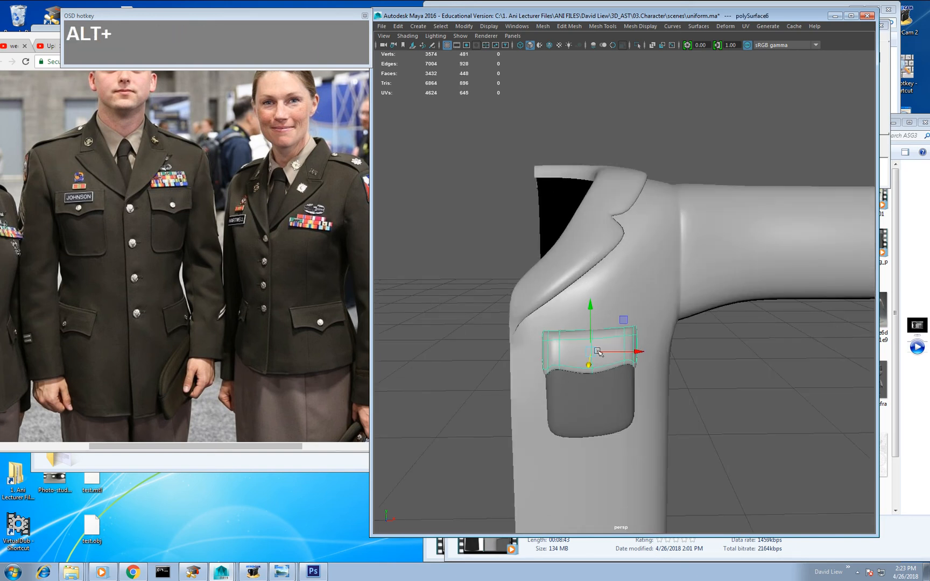
pyautogui.keyDown('alt'); pyautogui.moveTo(600, 353); pyautogui.dragTo(611, 362); pyautogui.keyUp('alt')
pyautogui.keyDown('alt'); pyautogui.moveTo(610, 362); pyautogui.dragTo(592, 394, button='right'); pyautogui.keyUp('alt')
pyautogui.press('1')
# Step: Examine the unsmoothed pocket flap's shape and its fit on the jacket from the front and the side
pyautogui.keyDown('alt'); pyautogui.moveTo(589, 375); pyautogui.dragTo(603, 339, button='middle'); pyautogui.keyUp('alt')
pyautogui.keyDown('alt'); pyautogui.moveTo(603, 339); pyautogui.dragTo(584, 396, button='right'); pyautogui.keyUp('alt')
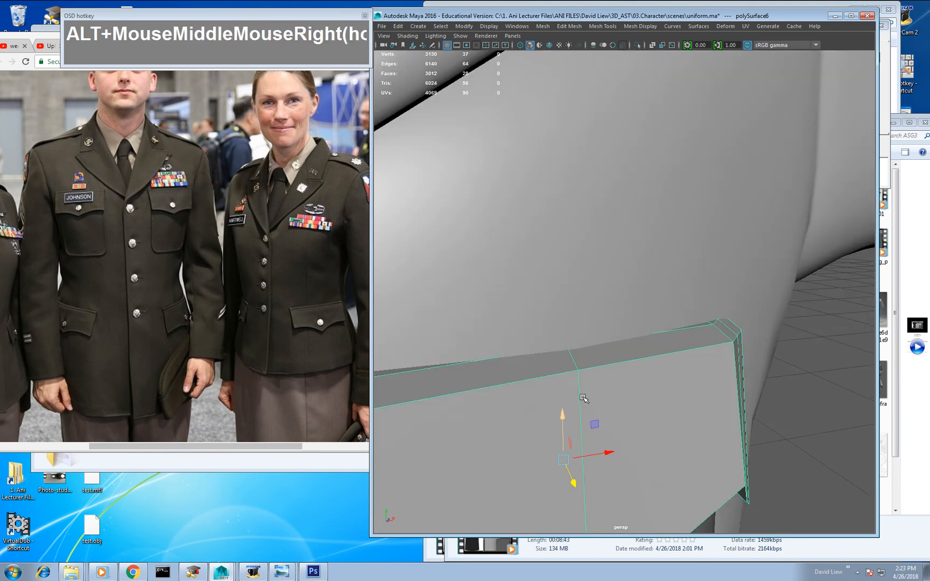
pyautogui.keyDown('alt'); pyautogui.moveTo(565, 356); pyautogui.dragTo(576, 374); pyautogui.keyUp('alt')
pyautogui.keyDown('alt'); pyautogui.moveTo(576, 374); pyautogui.dragTo(575, 357, button='middle'); pyautogui.keyUp('alt')
pyautogui.keyDown('alt'); pyautogui.moveTo(575, 357); pyautogui.dragTo(600, 354); pyautogui.keyUp('alt')
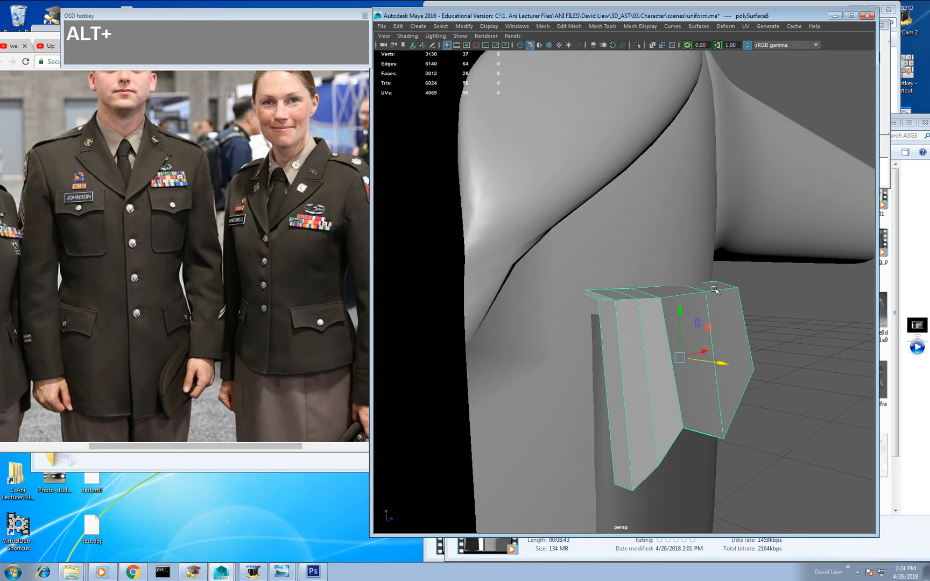
pyautogui.keyDown('alt'); pyautogui.moveTo(685, 288); pyautogui.dragTo(673, 276, button='right'); pyautogui.keyUp('alt')
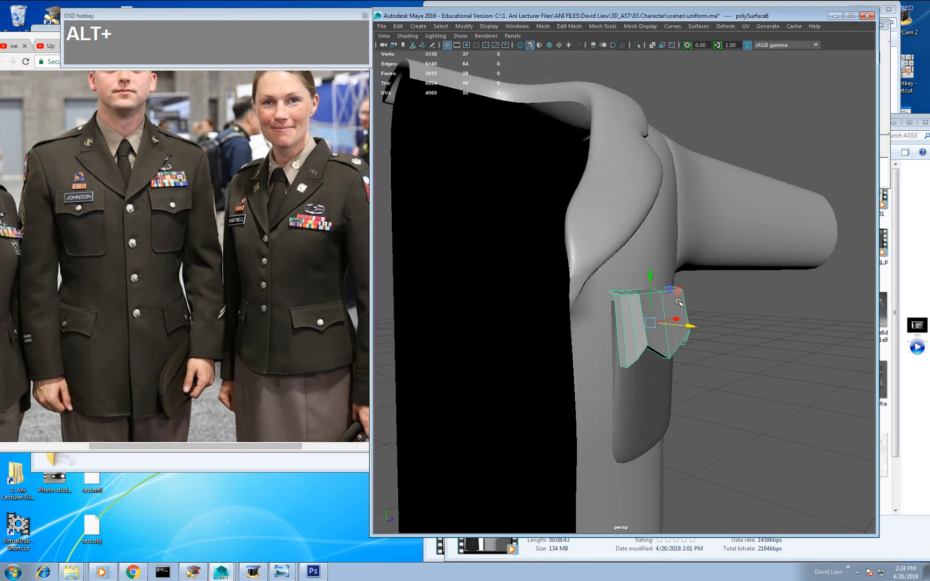
pyautogui.keyDown('alt'); pyautogui.moveTo(674, 286); pyautogui.dragTo(653, 304); pyautogui.keyUp('alt')
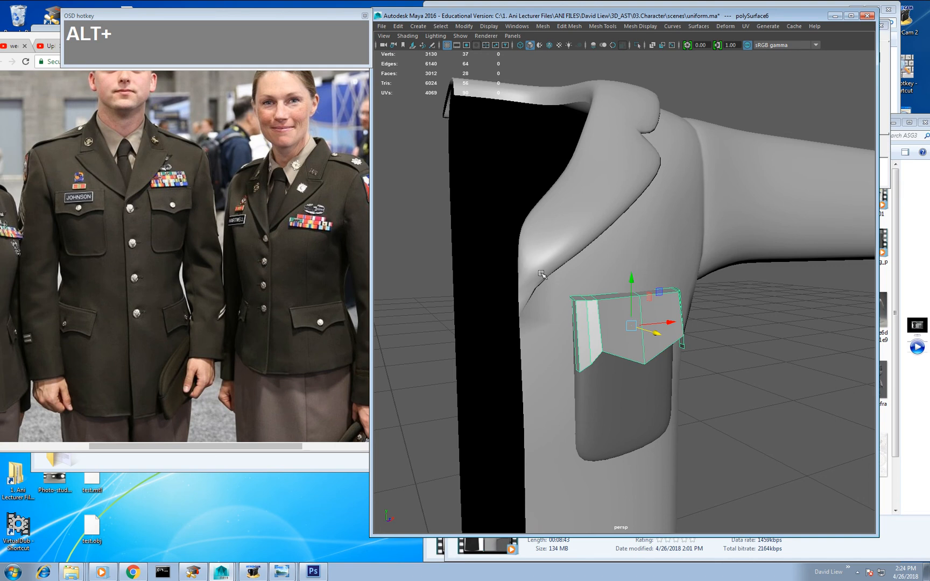
# Step: Duplicate the four jacket faces on top of the shoulder beside the collar as a separate piece, with smooth preview on
pyautogui.click(701, 155)
pyautogui.keyDown('alt'); pyautogui.moveTo(701, 155); pyautogui.dragTo(672, 178, button='right'); pyautogui.keyUp('alt')
pyautogui.keyDown('alt'); pyautogui.moveTo(673, 178); pyautogui.dragTo(644, 203); pyautogui.keyUp('alt')
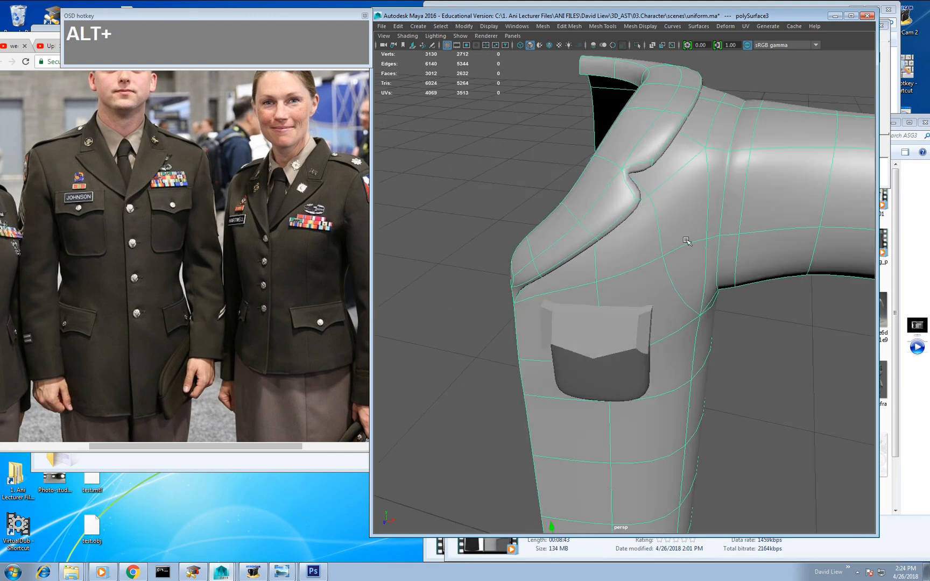
pyautogui.keyDown('alt'); pyautogui.moveTo(686, 241); pyautogui.dragTo(648, 353, button='middle'); pyautogui.keyUp('alt')
pyautogui.keyDown('alt'); pyautogui.moveTo(648, 352); pyautogui.dragTo(645, 253, button='right'); pyautogui.keyUp('alt')
pyautogui.keyDown('alt'); pyautogui.moveTo(645, 253); pyautogui.dragTo(590, 276); pyautogui.keyUp('alt')
pyautogui.moveTo(644, 288); pyautogui.dragTo(643, 314, button='right')
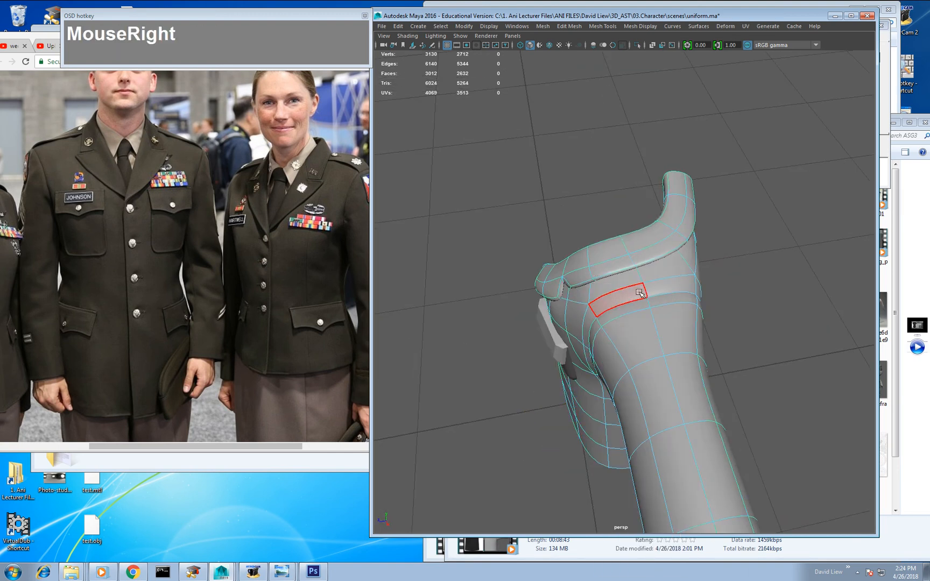
pyautogui.click(639, 278)
pyautogui.keyDown('shift'); pyautogui.click(641, 293); pyautogui.keyUp('shift')
pyautogui.keyDown('shift'); pyautogui.click(653, 274); pyautogui.keyUp('shift')
pyautogui.keyDown('shift'); pyautogui.click(658, 284); pyautogui.keyUp('shift')
pyautogui.moveTo(658, 285)
pyautogui.keyDown('alt'); pyautogui.mouseDown()
pyautogui.moveTo(664, 250)
pyautogui.moveTo(602, 249)
pyautogui.moveTo(663, 272)
pyautogui.moveTo(658, 282)
pyautogui.mouseUp(); pyautogui.keyUp('alt')
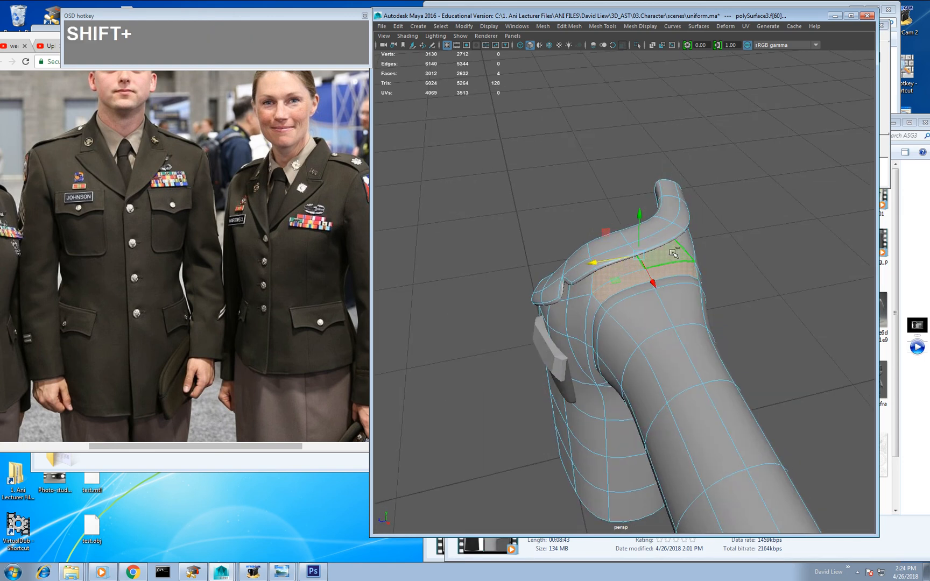
pyautogui.keyDown('shift'); pyautogui.moveTo(673, 252); pyautogui.dragTo(688, 390, button='right'); pyautogui.keyUp('shift')
pyautogui.keyDown('alt'); pyautogui.moveTo(684, 292); pyautogui.dragTo(675, 313, button='middle'); pyautogui.keyUp('alt')
pyautogui.press('w')
pyautogui.press('3')
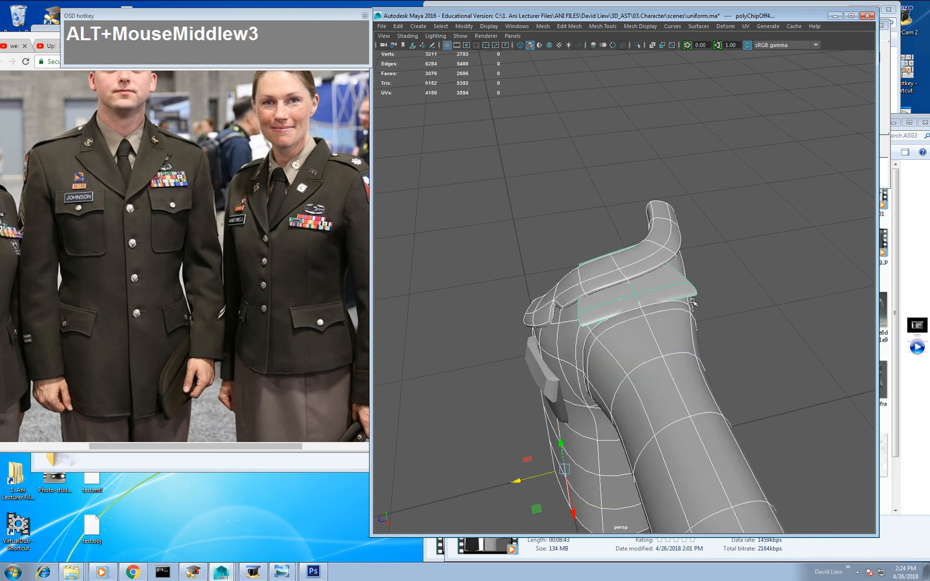
# Step: Try to scale down the faces of the duplicated shoulder piece, and undo the scaling
pyautogui.moveTo(693, 302); pyautogui.dragTo(673, 272, button='right')
pyautogui.click(698, 282)
pyautogui.click(677, 290)
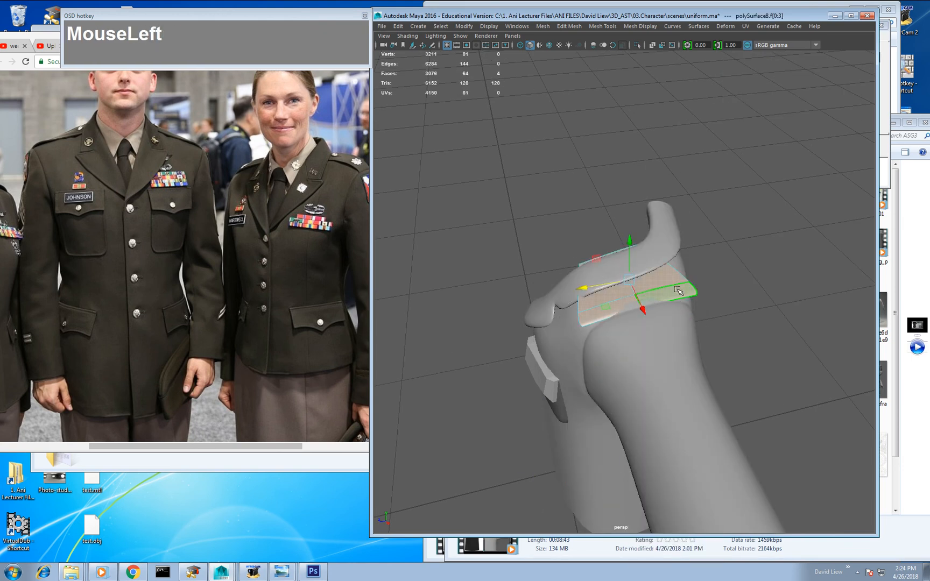
pyautogui.moveTo(589, 291); pyautogui.dragTo(603, 291)
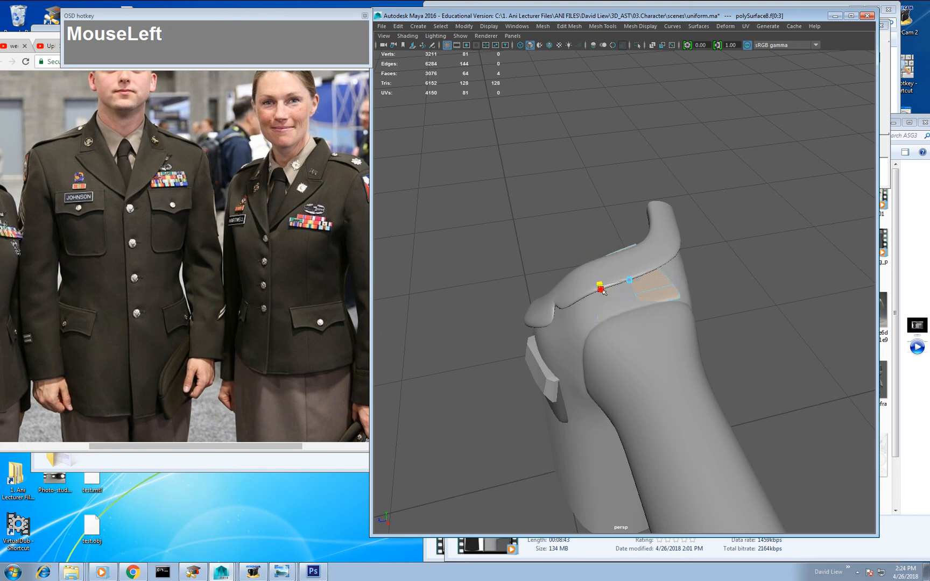
pyautogui.hotkey('ctrl', 'z')
# Step: Straighten the front and back border edges of the duplicated shoulder piece by scaling each pair flat
pyautogui.moveTo(662, 279); pyautogui.dragTo(666, 257, button='right')
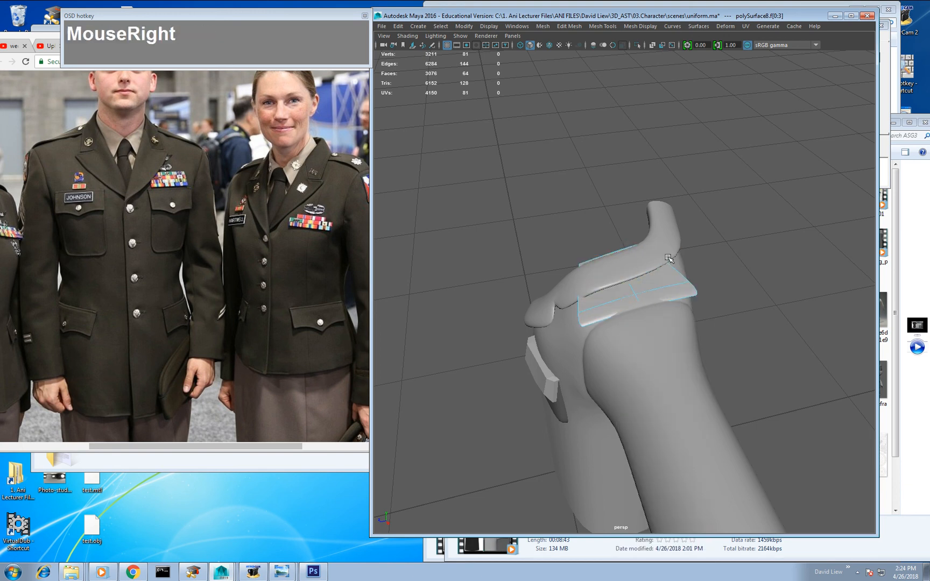
pyautogui.click(683, 274)
pyautogui.keyDown('shift'); pyautogui.click(690, 289); pyautogui.keyUp('shift')
pyautogui.keyDown('shift'); pyautogui.click(693, 288); pyautogui.keyUp('shift')
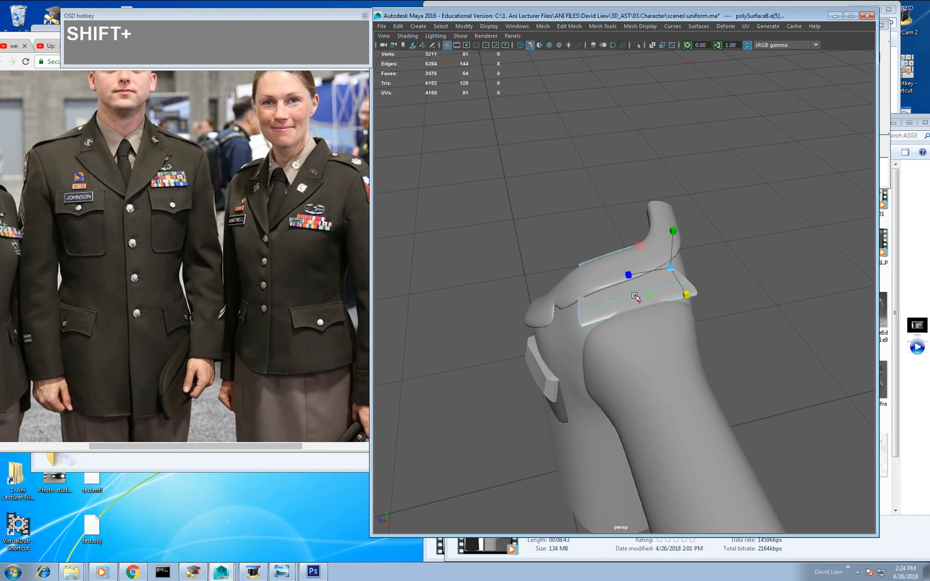
pyautogui.moveTo(635, 298); pyautogui.dragTo(640, 276)
pyautogui.click(584, 300)
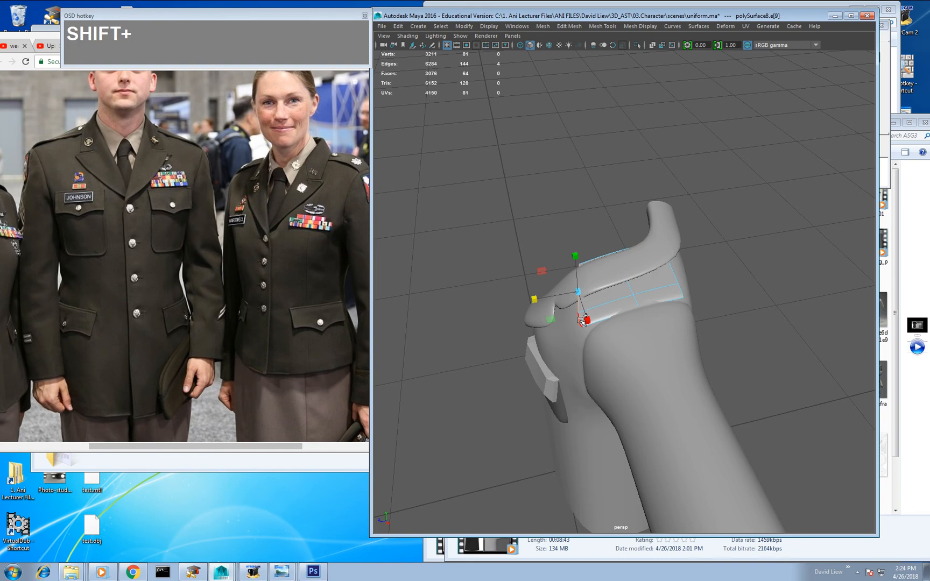
pyautogui.keyDown('shift'); pyautogui.click(583, 319); pyautogui.keyUp('shift')
pyautogui.moveTo(535, 303); pyautogui.dragTo(655, 286)
# Step: Narrow the shoulder piece from front to back by scaling all its vertices into a strap-like strip
pyautogui.moveTo(656, 276); pyautogui.dragTo(607, 274, button='right')
pyautogui.moveTo(549, 212); pyautogui.dragTo(695, 382)
pyautogui.hotkey('shift', 'alt', 'x')
pyautogui.press('r')
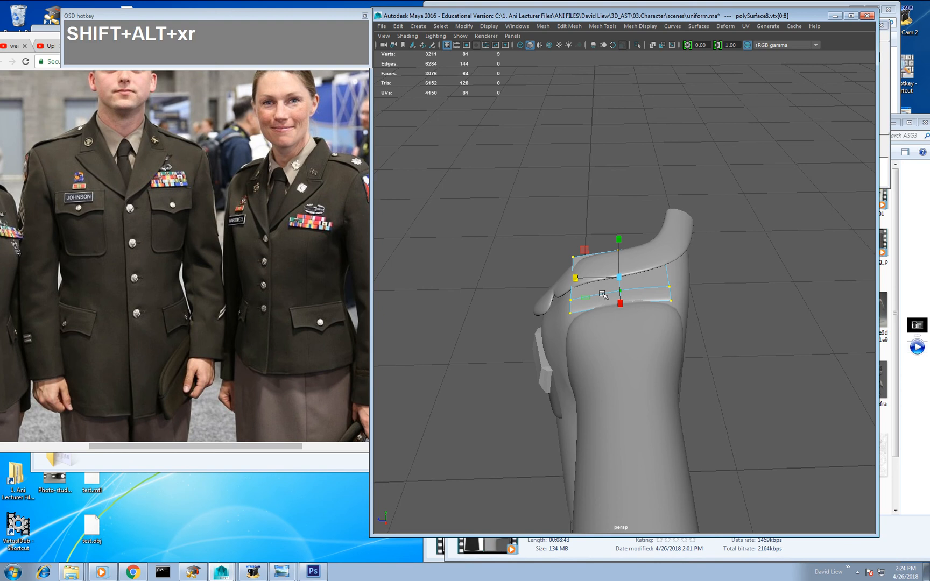
pyautogui.moveTo(575, 278); pyautogui.dragTo(610, 285)
pyautogui.moveTo(610, 285)
pyautogui.keyDown('alt'); pyautogui.mouseDown(button='right')
pyautogui.moveTo(610, 295)
pyautogui.moveTo(619, 290)
pyautogui.mouseUp(button='right'); pyautogui.keyUp('alt')
pyautogui.keyDown('alt'); pyautogui.moveTo(619, 291); pyautogui.dragTo(672, 284); pyautogui.keyUp('alt')
pyautogui.keyDown('alt'); pyautogui.moveTo(673, 283); pyautogui.dragTo(668, 270, button='middle'); pyautogui.keyUp('alt')
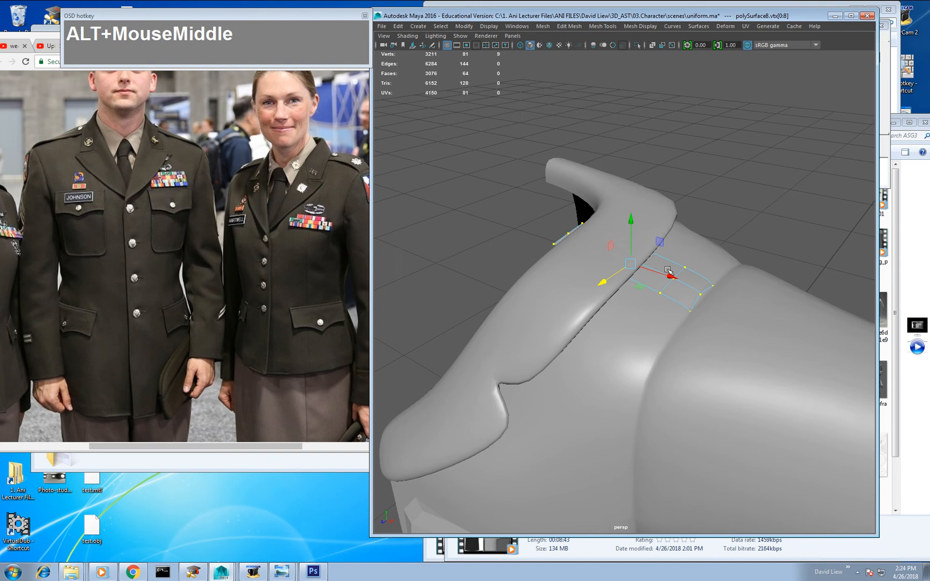
# Step: Raise all faces of the shoulder strip slightly above the jacket's surface
pyautogui.keyDown('alt'); pyautogui.moveTo(670, 265); pyautogui.dragTo(628, 271); pyautogui.keyUp('alt')
pyautogui.moveTo(552, 281); pyautogui.dragTo(693, 259)
pyautogui.rightClick(693, 258)
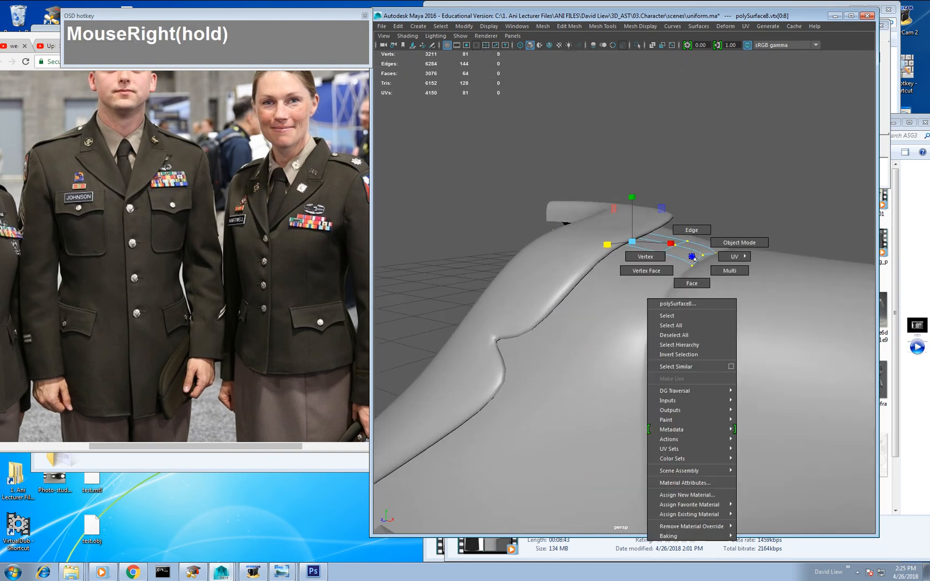
pyautogui.moveTo(693, 281); pyautogui.dragTo(694, 281, button='right')
pyautogui.press('w')
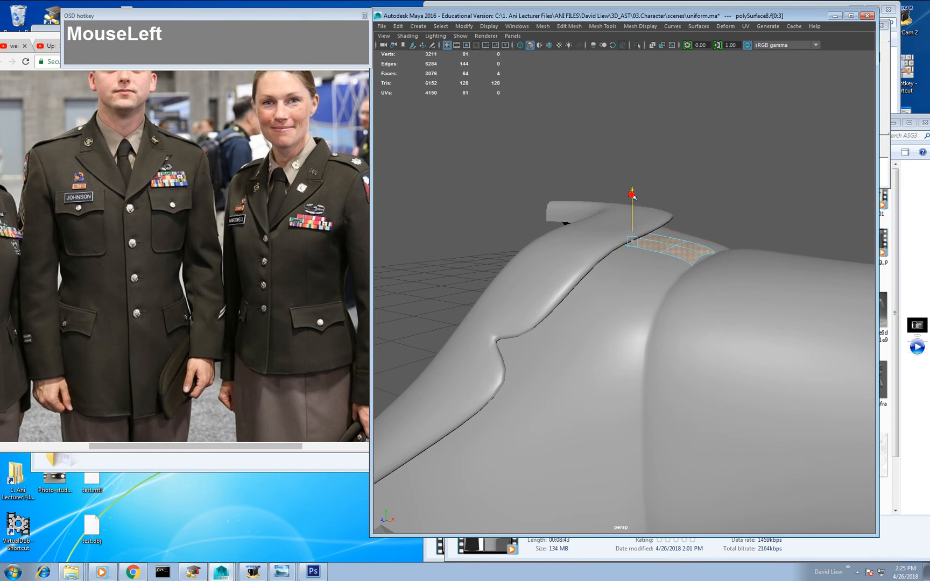
pyautogui.moveTo(633, 193); pyautogui.dragTo(632, 190)
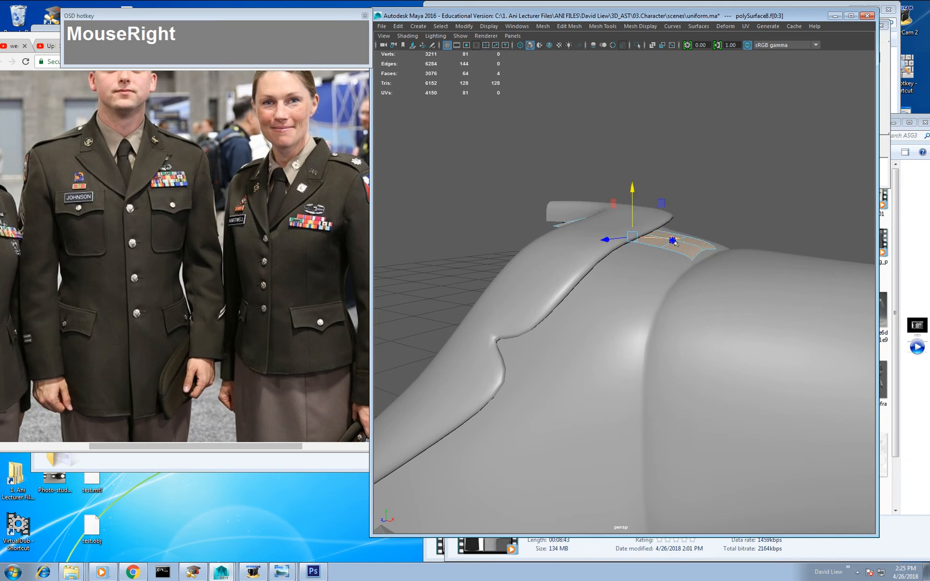
# Step: Extrude the shoulder strip's border edges and move them down to give the strip thickness
pyautogui.moveTo(672, 241); pyautogui.dragTo(661, 210, button='right')
pyautogui.moveTo(674, 253)
pyautogui.keyDown('alt'); pyautogui.mouseDown()
pyautogui.moveTo(666, 275)
pyautogui.moveTo(671, 263)
pyautogui.mouseUp(); pyautogui.keyUp('alt')
pyautogui.hotkey('ctrl', 'e')
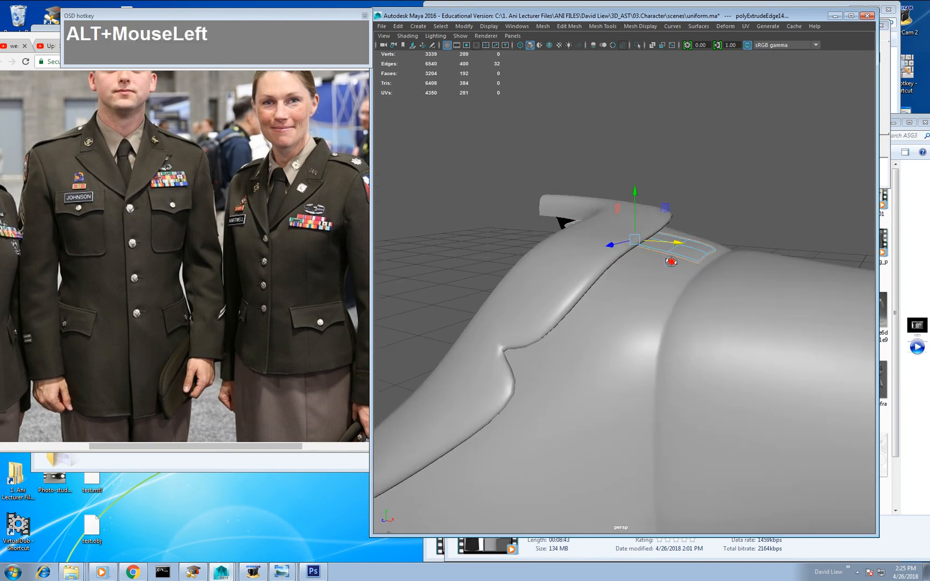
pyautogui.click(635, 192)
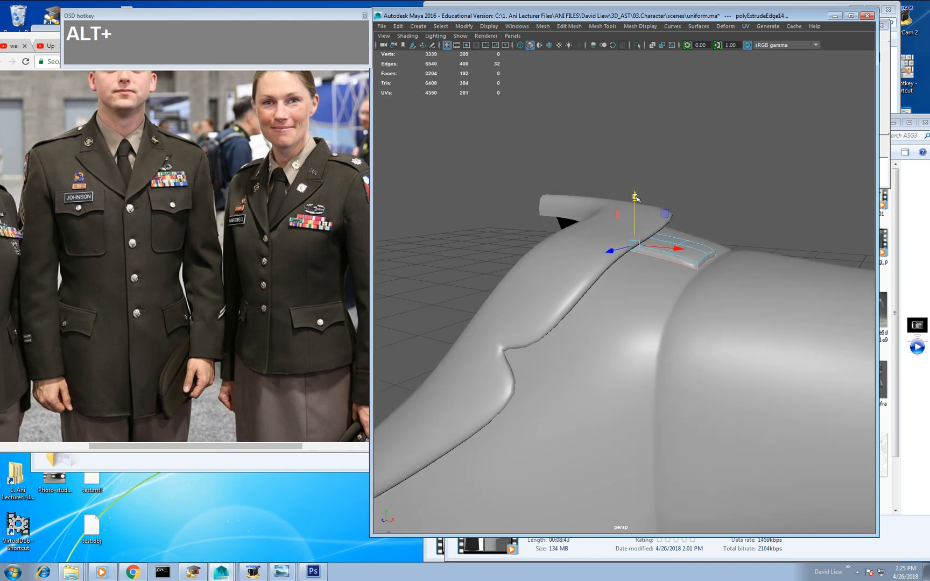
pyautogui.keyDown('alt'); pyautogui.moveTo(636, 198); pyautogui.dragTo(652, 234); pyautogui.keyUp('alt')
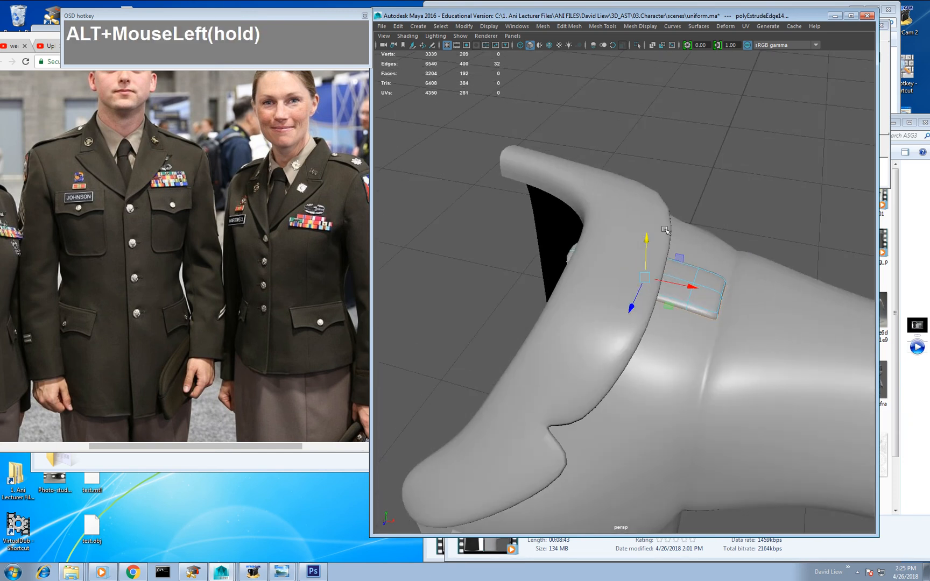
pyautogui.moveTo(698, 284); pyautogui.dragTo(651, 283, button='right')
pyautogui.moveTo(531, 241); pyautogui.dragTo(616, 261)
pyautogui.moveTo(691, 289)
pyautogui.mouseDown(button='right')
pyautogui.moveTo(723, 271)
pyautogui.moveTo(690, 279)
pyautogui.mouseUp(button='right')
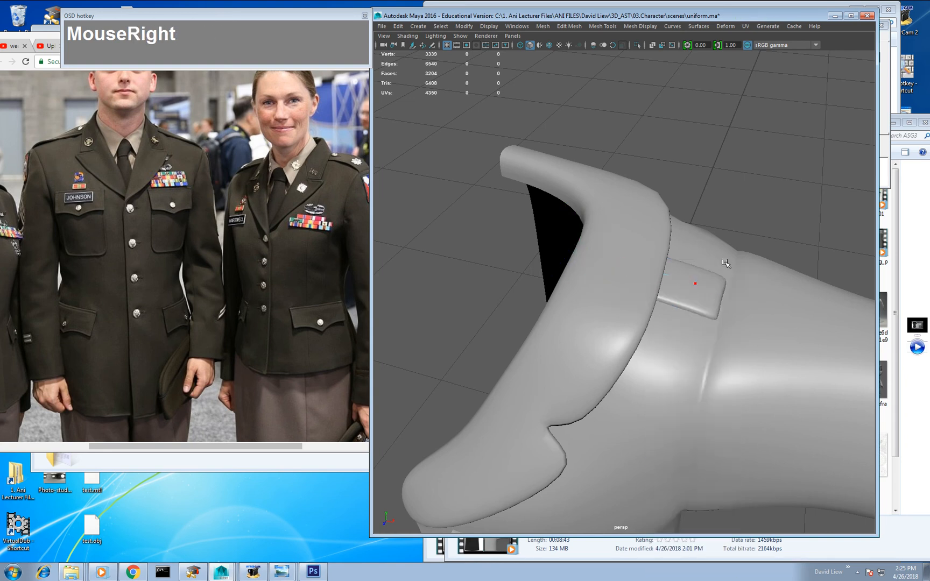
# Step: Examine the whole jacket with its shoulder strap and chest pocket
pyautogui.moveTo(689, 280)
pyautogui.keyDown('alt'); pyautogui.mouseDown()
pyautogui.moveTo(655, 288)
pyautogui.moveTo(664, 320)
pyautogui.moveTo(687, 323)
pyautogui.moveTo(643, 270)
pyautogui.mouseUp(); pyautogui.keyUp('alt')
pyautogui.click(635, 298)
pyautogui.click(601, 288)
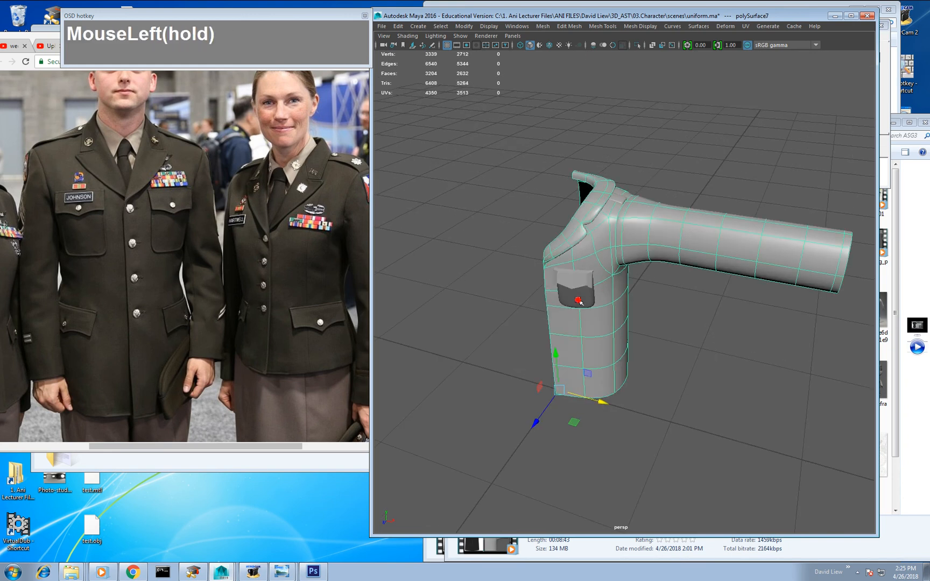
pyautogui.click(578, 300)
pyautogui.keyDown('alt'); pyautogui.moveTo(650, 333); pyautogui.dragTo(642, 251, button='middle'); pyautogui.keyUp('alt')
pyautogui.keyDown('alt'); pyautogui.moveTo(585, 283); pyautogui.dragTo(630, 297, button='right'); pyautogui.keyUp('alt')
pyautogui.keyDown('alt'); pyautogui.moveTo(567, 256); pyautogui.dragTo(596, 301, button='middle'); pyautogui.keyUp('alt')
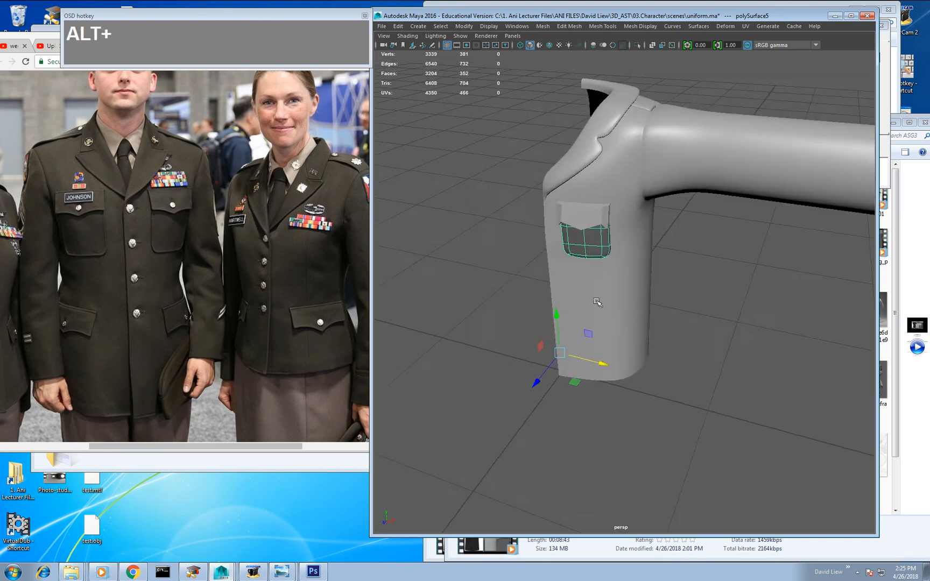
pyautogui.keyDown('alt'); pyautogui.moveTo(537, 237); pyautogui.dragTo(551, 229); pyautogui.keyUp('alt')
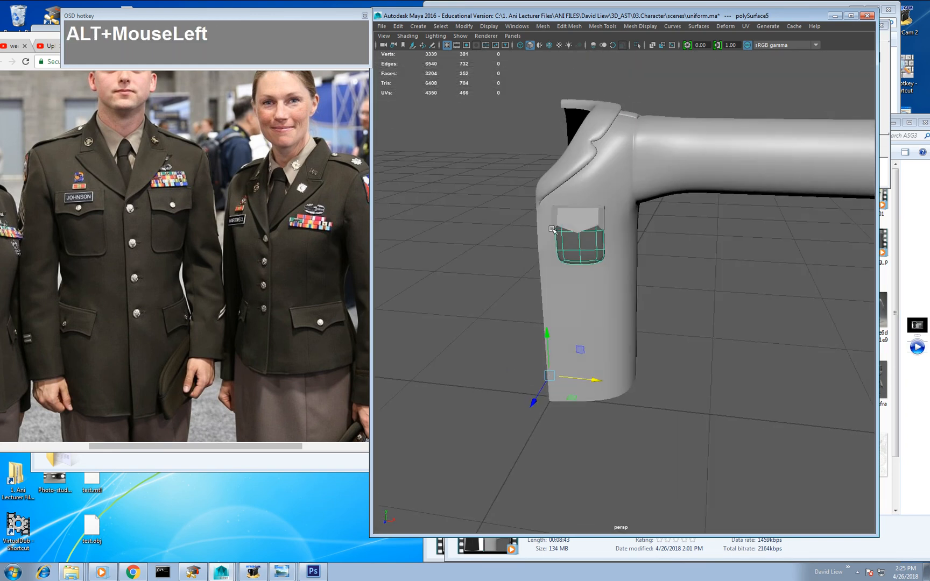
# Step: Create a polygon sphere with 6 axis subdivisions and 3 height subdivisions for a button
pyautogui.click(398, 27)
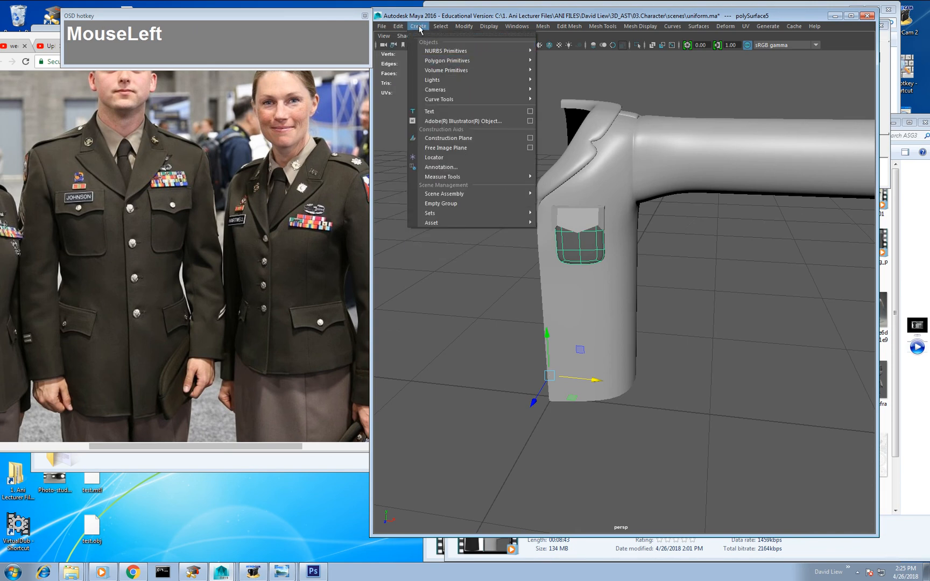
pyautogui.click(450, 90)
pyautogui.hotkey('ctrl', 'space')
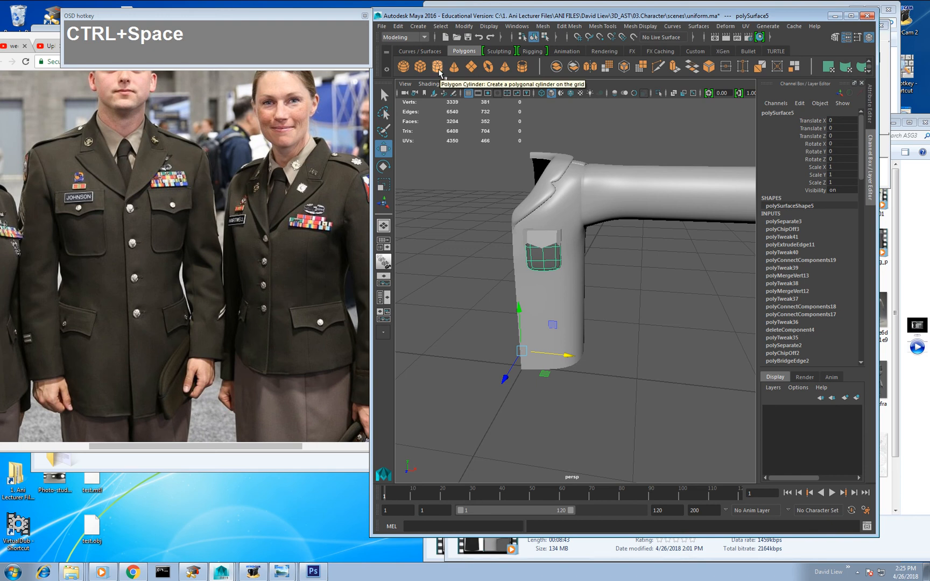
pyautogui.click(403, 66)
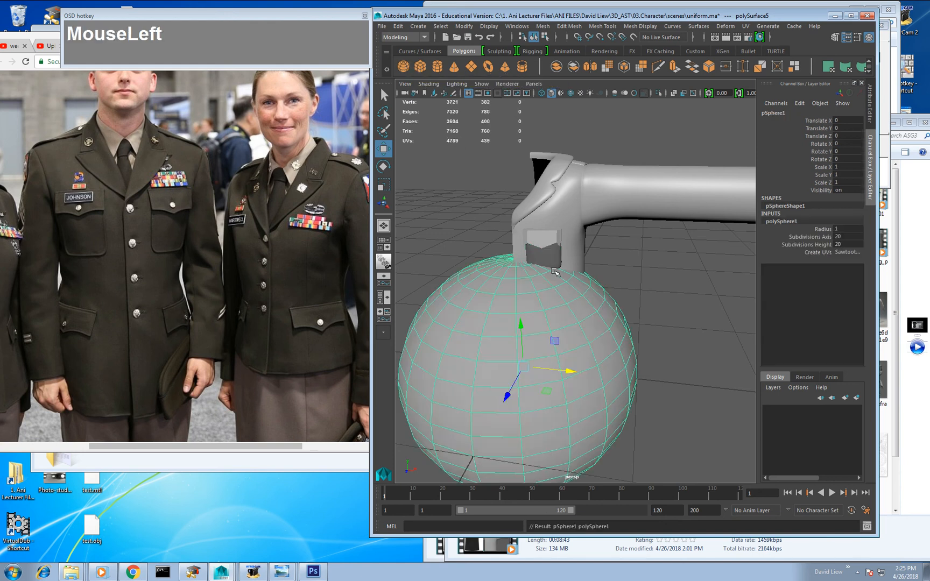
pyautogui.keyDown('alt'); pyautogui.moveTo(555, 272); pyautogui.dragTo(532, 269); pyautogui.keyUp('alt')
pyautogui.click(838, 238)
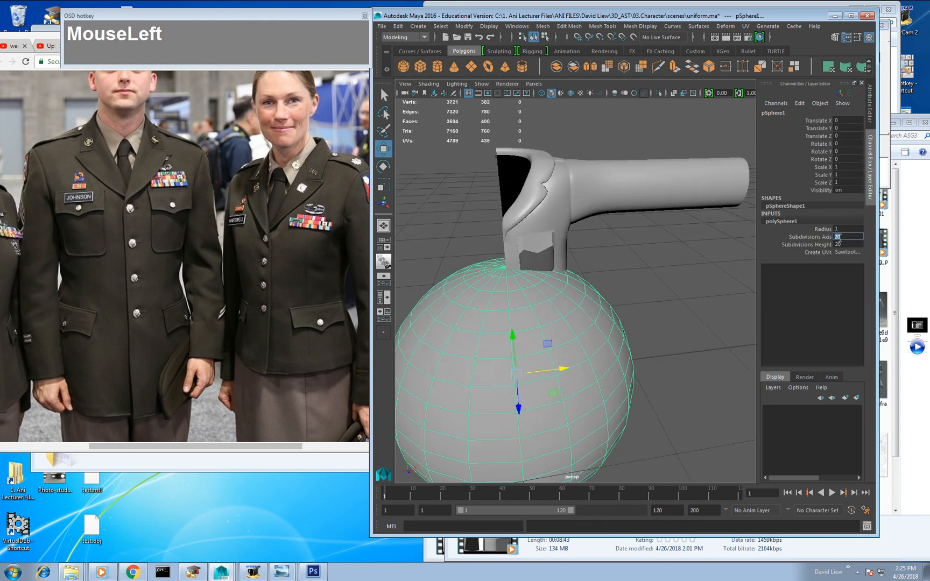
pyautogui.write('6')
pyautogui.press('Tab')
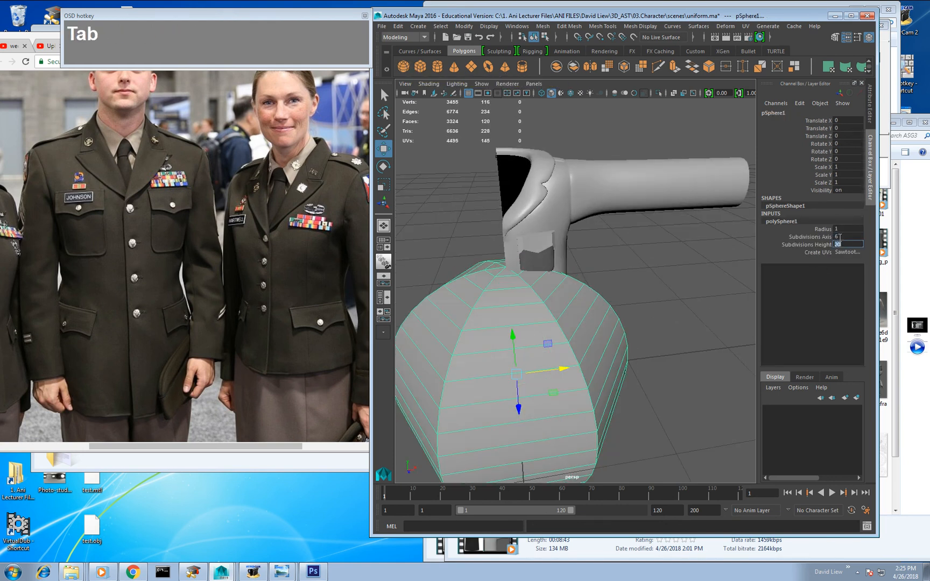
pyautogui.write('3')
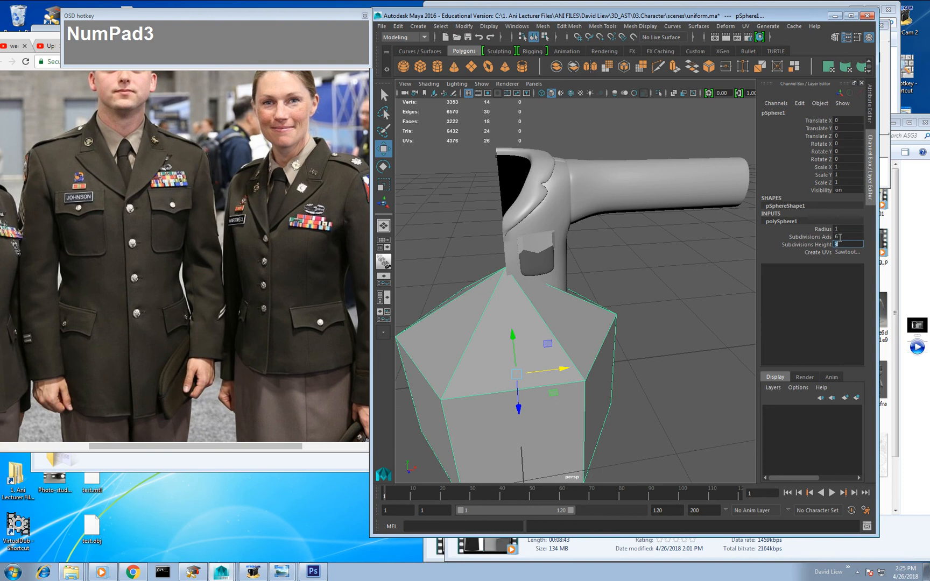
# Step: Flatten the low-poly sphere vertically into a disc with a Y scale of about 0.146
pyautogui.keyDown('alt'); pyautogui.moveTo(547, 392); pyautogui.dragTo(543, 299, button='right'); pyautogui.keyUp('alt')
pyautogui.press('r')
pyautogui.moveTo(556, 318); pyautogui.dragTo(560, 313)
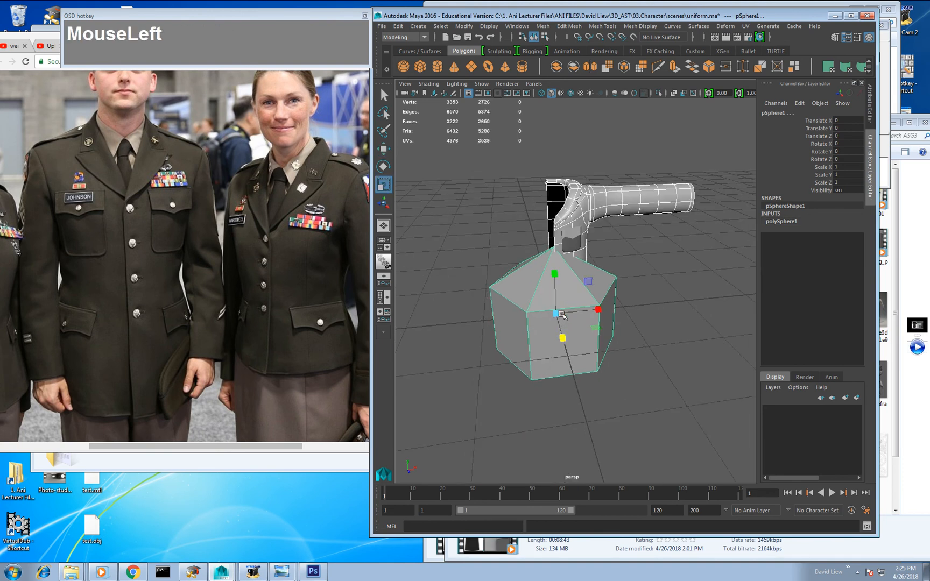
pyautogui.hotkey('ctrl', 'z')
pyautogui.moveTo(555, 273); pyautogui.dragTo(557, 324)
# Step: Delete the six triangular faces on the underside of the flattened sphere
pyautogui.moveTo(557, 324); pyautogui.dragTo(559, 336, button='right')
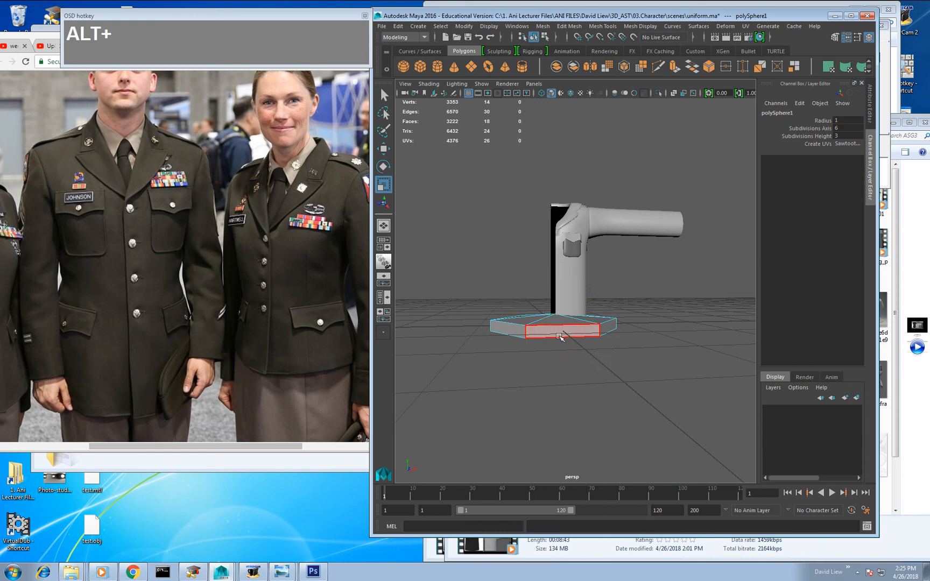
pyautogui.keyDown('alt'); pyautogui.moveTo(560, 337); pyautogui.dragTo(549, 322); pyautogui.keyUp('alt')
pyautogui.click(556, 329)
pyautogui.keyDown('shift'); pyautogui.click(531, 332); pyautogui.keyUp('shift')
pyautogui.keyDown('shift'); pyautogui.click(537, 344); pyautogui.keyUp('shift')
pyautogui.keyDown('shift'); pyautogui.click(555, 346); pyautogui.keyUp('shift')
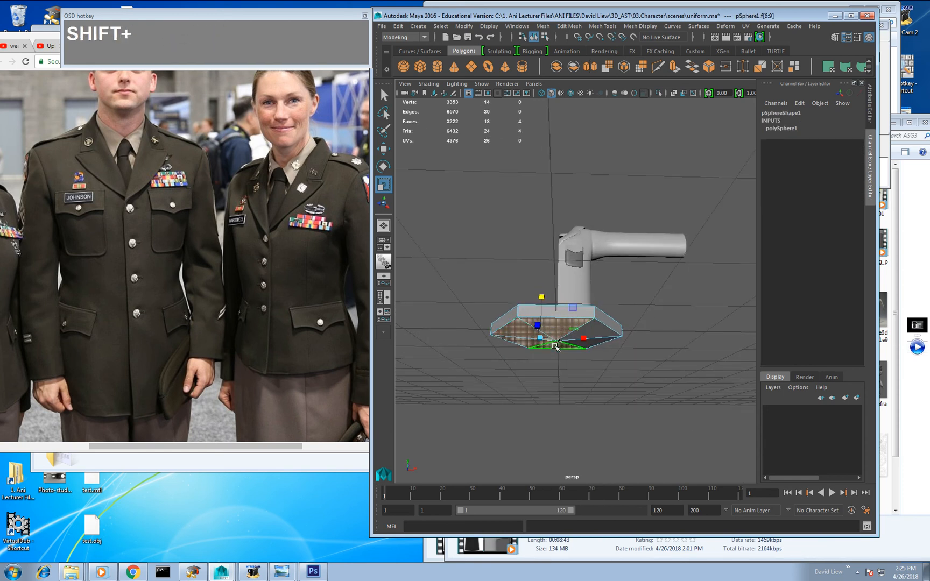
pyautogui.keyDown('shift'); pyautogui.click(592, 345); pyautogui.keyUp('shift')
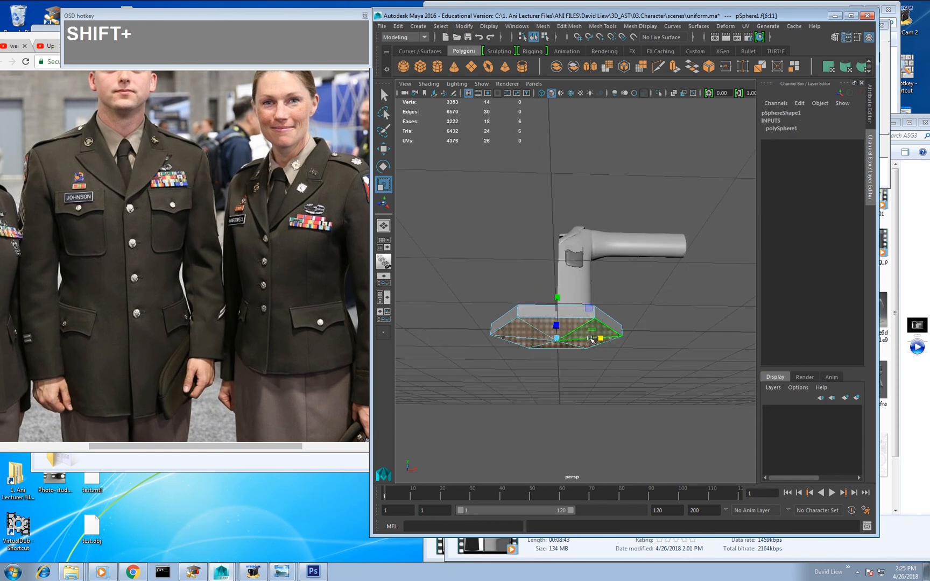
pyautogui.hotkey('shift', 'Delete')
# Step: Show the button disc in smooth preview and scale it down uniformly to about 0.062 in X and Z
pyautogui.keyDown('alt'); pyautogui.moveTo(591, 340); pyautogui.dragTo(571, 332); pyautogui.keyUp('alt')
pyautogui.press('3')
pyautogui.keyDown('alt'); pyautogui.moveTo(571, 332); pyautogui.dragTo(619, 278, button='right'); pyautogui.keyUp('alt')
pyautogui.click(588, 343)
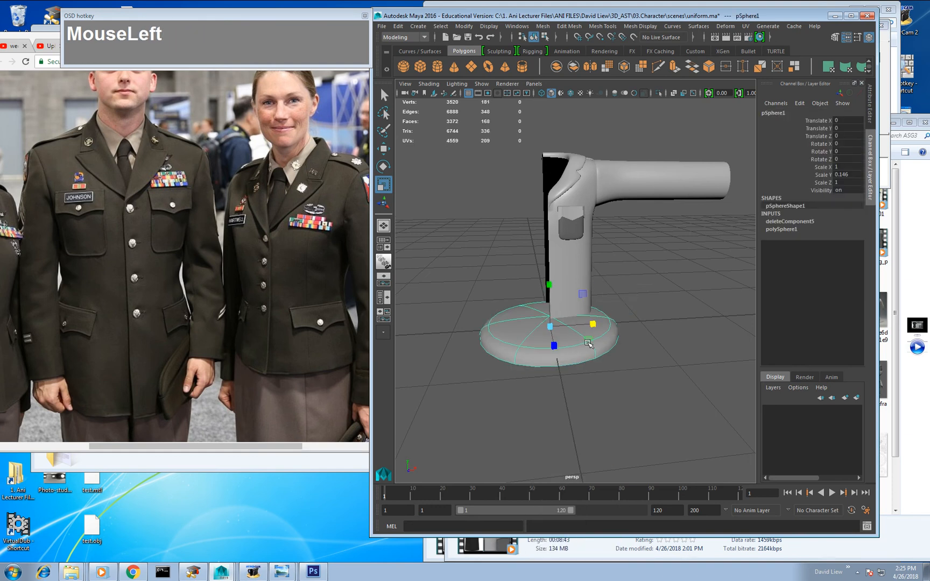
pyautogui.moveTo(548, 327); pyautogui.dragTo(455, 343)
pyautogui.press('f')
pyautogui.moveTo(570, 293); pyautogui.dragTo(515, 302)
pyautogui.rightClick(573, 295)
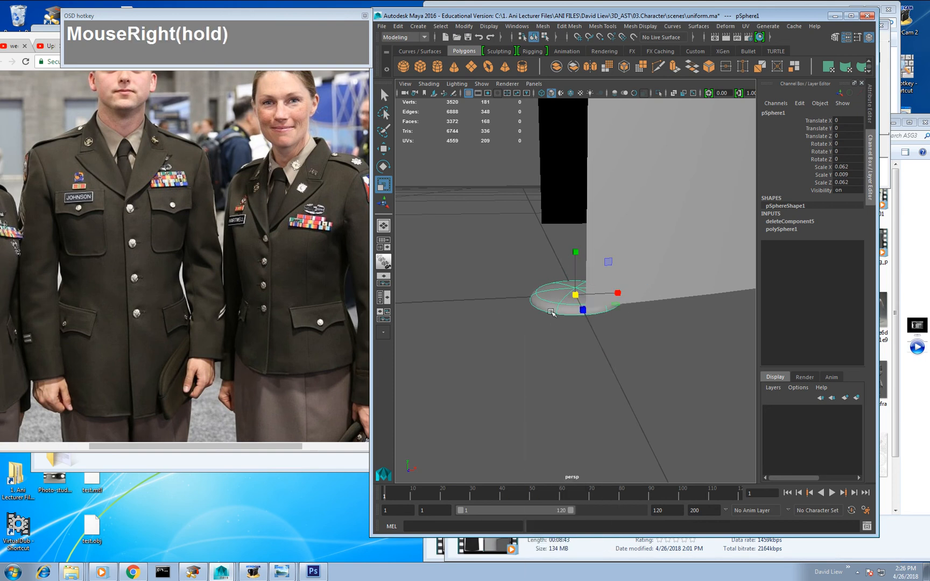
# Step: Rotate the button 90 degrees about X so it stands upright
pyautogui.click(574, 291)
pyautogui.press('e')
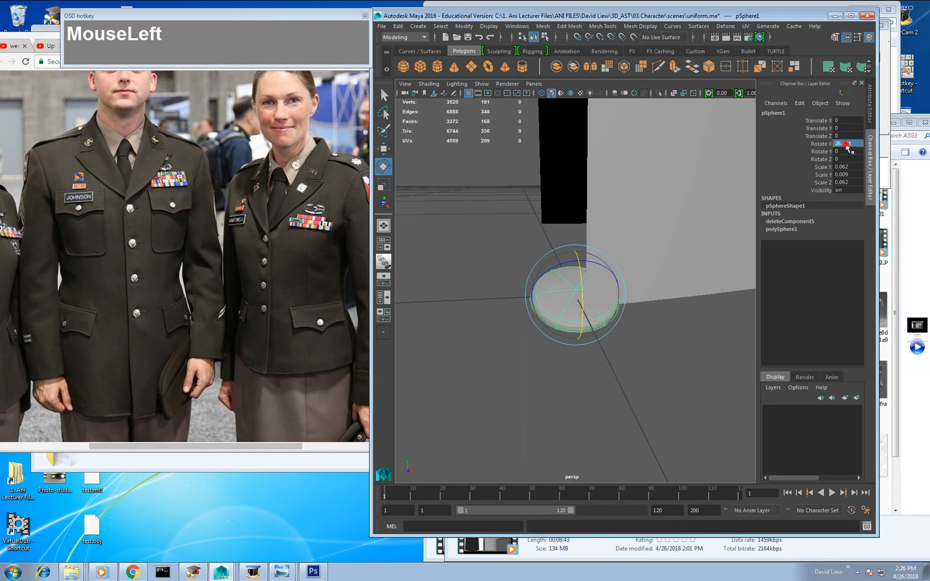
pyautogui.write('90')
pyautogui.press('Return')
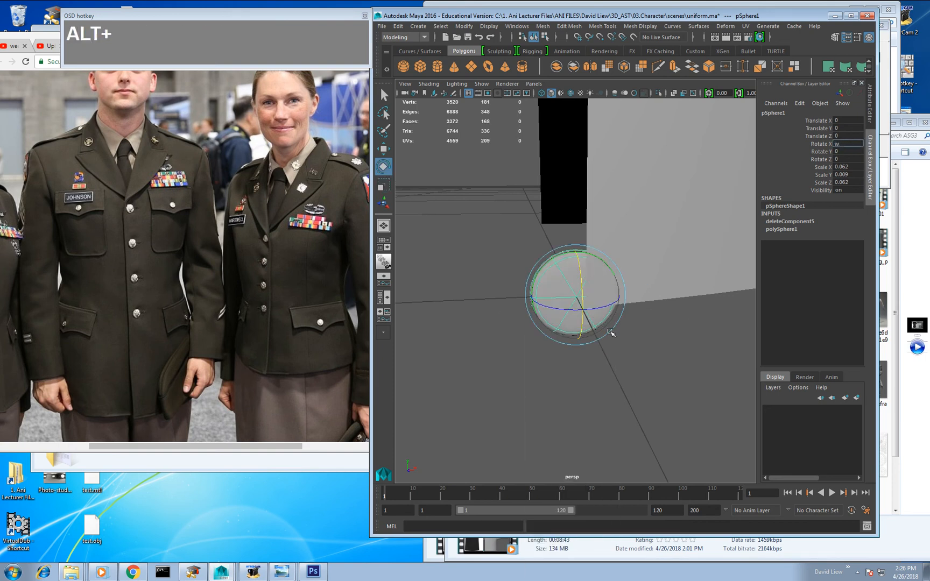
# Step: Move the button in front of the jacket at about Z 0.115 and raise it to about Y 1.154 at chest height
pyautogui.moveTo(608, 327)
pyautogui.keyDown('alt'); pyautogui.mouseDown()
pyautogui.moveTo(570, 258)
pyautogui.moveTo(584, 302)
pyautogui.moveTo(605, 320)
pyautogui.mouseUp(); pyautogui.keyUp('alt')
pyautogui.press('w')
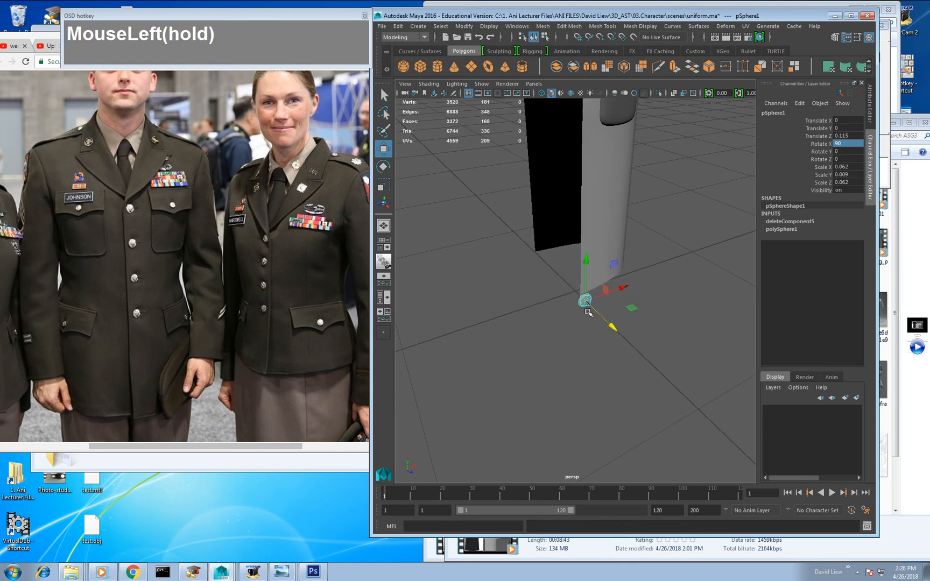
pyautogui.rightClick(579, 293)
pyautogui.moveTo(597, 552); pyautogui.dragTo(650, 548, button='right')
pyautogui.press('w')
pyautogui.keyDown('alt'); pyautogui.moveTo(618, 377); pyautogui.dragTo(583, 335); pyautogui.keyUp('alt')
pyautogui.click(583, 332)
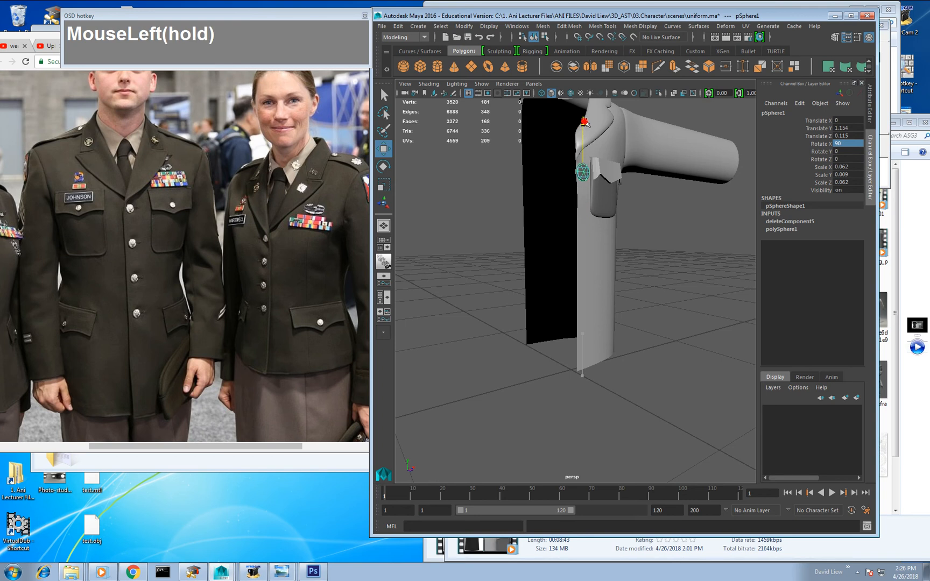
pyautogui.keyDown('alt'); pyautogui.moveTo(599, 148); pyautogui.dragTo(579, 227); pyautogui.keyUp('alt')
# Step: Scale the button down to about 0.039 in X and Z in the front view
pyautogui.press('space')
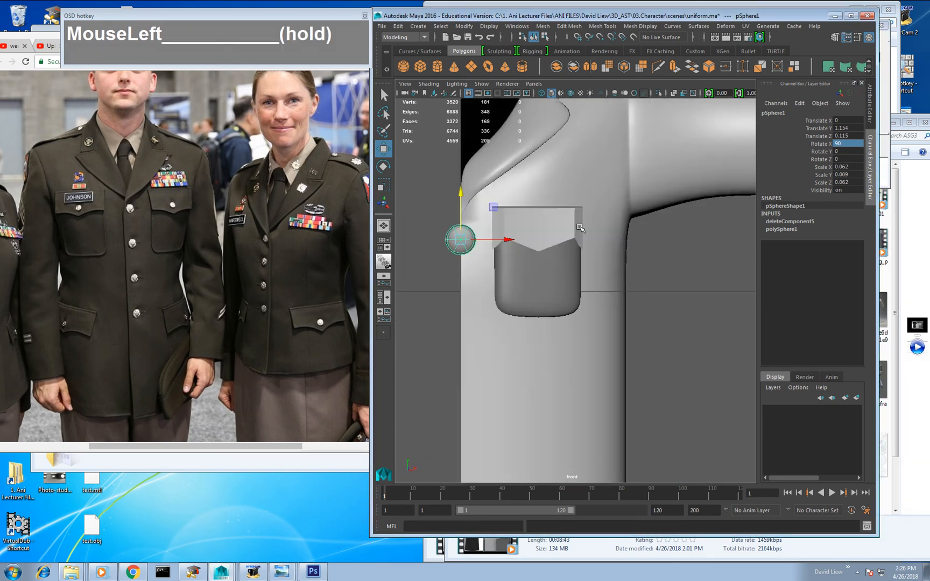
pyautogui.scroll(3, 570, 231)
pyautogui.keyDown('alt'); pyautogui.moveTo(495, 250); pyautogui.dragTo(525, 248, button='middle'); pyautogui.keyUp('alt')
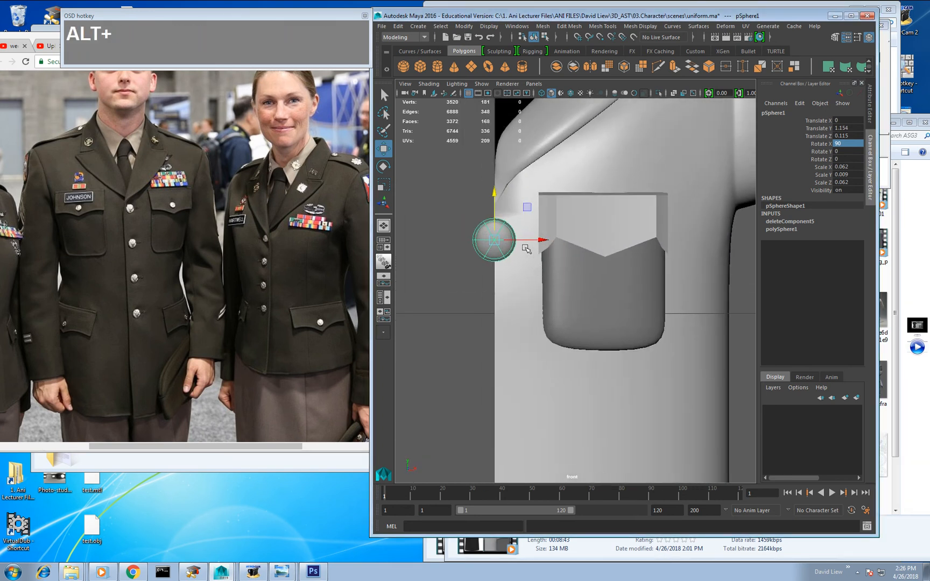
pyautogui.hotkey('alt', 'r')
pyautogui.moveTo(494, 243); pyautogui.dragTo(484, 244)
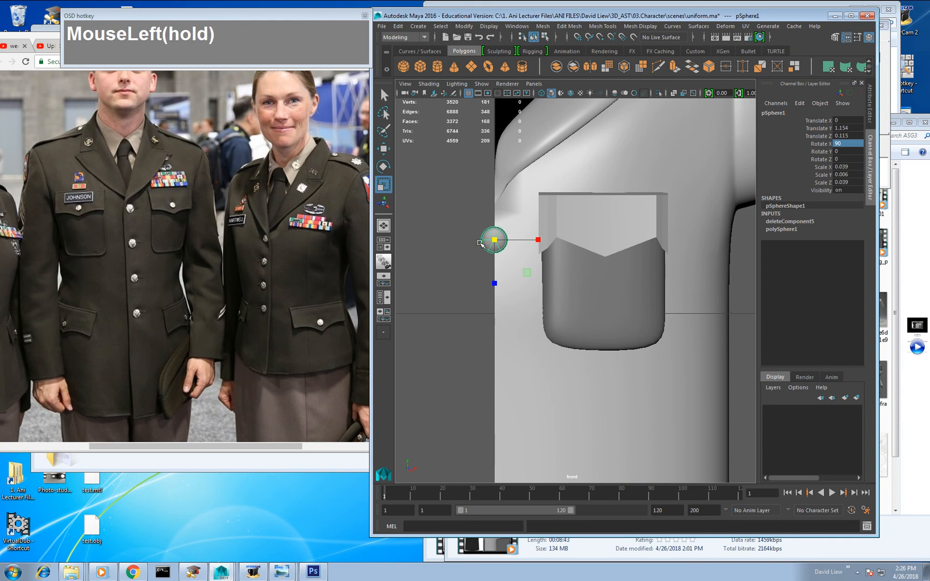
# Step: Duplicate the button and place the copy below it along the jacket's front edge
pyautogui.hotkey('alt', 'w')
pyautogui.scroll(-3, 506, 266)
pyautogui.hotkey('alt', 'f')
pyautogui.keyDown('alt'); pyautogui.moveTo(557, 296); pyautogui.dragTo(548, 298, button='right'); pyautogui.keyUp('alt')
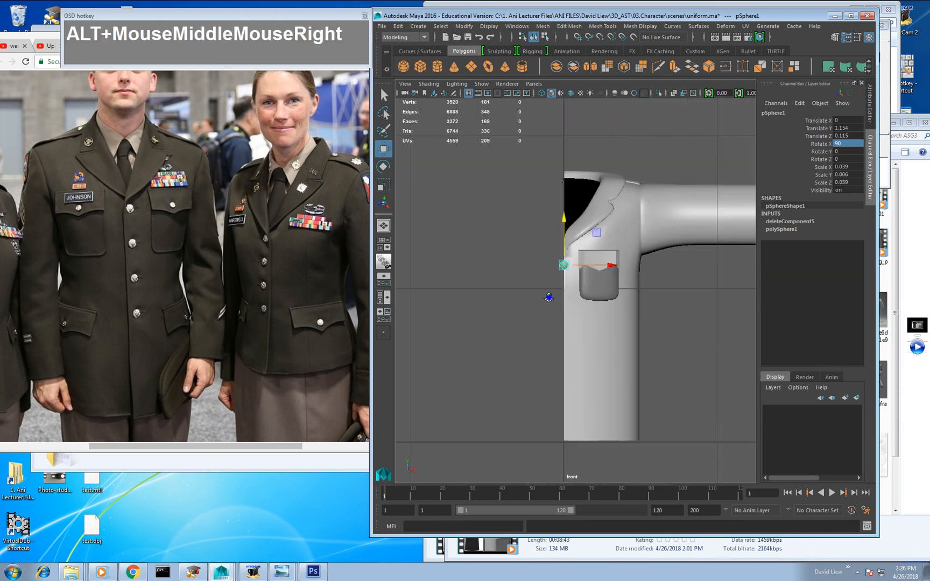
pyautogui.keyDown('alt'); pyautogui.moveTo(548, 297); pyautogui.dragTo(546, 286, button='middle'); pyautogui.keyUp('alt')
pyautogui.keyDown('alt'); pyautogui.moveTo(545, 286); pyautogui.dragTo(566, 336, button='right'); pyautogui.keyUp('alt')
pyautogui.keyDown('alt'); pyautogui.moveTo(567, 336); pyautogui.dragTo(581, 297, button='middle'); pyautogui.keyUp('alt')
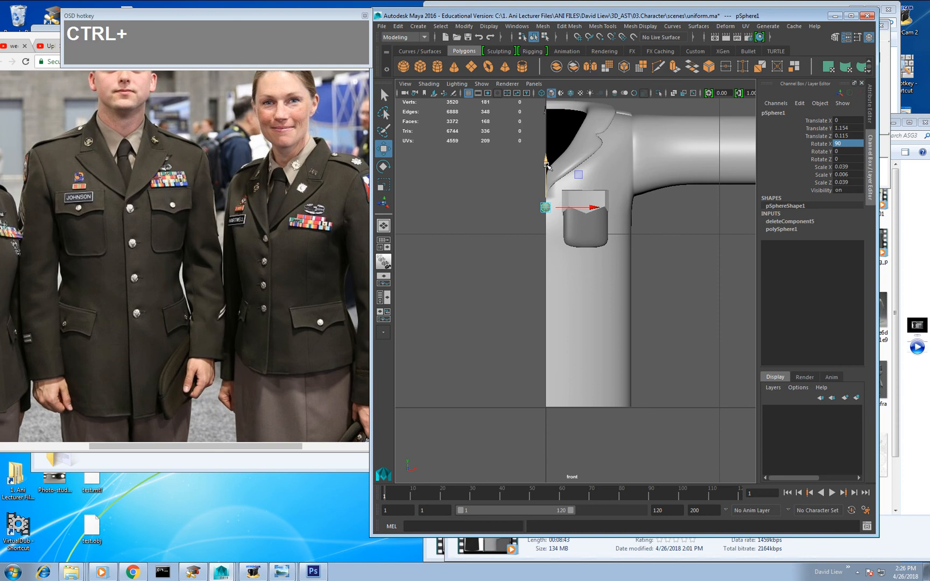
pyautogui.hotkey('ctrl', 'd')
pyautogui.moveTo(547, 166); pyautogui.dragTo(559, 245)
# Step: Duplicate both buttons and move the copies down to form an evenly spaced column of four
pyautogui.keyDown('shift'); pyautogui.click(548, 206); pyautogui.keyUp('shift')
pyautogui.hotkey('ctrl', 'd')
pyautogui.click(549, 173)
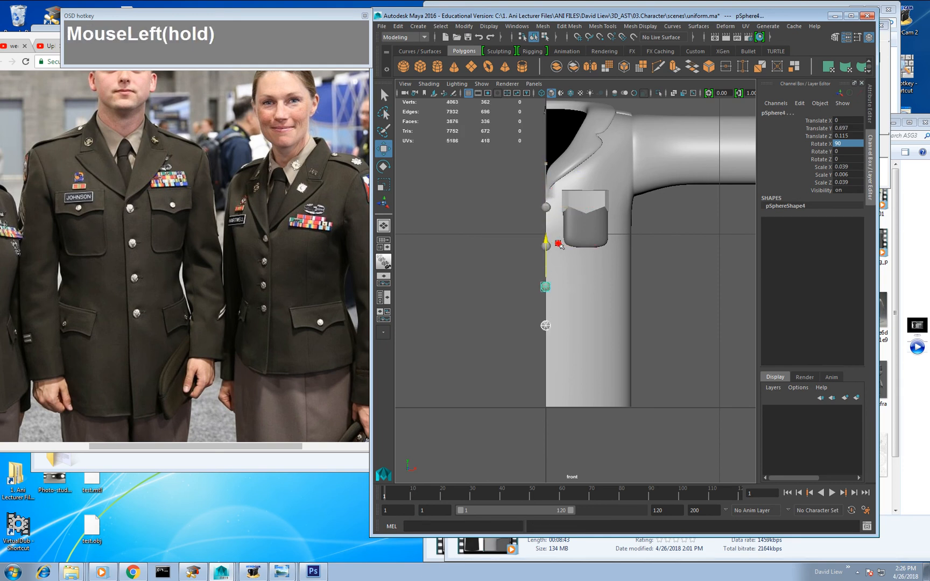
# Step: Try to shift all four buttons slightly sideways from the jacket's front edge
pyautogui.keyDown('shift'); pyautogui.click(545, 206); pyautogui.keyUp('shift')
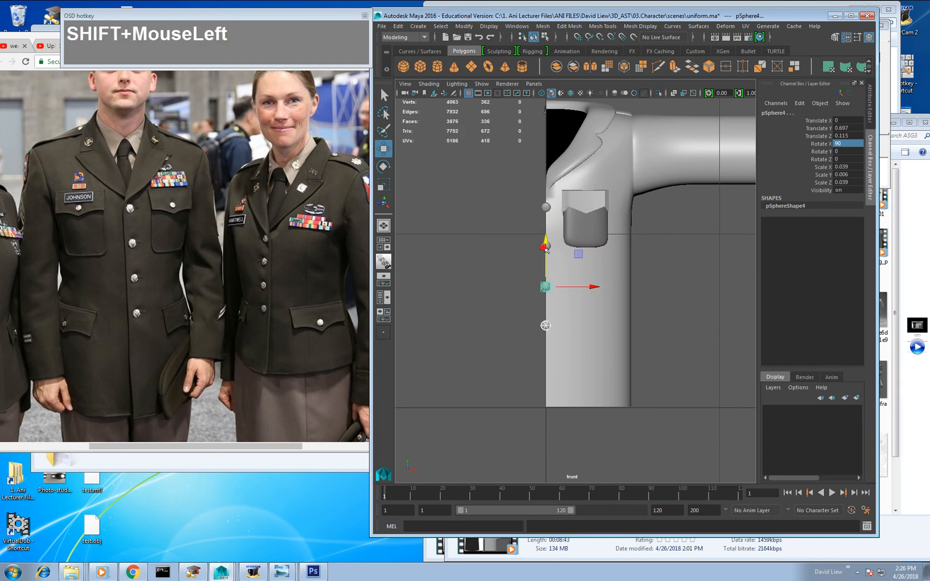
pyautogui.keyDown('shift'); pyautogui.click(560, 239); pyautogui.keyUp('shift')
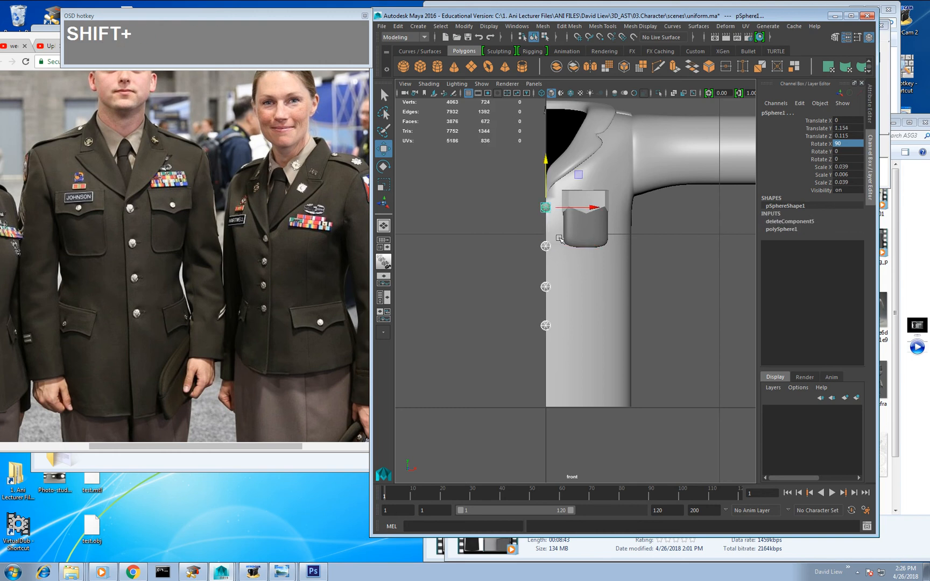
pyautogui.click(588, 211)
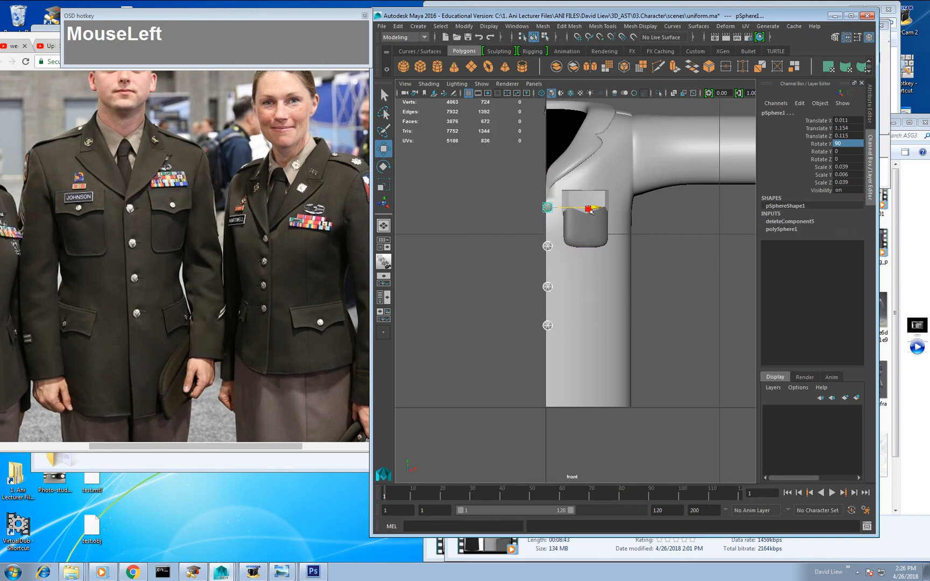
pyautogui.moveTo(590, 210); pyautogui.dragTo(587, 210)
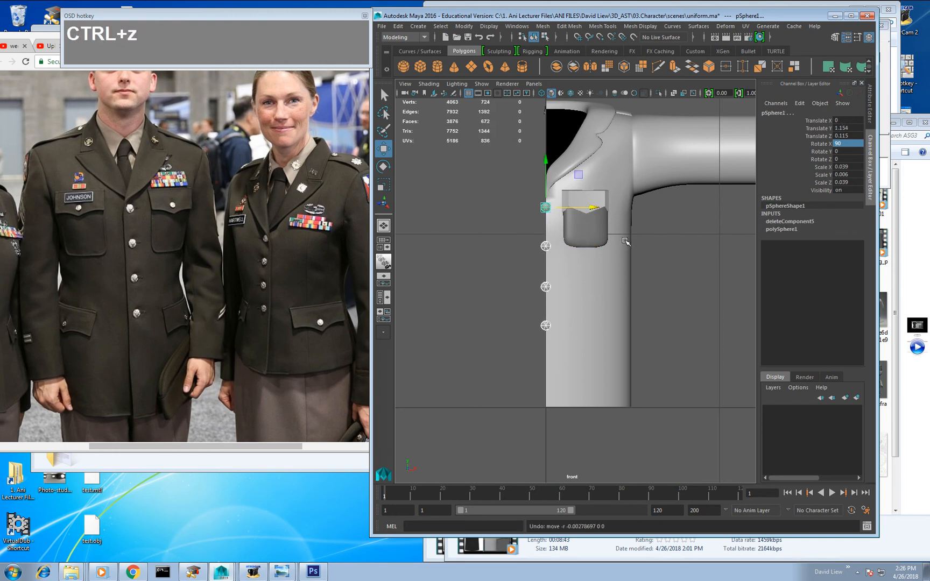
# Step: Mirror the half jacket with Duplicate Special as a copy scaled -1 in X
pyautogui.keyDown('alt'); pyautogui.moveTo(632, 236); pyautogui.dragTo(624, 244, button='middle'); pyautogui.keyUp('alt')
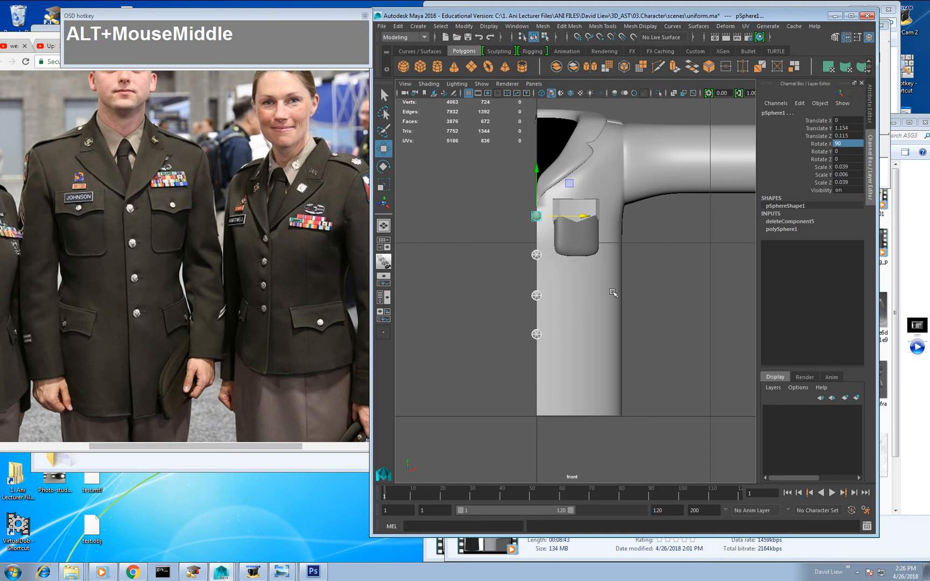
pyautogui.press('space')
pyautogui.moveTo(612, 292); pyautogui.dragTo(611, 273)
pyautogui.click(606, 314)
pyautogui.keyDown('alt'); pyautogui.moveTo(614, 297); pyautogui.dragTo(607, 338, button='middle'); pyautogui.keyUp('alt')
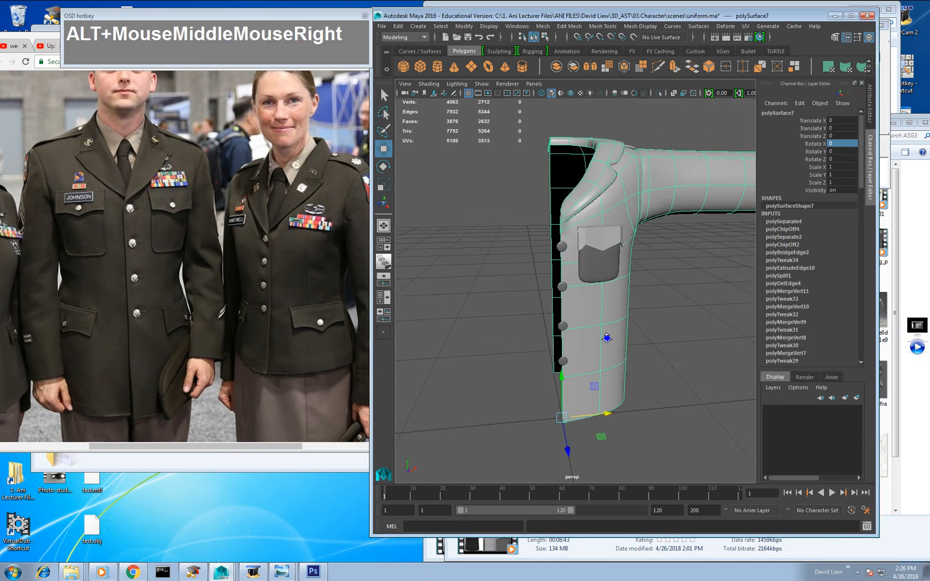
pyautogui.keyDown('alt'); pyautogui.moveTo(607, 337); pyautogui.dragTo(596, 311, button='right'); pyautogui.keyUp('alt')
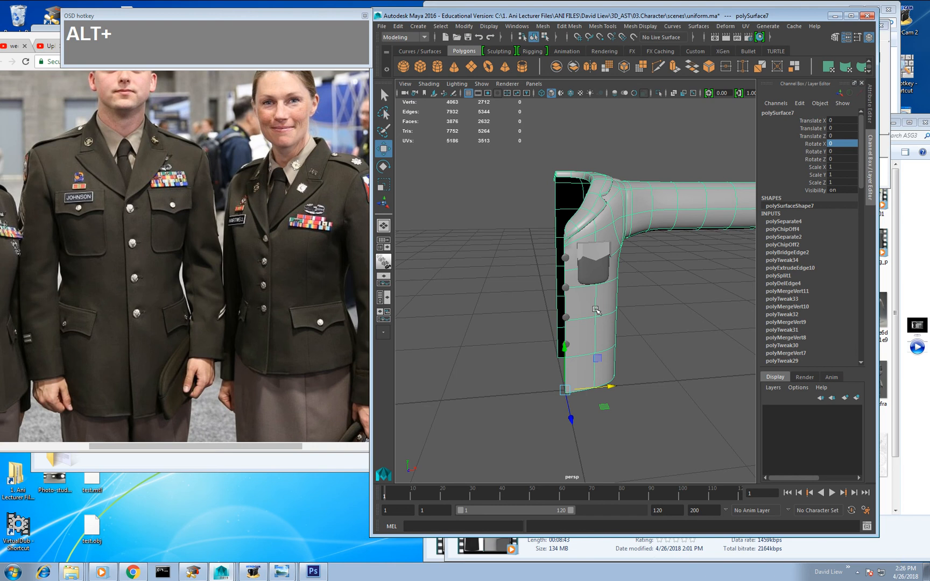
pyautogui.click(398, 26)
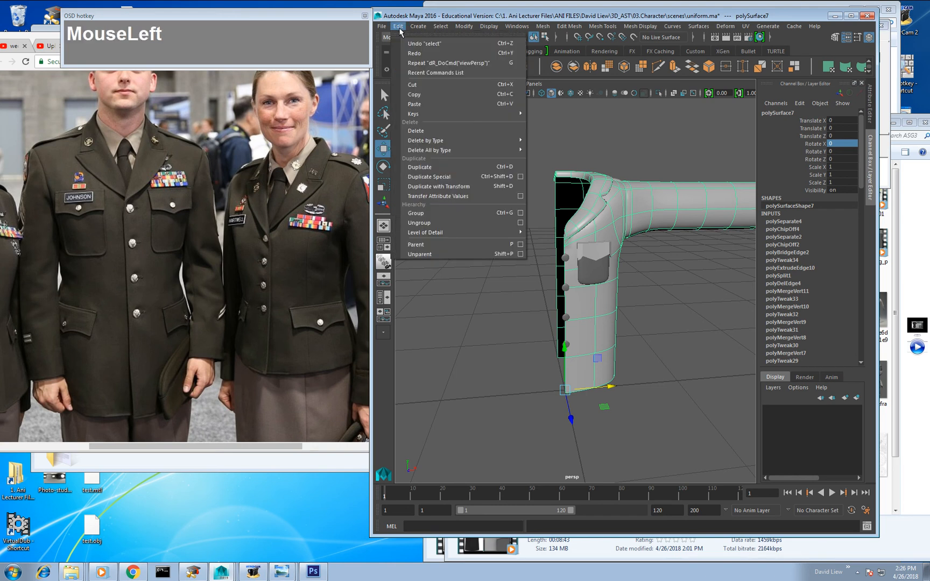
pyautogui.click(519, 177)
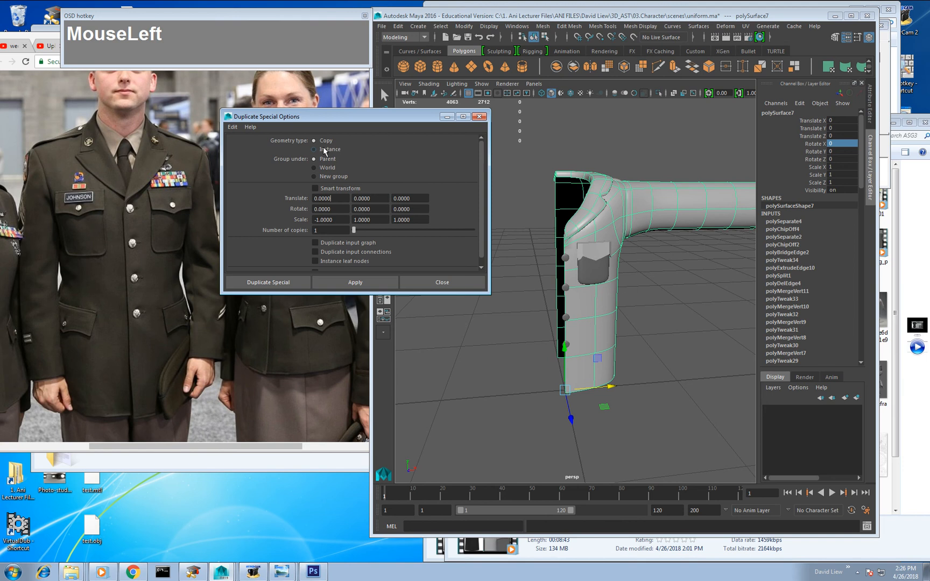
pyautogui.click(295, 282)
pyautogui.keyDown('alt'); pyautogui.moveTo(616, 245); pyautogui.dragTo(574, 312); pyautogui.keyUp('alt')
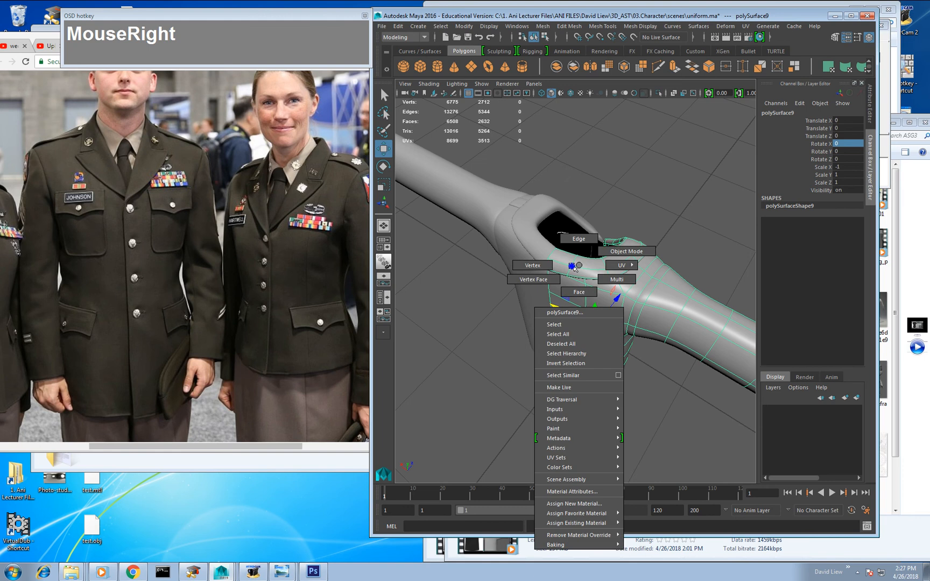
# Step: Select both jacket halves and combine them into a single mesh
pyautogui.moveTo(579, 265); pyautogui.dragTo(532, 266, button='right')
pyautogui.click(613, 239)
pyautogui.keyDown('alt'); pyautogui.moveTo(612, 241); pyautogui.dragTo(522, 171); pyautogui.keyUp('alt')
pyautogui.keyDown('shift'); pyautogui.click(519, 269); pyautogui.keyUp('shift')
pyautogui.moveTo(556, 213); pyautogui.dragTo(578, 196, button='right')
pyautogui.click(515, 275)
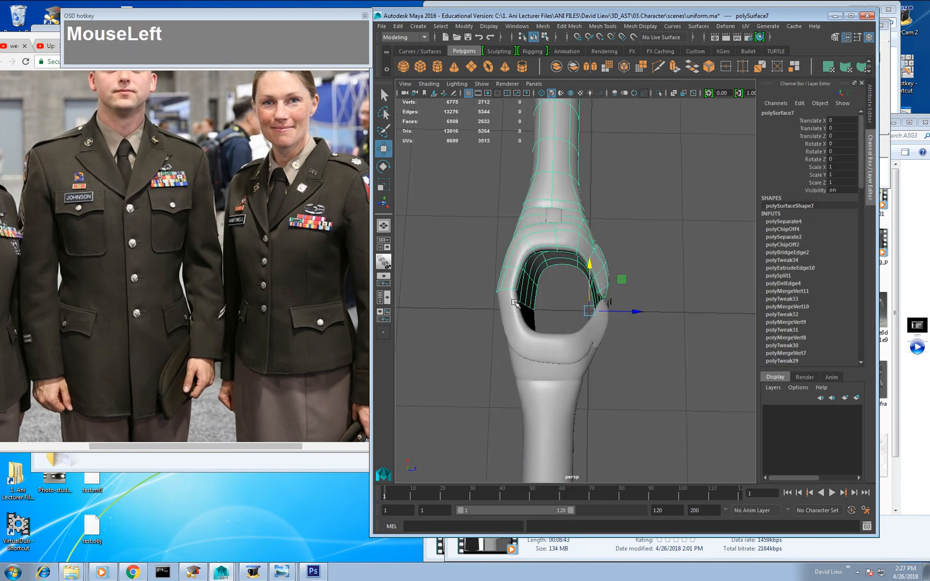
pyautogui.keyDown('shift'); pyautogui.click(505, 335); pyautogui.keyUp('shift')
pyautogui.click(556, 66)
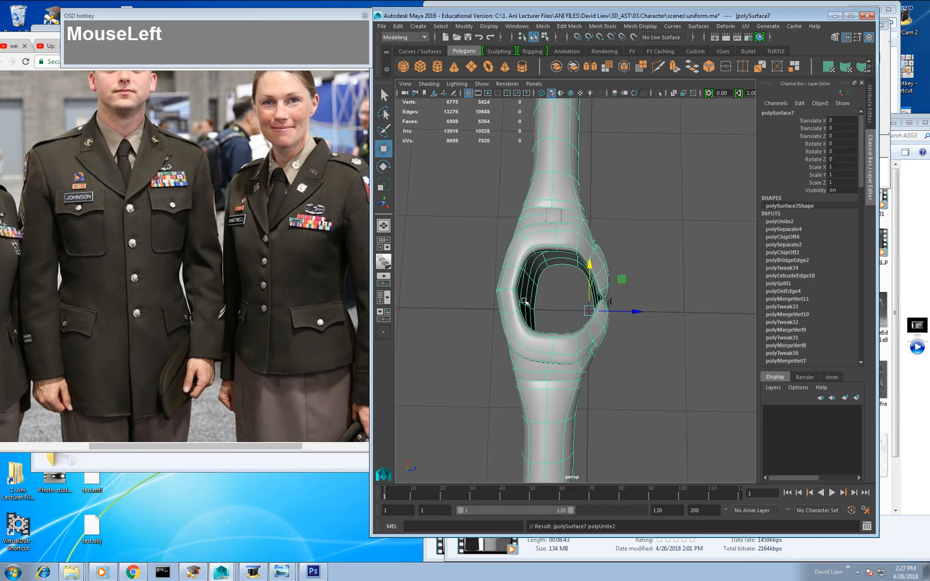
# Step: Merge the paired vertices along the jacket's back centre seam with a distance threshold of 0.01
pyautogui.moveTo(505, 277); pyautogui.dragTo(457, 276, button='right')
pyautogui.keyDown('alt'); pyautogui.moveTo(457, 313); pyautogui.dragTo(532, 292, button='middle'); pyautogui.keyUp('alt')
pyautogui.keyDown('alt'); pyautogui.moveTo(532, 292); pyautogui.dragTo(548, 301, button='right'); pyautogui.keyUp('alt')
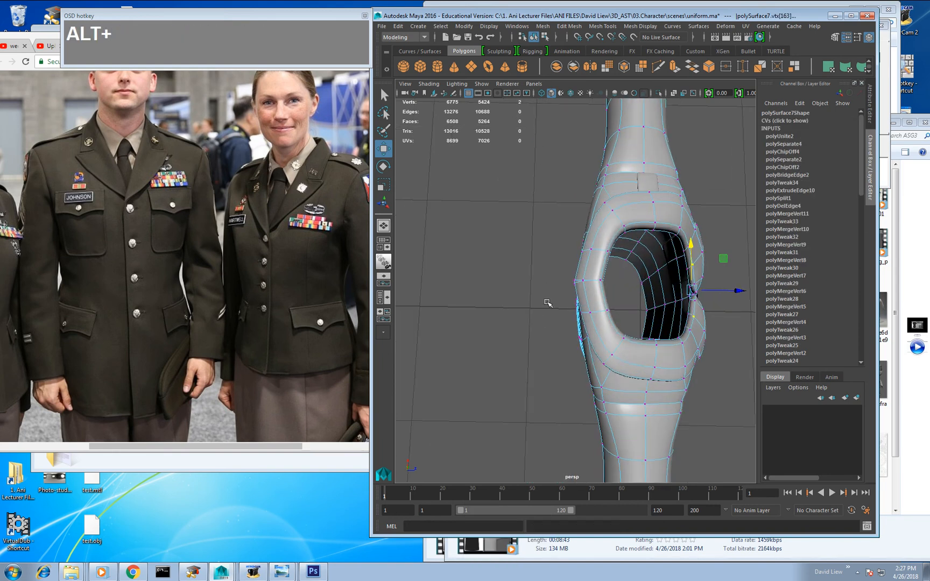
pyautogui.keyDown('alt'); pyautogui.moveTo(548, 302); pyautogui.dragTo(567, 288); pyautogui.keyUp('alt')
pyautogui.keyDown('alt'); pyautogui.moveTo(565, 289); pyautogui.dragTo(605, 291, button='right'); pyautogui.keyUp('alt')
pyautogui.keyDown('alt'); pyautogui.moveTo(586, 291); pyautogui.dragTo(570, 269); pyautogui.keyUp('alt')
pyautogui.keyDown('alt'); pyautogui.moveTo(571, 269); pyautogui.dragTo(573, 326, button='middle'); pyautogui.keyUp('alt')
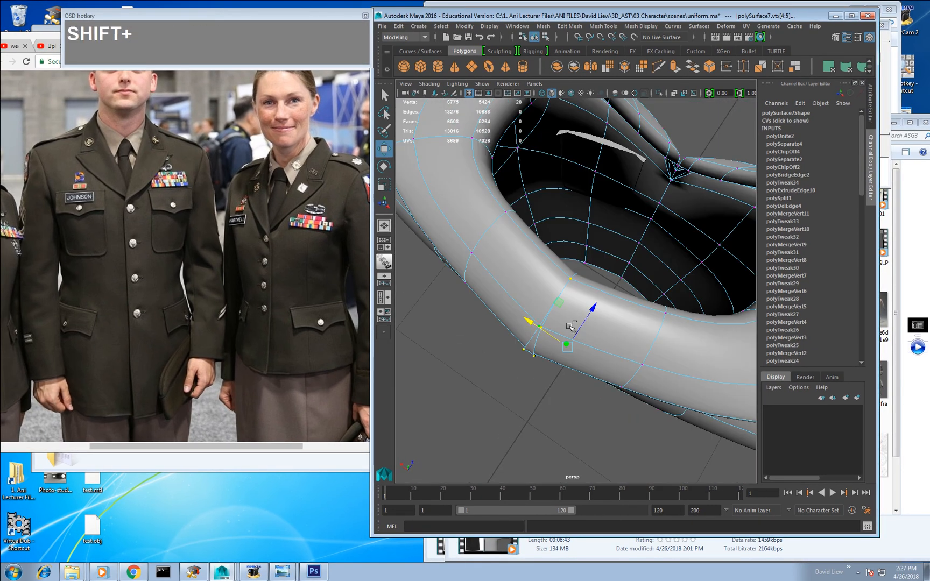
pyautogui.keyDown('shift'); pyautogui.moveTo(568, 325); pyautogui.dragTo(595, 287, button='right'); pyautogui.keyUp('shift')
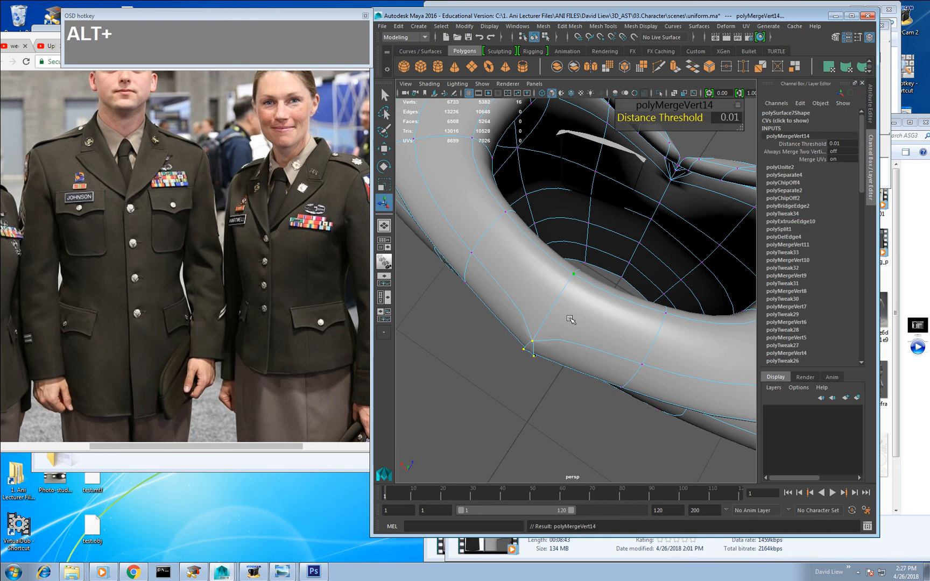
pyautogui.keyDown('alt'); pyautogui.moveTo(596, 288); pyautogui.dragTo(581, 286); pyautogui.keyUp('alt')
pyautogui.keyDown('alt'); pyautogui.moveTo(581, 287); pyautogui.dragTo(573, 367, button='middle'); pyautogui.keyUp('alt')
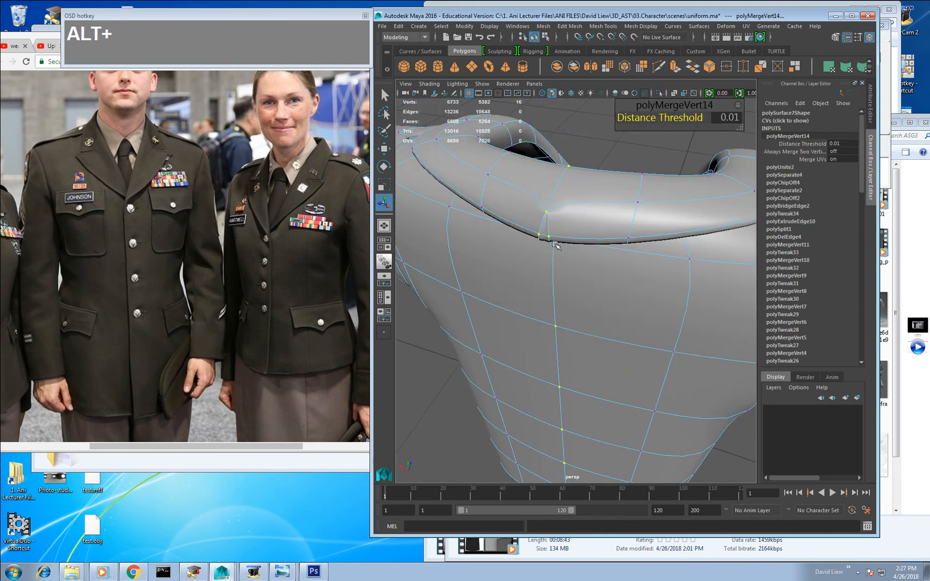
# Step: Try to merge the split vertices at the back centre of the collar with a distance threshold of 0.01
pyautogui.moveTo(531, 226)
pyautogui.mouseDown()
pyautogui.moveTo(556, 242)
pyautogui.moveTo(549, 232)
pyautogui.mouseUp()
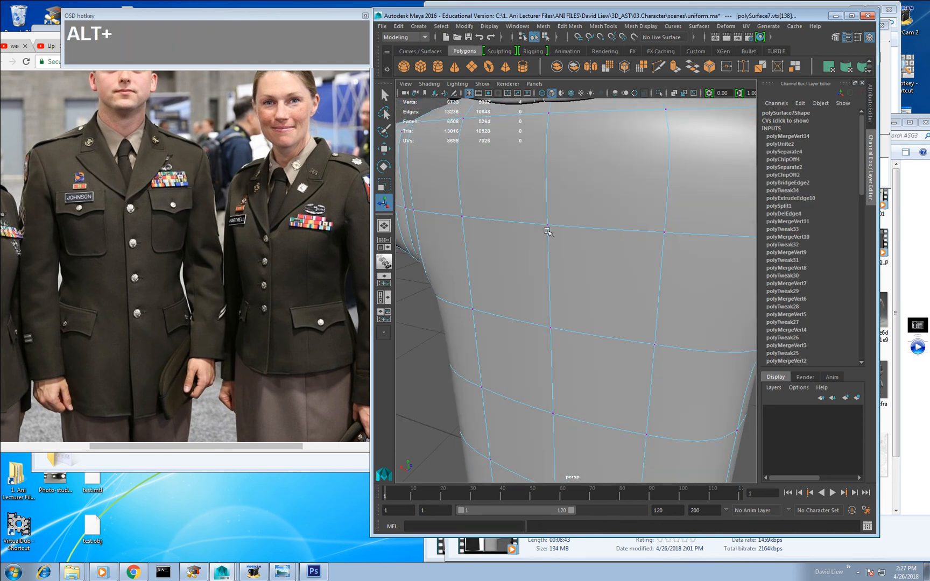
pyautogui.keyDown('alt'); pyautogui.moveTo(544, 220); pyautogui.dragTo(549, 321, button='middle'); pyautogui.keyUp('alt')
pyautogui.keyDown('alt'); pyautogui.moveTo(549, 321); pyautogui.dragTo(544, 285); pyautogui.keyUp('alt')
pyautogui.keyDown('shift'); pyautogui.moveTo(530, 221); pyautogui.dragTo(576, 186, button='right'); pyautogui.keyUp('shift')
pyautogui.moveTo(650, 127); pyautogui.dragTo(653, 121)
pyautogui.keyDown('alt'); pyautogui.moveTo(554, 223); pyautogui.dragTo(557, 235, button='middle'); pyautogui.keyUp('alt')
pyautogui.keyDown('alt'); pyautogui.moveTo(535, 231); pyautogui.dragTo(544, 223, button='right'); pyautogui.keyUp('alt')
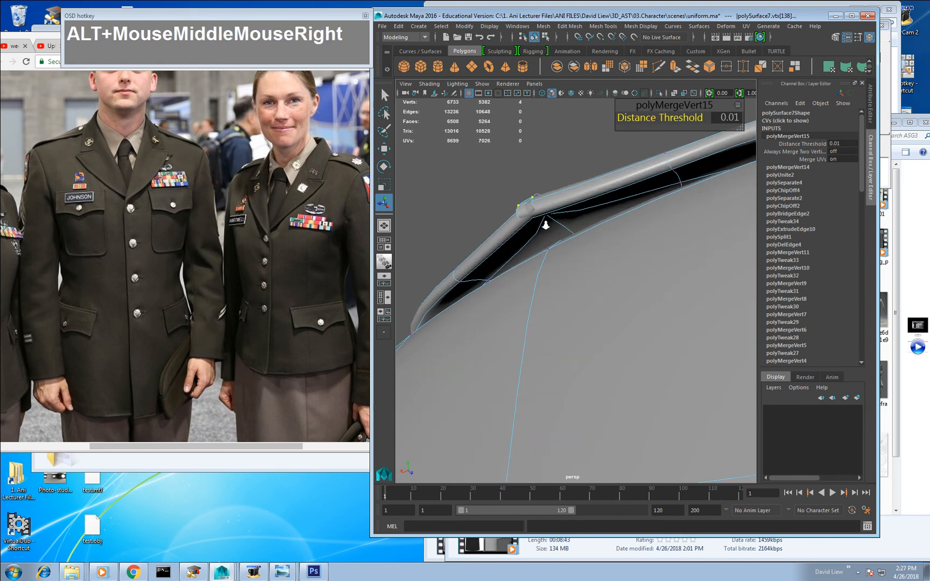
# Step: Merge the remaining split vertices at the back centre of the collar, using wireframe display to reach the hidden ones
pyautogui.moveTo(507, 194); pyautogui.dragTo(522, 208)
pyautogui.keyDown('shift'); pyautogui.moveTo(526, 183); pyautogui.dragTo(523, 156, button='right'); pyautogui.keyUp('shift')
pyautogui.keyDown('ctrl'); pyautogui.click(536, 204); pyautogui.keyUp('ctrl')
pyautogui.click(524, 220)
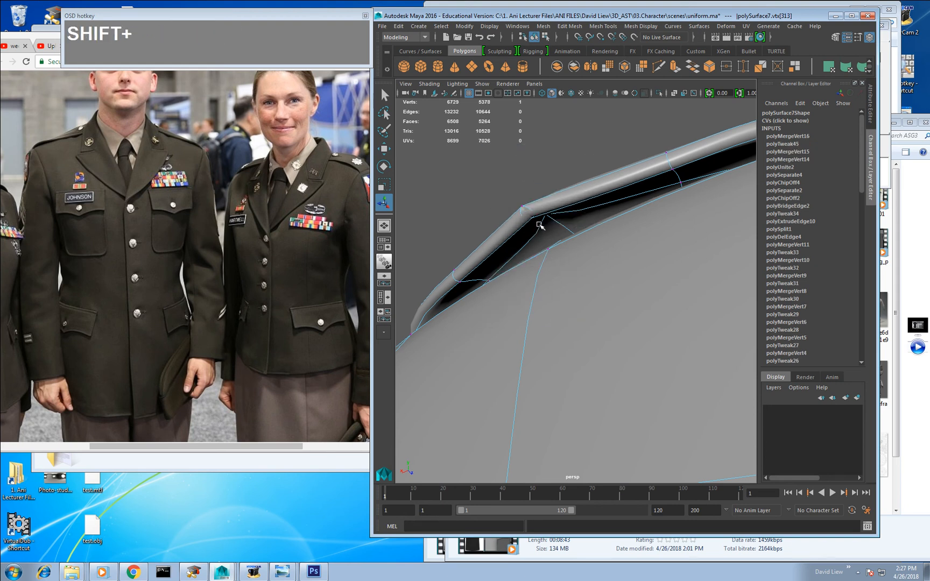
pyautogui.click(542, 93)
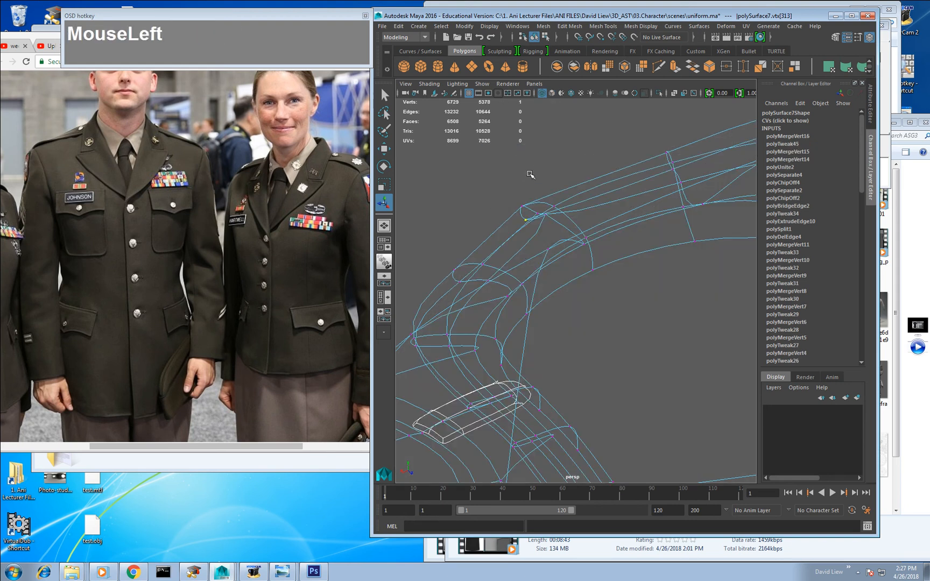
pyautogui.keyDown('shift'); pyautogui.click(532, 218); pyautogui.keyUp('shift')
pyautogui.hotkey('shift', 'g')
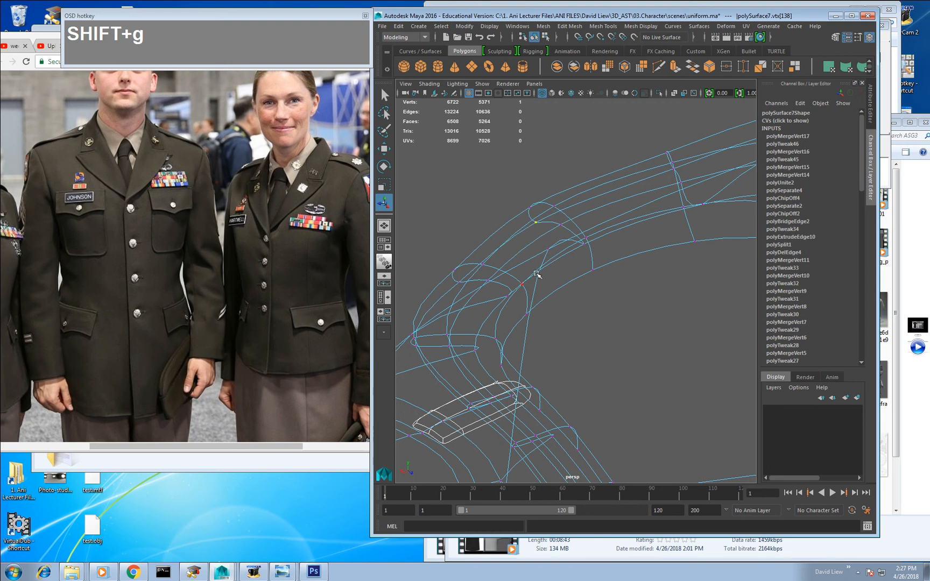
pyautogui.click(552, 93)
# Step: Select the full edge loop running down the jacket's front centre line in edge mode
pyautogui.keyDown('alt'); pyautogui.scroll(-10, 557, 228); pyautogui.keyUp('alt')
pyautogui.keyDown('alt'); pyautogui.moveTo(637, 290); pyautogui.dragTo(498, 344); pyautogui.keyUp('alt')
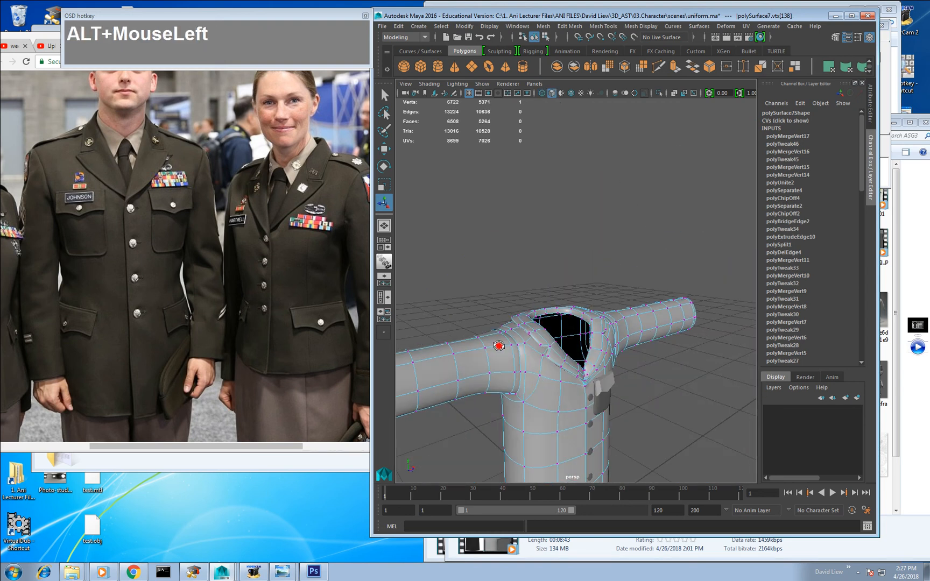
pyautogui.keyDown('alt'); pyautogui.moveTo(498, 344); pyautogui.dragTo(525, 228, button='middle'); pyautogui.keyUp('alt')
pyautogui.keyDown('alt'); pyautogui.moveTo(524, 228); pyautogui.dragTo(538, 245, button='right'); pyautogui.keyUp('alt')
pyautogui.keyDown('alt'); pyautogui.moveTo(538, 244); pyautogui.dragTo(489, 299); pyautogui.keyUp('alt')
pyautogui.keyDown('alt'); pyautogui.moveTo(489, 299); pyautogui.dragTo(529, 274, button='middle'); pyautogui.keyUp('alt')
pyautogui.keyDown('alt'); pyautogui.moveTo(529, 274); pyautogui.dragTo(591, 299, button='right'); pyautogui.keyUp('alt')
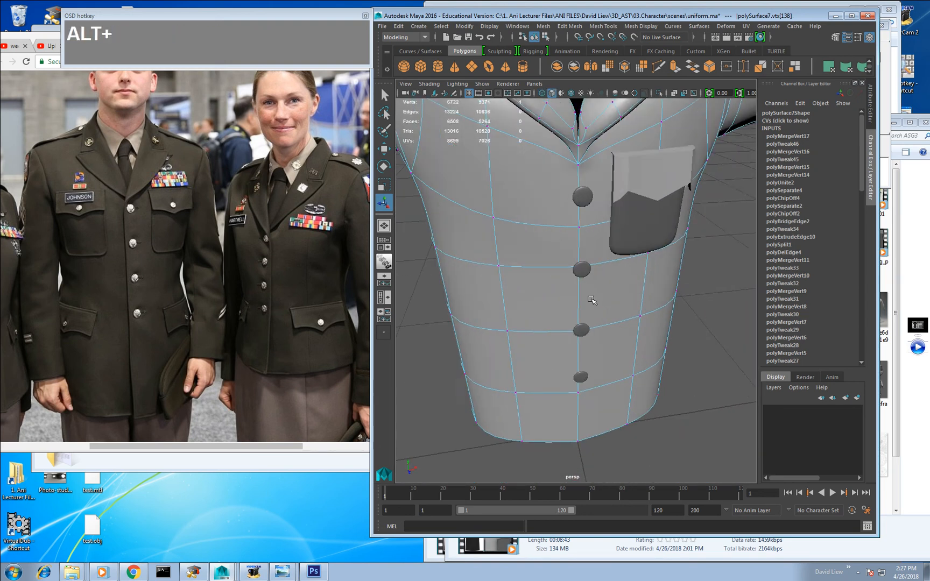
pyautogui.keyDown('alt'); pyautogui.moveTo(574, 175); pyautogui.dragTo(567, 220, button='middle'); pyautogui.keyUp('alt')
pyautogui.moveTo(570, 186); pyautogui.dragTo(571, 158, button='right')
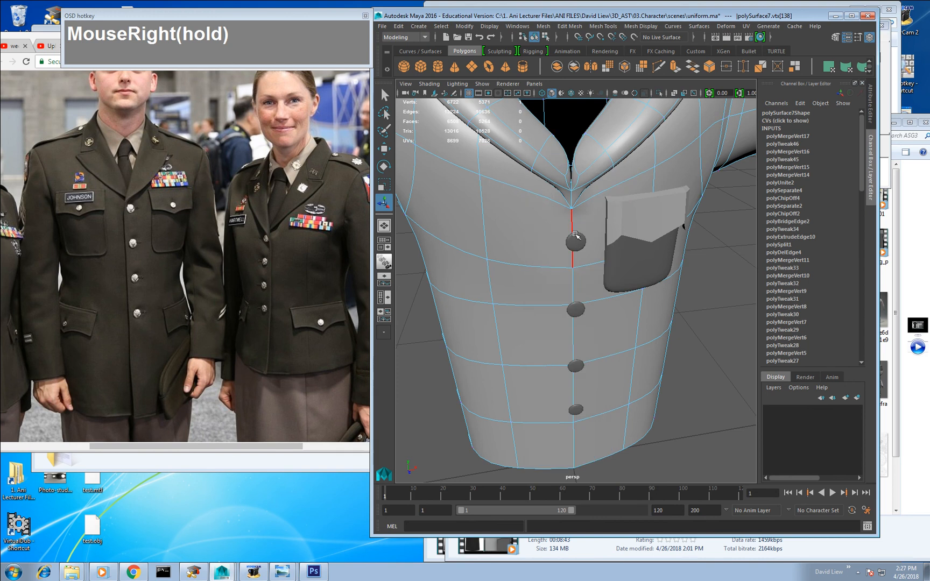
pyautogui.click(576, 220)
pyautogui.doubleClick(574, 218)
pyautogui.keyDown('alt'); pyautogui.moveTo(584, 284); pyautogui.dragTo(581, 310, button='right'); pyautogui.keyUp('alt')
pyautogui.press('w')
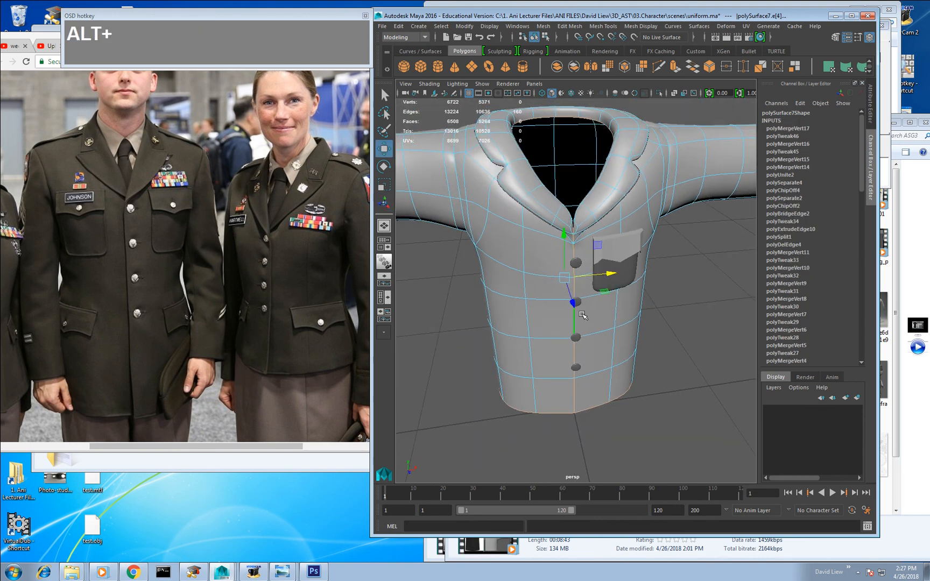
pyautogui.keyDown('alt'); pyautogui.moveTo(583, 317); pyautogui.dragTo(572, 301); pyautogui.keyUp('alt')
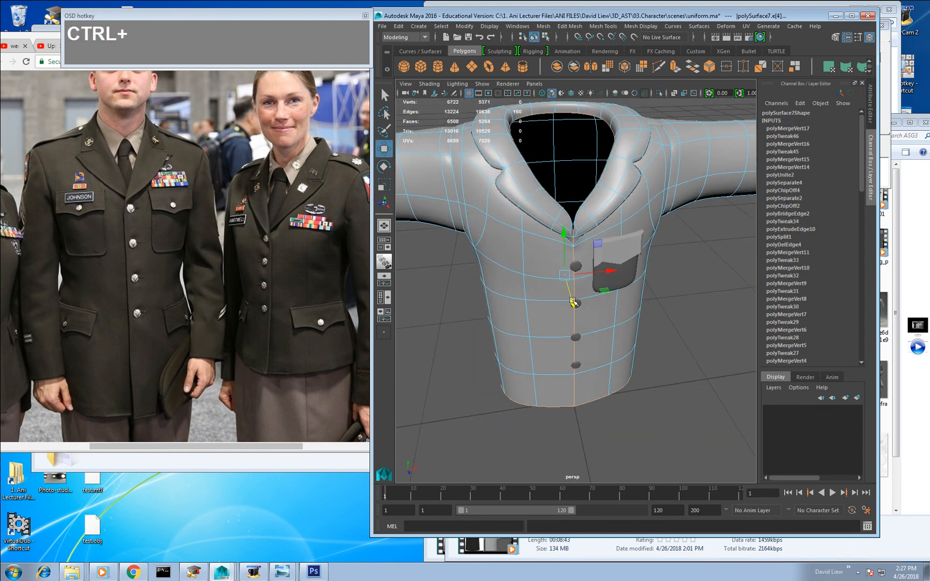
# Step: Reselect the front centre edges and remove the hem edges on both sides from the selection
pyautogui.keyDown('alt'); pyautogui.moveTo(575, 214); pyautogui.dragTo(573, 206, button='right'); pyautogui.keyUp('alt')
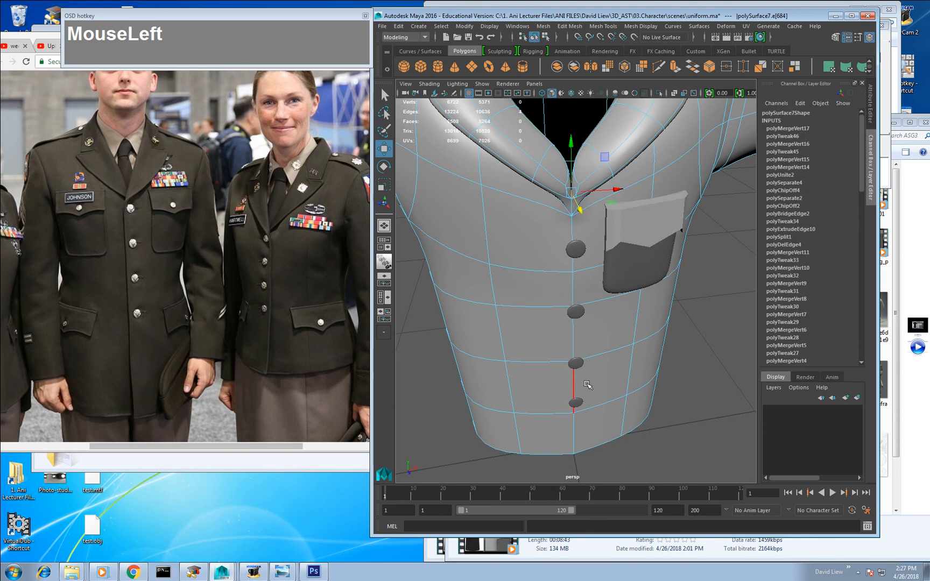
pyautogui.keyDown('shift'); pyautogui.doubleClick(574, 410); pyautogui.keyUp('shift')
pyautogui.moveTo(568, 340); pyautogui.dragTo(511, 349)
pyautogui.keyDown('ctrl'); pyautogui.moveTo(429, 320); pyautogui.dragTo(544, 480); pyautogui.keyUp('ctrl')
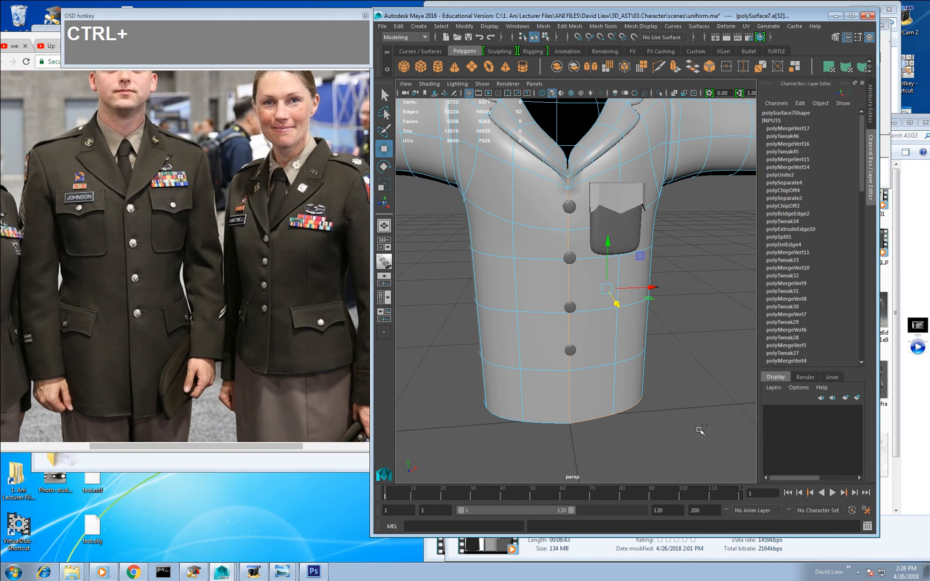
pyautogui.keyDown('ctrl'); pyautogui.moveTo(680, 436); pyautogui.dragTo(596, 320); pyautogui.keyUp('ctrl')
pyautogui.keyDown('alt'); pyautogui.moveTo(638, 318); pyautogui.dragTo(602, 307, button='right'); pyautogui.keyUp('alt')
pyautogui.moveTo(601, 307)
pyautogui.keyDown('alt'); pyautogui.mouseDown()
pyautogui.moveTo(424, 290)
pyautogui.moveTo(596, 309)
pyautogui.mouseUp(); pyautogui.keyUp('alt')
pyautogui.keyDown('alt'); pyautogui.moveTo(595, 310); pyautogui.dragTo(597, 276, button='right'); pyautogui.keyUp('alt')
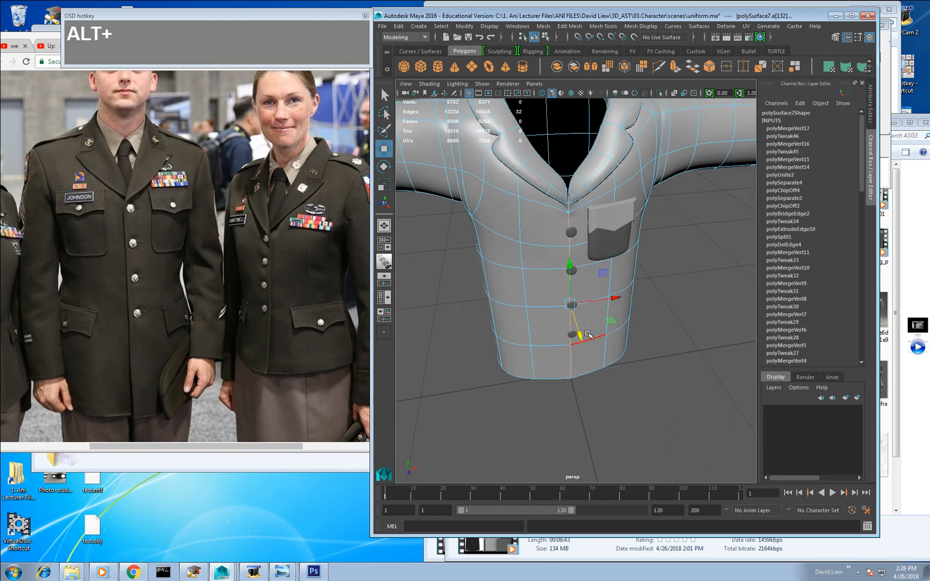
# Step: Try to move the selected front centre edges in depth, removing stray hem edges from the selection between attempts
pyautogui.moveTo(580, 334); pyautogui.dragTo(576, 326)
pyautogui.hotkey('ctrl', 'z')
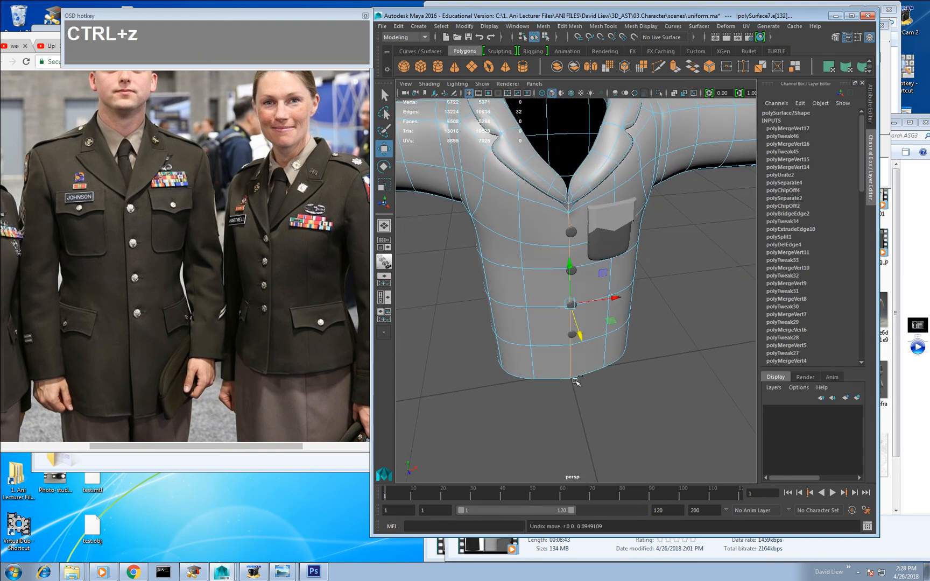
pyautogui.keyDown('ctrl'); pyautogui.moveTo(577, 382); pyautogui.dragTo(572, 372); pyautogui.keyUp('ctrl')
pyautogui.moveTo(579, 334); pyautogui.dragTo(605, 336)
pyautogui.press('z')
pyautogui.press('z')
pyautogui.keyDown('alt'); pyautogui.moveTo(606, 337); pyautogui.dragTo(598, 325, button='right'); pyautogui.keyUp('alt')
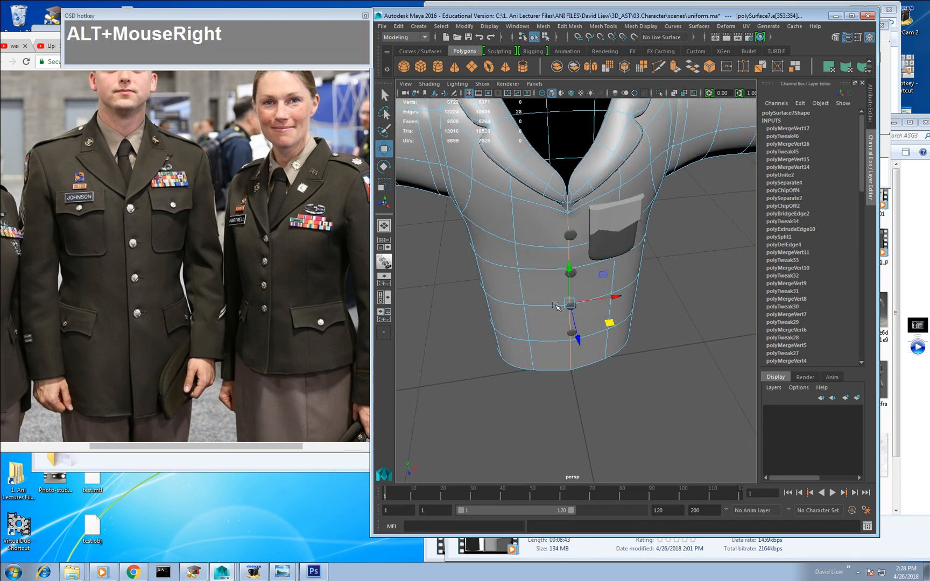
pyautogui.keyDown('alt'); pyautogui.moveTo(599, 325); pyautogui.dragTo(575, 376, button='middle'); pyautogui.keyUp('alt')
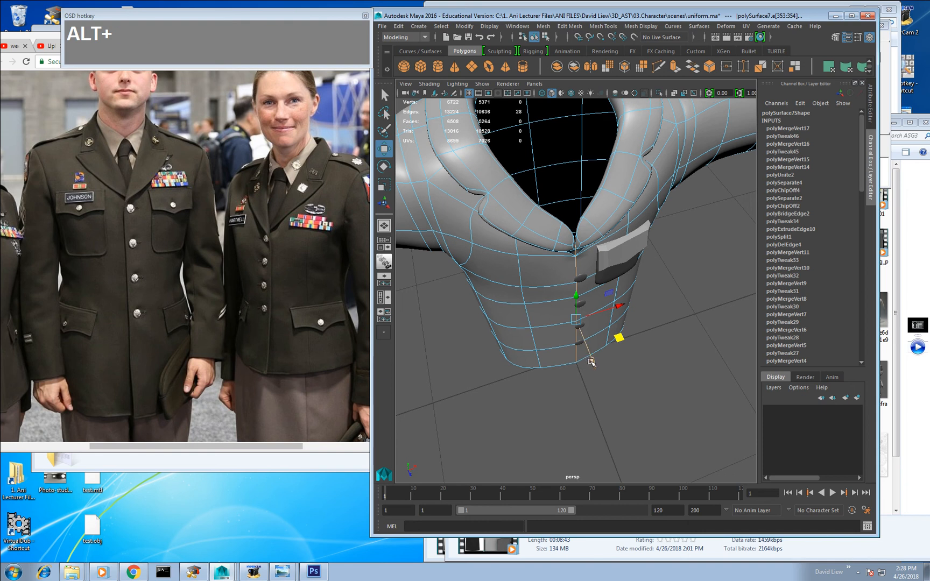
pyautogui.click(590, 362)
pyautogui.moveTo(592, 361); pyautogui.dragTo(606, 329)
pyautogui.hotkey('ctrl', 'z')
# Step: Select the open front border loop of the jacket's pocket side and shift it slightly sideways in X
pyautogui.click(593, 362)
pyautogui.click(577, 386)
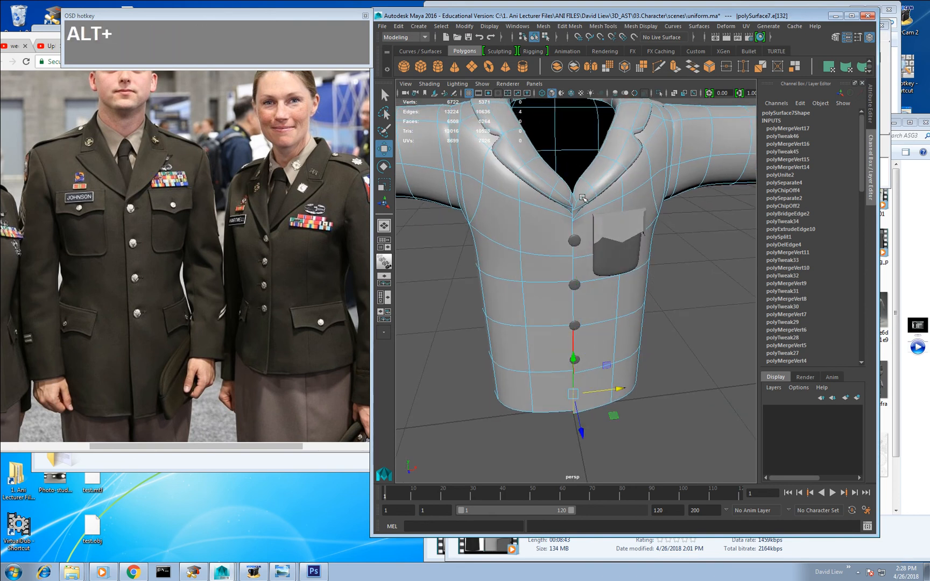
pyautogui.keyDown('alt'); pyautogui.moveTo(587, 186); pyautogui.dragTo(596, 225, button='middle'); pyautogui.keyUp('alt')
pyautogui.keyDown('alt'); pyautogui.moveTo(595, 225); pyautogui.dragTo(589, 257, button='right'); pyautogui.keyUp('alt')
pyautogui.keyDown('alt'); pyautogui.moveTo(587, 256); pyautogui.dragTo(596, 270); pyautogui.keyUp('alt')
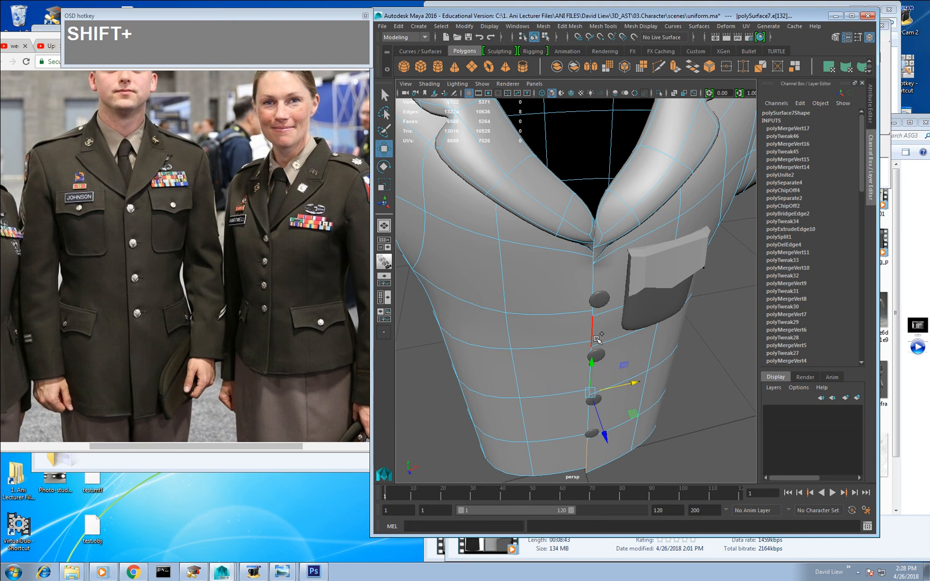
pyautogui.keyDown('shift'); pyautogui.click(597, 276); pyautogui.keyUp('shift')
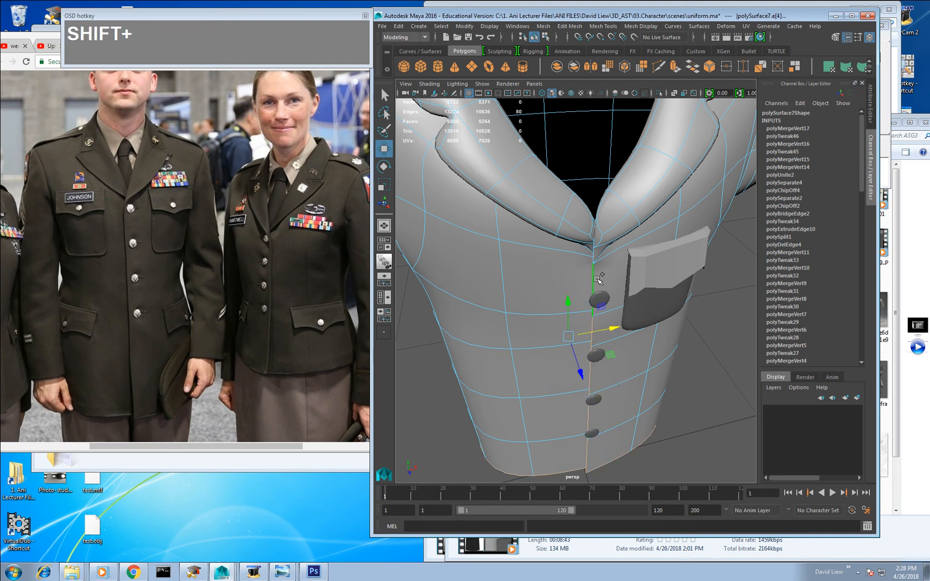
pyautogui.keyDown('alt'); pyautogui.moveTo(597, 278); pyautogui.dragTo(587, 275); pyautogui.keyUp('alt')
pyautogui.moveTo(617, 334); pyautogui.dragTo(615, 335)
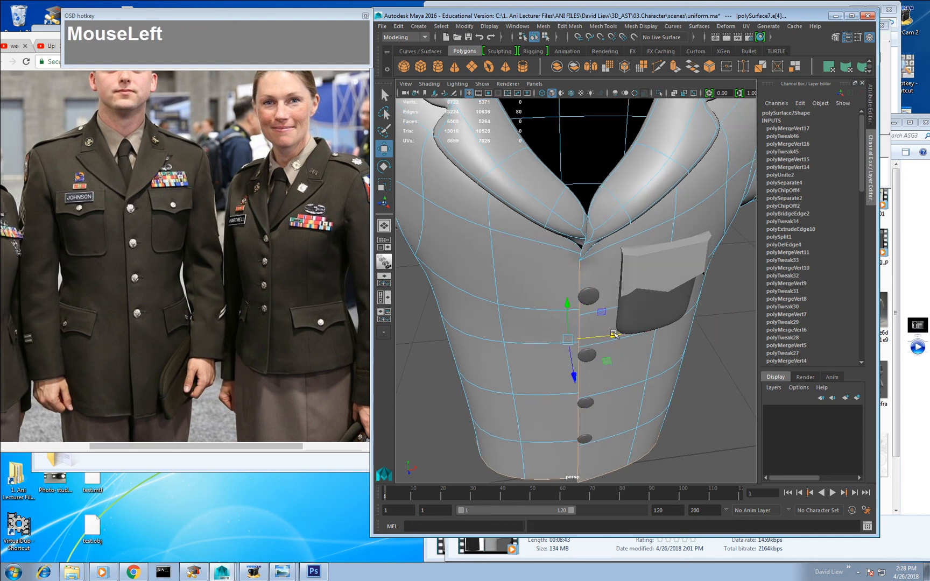
# Step: Select only the vertical front opening edges on the pocket side and move them in X to overlap the other half
pyautogui.keyDown('alt'); pyautogui.moveTo(570, 307); pyautogui.dragTo(648, 312); pyautogui.keyUp('alt')
pyautogui.click(691, 328)
pyautogui.click(630, 255)
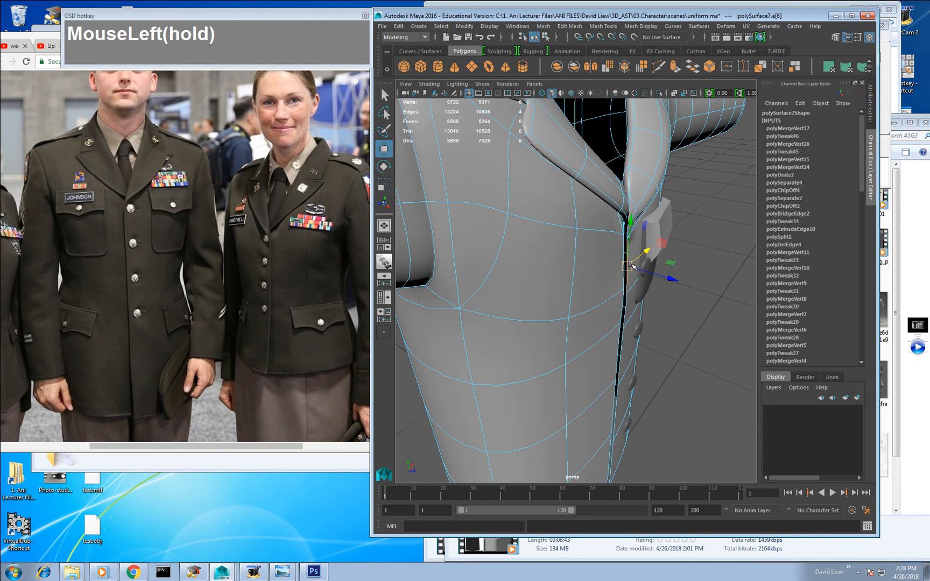
pyautogui.keyDown('alt'); pyautogui.moveTo(634, 317); pyautogui.dragTo(613, 209, button='middle'); pyautogui.keyUp('alt')
pyautogui.keyDown('shift'); pyautogui.doubleClick(588, 390); pyautogui.keyUp('shift')
pyautogui.keyDown('alt'); pyautogui.keyDown('shift'); pyautogui.moveTo(588, 388); pyautogui.dragTo(604, 319); pyautogui.keyUp('shift'); pyautogui.keyUp('alt')
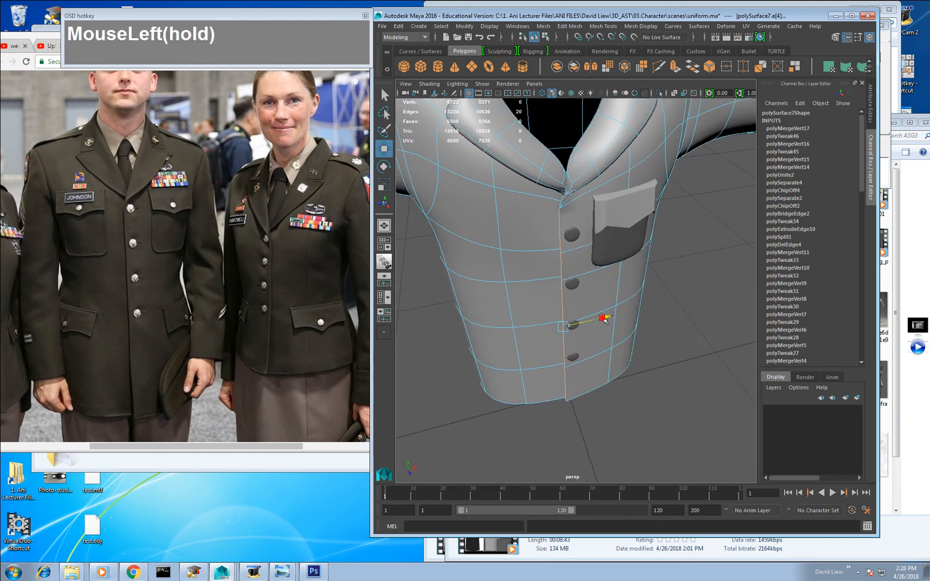
pyautogui.keyDown('alt'); pyautogui.moveTo(578, 275); pyautogui.dragTo(573, 260, button='right'); pyautogui.keyUp('alt')
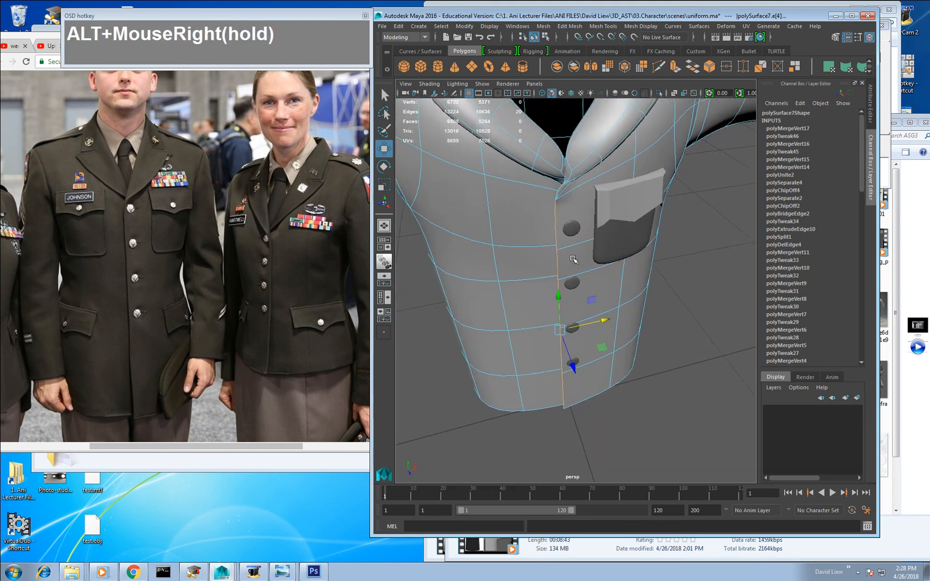
# Step: Select the lowest lapel face on the pocket side, turn on soft selection and try shifting the lapel tip slightly downward
pyautogui.keyDown('alt'); pyautogui.moveTo(564, 228); pyautogui.dragTo(565, 275, button='middle'); pyautogui.keyUp('alt')
pyautogui.rightClick(571, 229)
pyautogui.moveTo(571, 228); pyautogui.dragTo(565, 253, button='right')
pyautogui.click(569, 232)
pyautogui.press('b')
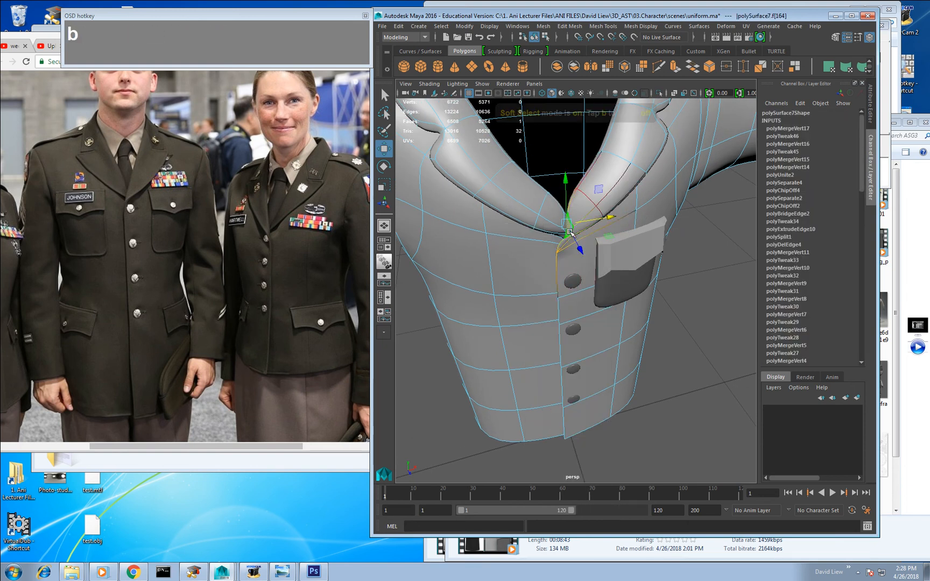
pyautogui.keyDown('alt'); pyautogui.moveTo(570, 232); pyautogui.dragTo(578, 249); pyautogui.keyUp('alt')
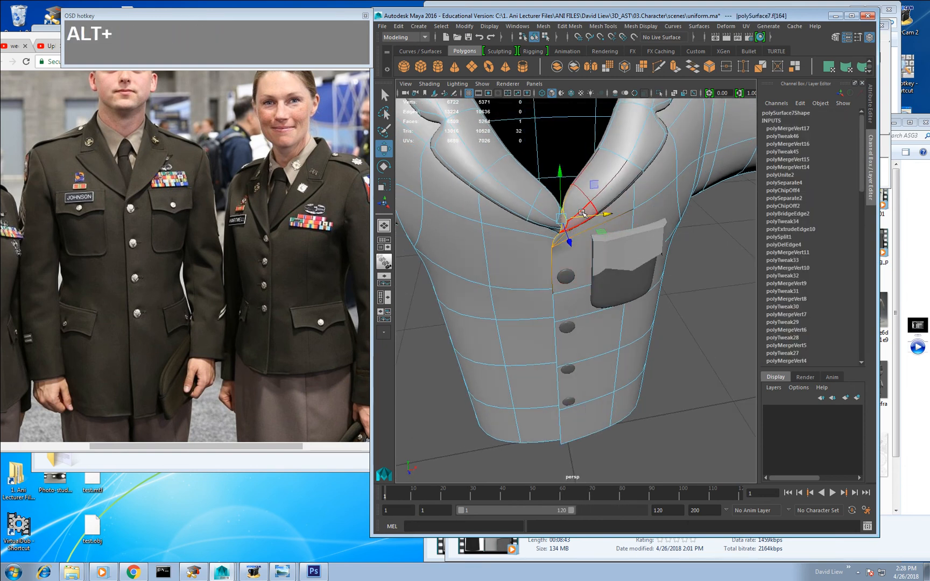
pyautogui.moveTo(594, 184); pyautogui.dragTo(592, 193)
pyautogui.press('z')
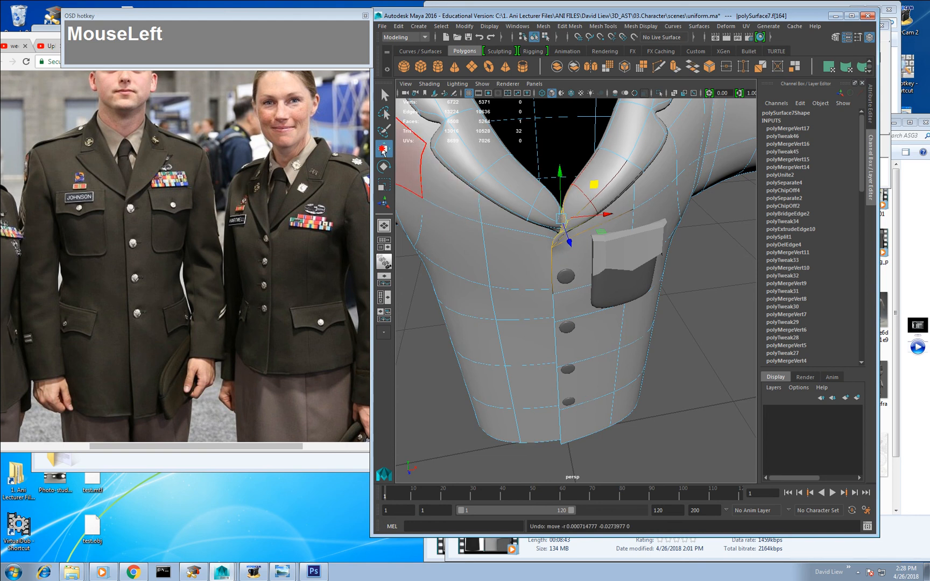
# Step: Try moving the lapel tip with the soft selection falloff mode set to Volume, undo the move and restore the Surface falloff
pyautogui.doubleClick(383, 150)
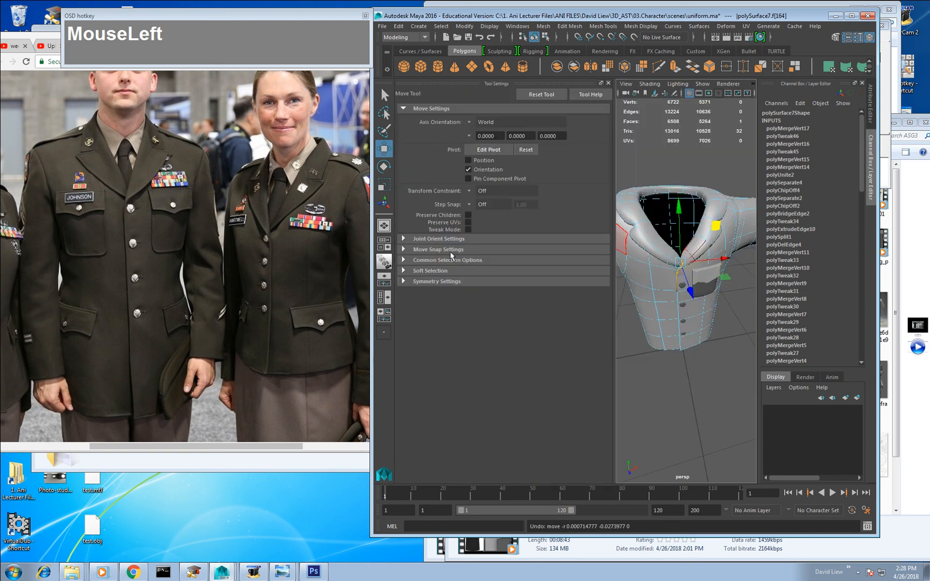
pyautogui.click(451, 270)
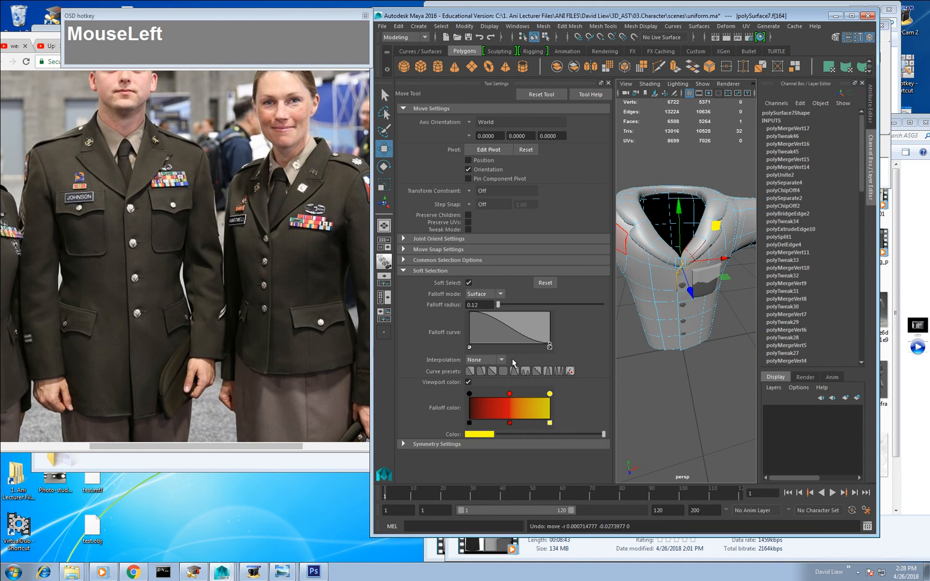
pyautogui.click(500, 294)
pyautogui.click(497, 305)
pyautogui.moveTo(718, 231)
pyautogui.mouseDown()
pyautogui.moveTo(728, 231)
pyautogui.moveTo(714, 241)
pyautogui.mouseUp()
pyautogui.keyDown('alt'); pyautogui.moveTo(713, 242); pyautogui.dragTo(699, 296, button='right'); pyautogui.keyUp('alt')
pyautogui.hotkey('alt', 'f')
pyautogui.keyDown('alt'); pyautogui.moveTo(699, 296); pyautogui.dragTo(713, 335); pyautogui.keyUp('alt')
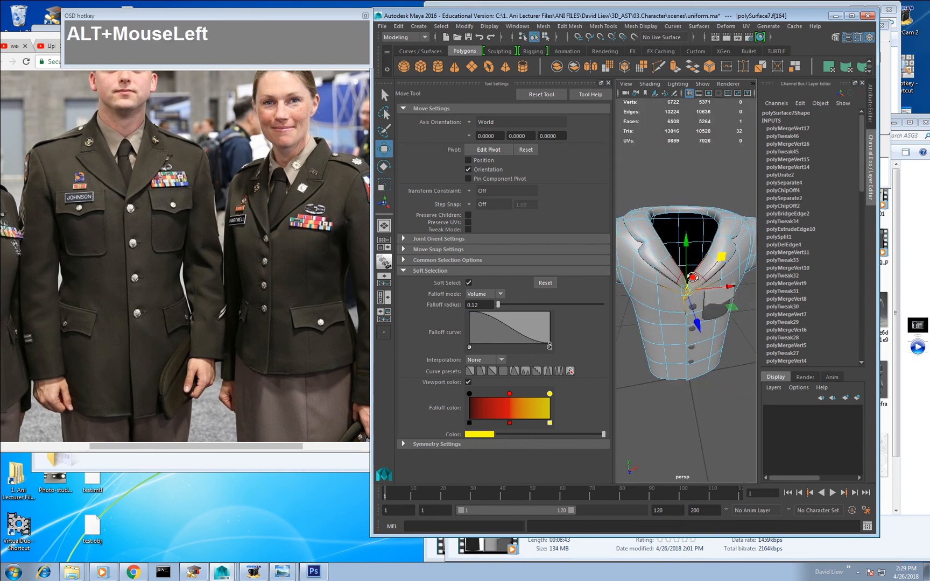
pyautogui.hotkey('ctrl', 'z')
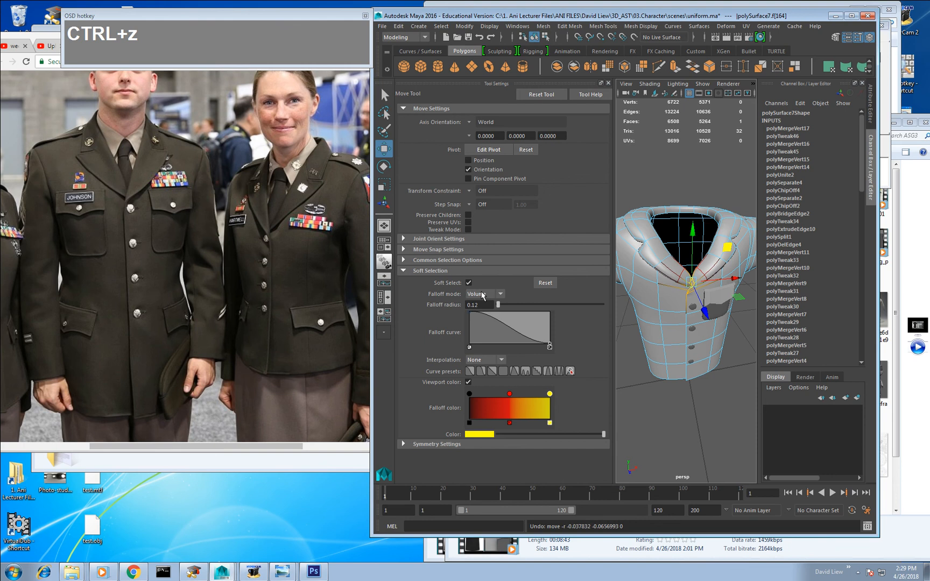
pyautogui.click(480, 294)
pyautogui.click(475, 315)
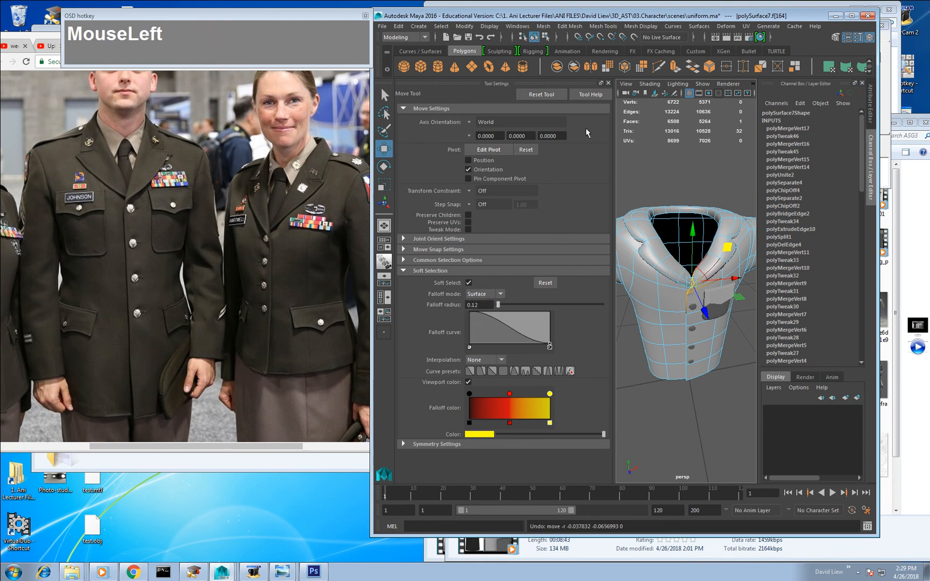
pyautogui.click(608, 83)
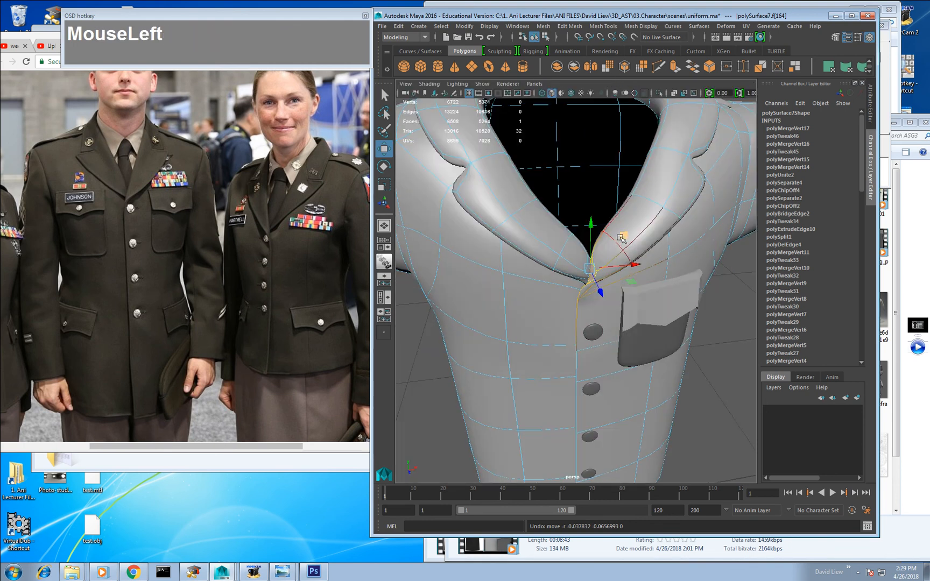
# Step: Adjust the soft-selected lapel tip in depth and height so it sits over the front opening
pyautogui.keyDown('alt'); pyautogui.moveTo(621, 238); pyautogui.dragTo(636, 307); pyautogui.keyUp('alt')
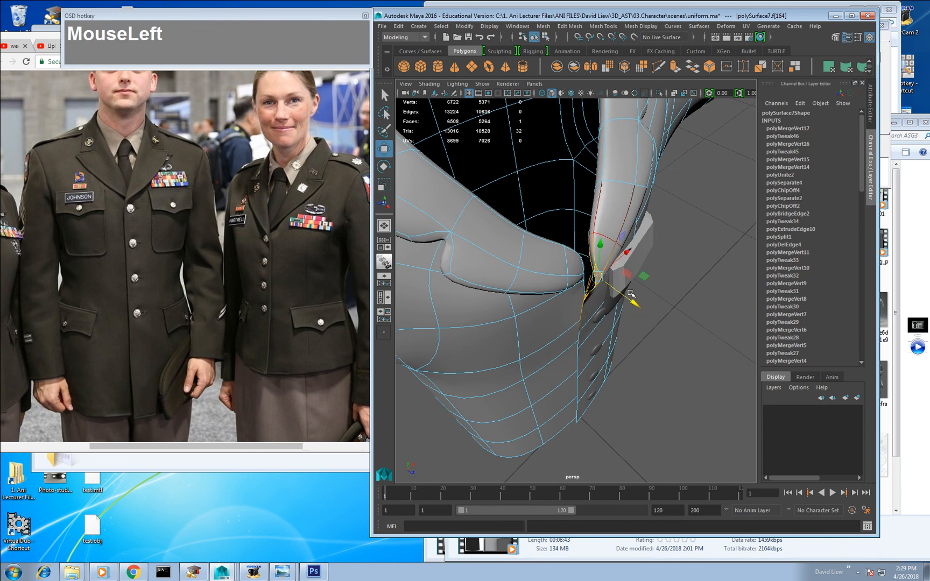
pyautogui.keyDown('alt'); pyautogui.moveTo(630, 265); pyautogui.dragTo(577, 231); pyautogui.keyUp('alt')
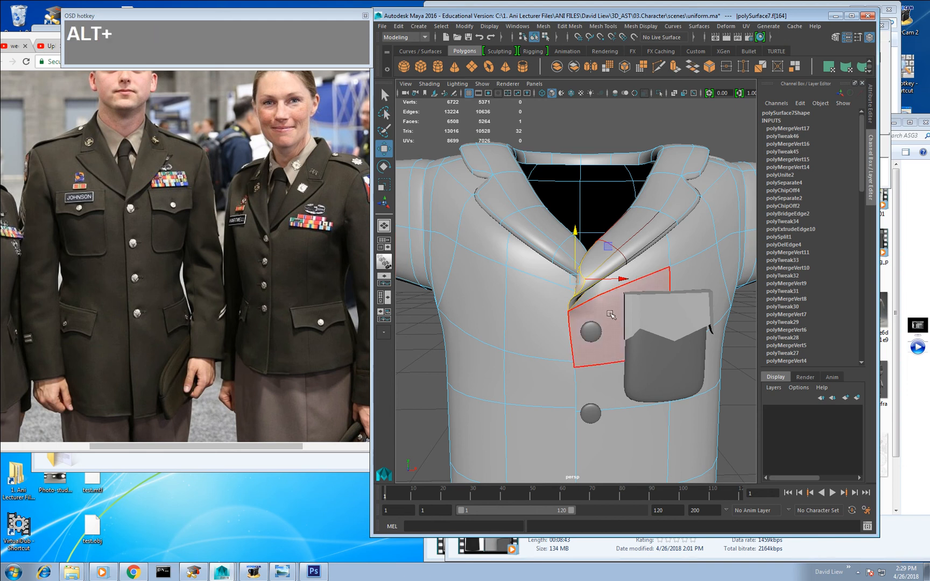
pyautogui.keyDown('alt'); pyautogui.moveTo(619, 304); pyautogui.dragTo(611, 317, button='right'); pyautogui.keyUp('alt')
pyautogui.keyDown('alt'); pyautogui.moveTo(610, 317); pyautogui.dragTo(600, 279, button='middle'); pyautogui.keyUp('alt')
pyautogui.keyDown('alt'); pyautogui.moveTo(600, 280); pyautogui.dragTo(592, 317, button='right'); pyautogui.keyUp('alt')
pyautogui.keyDown('alt'); pyautogui.moveTo(592, 317); pyautogui.dragTo(589, 313, button='middle'); pyautogui.keyUp('alt')
# Step: Extend the front opening edge selection up to the lapel on the pocket side, then extrude the edges and move them inward in depth
pyautogui.moveTo(592, 249); pyautogui.dragTo(592, 221, button='right')
pyautogui.keyDown('alt'); pyautogui.moveTo(554, 233); pyautogui.dragTo(600, 257); pyautogui.keyUp('alt')
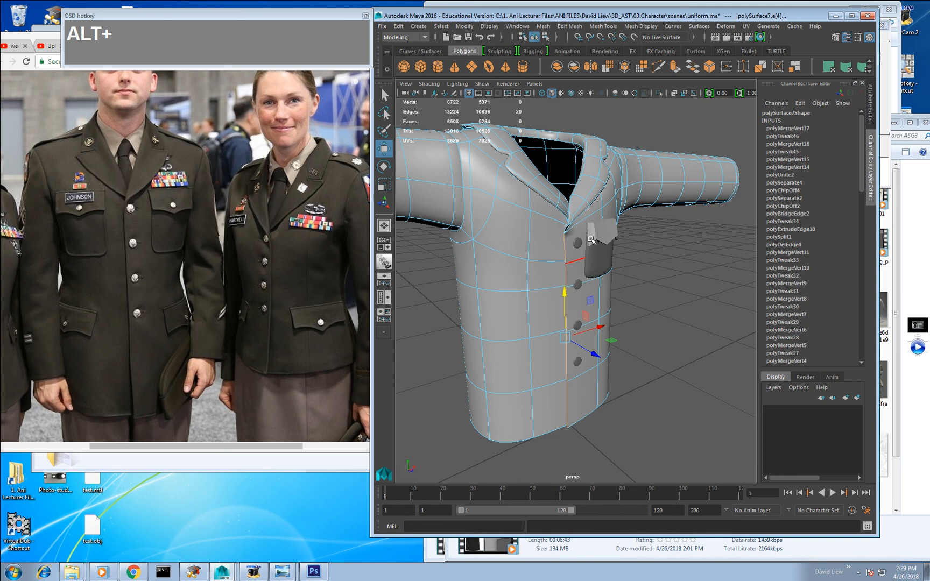
pyautogui.scroll(3, 565, 242)
pyautogui.keyDown('alt'); pyautogui.moveTo(595, 329); pyautogui.dragTo(581, 245); pyautogui.keyUp('alt')
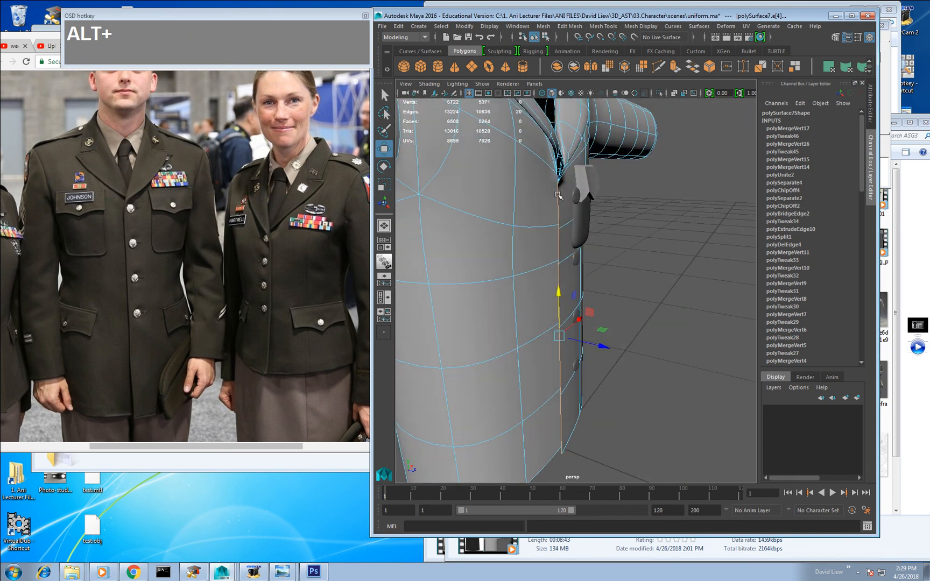
pyautogui.keyDown('alt'); pyautogui.moveTo(557, 195); pyautogui.dragTo(597, 232); pyautogui.keyUp('alt')
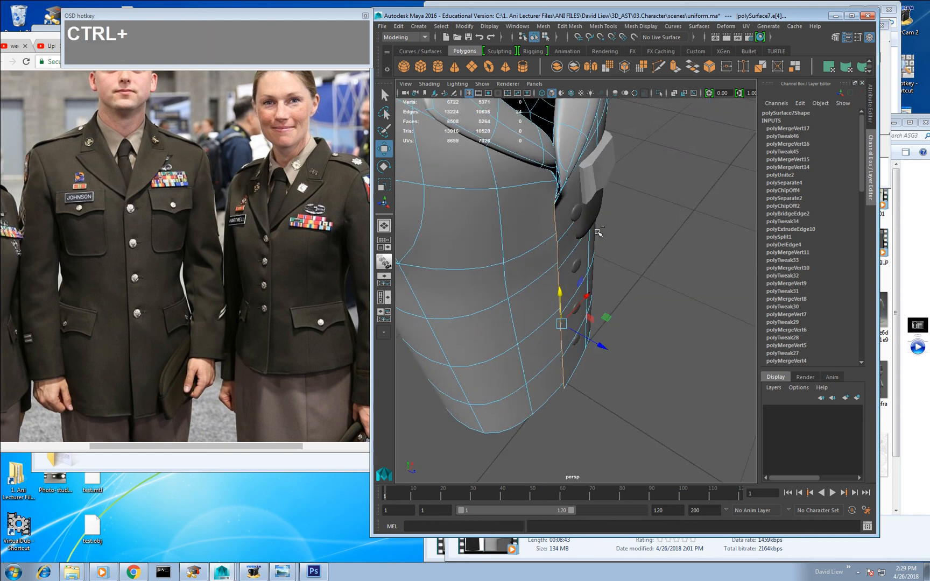
pyautogui.hotkey('ctrl', 'e')
pyautogui.press('w')
pyautogui.moveTo(601, 344); pyautogui.dragTo(573, 353)
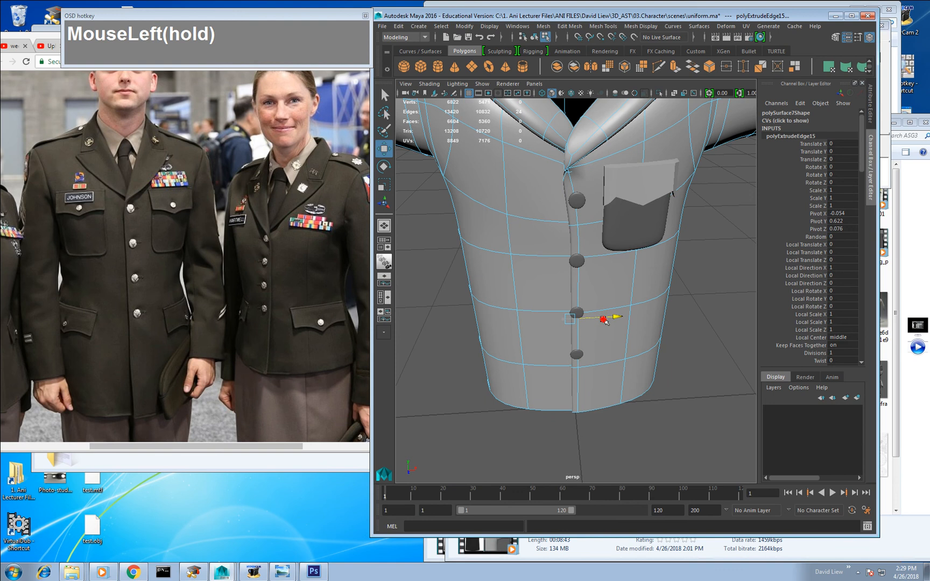
# Step: Select the unwanted extruded faces where the front edge strip meets the lapel and delete them
pyautogui.keyDown('alt'); pyautogui.moveTo(606, 317); pyautogui.dragTo(586, 231); pyautogui.keyUp('alt')
pyautogui.keyDown('alt'); pyautogui.moveTo(586, 232); pyautogui.dragTo(597, 257, button='right'); pyautogui.keyUp('alt')
pyautogui.moveTo(567, 201); pyautogui.dragTo(568, 228, button='right')
pyautogui.click(579, 186)
pyautogui.keyDown('alt'); pyautogui.moveTo(579, 188); pyautogui.dragTo(641, 202); pyautogui.keyUp('alt')
pyautogui.keyDown('shift'); pyautogui.click(559, 197); pyautogui.keyUp('shift')
pyautogui.hotkey('shift', 'Delete')
# Step: Extrude the open border edges beneath the lapel tip and test the depth position of the new strip, undoing the excess moves
pyautogui.click(623, 209)
pyautogui.hotkey('ctrl', 'e')
pyautogui.press('w')
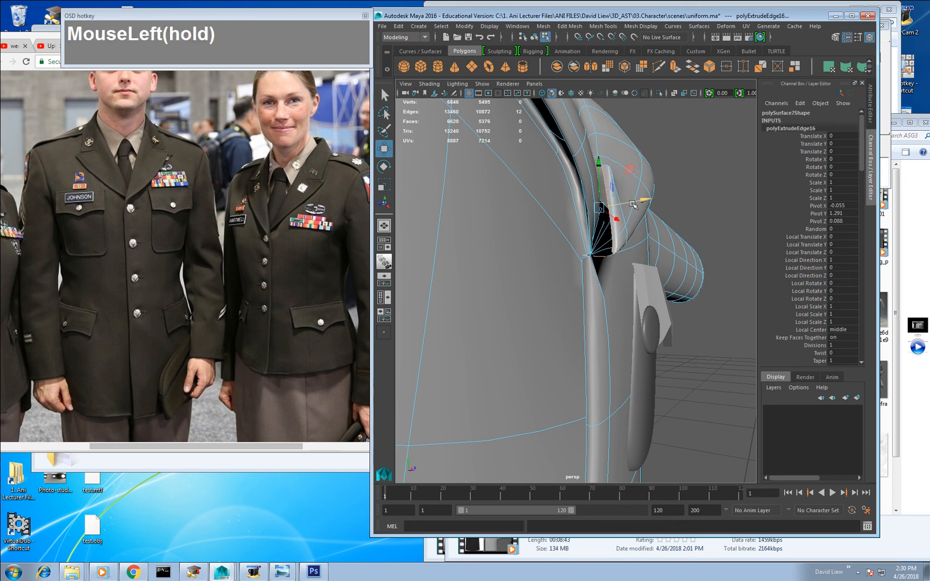
pyautogui.press('r')
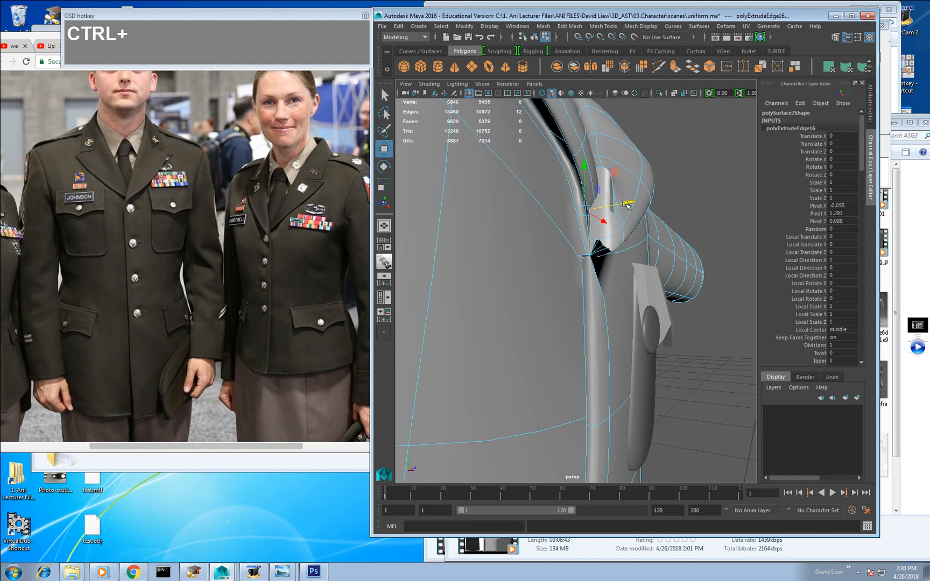
pyautogui.hotkey('ctrl', 'z')
pyautogui.hotkey('ctrl', 'z')
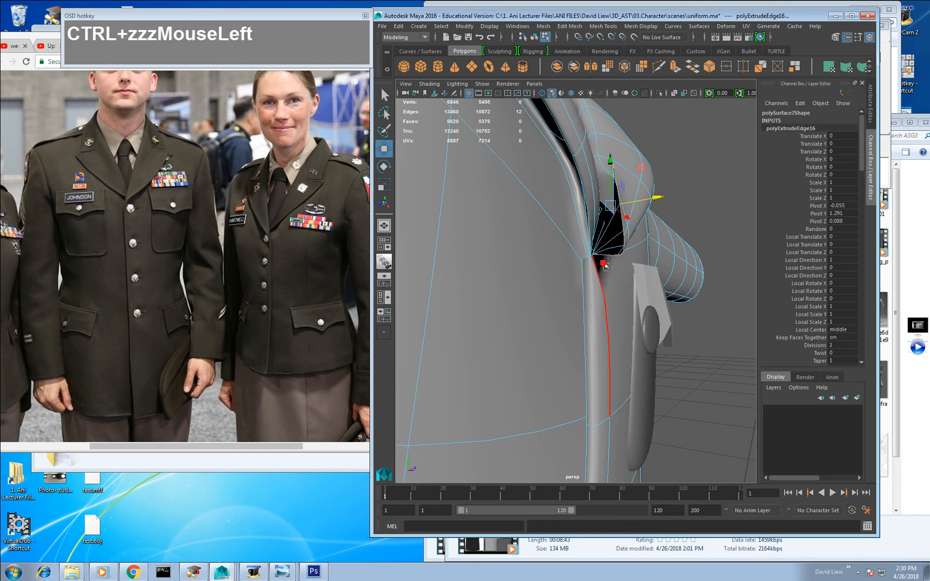
pyautogui.moveTo(605, 265)
pyautogui.keyDown('alt'); pyautogui.mouseDown()
pyautogui.moveTo(561, 246)
pyautogui.moveTo(601, 274)
pyautogui.mouseUp(); pyautogui.keyUp('alt')
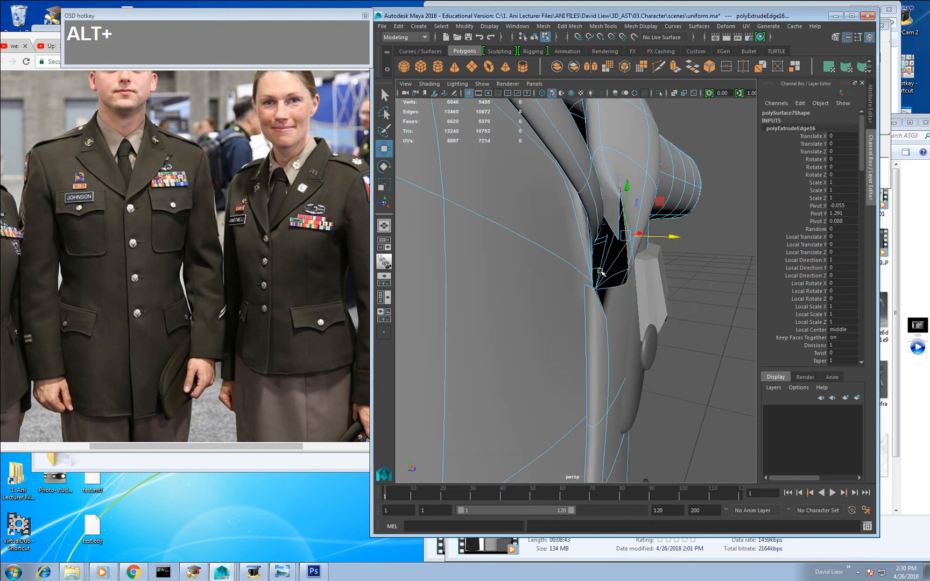
# Step: Extrude the lapel's border edges once more and move the new strip back in depth behind the lapel
pyautogui.hotkey('ctrl', 'e')
pyautogui.press('w')
pyautogui.moveTo(668, 237); pyautogui.dragTo(626, 238)
# Step: Merge a pair of vertices on the newly extruded strip behind the lapel
pyautogui.moveTo(599, 248); pyautogui.dragTo(564, 249, button='right')
pyautogui.keyDown('alt'); pyautogui.moveTo(578, 261); pyautogui.dragTo(597, 277, button='right'); pyautogui.keyUp('alt')
pyautogui.keyDown('alt'); pyautogui.moveTo(598, 277); pyautogui.dragTo(595, 293); pyautogui.keyUp('alt')
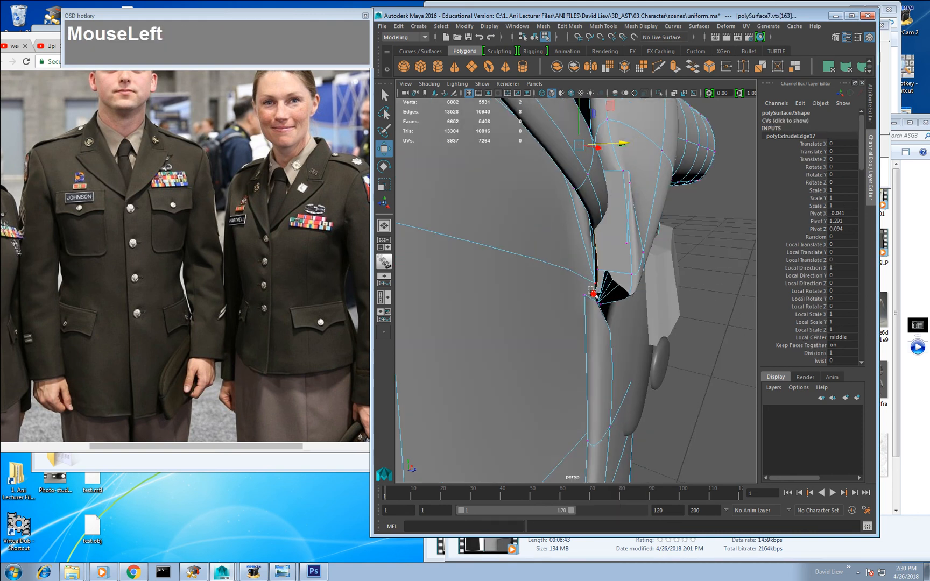
pyautogui.click(593, 294)
pyautogui.keyDown('shift'); pyautogui.moveTo(588, 296); pyautogui.dragTo(577, 259, button='right'); pyautogui.keyUp('shift')
pyautogui.keyDown('alt'); pyautogui.moveTo(577, 259); pyautogui.dragTo(534, 192); pyautogui.keyUp('alt')
pyautogui.keyDown('alt'); pyautogui.moveTo(542, 198); pyautogui.dragTo(546, 194); pyautogui.keyUp('alt')
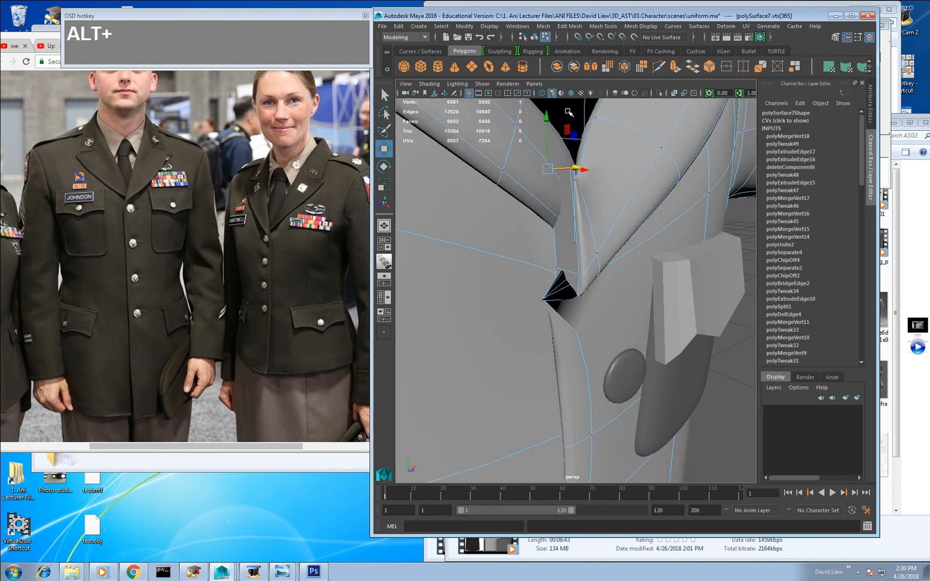
# Step: Select two lapel strip vertices in wireframe display, return to shaded display and merge them
pyautogui.click(541, 94)
pyautogui.moveTo(603, 217)
pyautogui.keyDown('alt'); pyautogui.mouseDown()
pyautogui.moveTo(615, 211)
pyautogui.moveTo(587, 216)
pyautogui.mouseUp(); pyautogui.keyUp('alt')
pyautogui.keyDown('shift'); pyautogui.click(615, 211); pyautogui.keyUp('shift')
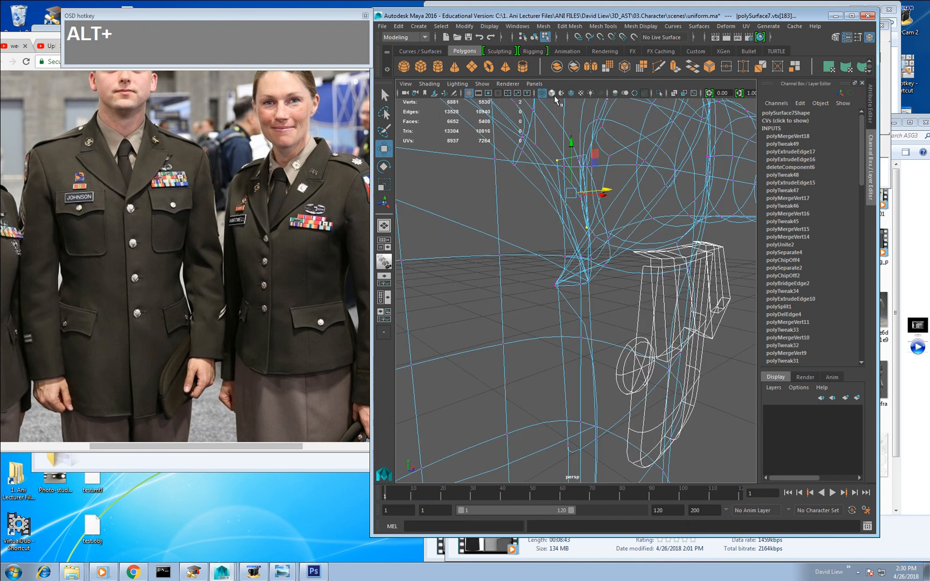
pyautogui.click(551, 93)
pyautogui.keyDown('shift'); pyautogui.rightClick(597, 213); pyautogui.keyUp('shift')
pyautogui.keyDown('shift'); pyautogui.moveTo(554, 205); pyautogui.dragTo(597, 156, button='right'); pyautogui.keyUp('shift')
# Step: Try lowering the vertices near the upper end of the lapel strip
pyautogui.click(591, 188)
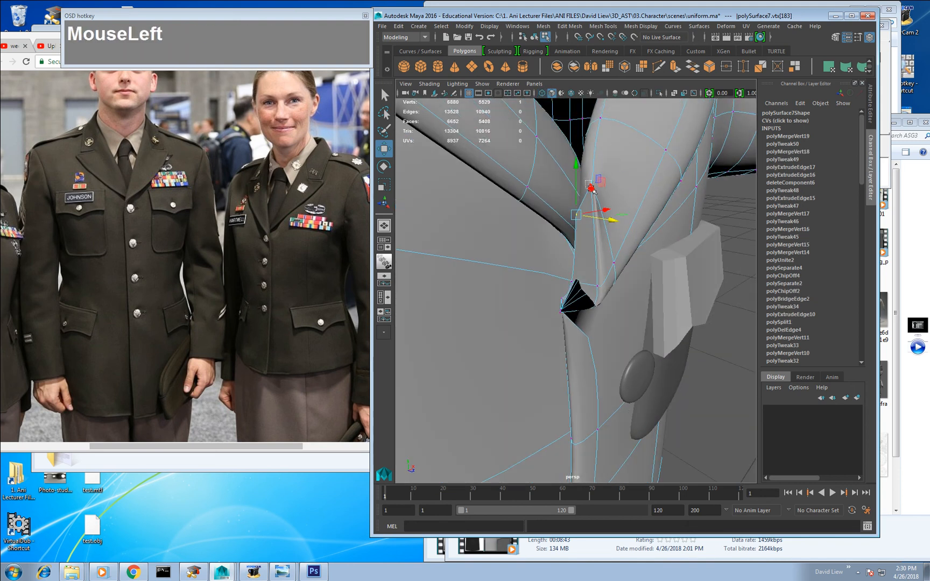
pyautogui.moveTo(596, 155); pyautogui.dragTo(598, 226)
pyautogui.hotkey('ctrl', 'z')
pyautogui.keyDown('shift'); pyautogui.rightClick(596, 228); pyautogui.keyUp('shift')
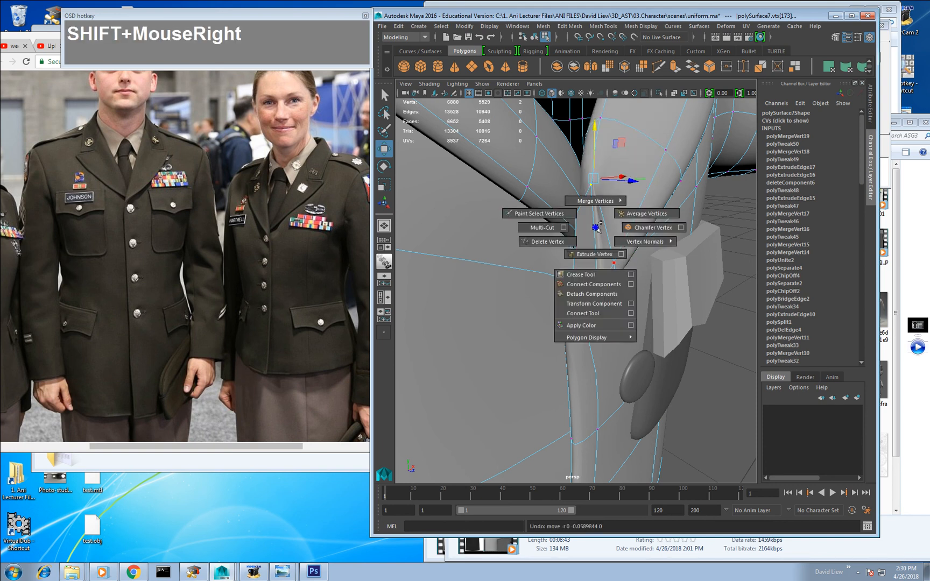
pyautogui.moveTo(619, 144); pyautogui.dragTo(600, 220)
pyautogui.press('z')
# Step: Delete the extra edge loop along the inner side of the lapel and compare the unsmoothed and smoothed mesh
pyautogui.moveTo(608, 249); pyautogui.dragTo(609, 199, button='right')
pyautogui.click(597, 243)
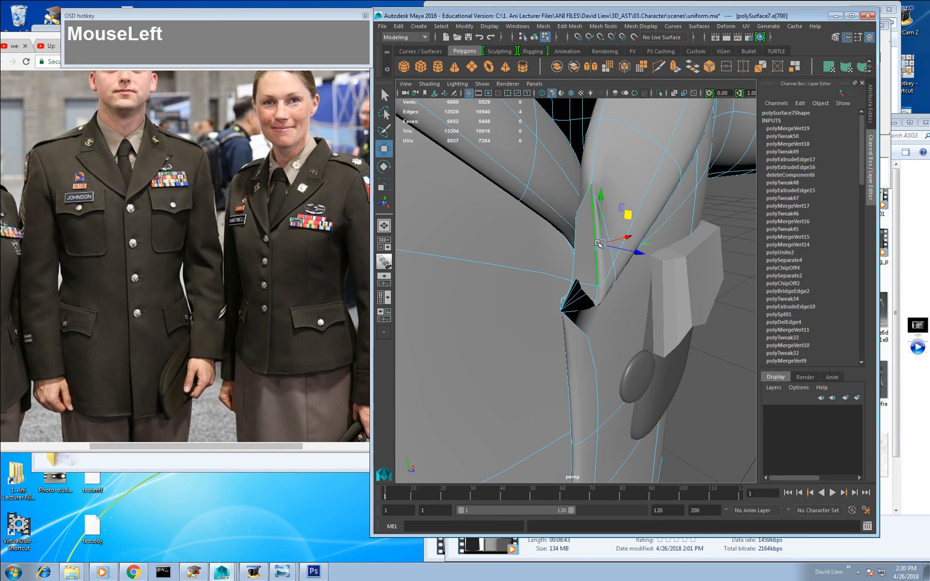
pyautogui.hotkey('ctrl', 'BackSpace')
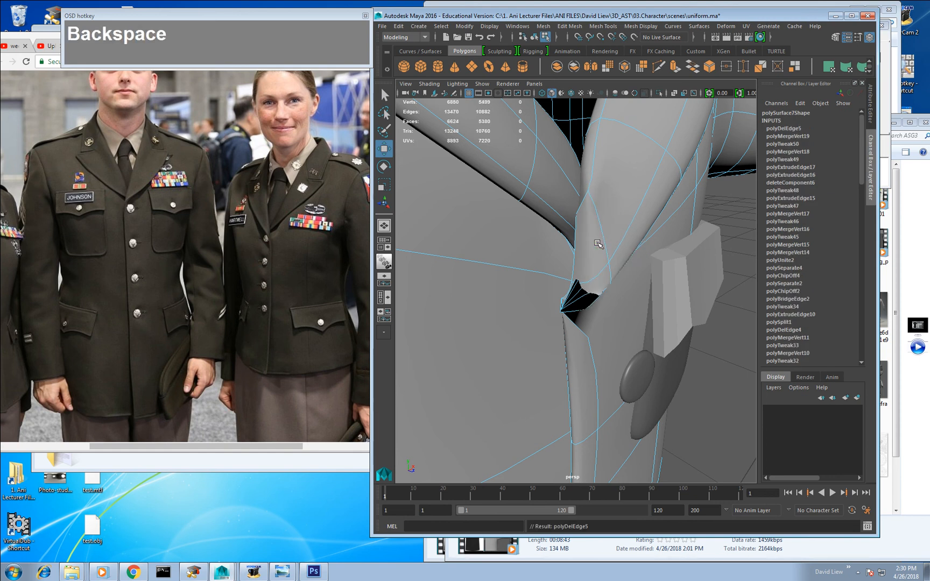
pyautogui.press('3')
pyautogui.press('1')
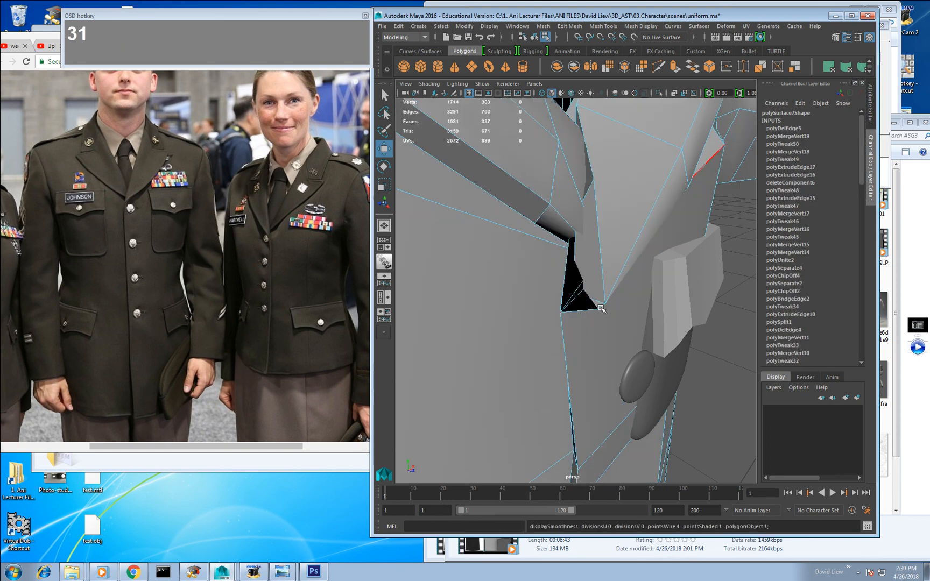
pyautogui.press('3')
# Step: Merge the two corner vertices where the lapel's lower tip meets the folded front edge strip
pyautogui.moveTo(581, 285); pyautogui.dragTo(575, 303, button='right')
pyautogui.click(591, 295)
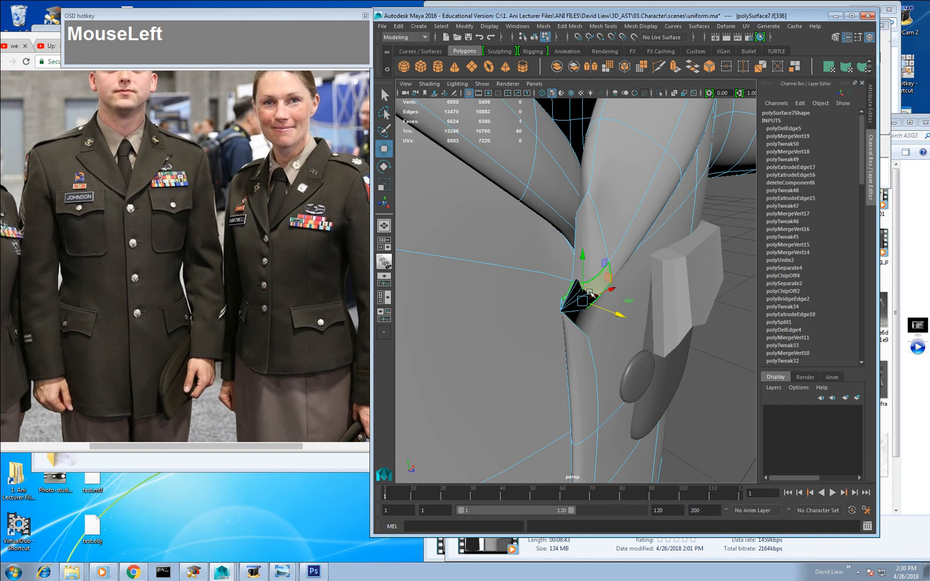
pyautogui.keyDown('alt'); pyautogui.moveTo(608, 290); pyautogui.dragTo(555, 225); pyautogui.keyUp('alt')
pyautogui.keyDown('alt'); pyautogui.moveTo(554, 224); pyautogui.dragTo(556, 238, button='right'); pyautogui.keyUp('alt')
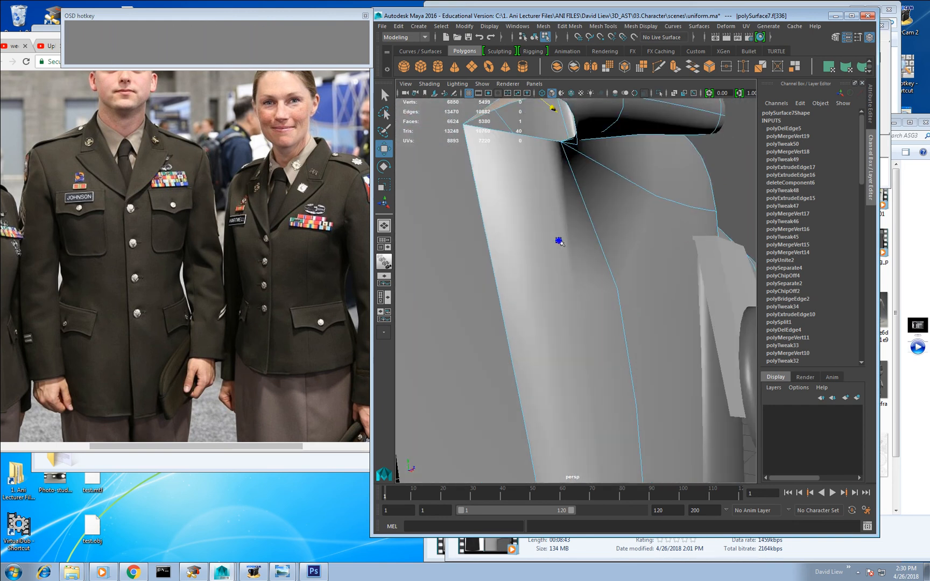
pyautogui.keyDown('alt'); pyautogui.moveTo(556, 239); pyautogui.dragTo(539, 221); pyautogui.keyUp('alt')
pyautogui.moveTo(547, 178); pyautogui.dragTo(520, 177, button='right')
pyautogui.click(511, 157)
pyautogui.moveTo(510, 158)
pyautogui.keyDown('alt'); pyautogui.mouseDown()
pyautogui.moveTo(502, 179)
pyautogui.moveTo(499, 160)
pyautogui.moveTo(562, 188)
pyautogui.moveTo(573, 169)
pyautogui.mouseUp(); pyautogui.keyUp('alt')
pyautogui.keyDown('shift'); pyautogui.click(518, 182); pyautogui.keyUp('shift')
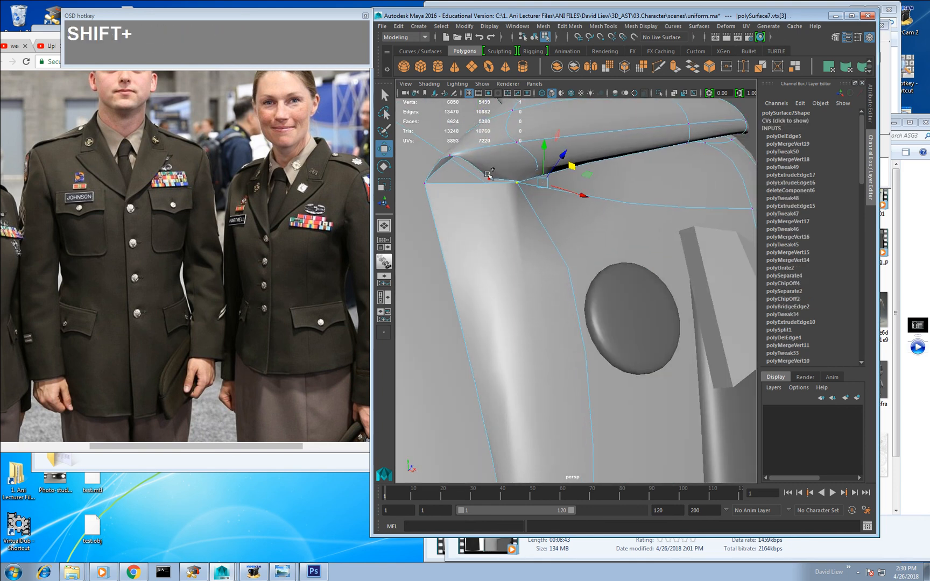
pyautogui.keyDown('shift'); pyautogui.moveTo(498, 188); pyautogui.dragTo(491, 131, button='right'); pyautogui.keyUp('shift')
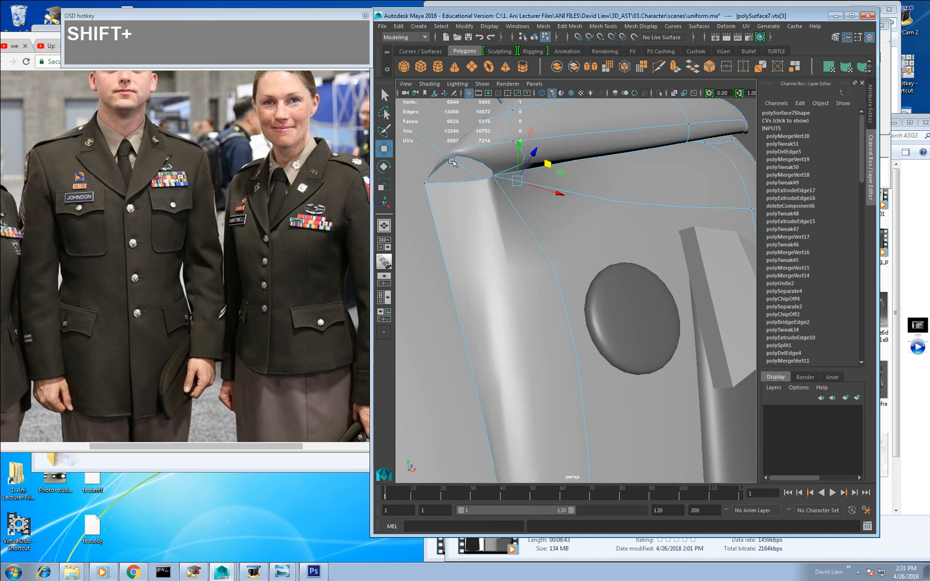
# Step: Try merging two vertices along the lapel's lower edge above the front edge strip, then undo the merge
pyautogui.keyDown('alt'); pyautogui.moveTo(455, 157); pyautogui.dragTo(469, 160); pyautogui.keyUp('alt')
pyautogui.keyDown('alt'); pyautogui.moveTo(469, 160); pyautogui.dragTo(477, 177, button='right'); pyautogui.keyUp('alt')
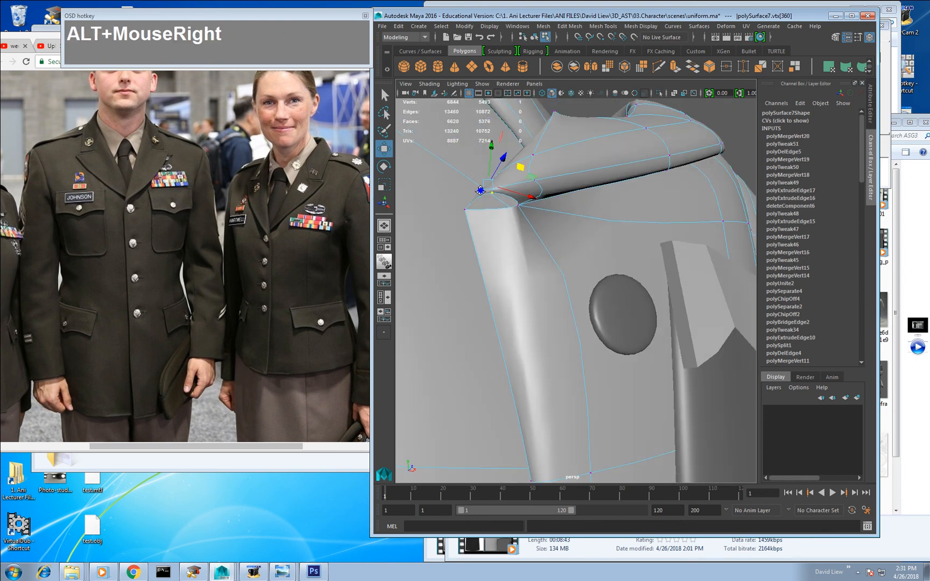
pyautogui.keyDown('alt'); pyautogui.moveTo(477, 177); pyautogui.dragTo(500, 197); pyautogui.keyUp('alt')
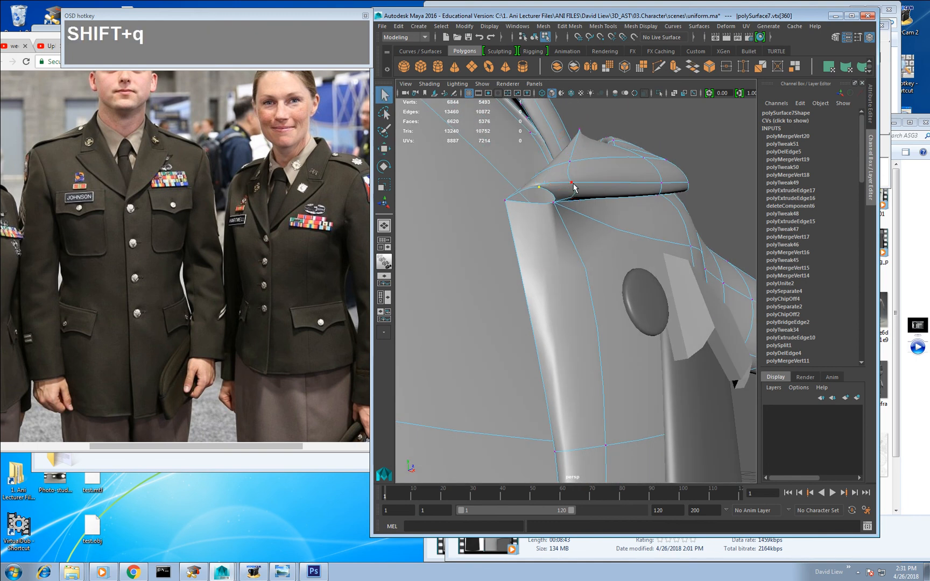
pyautogui.keyDown('alt'); pyautogui.moveTo(560, 207); pyautogui.dragTo(537, 195); pyautogui.keyUp('alt')
pyautogui.keyDown('shift'); pyautogui.moveTo(541, 183); pyautogui.dragTo(536, 140, button='right'); pyautogui.keyUp('shift')
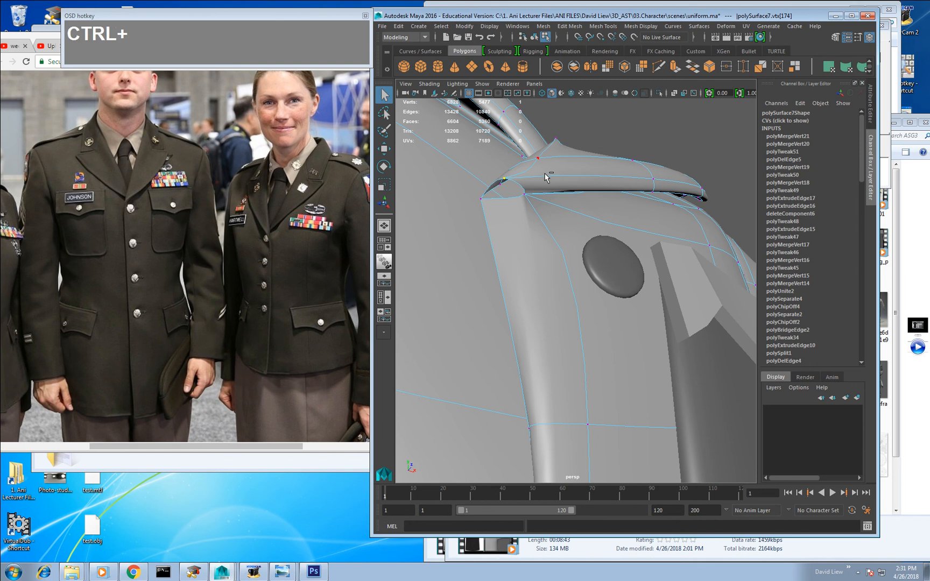
pyautogui.hotkey('ctrl', 'z')
# Step: Merge the vertex at the top of the folded front edge strip with the neighbouring vertex on the lapel's lower edge
pyautogui.keyDown('alt'); pyautogui.moveTo(543, 181); pyautogui.dragTo(540, 188); pyautogui.keyUp('alt')
pyautogui.moveTo(519, 188); pyautogui.dragTo(519, 159, button='right')
pyautogui.click(521, 188)
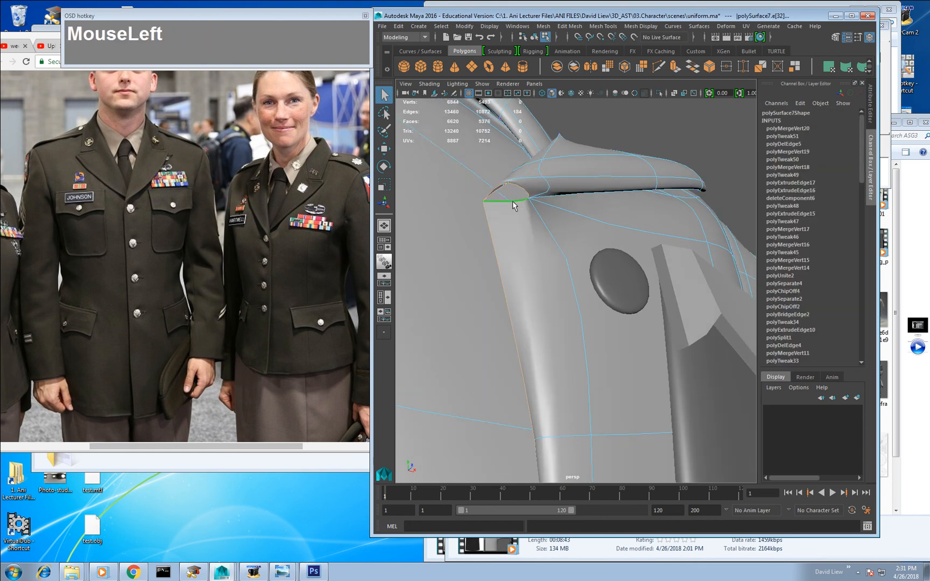
pyautogui.keyDown('alt'); pyautogui.moveTo(513, 201); pyautogui.dragTo(533, 200); pyautogui.keyUp('alt')
pyautogui.moveTo(532, 200); pyautogui.dragTo(533, 200, button='right')
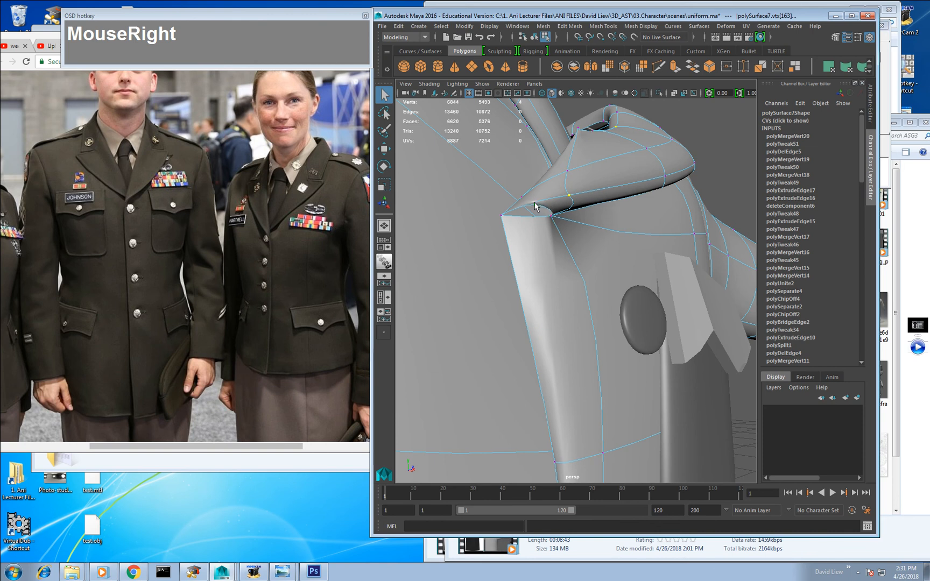
pyautogui.keyDown('shift'); pyautogui.moveTo(553, 217); pyautogui.dragTo(551, 178, button='right'); pyautogui.keyUp('shift')
pyautogui.moveTo(567, 206)
pyautogui.keyDown('alt'); pyautogui.mouseDown()
pyautogui.moveTo(527, 214)
pyautogui.moveTo(529, 232)
pyautogui.moveTo(561, 216)
pyautogui.mouseUp(); pyautogui.keyUp('alt')
# Step: Cut a new edge with the Multi-Cut tool at the upper end of the front edge strip, beside the lapel tip
pyautogui.keyDown('shift'); pyautogui.moveTo(577, 211); pyautogui.dragTo(525, 215, button='right'); pyautogui.keyUp('shift')
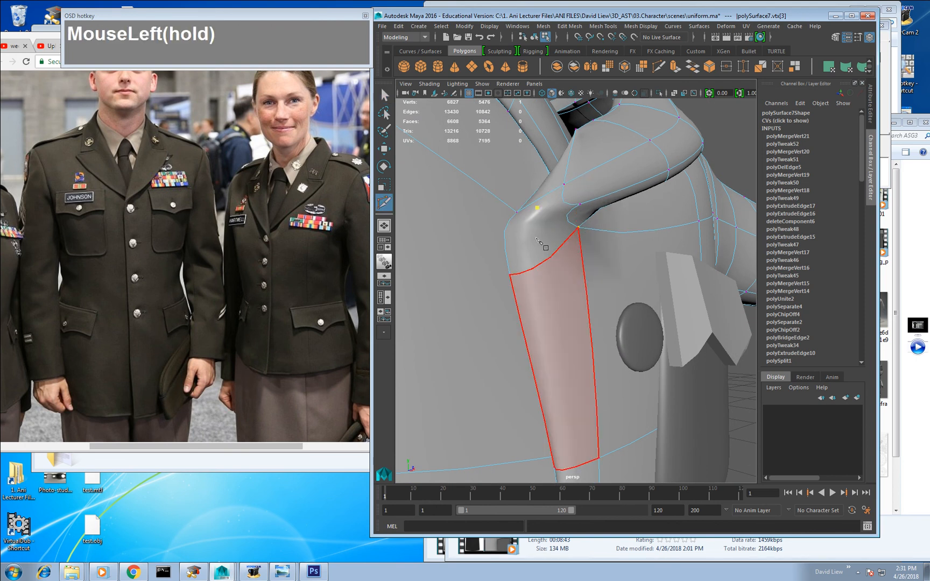
pyautogui.click(509, 232)
pyautogui.click(506, 263)
pyautogui.hotkey('shift', 'w')
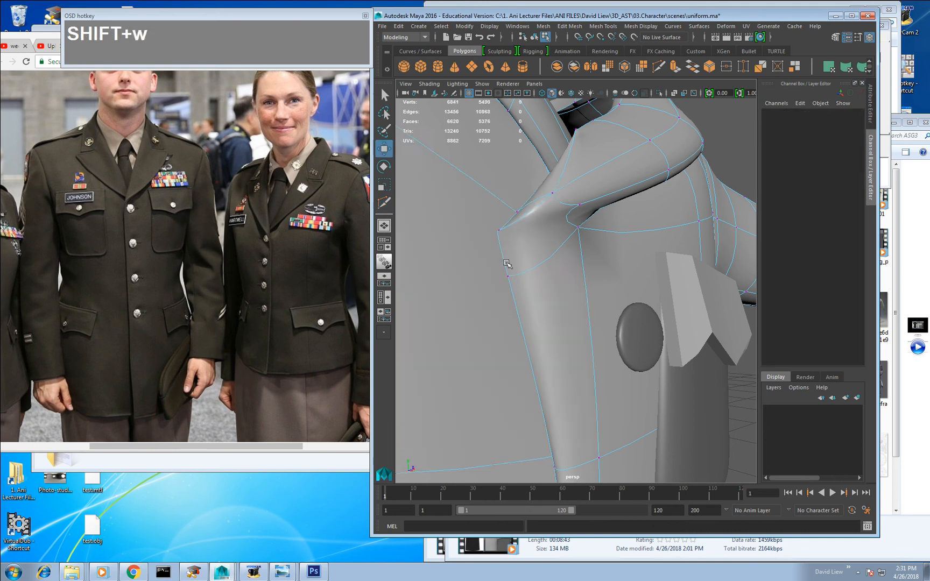
# Step: Connect the corner vertex at the lapel tip to the vertex on the lapel's lower edge, and delete the redundant edge beside it
pyautogui.keyDown('alt'); pyautogui.moveTo(542, 228); pyautogui.dragTo(540, 231); pyautogui.keyUp('alt')
pyautogui.moveTo(531, 231); pyautogui.dragTo(508, 237, button='right')
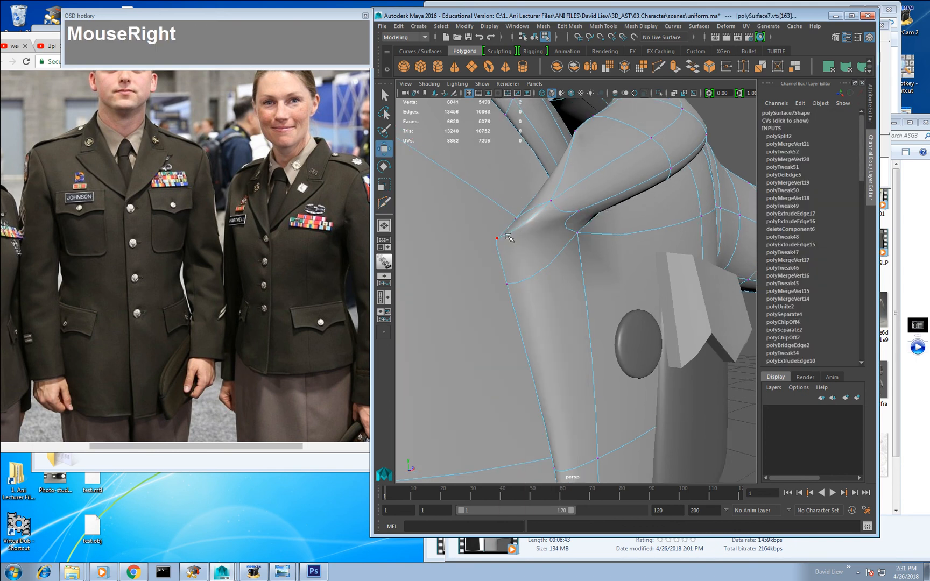
pyautogui.keyDown('shift'); pyautogui.click(578, 211); pyautogui.keyUp('shift')
pyautogui.hotkey('ctrl', 'shift', 'e')
pyautogui.moveTo(567, 210); pyautogui.dragTo(571, 178, button='right')
pyautogui.click(542, 209)
pyautogui.hotkey('ctrl', 'BackSpace')
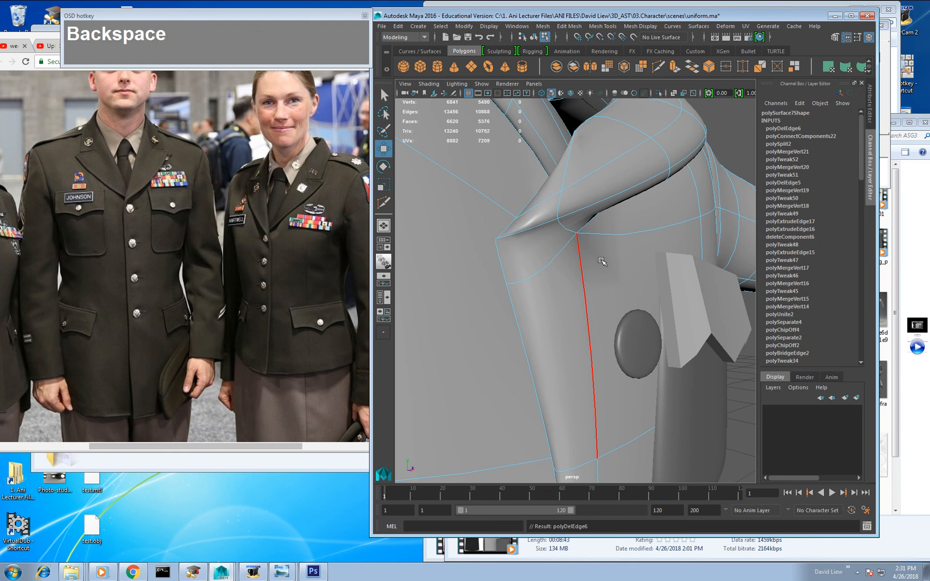
# Step: Nudge the vertices around the lapel's lower tip and check the join with the front edge strip from several angles
pyautogui.keyDown('alt'); pyautogui.moveTo(601, 264); pyautogui.dragTo(591, 269, button='right'); pyautogui.keyUp('alt')
pyautogui.keyDown('alt'); pyautogui.moveTo(591, 269); pyautogui.dragTo(562, 280); pyautogui.keyUp('alt')
pyautogui.moveTo(544, 253)
pyautogui.keyDown('alt'); pyautogui.mouseDown(button='right')
pyautogui.moveTo(571, 250)
pyautogui.moveTo(538, 251)
pyautogui.mouseUp(button='right'); pyautogui.keyUp('alt')
pyautogui.keyDown('alt'); pyautogui.moveTo(532, 259); pyautogui.dragTo(547, 275, button='right'); pyautogui.keyUp('alt')
pyautogui.moveTo(548, 264); pyautogui.dragTo(529, 250)
pyautogui.keyDown('alt'); pyautogui.moveTo(529, 248); pyautogui.dragTo(552, 244, button='right'); pyautogui.keyUp('alt')
pyautogui.keyDown('alt'); pyautogui.moveTo(536, 223); pyautogui.dragTo(540, 252); pyautogui.keyUp('alt')
pyautogui.hotkey('ctrl', 'z')
pyautogui.keyDown('alt'); pyautogui.moveTo(591, 250); pyautogui.dragTo(576, 246, button='right'); pyautogui.keyUp('alt')
pyautogui.keyDown('alt'); pyautogui.moveTo(583, 244); pyautogui.dragTo(602, 252); pyautogui.keyUp('alt')
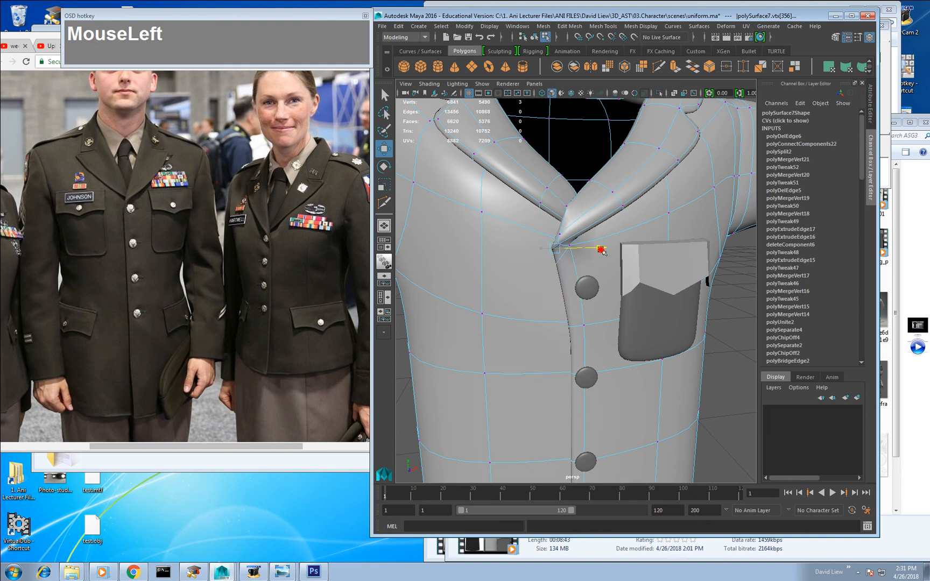
pyautogui.moveTo(603, 253); pyautogui.dragTo(622, 241, button='right')
pyautogui.keyDown('alt'); pyautogui.moveTo(608, 243); pyautogui.dragTo(630, 248); pyautogui.keyUp('alt')
pyautogui.click(606, 200)
pyautogui.keyDown('alt'); pyautogui.moveTo(607, 200); pyautogui.dragTo(620, 212, button='right'); pyautogui.keyUp('alt')
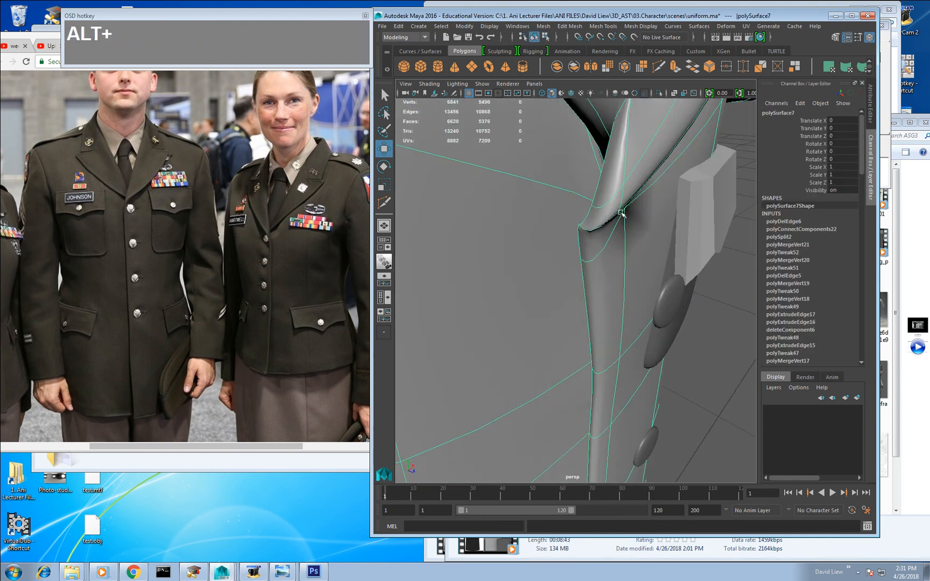
# Step: Delete the extra edge on the inner side of the lapel where it crosses the opposite lapel
pyautogui.keyDown('alt'); pyautogui.moveTo(620, 212); pyautogui.dragTo(618, 264); pyautogui.keyUp('alt')
pyautogui.moveTo(607, 235); pyautogui.dragTo(605, 226, button='right')
pyautogui.click(608, 268)
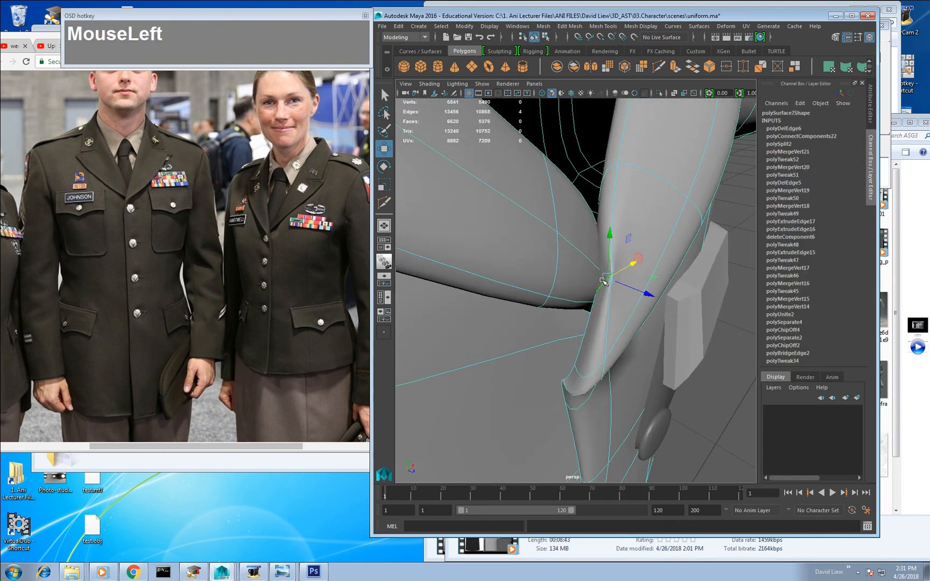
pyautogui.press('BackSpace')
pyautogui.click(599, 286)
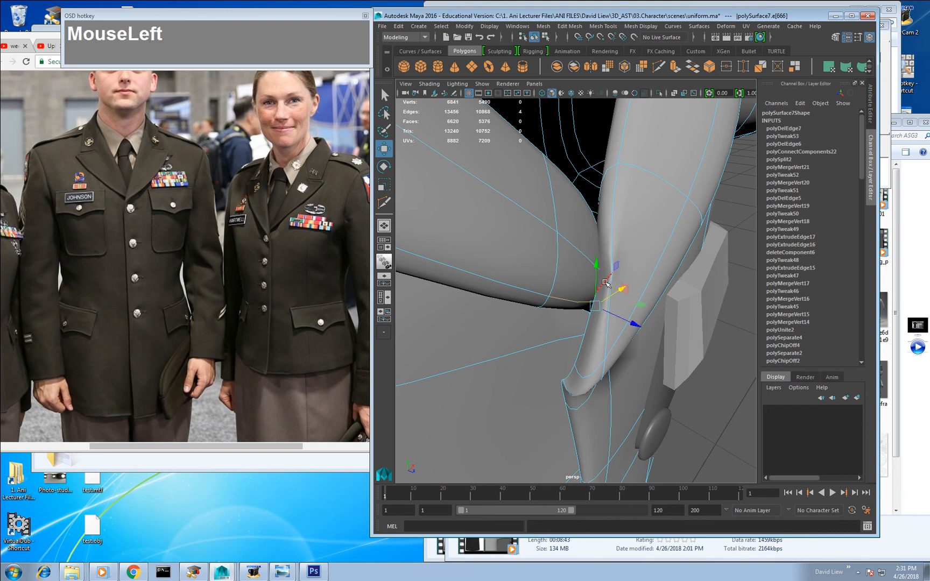
# Step: Merge the vertices on the lapel's inner edge above its lower tip in wireframe display, and return to shaded display
pyautogui.keyDown('alt'); pyautogui.moveTo(610, 273); pyautogui.dragTo(647, 228); pyautogui.keyUp('alt')
pyautogui.moveTo(647, 228); pyautogui.dragTo(616, 232, button='right')
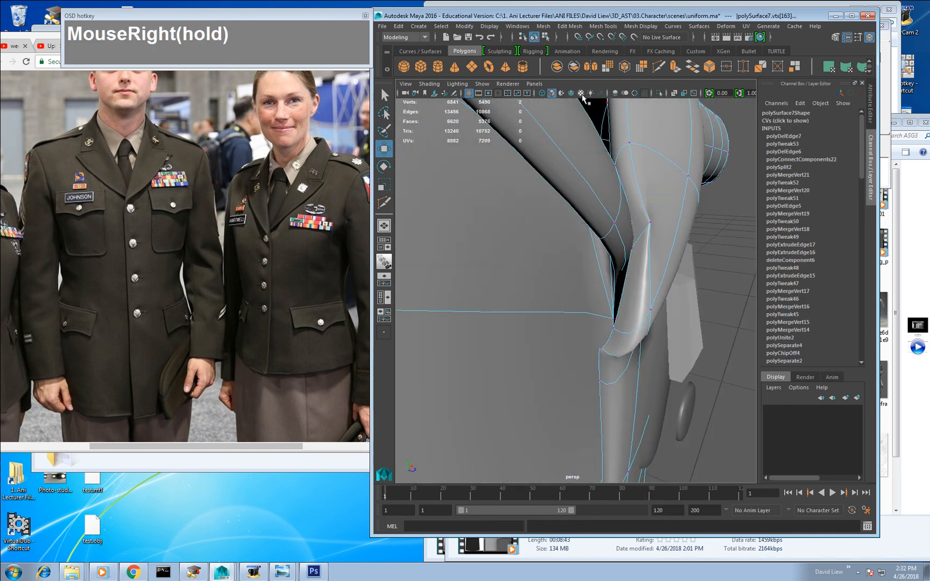
pyautogui.click(542, 94)
pyautogui.keyDown('alt'); pyautogui.moveTo(608, 236); pyautogui.dragTo(616, 257); pyautogui.keyUp('alt')
pyautogui.keyDown('alt'); pyautogui.moveTo(611, 295); pyautogui.dragTo(588, 275); pyautogui.keyUp('alt')
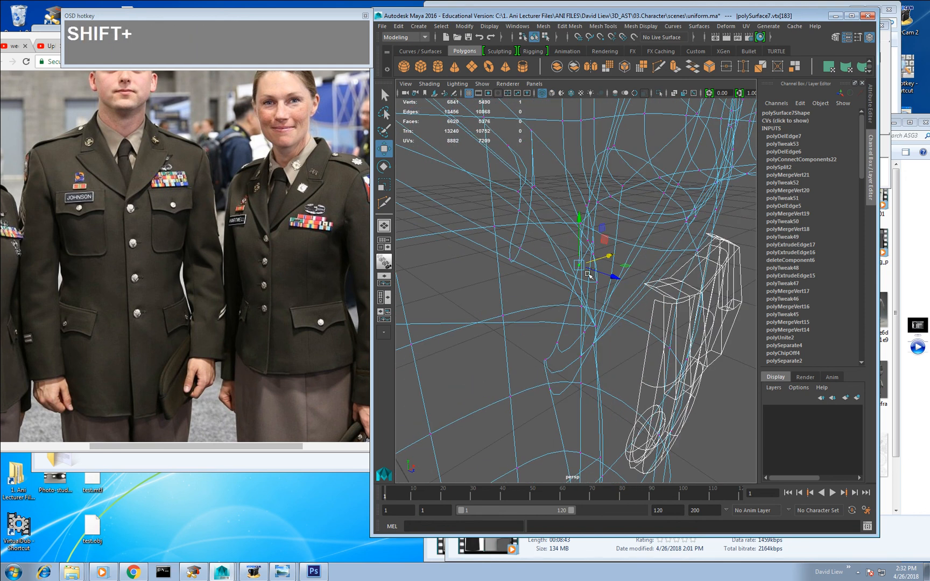
pyautogui.keyDown('shift'); pyautogui.moveTo(589, 248); pyautogui.dragTo(581, 221, button='right'); pyautogui.keyUp('shift')
pyautogui.hotkey('shift', '3')
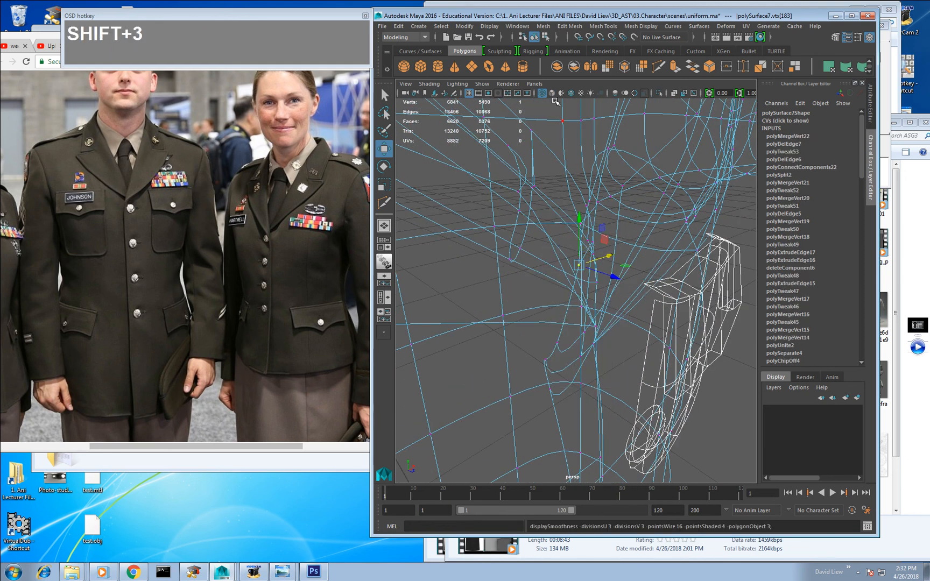
pyautogui.click(551, 92)
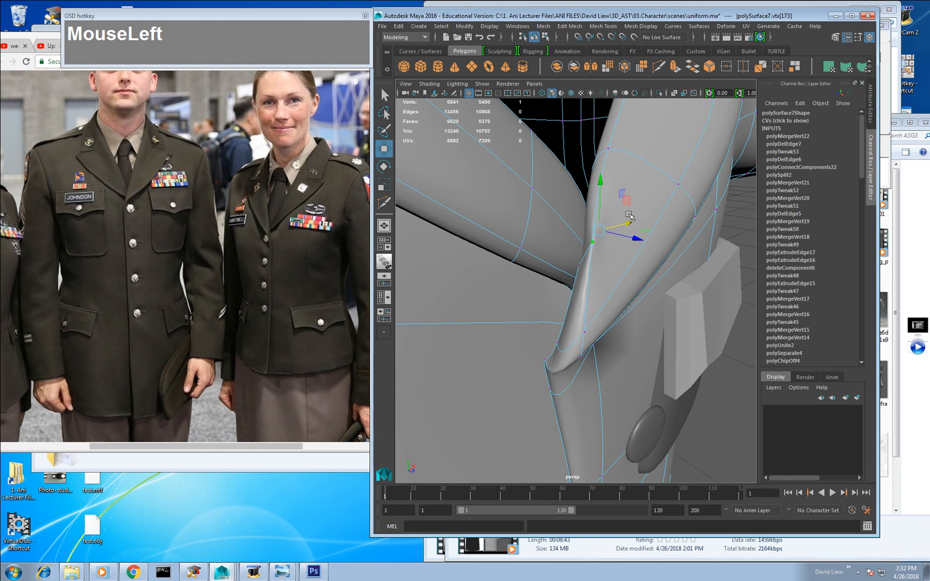
# Step: Try shifting the vertex on the lapel's inner edge sideways, then undo the move
pyautogui.moveTo(668, 248); pyautogui.dragTo(679, 246)
pyautogui.hotkey('ctrl', 'z')
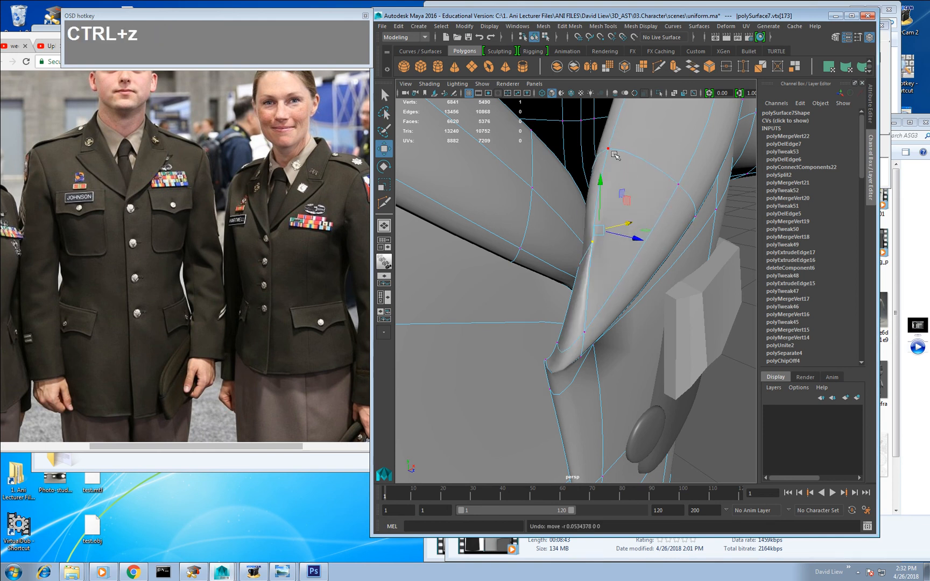
pyautogui.click(612, 151)
pyautogui.moveTo(618, 133); pyautogui.dragTo(641, 141)
pyautogui.keyDown('alt'); pyautogui.moveTo(616, 233); pyautogui.dragTo(638, 267); pyautogui.keyUp('alt')
pyautogui.moveTo(646, 259); pyautogui.dragTo(618, 254, button='middle')
pyautogui.moveTo(617, 256)
pyautogui.keyDown('alt'); pyautogui.mouseDown()
pyautogui.moveTo(639, 289)
pyautogui.moveTo(630, 269)
pyautogui.mouseUp(); pyautogui.keyUp('alt')
# Step: Delete the edge running along the inner side of the lapel just above its lower tip
pyautogui.moveTo(637, 244); pyautogui.dragTo(635, 217, button='right')
pyautogui.click(628, 231)
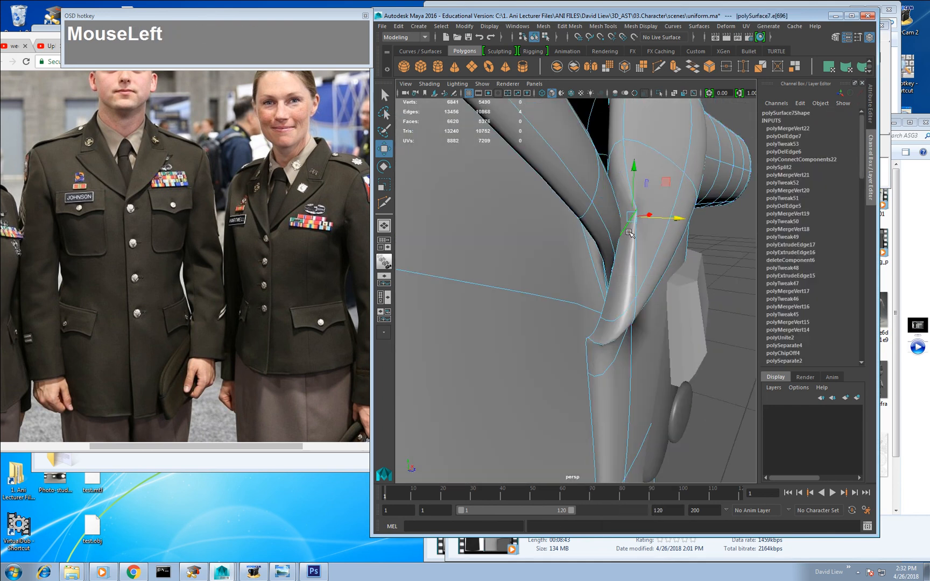
pyautogui.press('BackSpace')
# Step: Try moving the narrow face on the inner side of the lapel tip, and examine the geometry behind it
pyautogui.rightClick(629, 242)
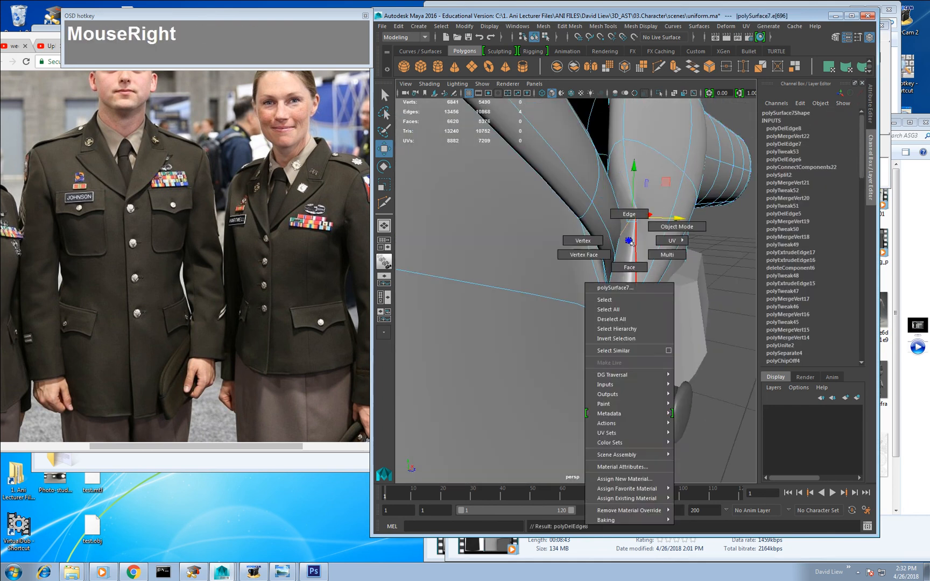
pyautogui.moveTo(625, 256); pyautogui.dragTo(627, 257, button='right')
pyautogui.click(628, 257)
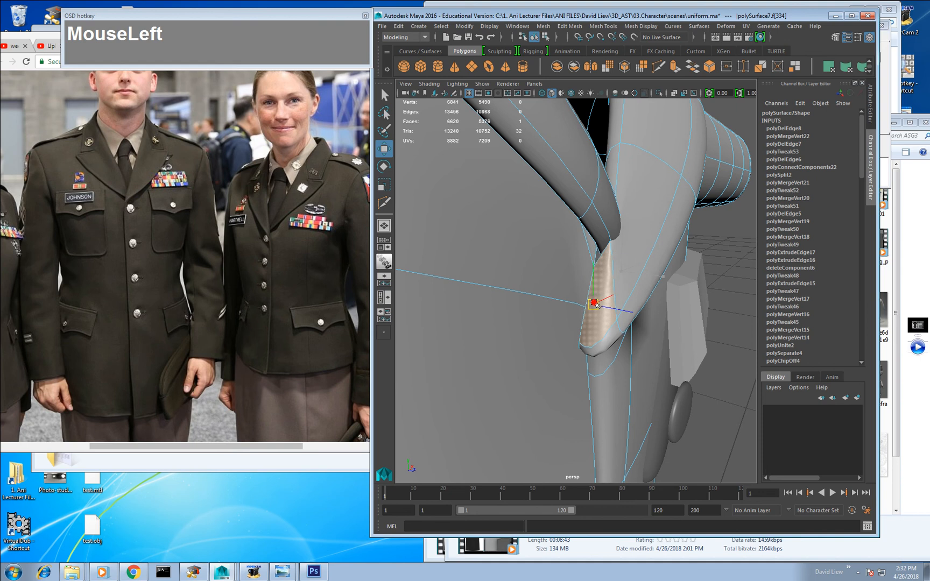
pyautogui.moveTo(595, 304); pyautogui.dragTo(650, 202)
pyautogui.keyDown('alt'); pyautogui.moveTo(649, 201); pyautogui.dragTo(610, 256, button='middle'); pyautogui.keyUp('alt')
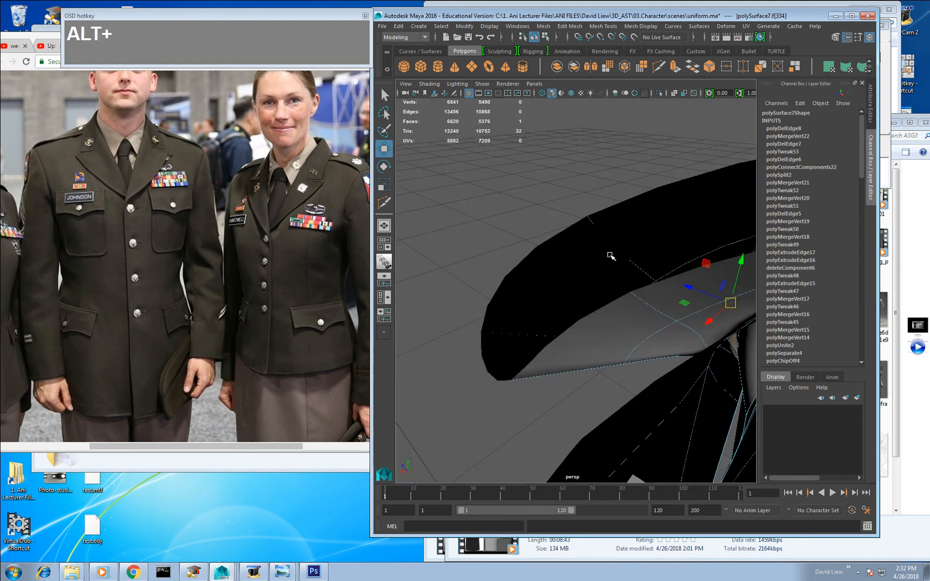
pyautogui.keyDown('alt'); pyautogui.moveTo(610, 255); pyautogui.dragTo(567, 272); pyautogui.keyUp('alt')
pyautogui.keyDown('alt'); pyautogui.moveTo(566, 272); pyautogui.dragTo(651, 278, button='middle'); pyautogui.keyUp('alt')
pyautogui.keyDown('alt'); pyautogui.moveTo(651, 278); pyautogui.dragTo(584, 264, button='right'); pyautogui.keyUp('alt')
pyautogui.keyDown('alt'); pyautogui.moveTo(584, 263); pyautogui.dragTo(592, 242, button='middle'); pyautogui.keyUp('alt')
pyautogui.keyDown('alt'); pyautogui.moveTo(592, 242); pyautogui.dragTo(562, 237, button='right'); pyautogui.keyUp('alt')
pyautogui.keyDown('alt'); pyautogui.moveTo(562, 236); pyautogui.dragTo(572, 287); pyautogui.keyUp('alt')
pyautogui.hotkey('alt', 'f')
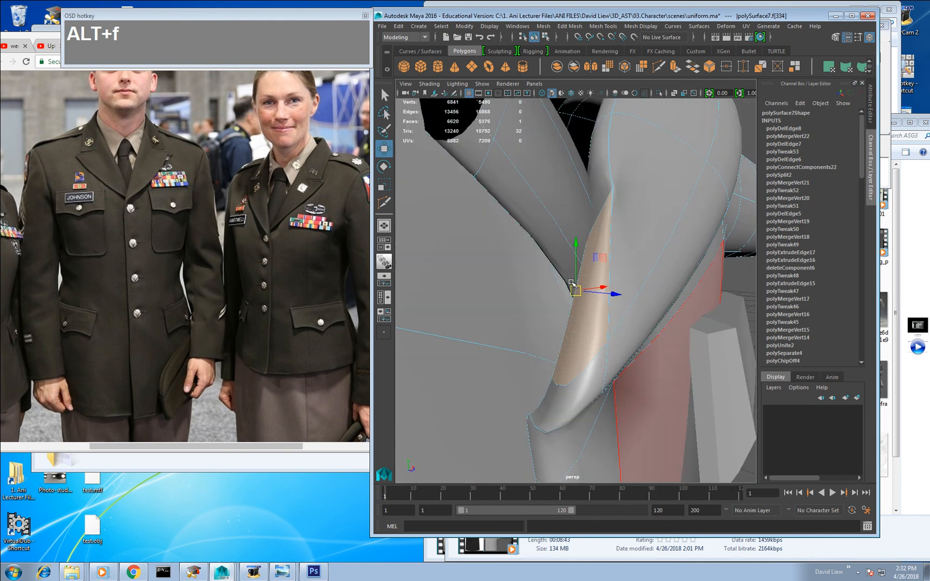
pyautogui.keyDown('alt'); pyautogui.moveTo(572, 286); pyautogui.dragTo(594, 282, button='right'); pyautogui.keyUp('alt')
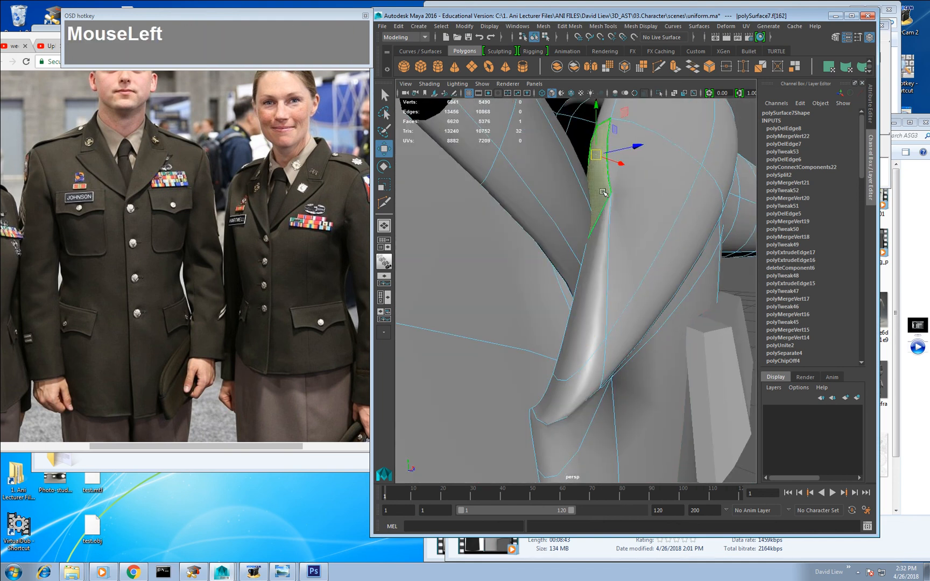
# Step: Try deleting the inner lapel faces above the lower tip, then undo the deletions
pyautogui.press('Delete')
pyautogui.click(606, 242)
pyautogui.press('Delete')
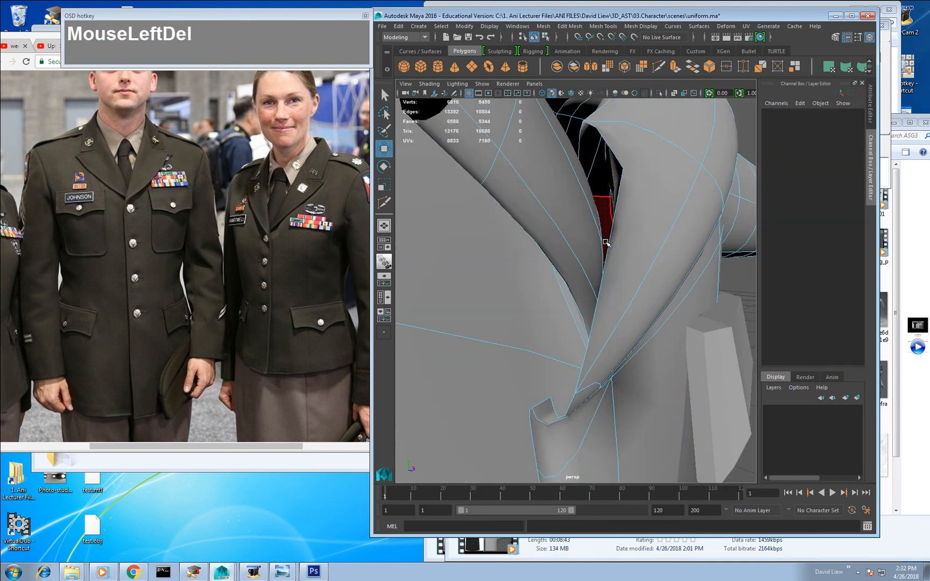
pyautogui.keyDown('alt'); pyautogui.moveTo(606, 232); pyautogui.dragTo(596, 183); pyautogui.keyUp('alt')
pyautogui.click(612, 216)
pyautogui.hotkey('ctrl', 'z')
pyautogui.hotkey('ctrl', 'z')
pyautogui.hotkey('ctrl', 'z')
pyautogui.hotkey('ctrl', 'z')
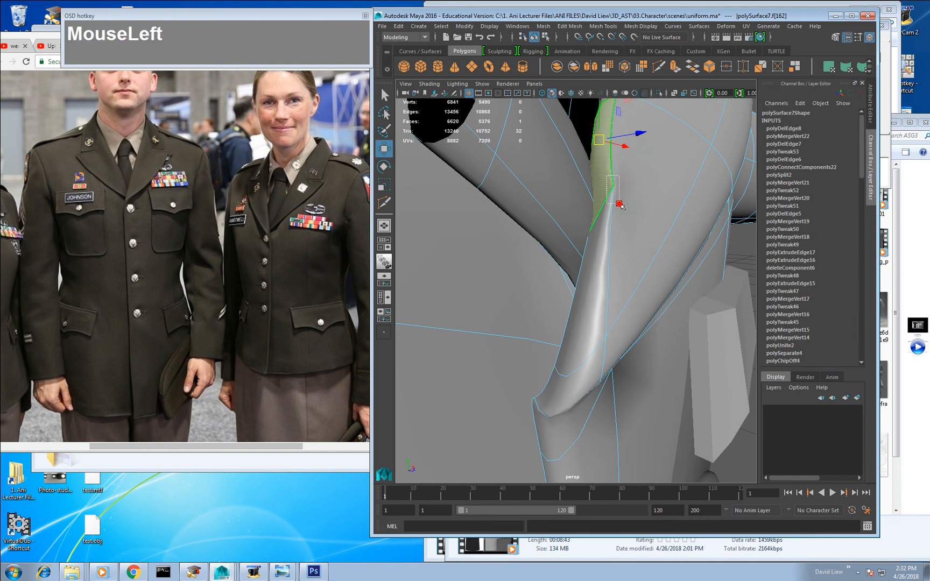
# Step: Examine the faces around the lapel's lower end from the front, above and inside the jacket
pyautogui.keyDown('ctrl'); pyautogui.click(598, 238); pyautogui.keyUp('ctrl')
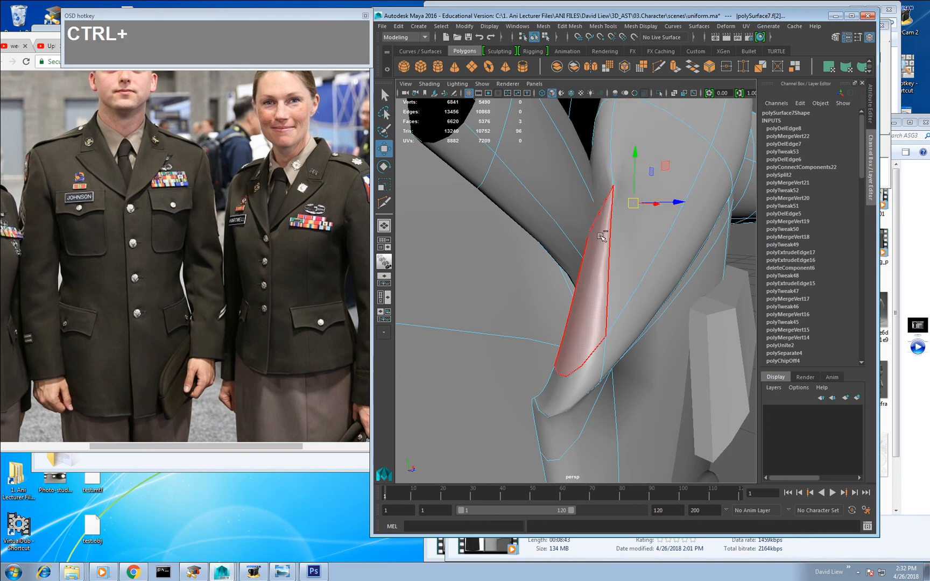
pyautogui.keyDown('alt'); pyautogui.moveTo(633, 214); pyautogui.dragTo(598, 210); pyautogui.keyUp('alt')
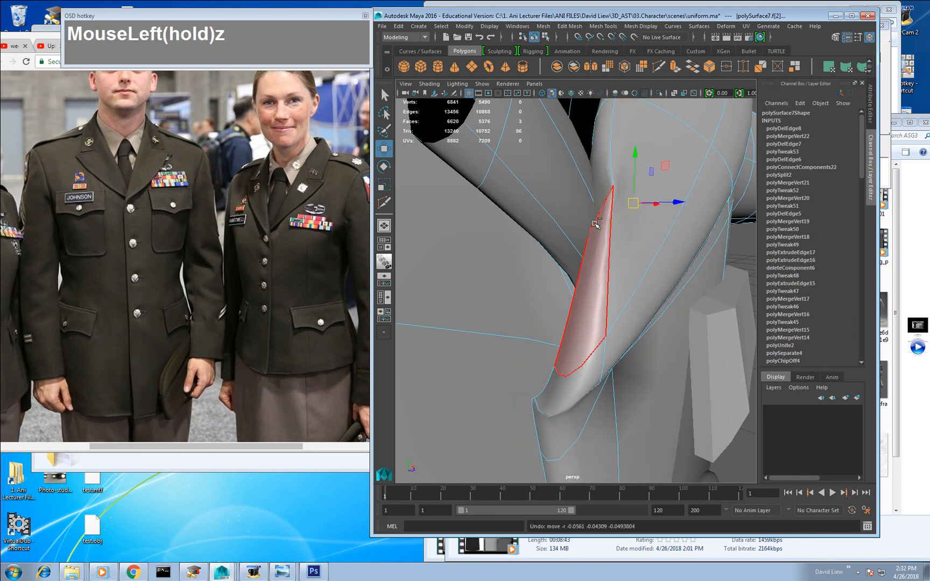
pyautogui.keyDown('alt'); pyautogui.moveTo(598, 210); pyautogui.dragTo(576, 201, button='right'); pyautogui.keyUp('alt')
pyautogui.keyDown('alt'); pyautogui.moveTo(575, 201); pyautogui.dragTo(610, 256); pyautogui.keyUp('alt')
pyautogui.keyDown('ctrl'); pyautogui.moveTo(514, 184); pyautogui.dragTo(487, 148); pyautogui.keyUp('ctrl')
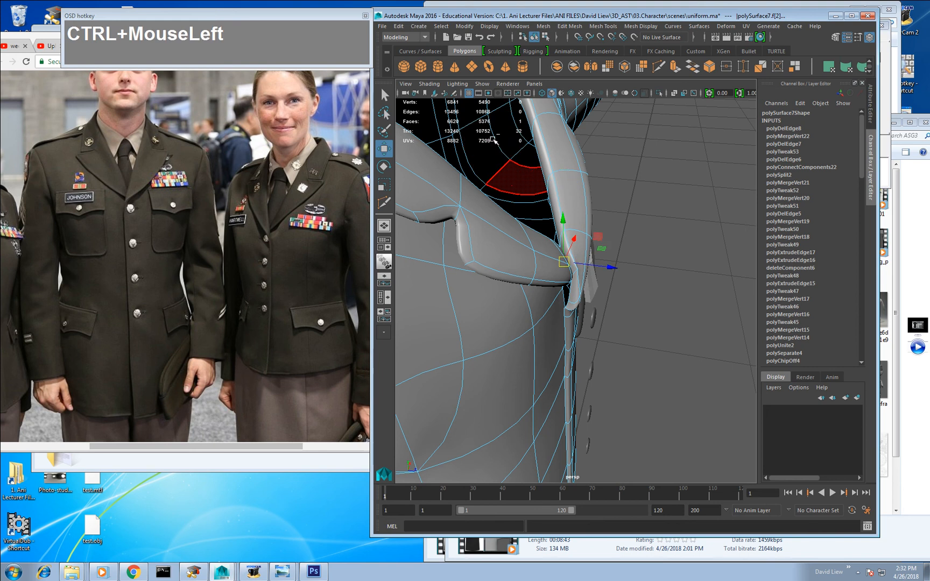
pyautogui.keyDown('alt'); pyautogui.moveTo(560, 205); pyautogui.dragTo(566, 225); pyautogui.keyUp('alt')
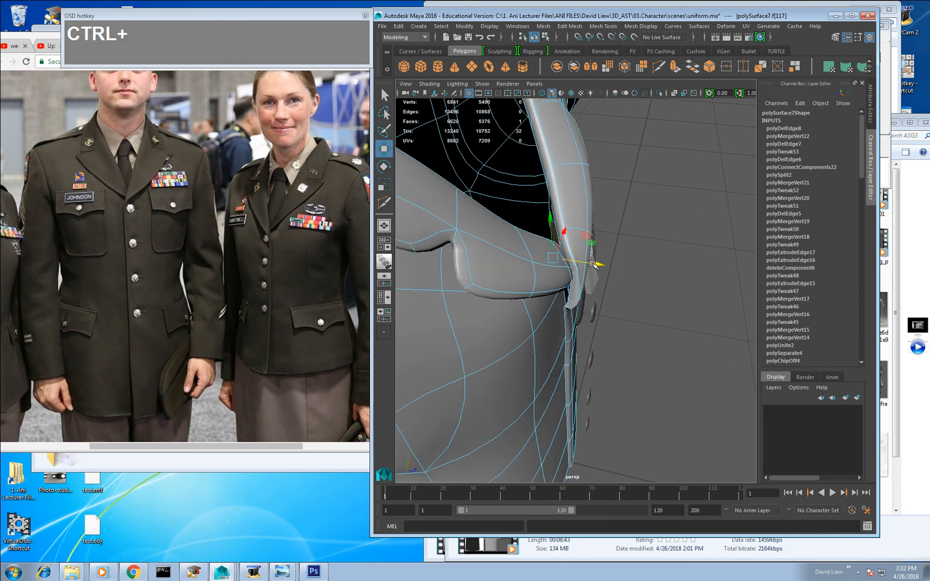
pyautogui.keyDown('alt'); pyautogui.moveTo(598, 264); pyautogui.dragTo(581, 304); pyautogui.keyUp('alt')
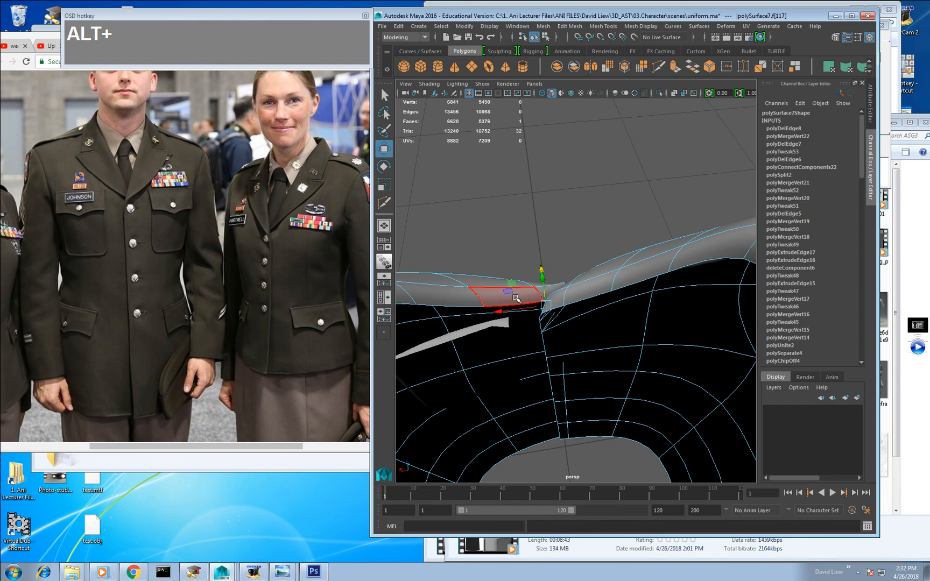
pyautogui.moveTo(498, 290)
pyautogui.mouseDown()
pyautogui.moveTo(510, 289)
pyautogui.moveTo(513, 305)
pyautogui.moveTo(578, 294)
pyautogui.mouseUp()
pyautogui.keyDown('alt'); pyautogui.moveTo(578, 294); pyautogui.dragTo(592, 285, button='right'); pyautogui.keyUp('alt')
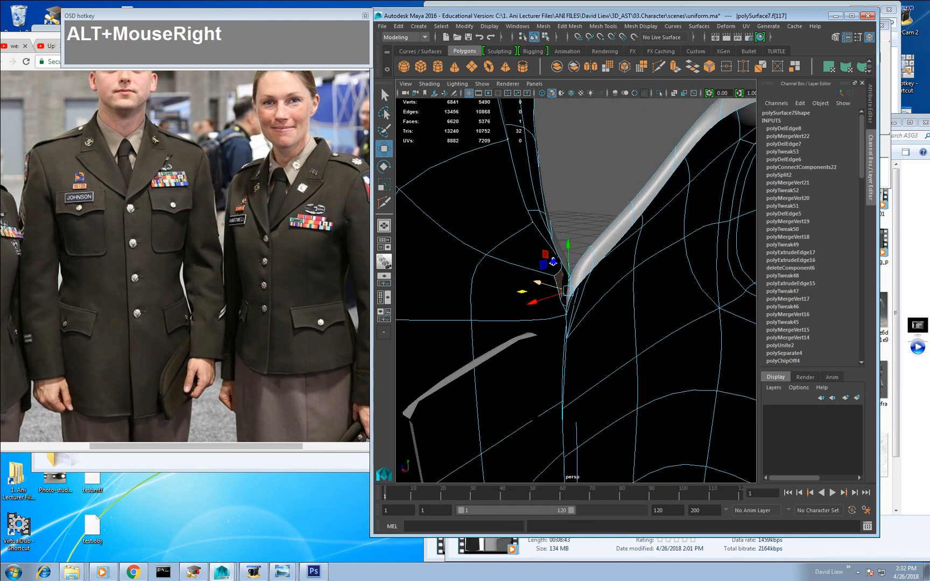
pyautogui.keyDown('alt'); pyautogui.moveTo(591, 285); pyautogui.dragTo(635, 237); pyautogui.keyUp('alt')
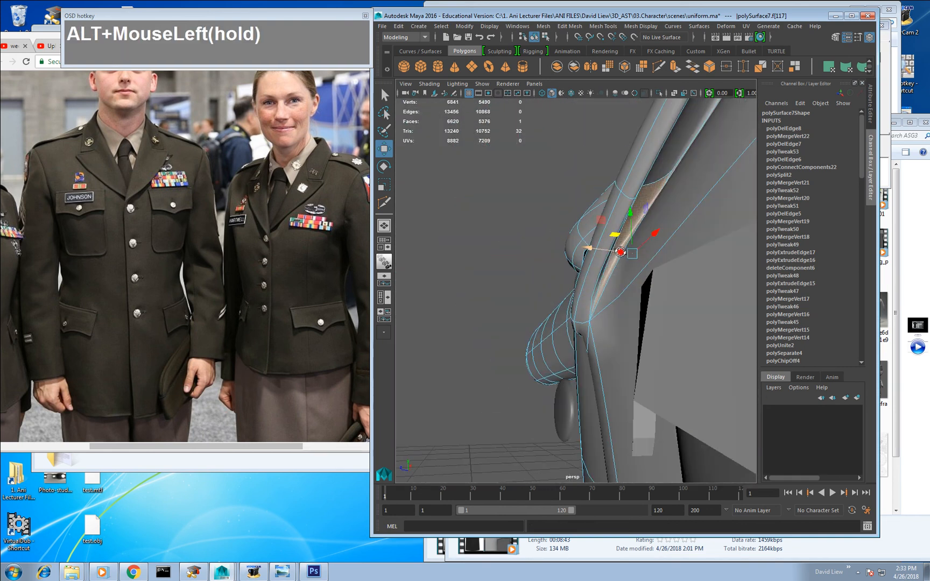
pyautogui.keyDown('ctrl'); pyautogui.click(650, 198); pyautogui.keyUp('ctrl')
pyautogui.keyDown('alt'); pyautogui.moveTo(649, 198); pyautogui.dragTo(702, 279); pyautogui.keyUp('alt')
pyautogui.keyDown('alt'); pyautogui.moveTo(616, 274); pyautogui.dragTo(604, 277); pyautogui.keyUp('alt')
# Step: Isolate the narrow inner face and the adjoining lapel faces above the tip, and examine how they connect
pyautogui.moveTo(611, 249)
pyautogui.mouseDown(button='right')
pyautogui.moveTo(609, 268)
pyautogui.moveTo(612, 253)
pyautogui.mouseUp(button='right')
pyautogui.click(615, 243)
pyautogui.keyDown('shift'); pyautogui.click(604, 208); pyautogui.keyUp('shift')
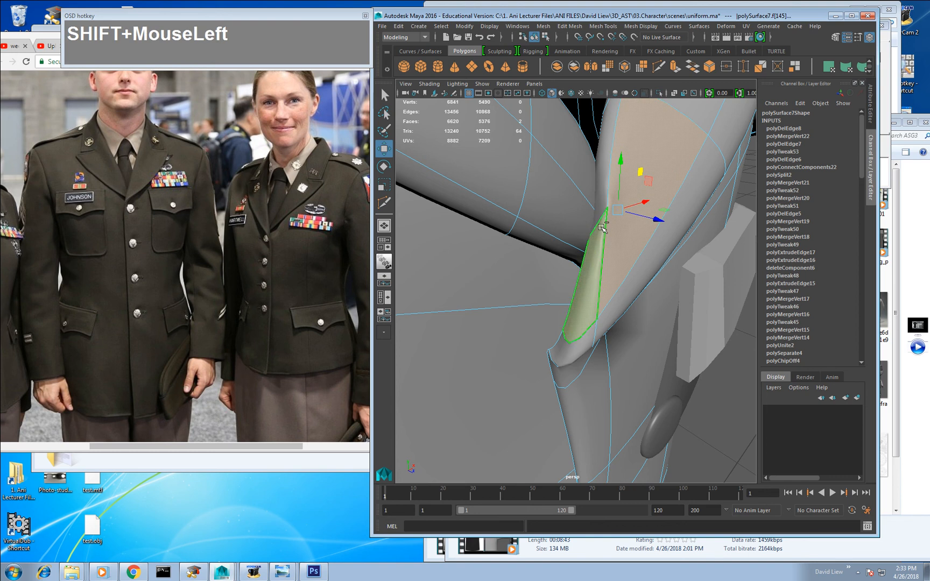
pyautogui.click(659, 94)
pyautogui.keyDown('alt'); pyautogui.moveTo(654, 188); pyautogui.dragTo(633, 213); pyautogui.keyUp('alt')
pyautogui.click(634, 214)
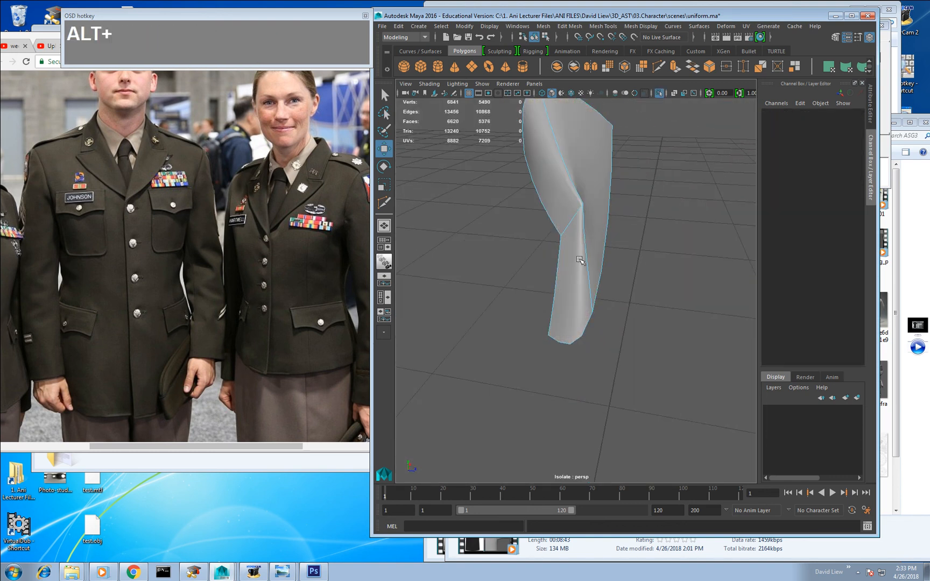
pyautogui.keyDown('alt'); pyautogui.moveTo(583, 259); pyautogui.dragTo(564, 244, button='right'); pyautogui.keyUp('alt')
pyautogui.keyDown('alt'); pyautogui.moveTo(565, 245); pyautogui.dragTo(592, 244); pyautogui.keyUp('alt')
pyautogui.keyDown('alt'); pyautogui.moveTo(592, 244); pyautogui.dragTo(600, 225, button='right'); pyautogui.keyUp('alt')
# Step: Delete the large lapel face beside the narrow inner face above the tip, and show the whole jacket again
pyautogui.click(600, 225)
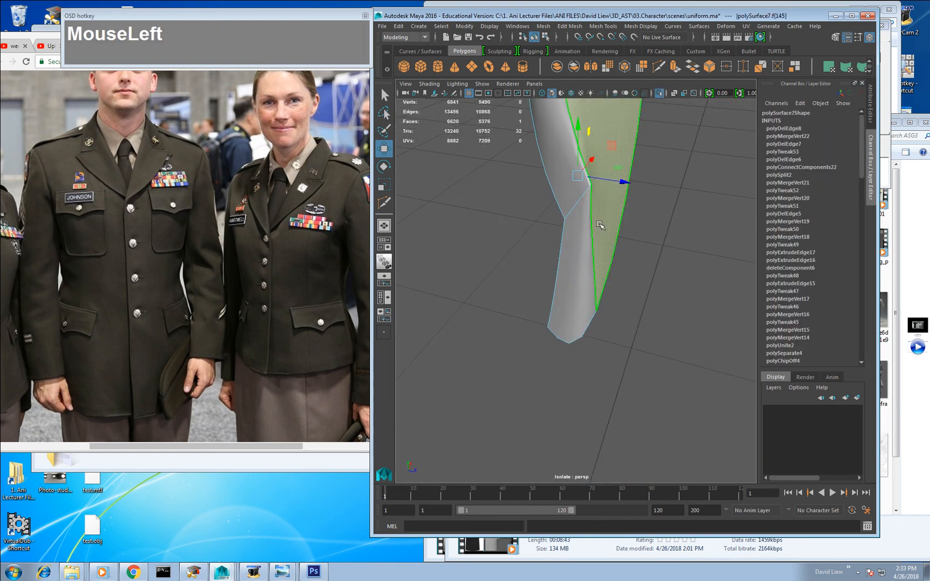
pyautogui.click(661, 95)
pyautogui.keyDown('alt'); pyautogui.moveTo(660, 102); pyautogui.dragTo(652, 201); pyautogui.keyUp('alt')
pyautogui.keyDown('alt'); pyautogui.moveTo(651, 201); pyautogui.dragTo(614, 232, button='middle'); pyautogui.keyUp('alt')
pyautogui.press('Delete')
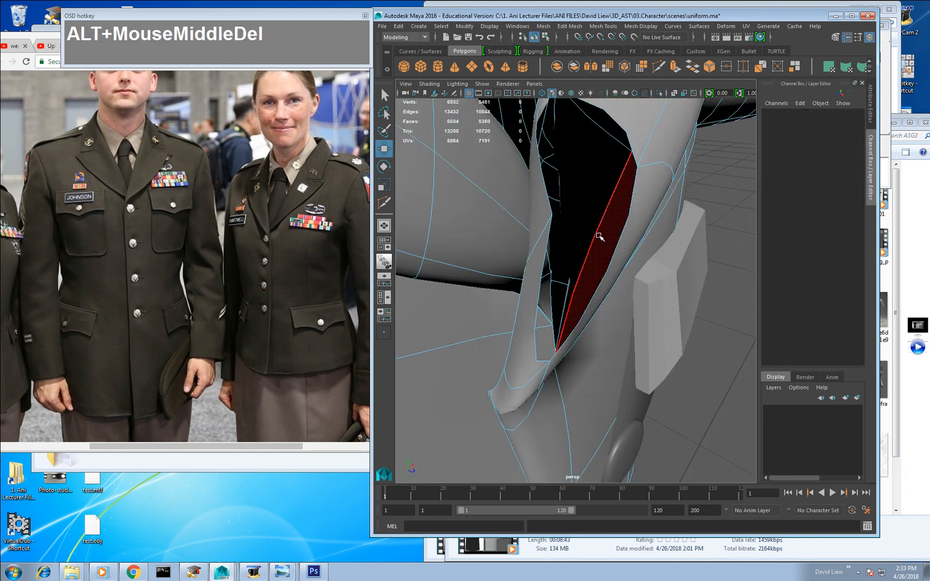
pyautogui.keyDown('alt'); pyautogui.moveTo(595, 240); pyautogui.dragTo(536, 220); pyautogui.keyUp('alt')
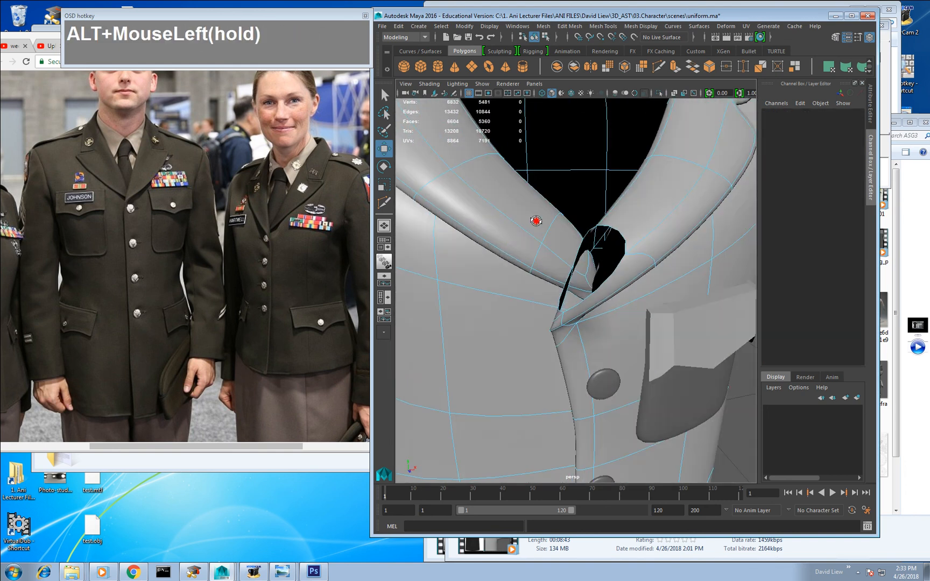
# Step: Bridge the open border edges of the hole in the lapel above its lower tip
pyautogui.keyDown('alt'); pyautogui.moveTo(536, 221); pyautogui.dragTo(627, 182, button='right'); pyautogui.keyUp('alt')
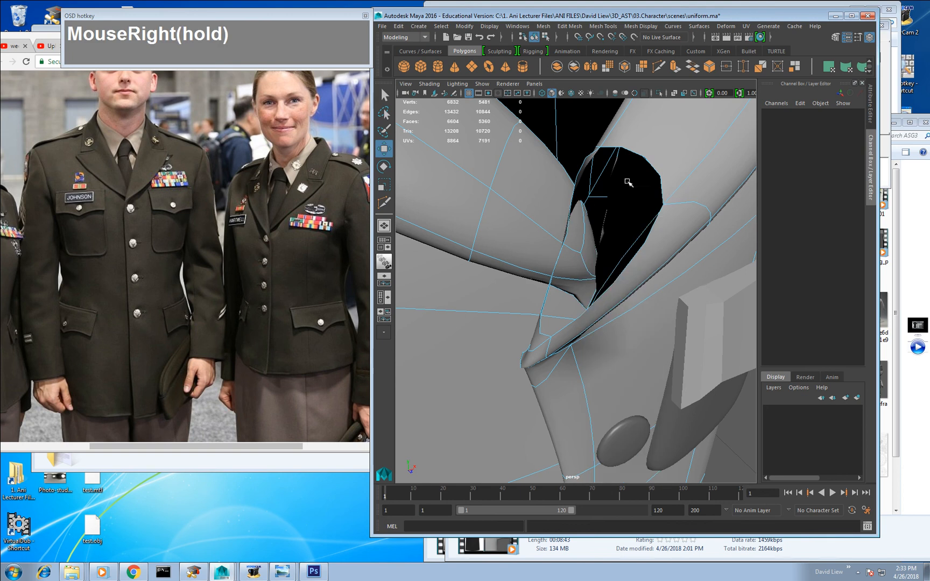
pyautogui.doubleClick(651, 163)
pyautogui.keyDown('shift'); pyautogui.rightClick(651, 162); pyautogui.keyUp('shift')
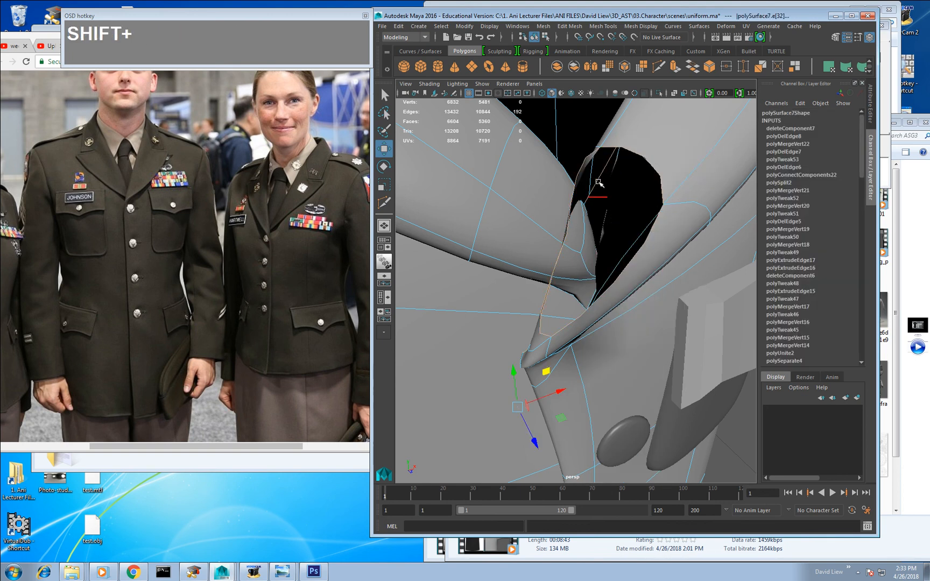
pyautogui.keyDown('alt'); pyautogui.moveTo(600, 183); pyautogui.dragTo(545, 216); pyautogui.keyUp('alt')
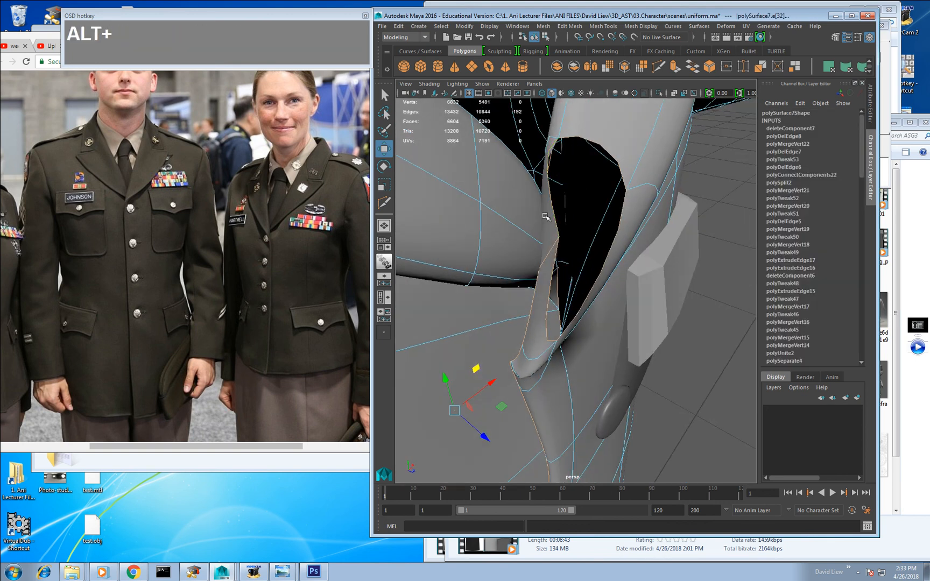
pyautogui.keyDown('shift'); pyautogui.click(612, 253); pyautogui.keyUp('shift')
pyautogui.keyDown('shift'); pyautogui.moveTo(612, 253); pyautogui.dragTo(610, 274, button='right'); pyautogui.keyUp('shift')
pyautogui.keyDown('shift'); pyautogui.moveTo(614, 363); pyautogui.dragTo(614, 363, button='right'); pyautogui.keyUp('shift')
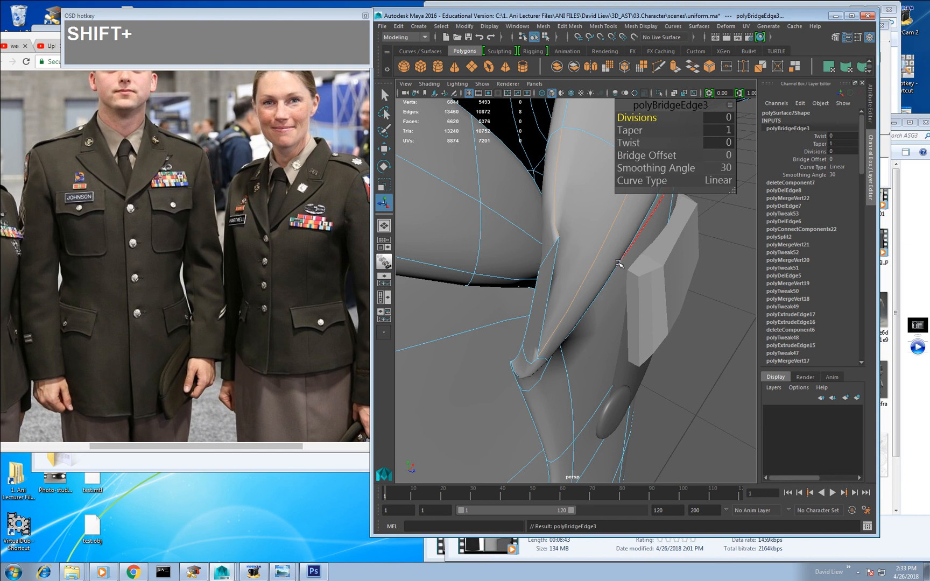
pyautogui.press('w')
pyautogui.keyDown('alt'); pyautogui.moveTo(587, 248); pyautogui.dragTo(559, 264); pyautogui.keyUp('alt')
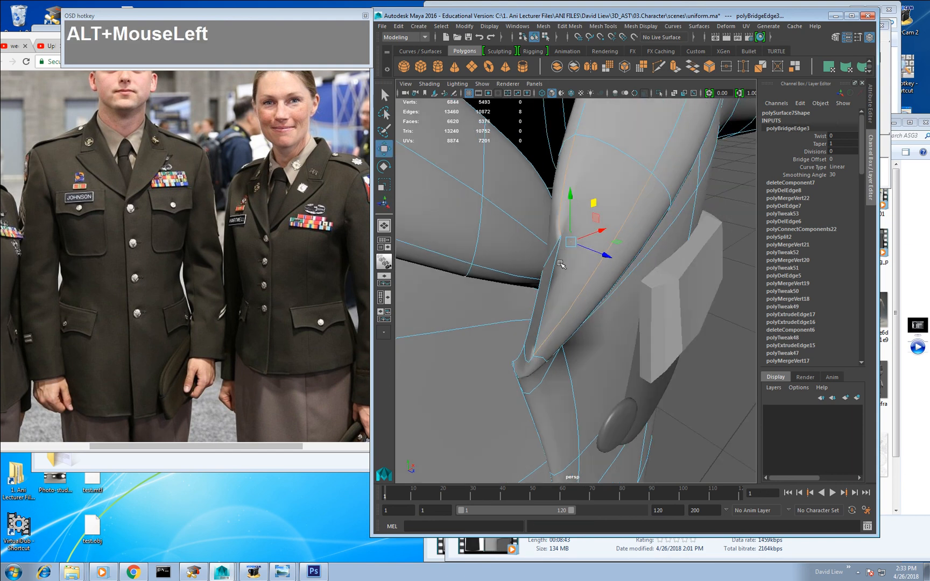
# Step: Connect the vertex on the lapel's inner edge to the neighbouring vertex across the bridged area above the tip
pyautogui.moveTo(560, 264); pyautogui.dragTo(526, 264, button='right')
pyautogui.keyDown('alt'); pyautogui.moveTo(575, 279); pyautogui.dragTo(578, 282); pyautogui.keyUp('alt')
pyautogui.moveTo(579, 282)
pyautogui.keyDown('alt'); pyautogui.mouseDown(button='right')
pyautogui.moveTo(571, 273)
pyautogui.moveTo(585, 301)
pyautogui.mouseUp(button='right'); pyautogui.keyUp('alt')
pyautogui.keyDown('alt'); pyautogui.moveTo(585, 301); pyautogui.dragTo(575, 285); pyautogui.keyUp('alt')
pyautogui.click(567, 260)
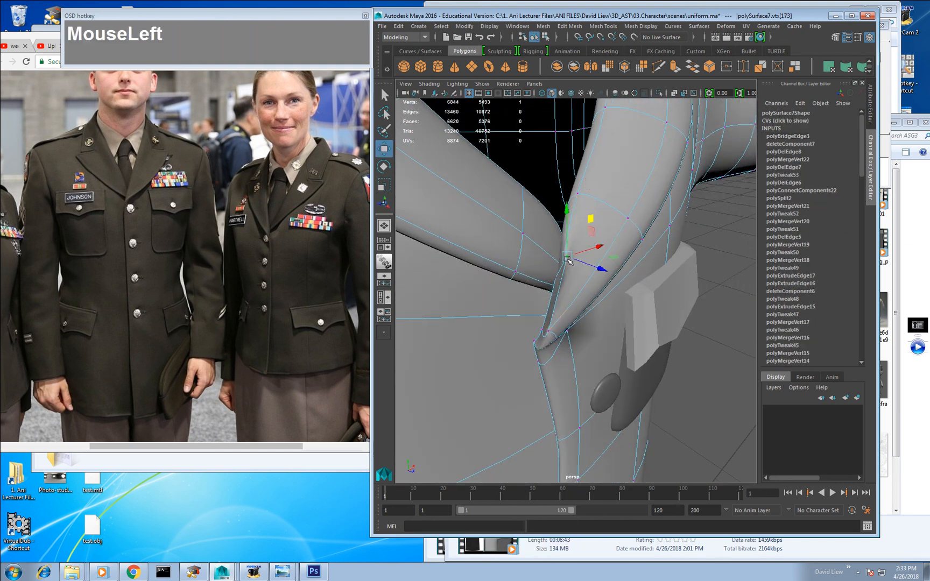
pyautogui.hotkey('ctrl', 'shift', 'c')
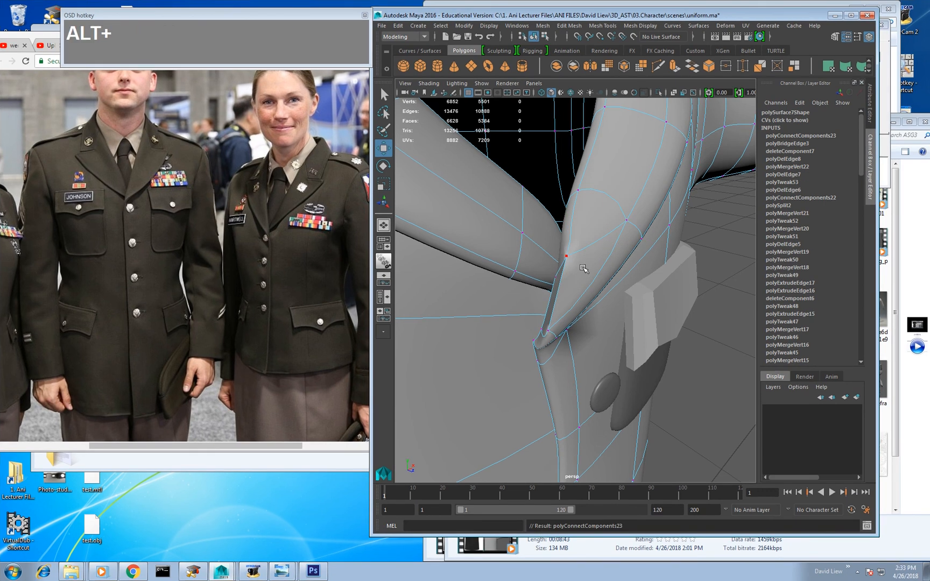
# Step: Delete the narrow face along the lapel's inner edge just above the lower tip
pyautogui.keyDown('alt'); pyautogui.moveTo(570, 258); pyautogui.dragTo(615, 265); pyautogui.keyUp('alt')
pyautogui.keyDown('alt'); pyautogui.moveTo(577, 315); pyautogui.dragTo(552, 299); pyautogui.keyUp('alt')
pyautogui.click(554, 331)
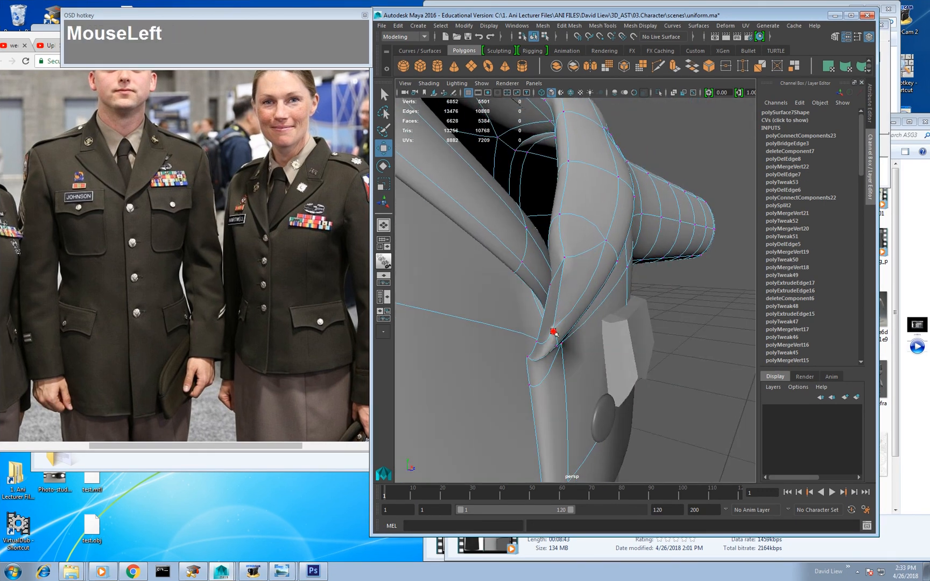
pyautogui.moveTo(553, 362); pyautogui.dragTo(556, 348)
pyautogui.press('z')
pyautogui.moveTo(584, 279)
pyautogui.keyDown('alt'); pyautogui.mouseDown()
pyautogui.moveTo(579, 265)
pyautogui.moveTo(590, 287)
pyautogui.mouseUp(); pyautogui.keyUp('alt')
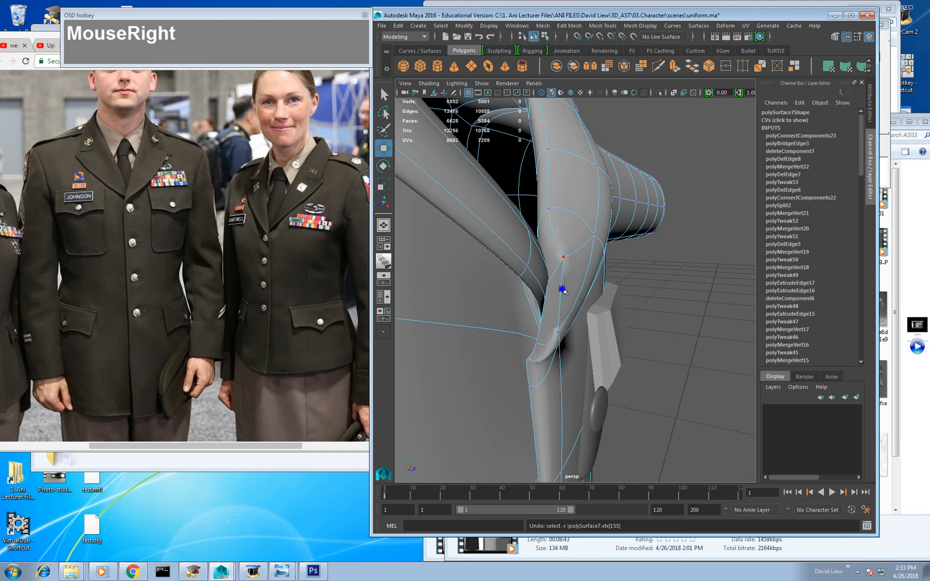
pyautogui.moveTo(562, 289); pyautogui.dragTo(550, 317, button='right')
pyautogui.click(550, 269)
pyautogui.press('Delete')
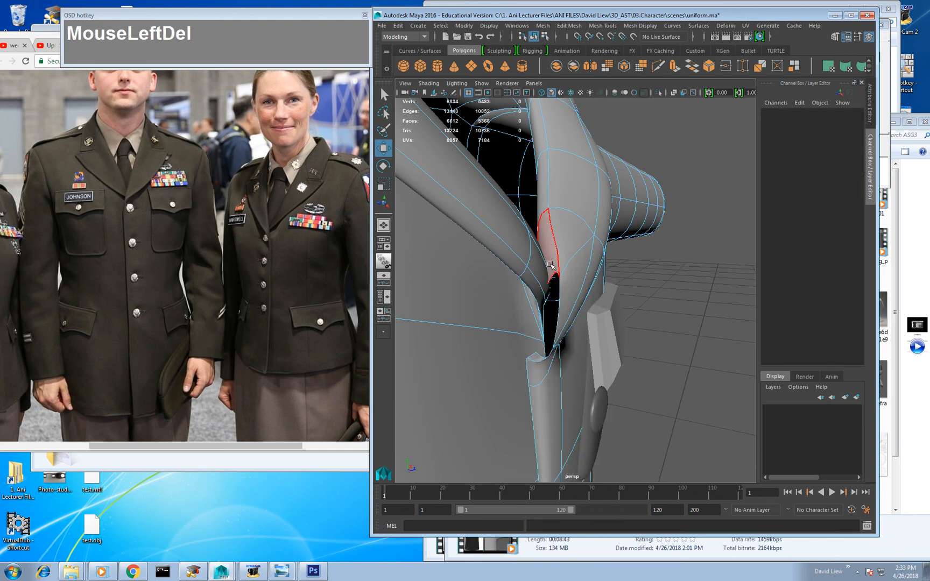
# Step: Bridge the border edges of the narrow opening above the lapel tip to close it
pyautogui.moveTo(550, 266); pyautogui.dragTo(550, 237, button='right')
pyautogui.doubleClick(554, 276)
pyautogui.keyDown('alt'); pyautogui.moveTo(569, 312); pyautogui.dragTo(552, 337); pyautogui.keyUp('alt')
pyautogui.keyDown('shift'); pyautogui.moveTo(546, 340); pyautogui.dragTo(546, 447, button='right'); pyautogui.keyUp('shift')
pyautogui.keyDown('alt'); pyautogui.moveTo(614, 268); pyautogui.dragTo(597, 291); pyautogui.keyUp('alt')
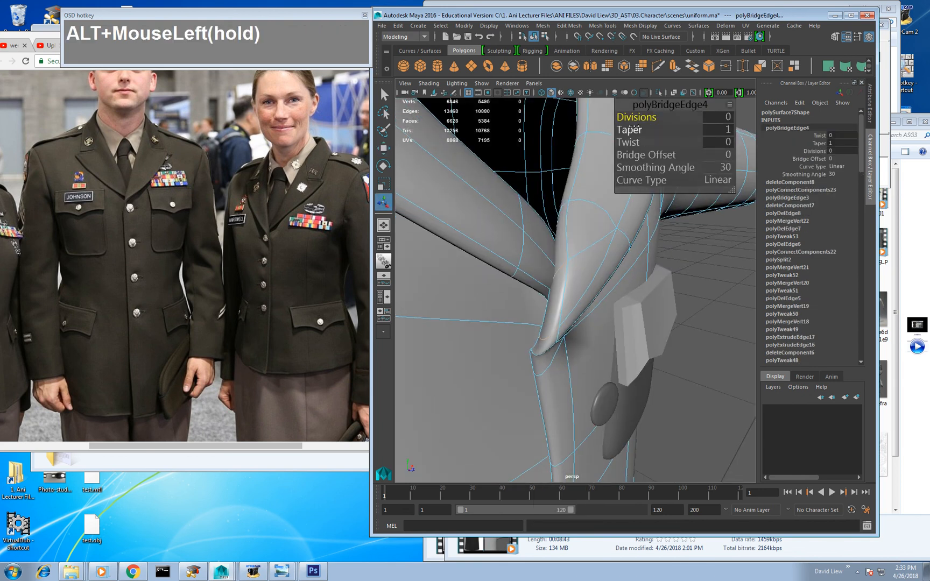
pyautogui.moveTo(634, 127); pyautogui.dragTo(575, 120)
pyautogui.press('w')
# Step: Try deleting the single diagonal edge crossing the lapel above the tip, then undo the deletion
pyautogui.moveTo(598, 229); pyautogui.dragTo(599, 203, button='right')
pyautogui.click(599, 248)
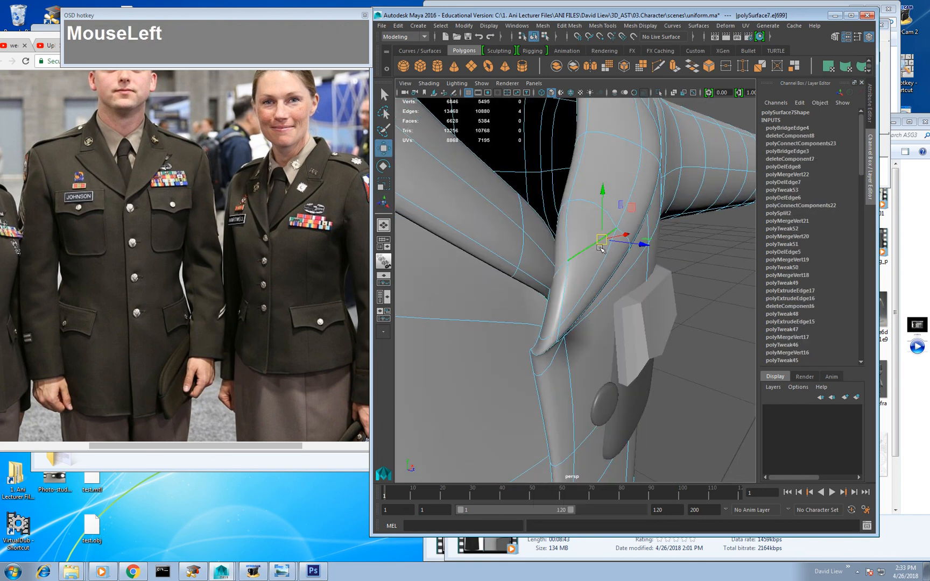
pyautogui.press('BackSpace')
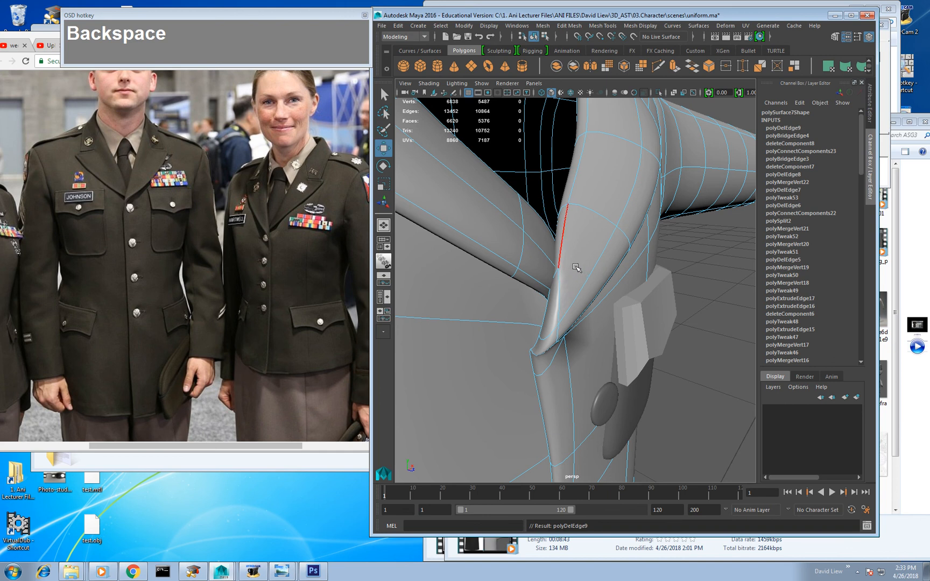
pyautogui.keyDown('alt'); pyautogui.moveTo(576, 267); pyautogui.dragTo(586, 269); pyautogui.keyUp('alt')
pyautogui.hotkey('ctrl', 'z')
# Step: Delete the line of edges crossing the lapel above the lower tip, and show the whole jacket front
pyautogui.click(579, 251)
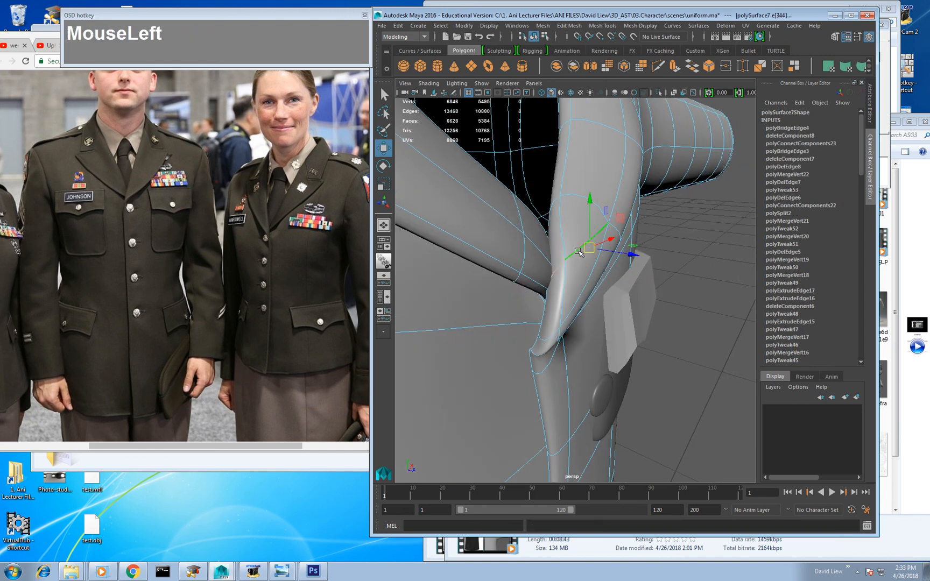
pyautogui.press('BackSpace')
pyautogui.keyDown('alt'); pyautogui.moveTo(594, 273); pyautogui.dragTo(554, 271, button='right'); pyautogui.keyUp('alt')
pyautogui.keyDown('alt'); pyautogui.moveTo(613, 270); pyautogui.dragTo(565, 259); pyautogui.keyUp('alt')
pyautogui.moveTo(612, 238); pyautogui.dragTo(641, 221, button='right')
pyautogui.scroll(-4, 656, 256)
pyautogui.keyDown('alt'); pyautogui.moveTo(656, 256); pyautogui.dragTo(634, 269, button='middle'); pyautogui.keyUp('alt')
pyautogui.keyDown('alt'); pyautogui.moveTo(634, 269); pyautogui.dragTo(620, 281); pyautogui.keyUp('alt')
pyautogui.moveTo(620, 281)
pyautogui.keyDown('alt'); pyautogui.mouseDown(button='middle')
pyautogui.moveTo(607, 256)
pyautogui.moveTo(610, 275)
pyautogui.mouseUp(button='middle'); pyautogui.keyUp('alt')
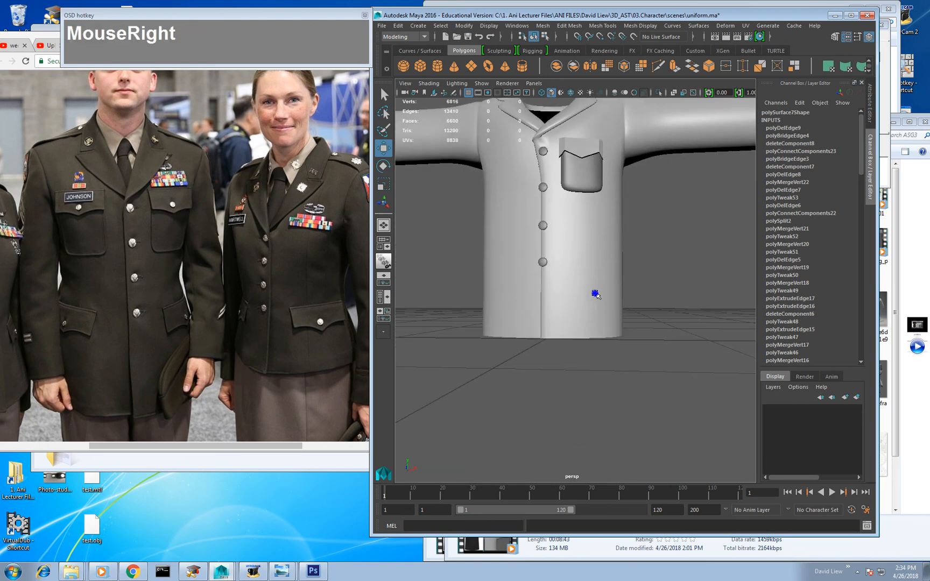
# Step: Try extruding the jacket's bottom border edges without the upper border edges, then undo the extrusion
pyautogui.moveTo(595, 294); pyautogui.dragTo(595, 269, button='right')
pyautogui.keyDown('alt'); pyautogui.moveTo(587, 304); pyautogui.dragTo(586, 255, button='middle'); pyautogui.keyUp('alt')
pyautogui.scroll(2, 587, 285)
pyautogui.moveTo(588, 294)
pyautogui.keyDown('alt'); pyautogui.mouseDown()
pyautogui.moveTo(576, 266)
pyautogui.moveTo(580, 296)
pyautogui.mouseUp(); pyautogui.keyUp('alt')
pyautogui.doubleClick(576, 293)
pyautogui.keyDown('alt'); pyautogui.moveTo(544, 289); pyautogui.dragTo(576, 258, button='middle'); pyautogui.keyUp('alt')
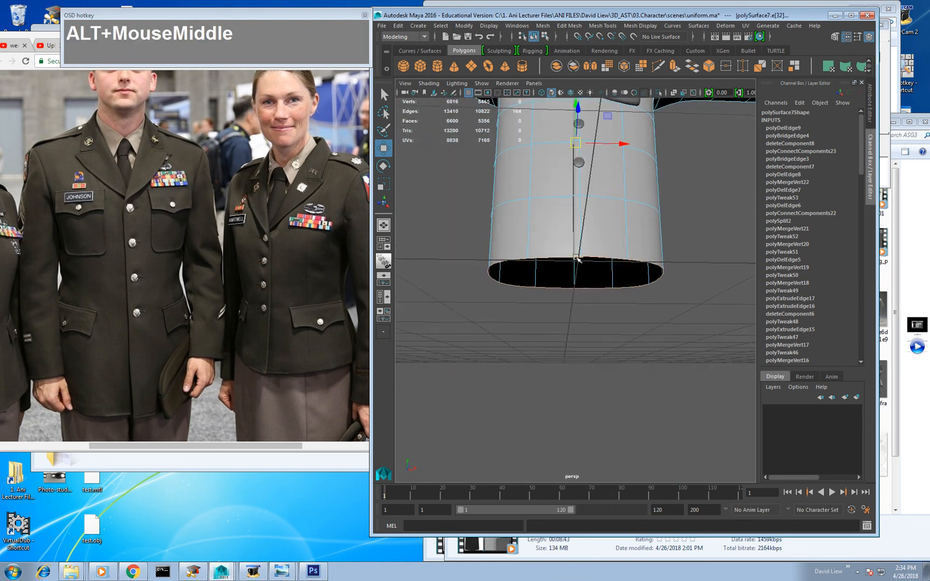
pyautogui.keyDown('alt'); pyautogui.moveTo(576, 259); pyautogui.dragTo(578, 311); pyautogui.keyUp('alt')
pyautogui.keyDown('alt'); pyautogui.scroll(-5, 564, 225); pyautogui.keyUp('alt')
pyautogui.keyDown('alt'); pyautogui.moveTo(565, 225); pyautogui.dragTo(557, 268, button='middle'); pyautogui.keyUp('alt')
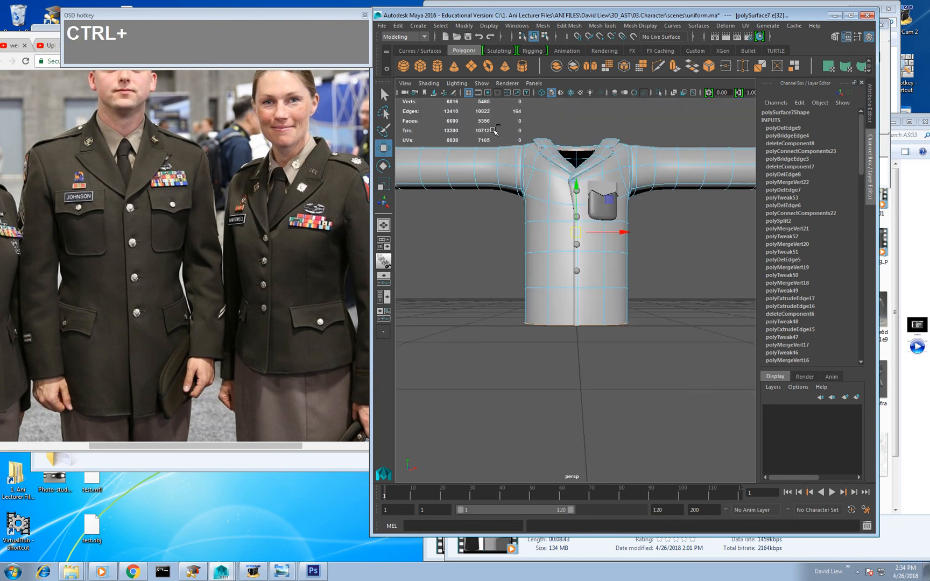
pyautogui.keyDown('ctrl'); pyautogui.moveTo(493, 130); pyautogui.dragTo(684, 323); pyautogui.keyUp('ctrl')
pyautogui.keyDown('alt'); pyautogui.moveTo(581, 299); pyautogui.dragTo(609, 301, button='right'); pyautogui.keyUp('alt')
pyautogui.keyDown('alt'); pyautogui.moveTo(609, 301); pyautogui.dragTo(604, 252); pyautogui.keyUp('alt')
pyautogui.keyDown('alt'); pyautogui.moveTo(605, 291); pyautogui.dragTo(605, 318, button='right'); pyautogui.keyUp('alt')
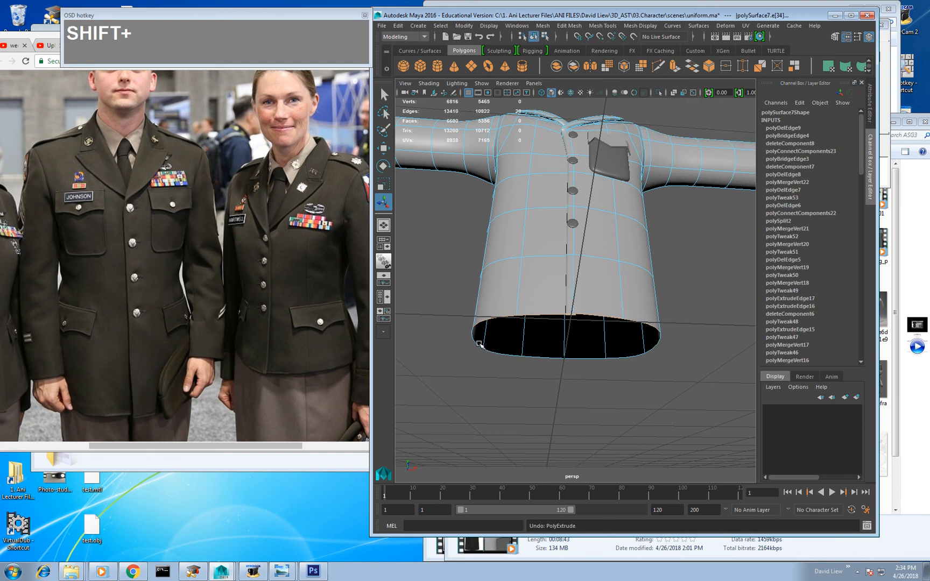
# Step: Select only the border edges around the jacket's bottom opening, extrude them and scale the new edges inward
pyautogui.keyDown('alt'); pyautogui.moveTo(472, 340); pyautogui.dragTo(508, 357); pyautogui.keyUp('alt')
pyautogui.moveTo(458, 308); pyautogui.dragTo(718, 428)
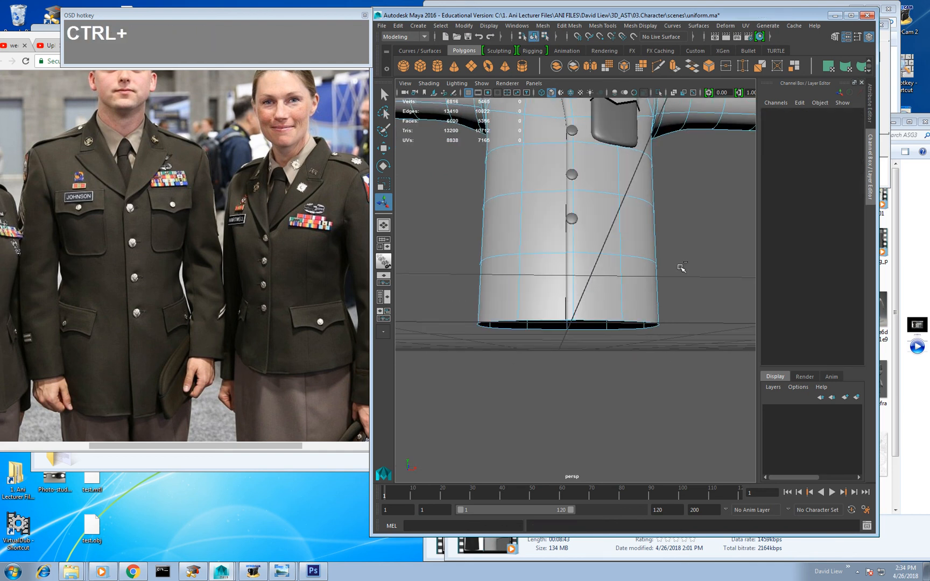
pyautogui.rightClick(626, 292)
pyautogui.click(626, 266)
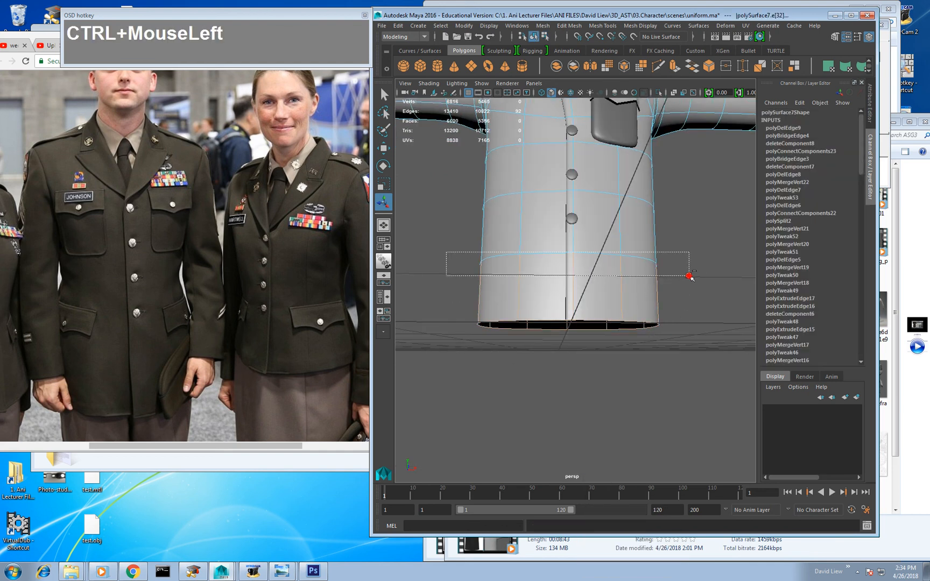
pyautogui.keyDown('ctrl'); pyautogui.moveTo(689, 275); pyautogui.dragTo(688, 276); pyautogui.keyUp('ctrl')
pyautogui.keyDown('ctrl'); pyautogui.keyDown('alt'); pyautogui.moveTo(689, 276); pyautogui.dragTo(619, 276, button='right'); pyautogui.keyUp('alt'); pyautogui.keyUp('ctrl')
pyautogui.hotkey('ctrl', 'e')
pyautogui.press('r')
# Step: Extrude the inner hem edges again and raise them inside the jacket to give the hem a folded thickness
pyautogui.keyDown('alt'); pyautogui.moveTo(613, 311); pyautogui.dragTo(608, 323, button='right'); pyautogui.keyUp('alt')
pyautogui.keyDown('alt'); pyautogui.moveTo(608, 333); pyautogui.dragTo(579, 340); pyautogui.keyUp('alt')
pyautogui.hotkey('ctrl', 'e')
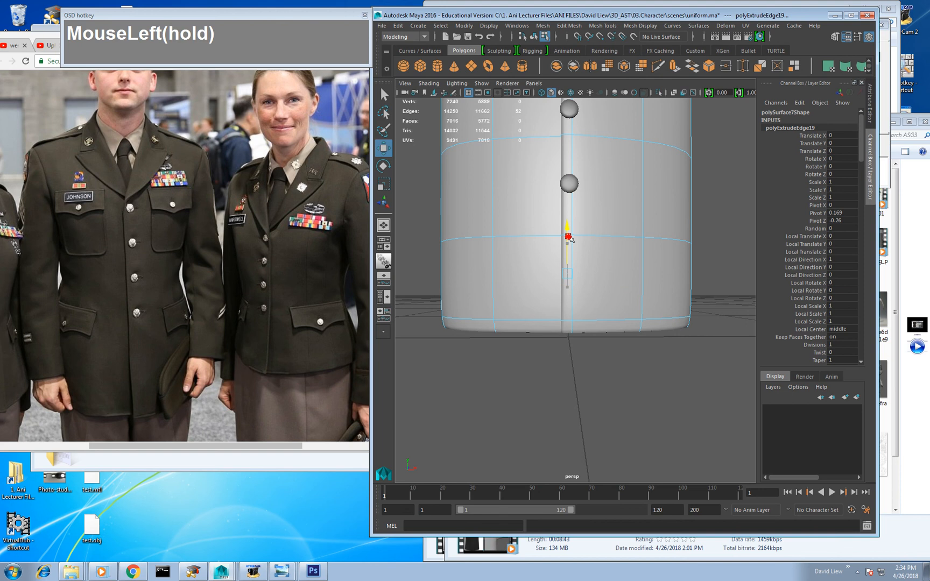
pyautogui.moveTo(569, 236); pyautogui.dragTo(568, 237)
pyautogui.keyDown('alt'); pyautogui.moveTo(575, 267); pyautogui.dragTo(543, 168, button='right'); pyautogui.keyUp('alt')
pyautogui.keyDown('alt'); pyautogui.moveTo(567, 210); pyautogui.dragTo(549, 291, button='middle'); pyautogui.keyUp('alt')
pyautogui.keyDown('alt'); pyautogui.moveTo(713, 275); pyautogui.dragTo(662, 287); pyautogui.keyUp('alt')
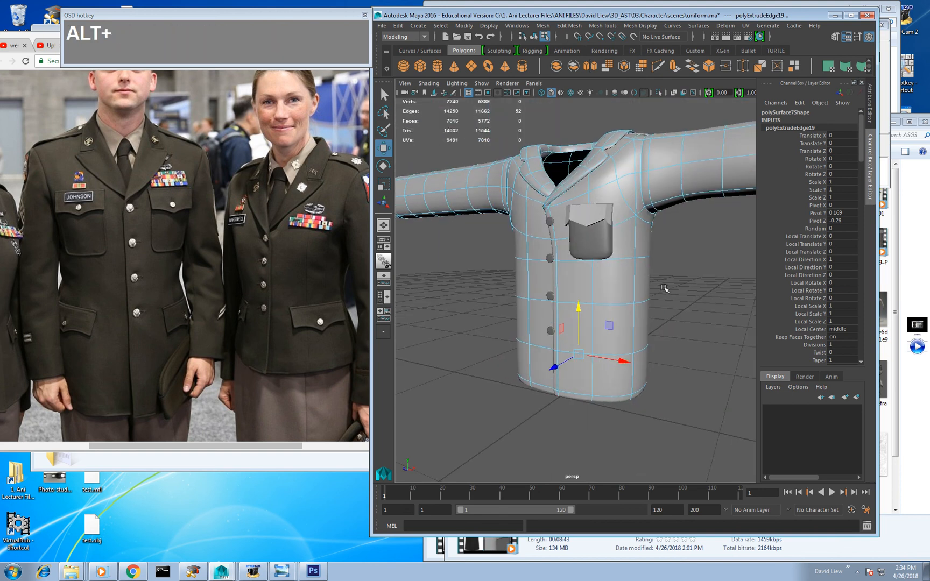
# Step: Select the jacket body and the chest pocket objects and display them in smooth preview
pyautogui.keyDown('alt'); pyautogui.moveTo(663, 286); pyautogui.dragTo(530, 288, button='middle'); pyautogui.keyUp('alt')
pyautogui.moveTo(489, 197); pyautogui.dragTo(538, 186, button='right')
pyautogui.click(557, 247)
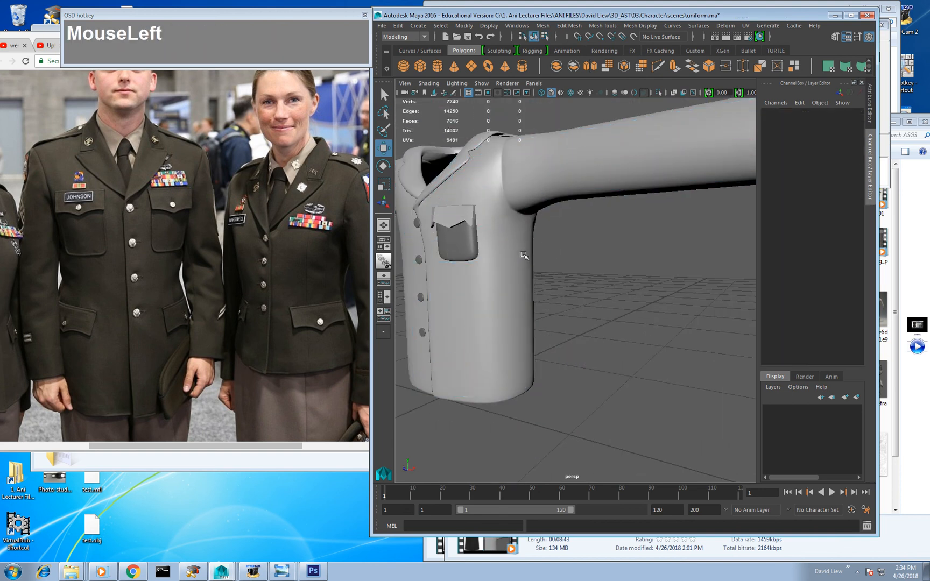
pyautogui.click(522, 255)
pyautogui.keyDown('alt'); pyautogui.moveTo(519, 255); pyautogui.dragTo(555, 279); pyautogui.keyUp('alt')
pyautogui.moveTo(620, 322); pyautogui.dragTo(500, 242)
pyautogui.press('3')
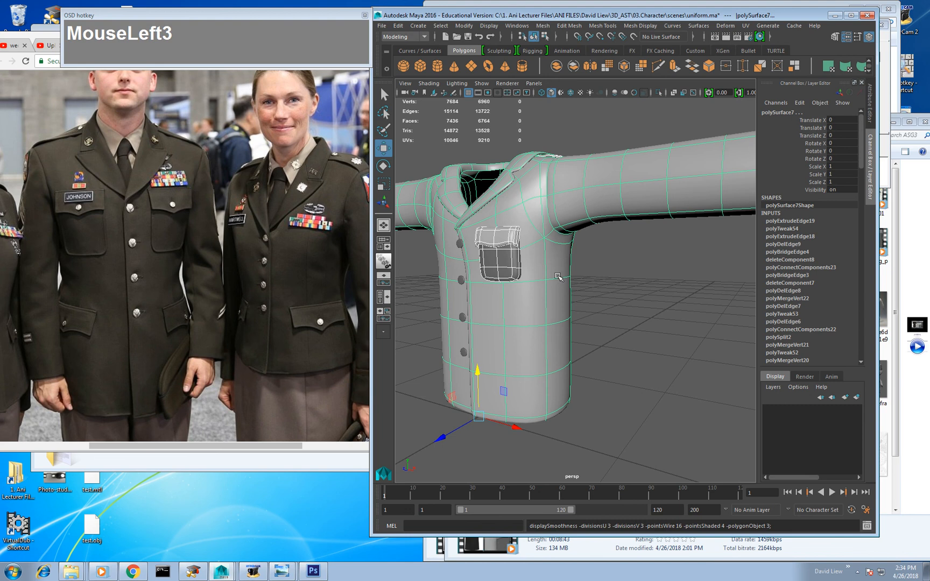
# Step: Select the four front buttons and move them back along Z toward the jacket front, to about 0.074
pyautogui.keyDown('alt'); pyautogui.moveTo(560, 275); pyautogui.dragTo(588, 280); pyautogui.keyUp('alt')
pyautogui.keyDown('alt'); pyautogui.moveTo(587, 281); pyautogui.dragTo(554, 287, button='right'); pyautogui.keyUp('alt')
pyautogui.keyDown('alt'); pyautogui.moveTo(554, 286); pyautogui.dragTo(631, 264); pyautogui.keyUp('alt')
pyautogui.keyDown('alt'); pyautogui.moveTo(631, 265); pyautogui.dragTo(643, 280, button='right'); pyautogui.keyUp('alt')
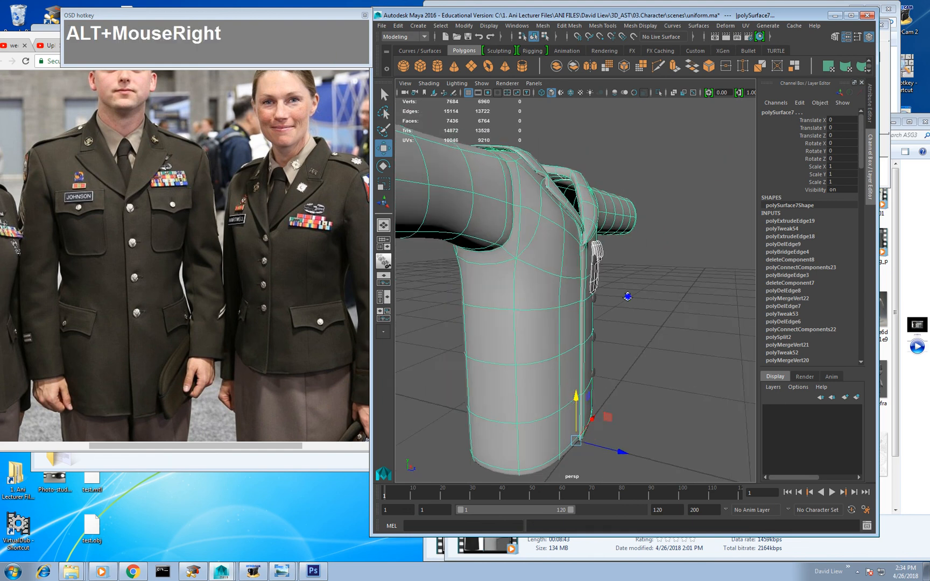
pyautogui.keyDown('alt'); pyautogui.moveTo(643, 280); pyautogui.dragTo(607, 355); pyautogui.keyUp('alt')
pyautogui.click(607, 356)
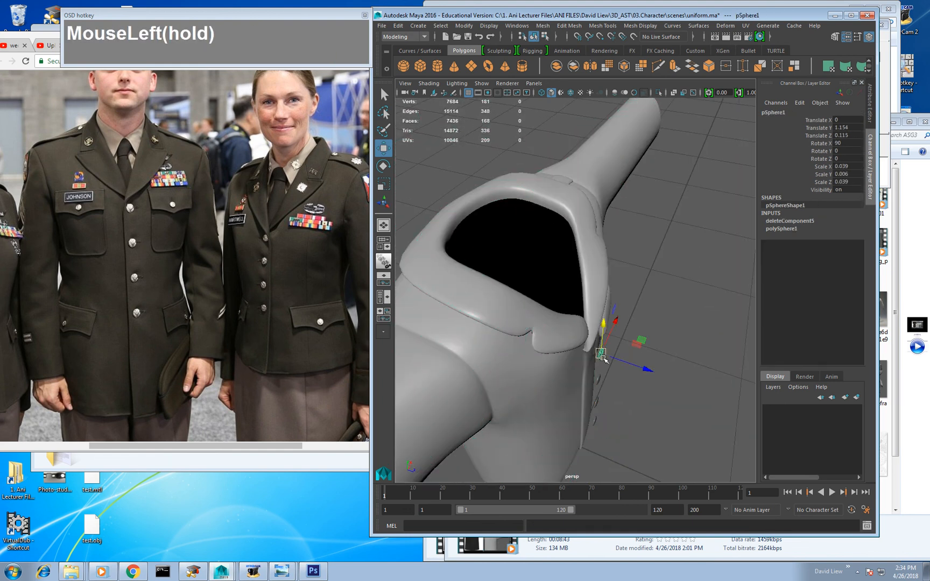
pyautogui.keyDown('shift'); pyautogui.click(597, 398); pyautogui.keyUp('shift')
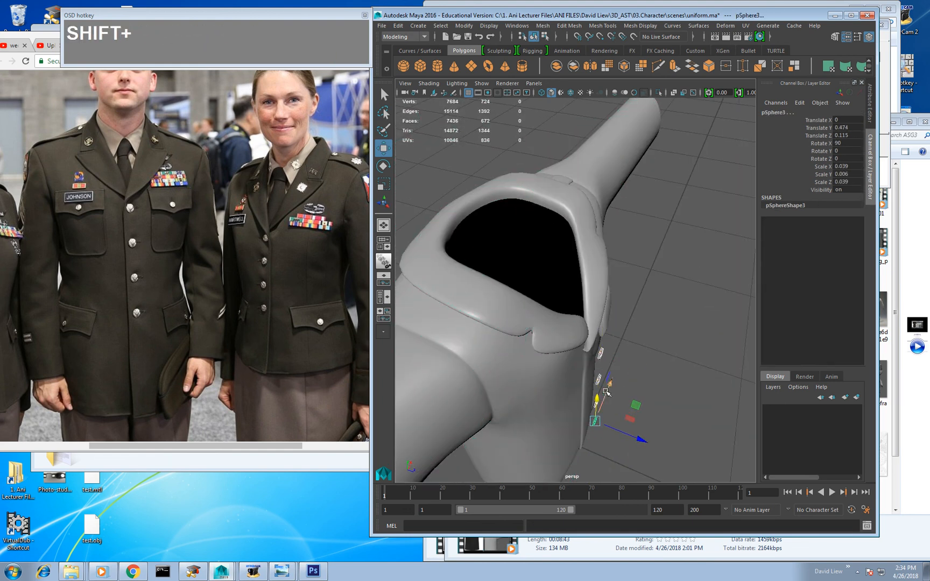
pyautogui.hotkey('shift', 'f')
pyautogui.keyDown('alt'); pyautogui.moveTo(615, 306); pyautogui.dragTo(615, 376, button='right'); pyautogui.keyUp('alt')
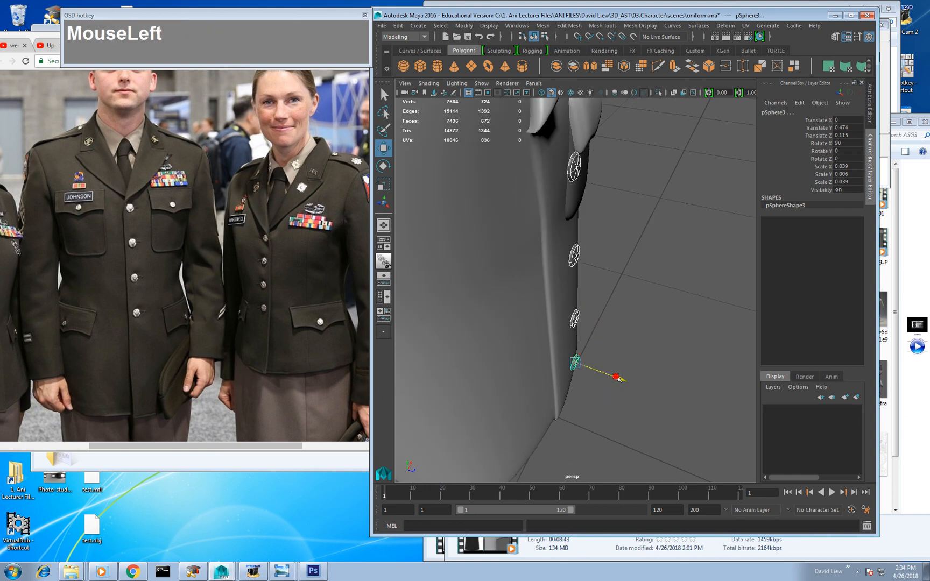
pyautogui.moveTo(617, 378); pyautogui.dragTo(624, 326)
# Step: Exclude the top button from the selection and move the lower three buttons back to about 0.054 in Z
pyautogui.keyDown('ctrl'); pyautogui.moveTo(589, 198); pyautogui.dragTo(562, 160); pyautogui.keyUp('ctrl')
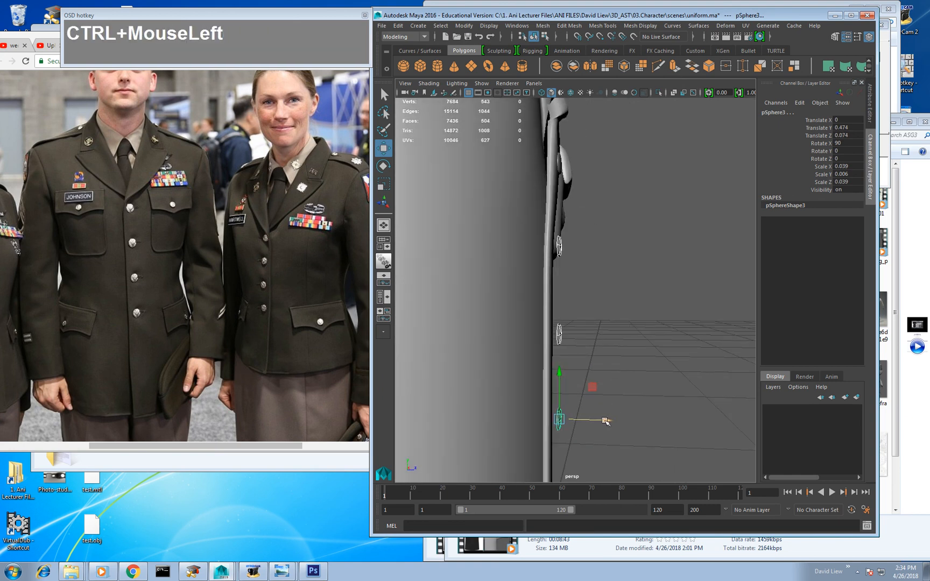
pyautogui.moveTo(605, 421); pyautogui.dragTo(603, 422)
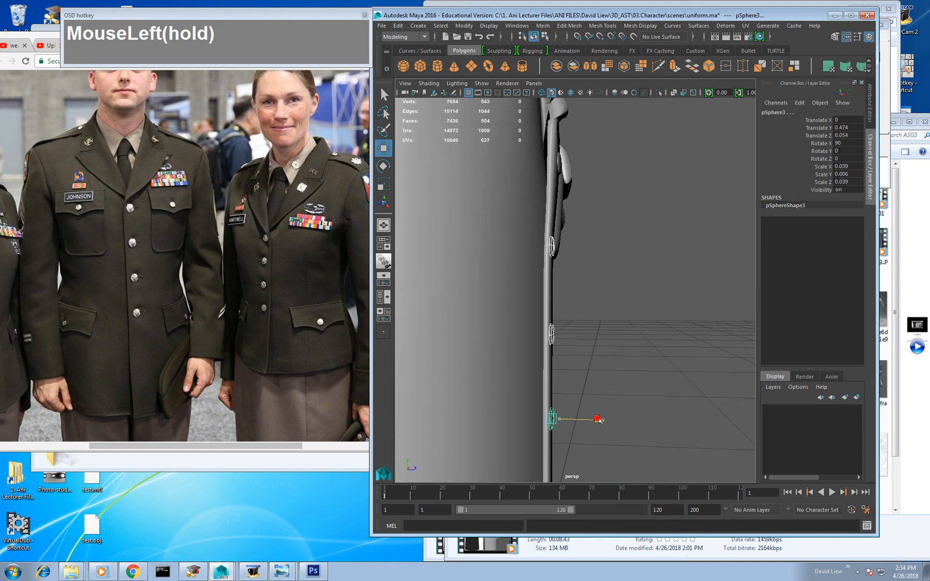
pyautogui.keyDown('alt'); pyautogui.moveTo(608, 400); pyautogui.dragTo(602, 323, button='right'); pyautogui.keyUp('alt')
pyautogui.keyDown('alt'); pyautogui.moveTo(603, 323); pyautogui.dragTo(526, 324); pyautogui.keyUp('alt')
# Step: Select the jacket body, maximize the modelling window and switch to the layout with the Hypershade beside the perspective view
pyautogui.click(606, 286)
pyautogui.keyDown('alt'); pyautogui.moveTo(606, 286); pyautogui.dragTo(599, 300); pyautogui.keyUp('alt')
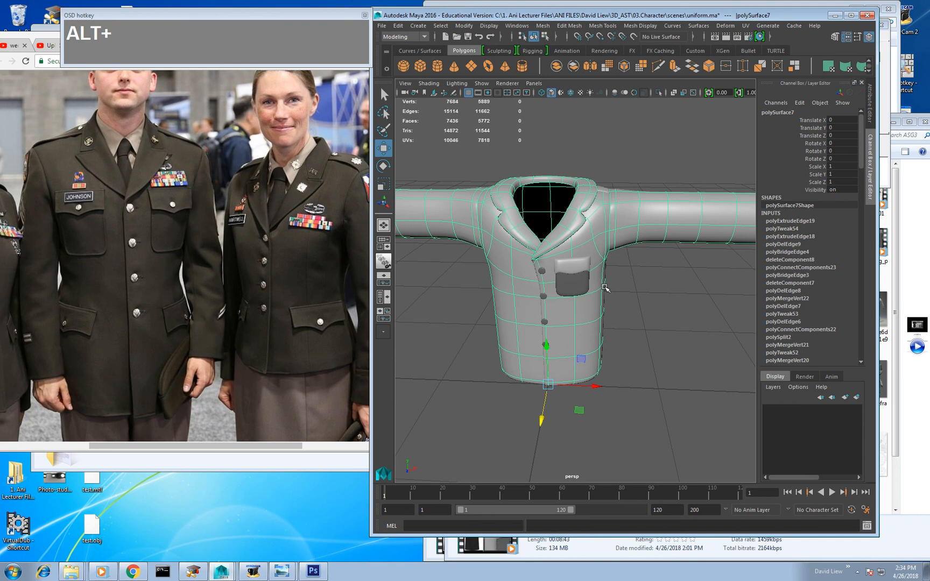
pyautogui.keyDown('alt'); pyautogui.moveTo(605, 279); pyautogui.dragTo(618, 276, button='right'); pyautogui.keyUp('alt')
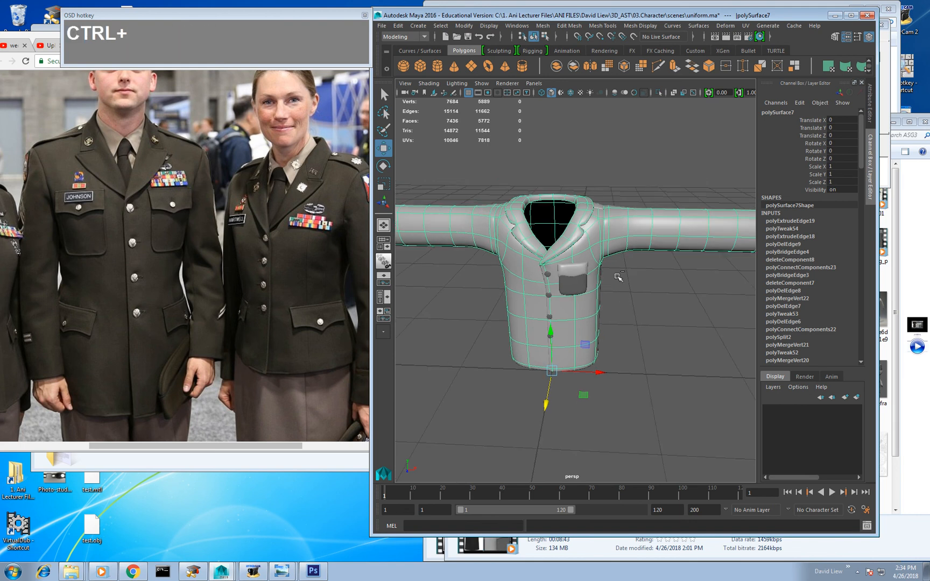
pyautogui.keyDown('alt'); pyautogui.moveTo(618, 276); pyautogui.dragTo(645, 289, button='middle'); pyautogui.keyUp('alt')
pyautogui.keyDown('alt'); pyautogui.moveTo(646, 288); pyautogui.dragTo(618, 282); pyautogui.keyUp('alt')
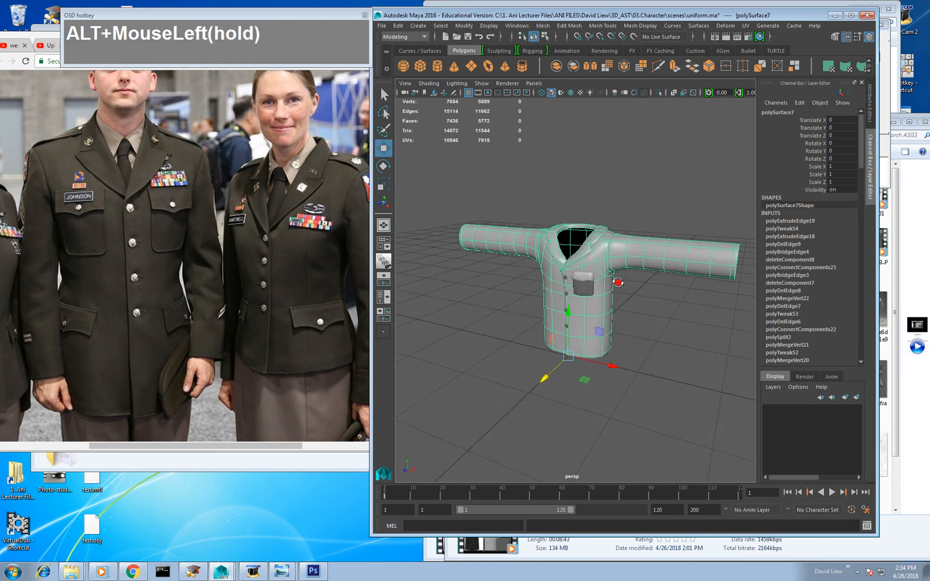
pyautogui.doubleClick(606, 14)
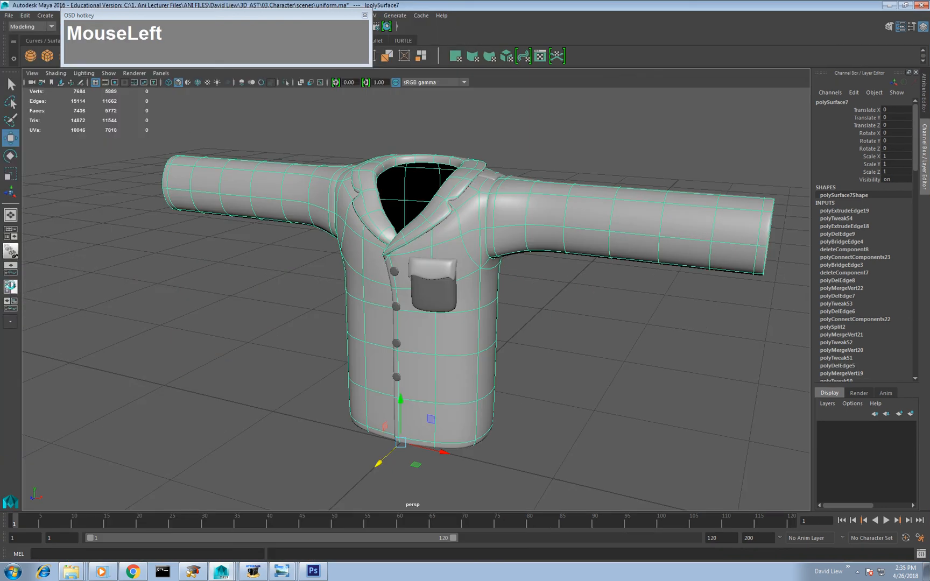
pyautogui.click(12, 286)
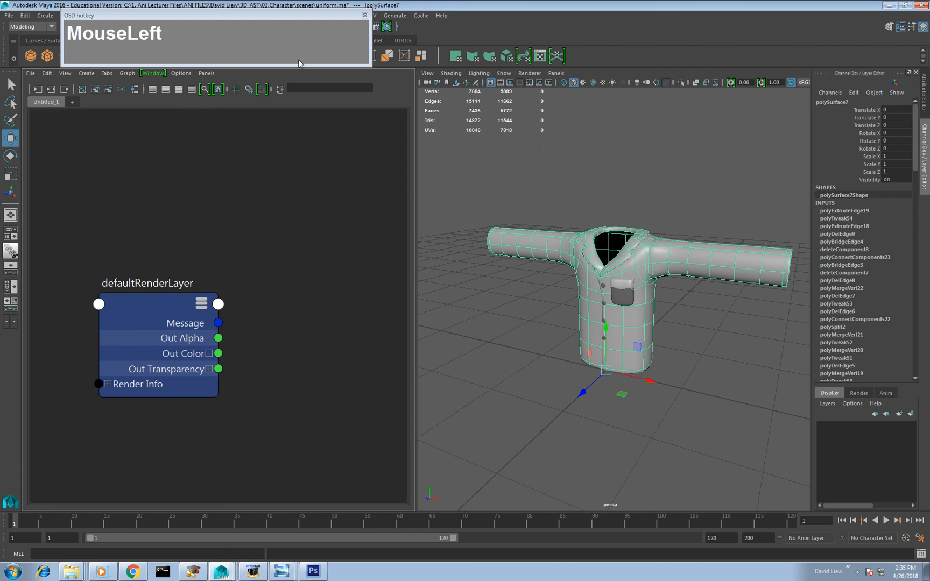
# Step: Replace the Hypershade view beside the perspective view with the UV Texture Editor
pyautogui.click(209, 74)
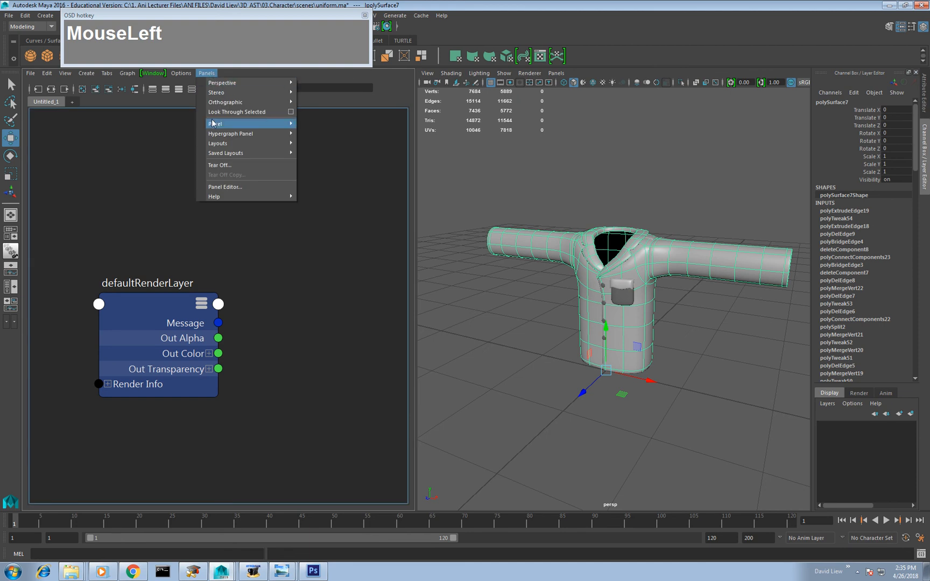
pyautogui.moveTo(219, 126)
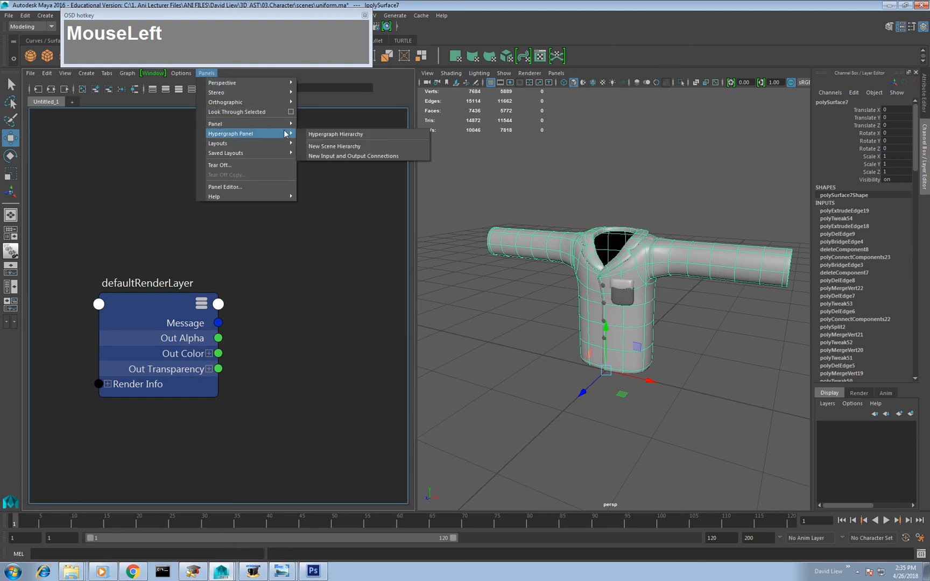
pyautogui.click(336, 197)
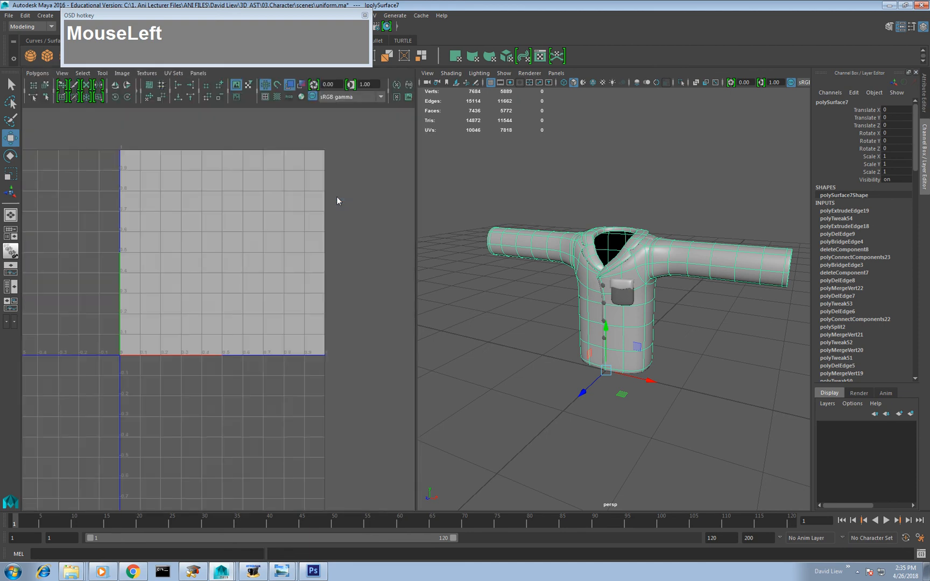
# Step: Select the body of the chest pocket and apply a planar UV projection to all its faces
pyautogui.scroll(3, 599, 263)
pyautogui.moveTo(626, 292); pyautogui.dragTo(652, 280, button='right')
pyautogui.click(628, 294)
pyautogui.moveTo(305, 268); pyautogui.dragTo(305, 294, button='right')
pyautogui.moveTo(354, 122); pyautogui.dragTo(91, 464)
pyautogui.keyDown('shift'); pyautogui.moveTo(239, 276); pyautogui.dragTo(239, 275, button='right'); pyautogui.keyUp('shift')
# Step: Unfold all of the pocket body's UVs and move the shell below the 0–1 UV square
pyautogui.moveTo(240, 276); pyautogui.dragTo(266, 276, button='right')
pyautogui.moveTo(87, 134); pyautogui.dragTo(370, 419)
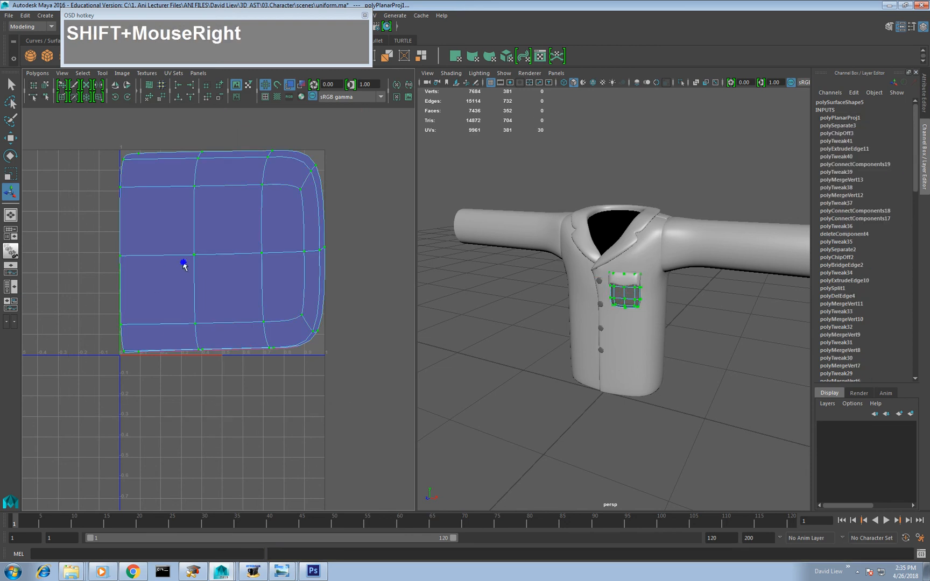
pyautogui.keyDown('shift'); pyautogui.moveTo(184, 263); pyautogui.dragTo(183, 240, button='right'); pyautogui.keyUp('shift')
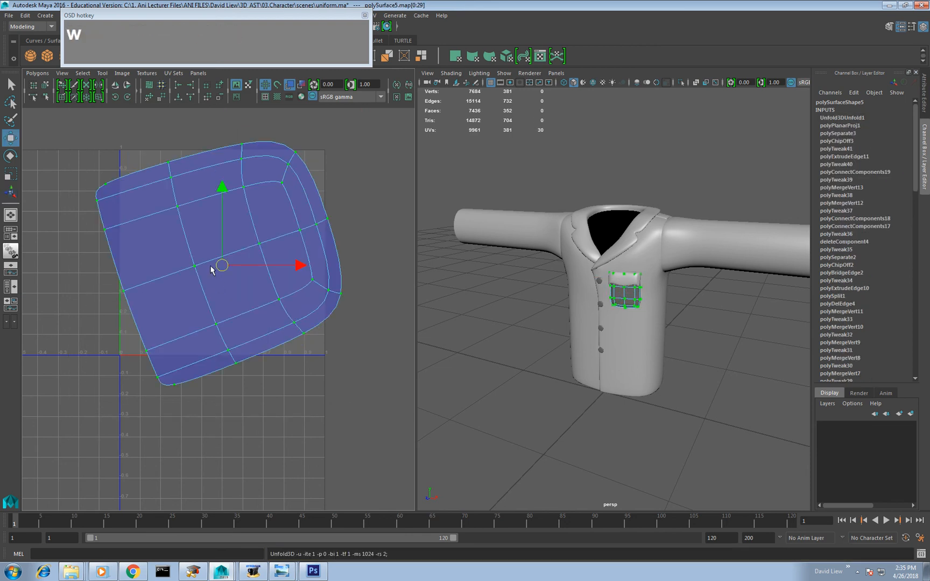
pyautogui.moveTo(221, 266); pyautogui.dragTo(234, 485)
# Step: Select the chest pocket flap and apply a planar UV projection to all its faces
pyautogui.moveTo(640, 288); pyautogui.dragTo(670, 264, button='right')
pyautogui.click(617, 281)
pyautogui.rightClick(316, 241)
pyautogui.moveTo(314, 239); pyautogui.dragTo(314, 264, button='right')
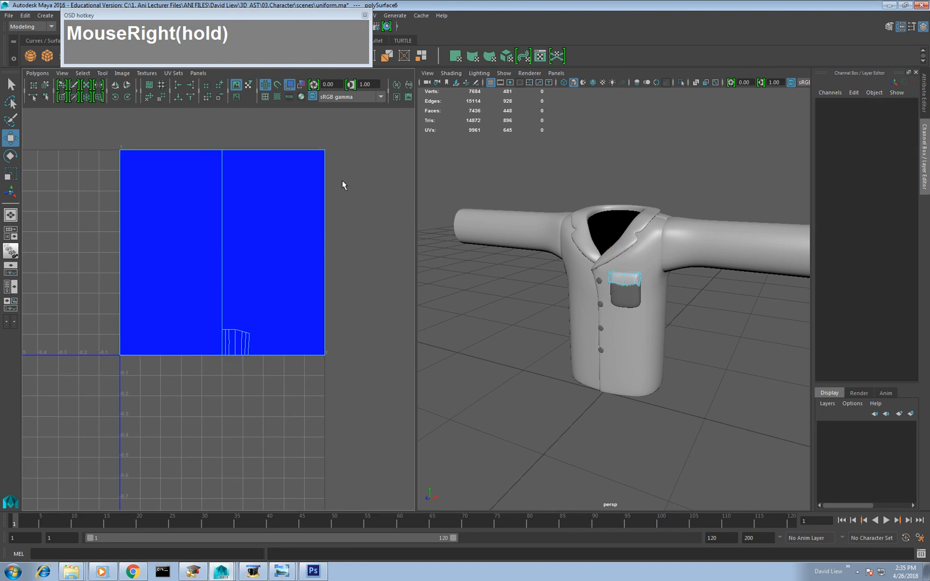
pyautogui.moveTo(367, 132); pyautogui.dragTo(101, 436)
pyautogui.keyDown('shift'); pyautogui.moveTo(235, 256); pyautogui.dragTo(260, 233, button='right'); pyautogui.keyUp('shift')
# Step: Unfold all of the pocket flap's UVs and move the shell below the 0–1 UV square
pyautogui.moveTo(101, 131); pyautogui.dragTo(369, 402)
pyautogui.keyDown('shift'); pyautogui.moveTo(222, 262); pyautogui.dragTo(225, 243, button='right'); pyautogui.keyUp('shift')
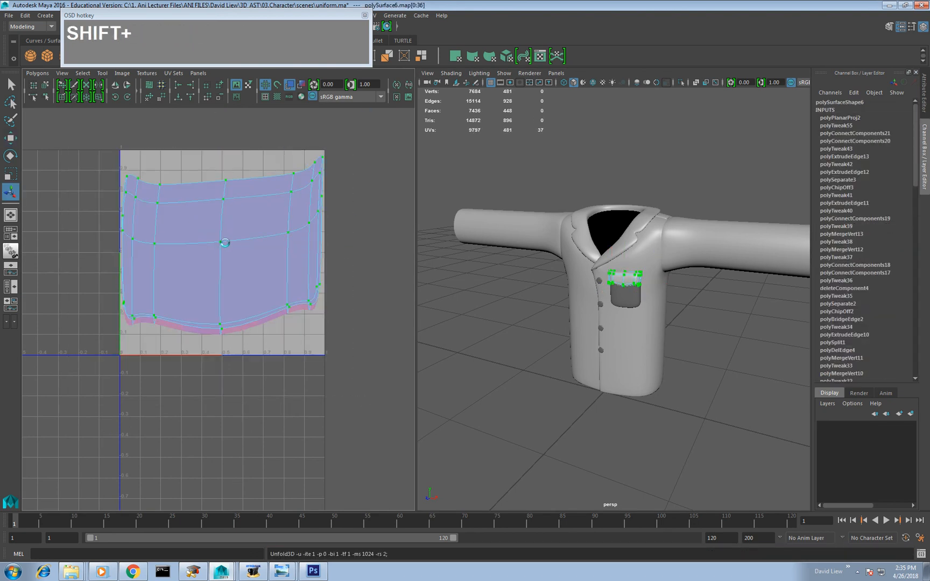
pyautogui.press('w')
pyautogui.moveTo(224, 249); pyautogui.dragTo(262, 459)
# Step: Select the top front button and apply a planar UV projection to all its faces
pyautogui.keyDown('alt'); pyautogui.moveTo(599, 328); pyautogui.dragTo(631, 317); pyautogui.keyUp('alt')
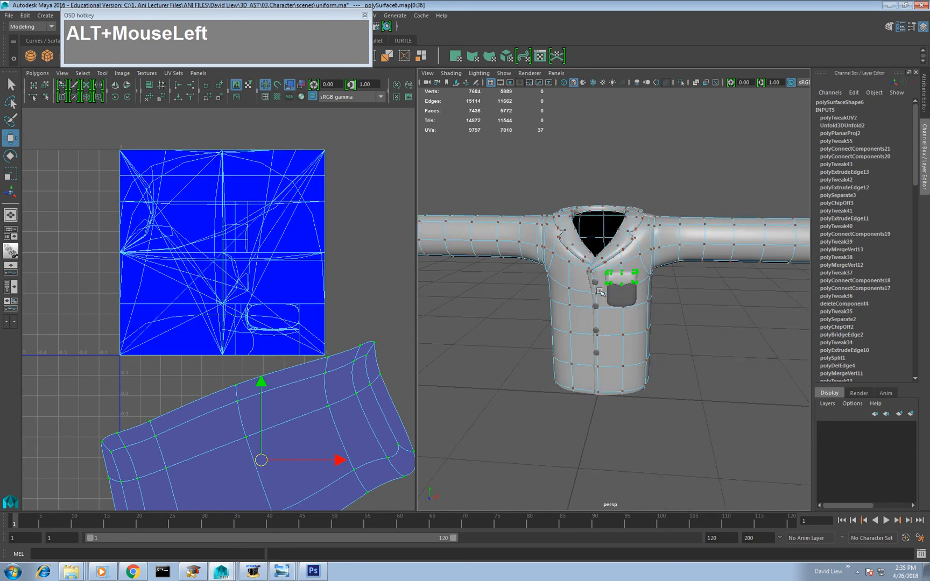
pyautogui.scroll(2, 613, 301)
pyautogui.moveTo(592, 274); pyautogui.dragTo(606, 267, button='right')
pyautogui.click(590, 277)
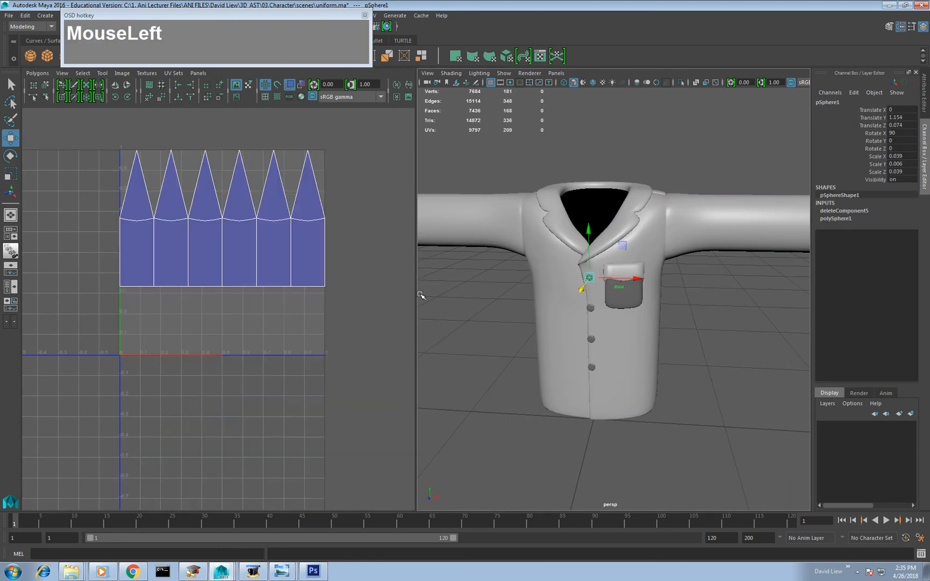
pyautogui.moveTo(348, 122); pyautogui.dragTo(32, 440)
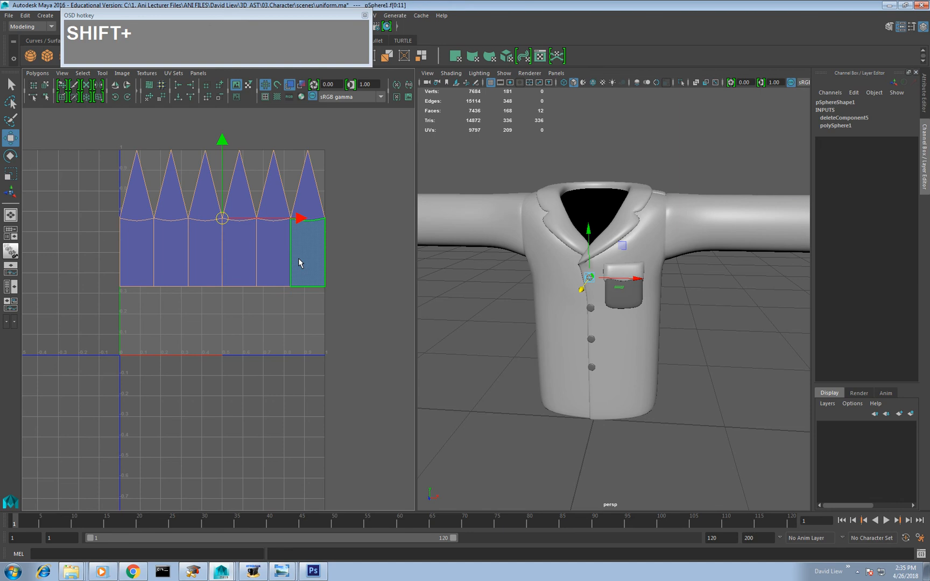
pyautogui.keyDown('shift'); pyautogui.moveTo(299, 259); pyautogui.dragTo(298, 232, button='right'); pyautogui.keyUp('shift')
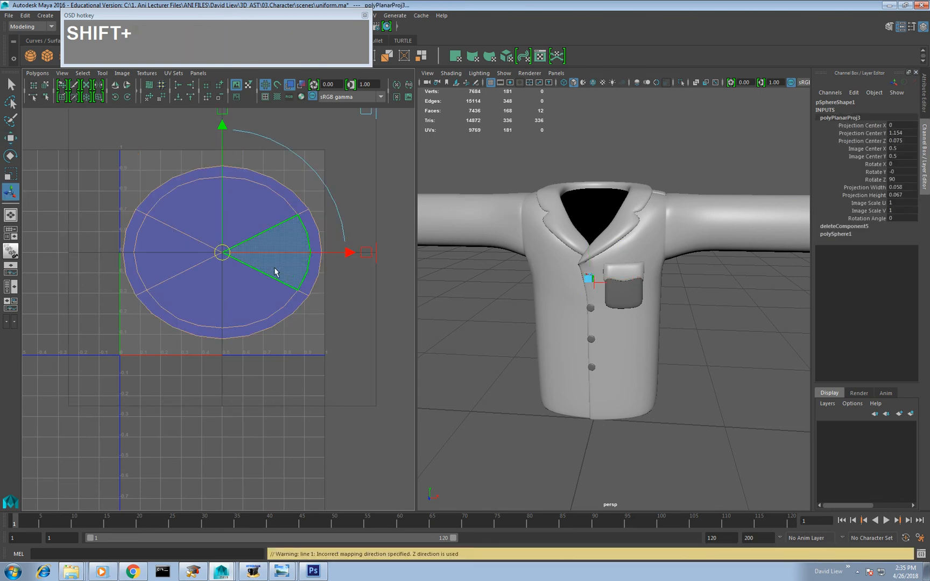
# Step: Select all UVs of the top button and unfold them
pyautogui.moveTo(75, 143); pyautogui.dragTo(397, 487)
pyautogui.keyDown('shift'); pyautogui.moveTo(240, 316); pyautogui.dragTo(240, 316, button='right'); pyautogui.keyUp('shift')
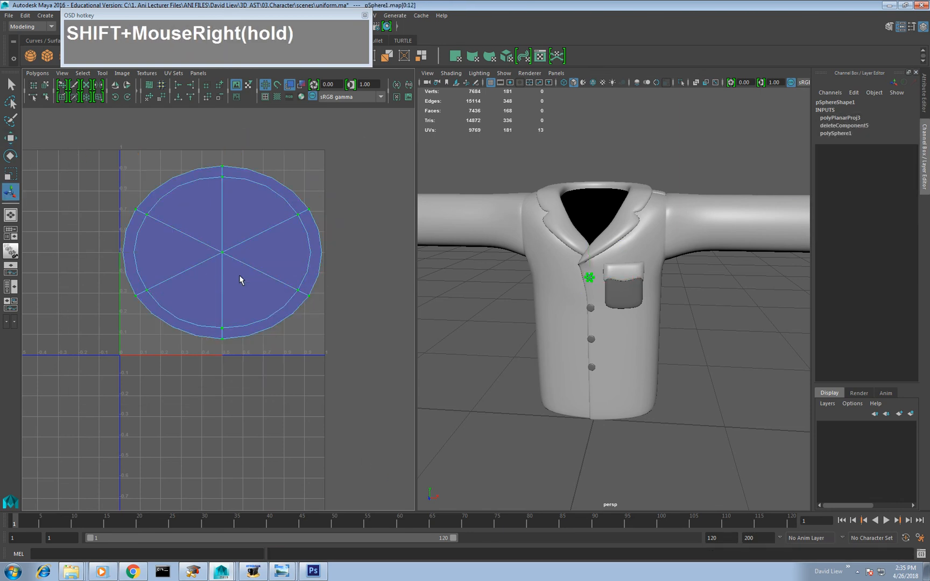
pyautogui.keyDown('shift'); pyautogui.moveTo(240, 280); pyautogui.dragTo(267, 284, button='right'); pyautogui.keyUp('shift')
# Step: Select the three lower front buttons and delete them
pyautogui.moveTo(588, 291); pyautogui.dragTo(629, 272, button='right')
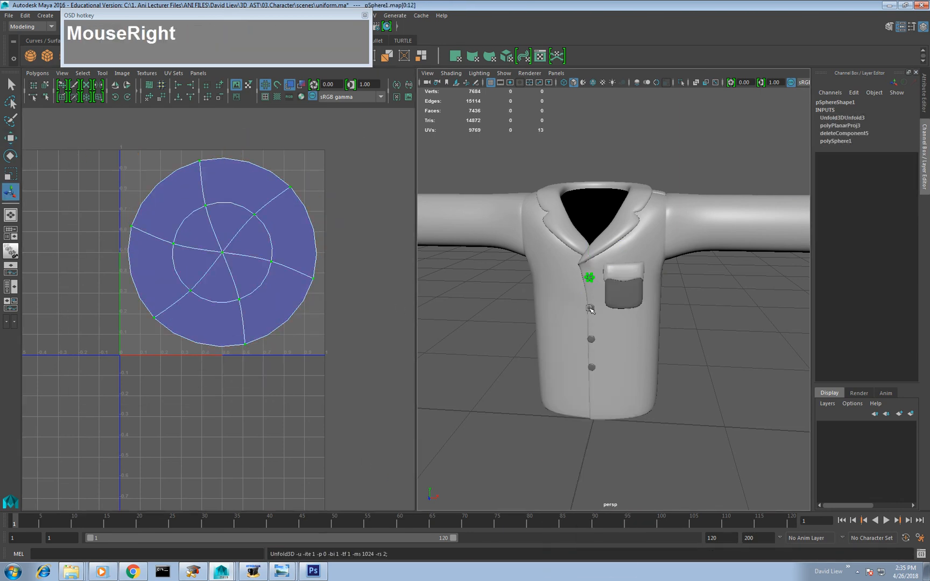
pyautogui.click(590, 307)
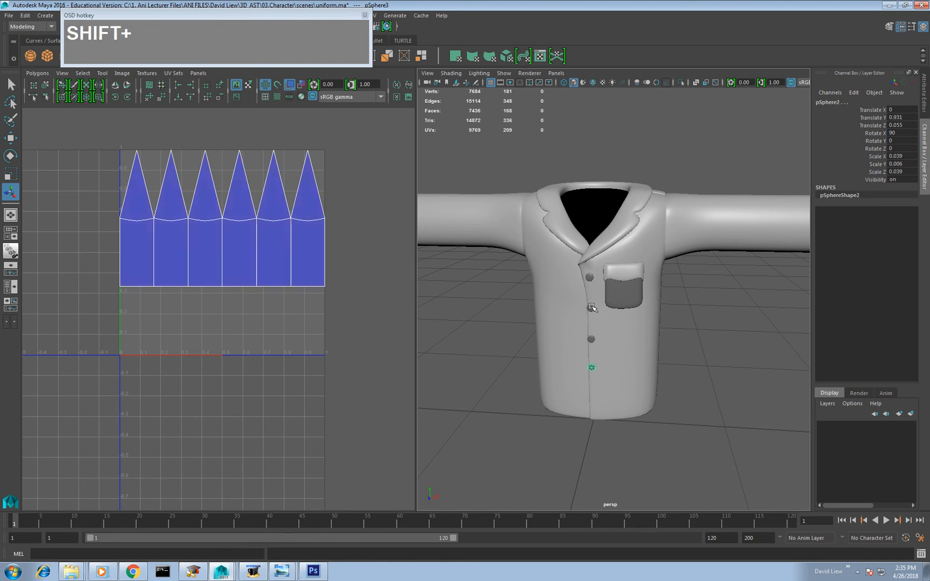
pyautogui.hotkey('shift', 'Delete')
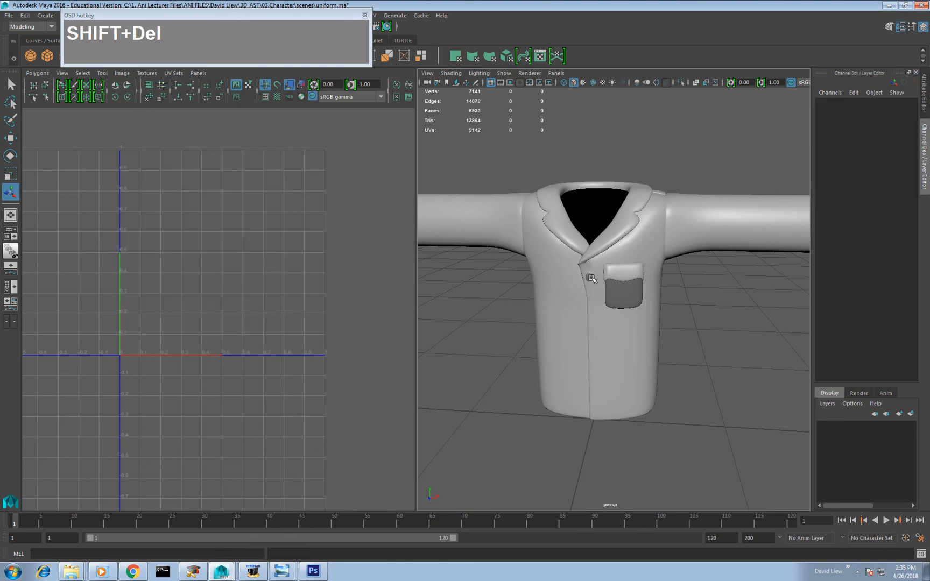
pyautogui.click(587, 280)
pyautogui.hotkey('ctrl', 'd')
pyautogui.press('w')
pyautogui.moveTo(589, 261); pyautogui.dragTo(588, 234)
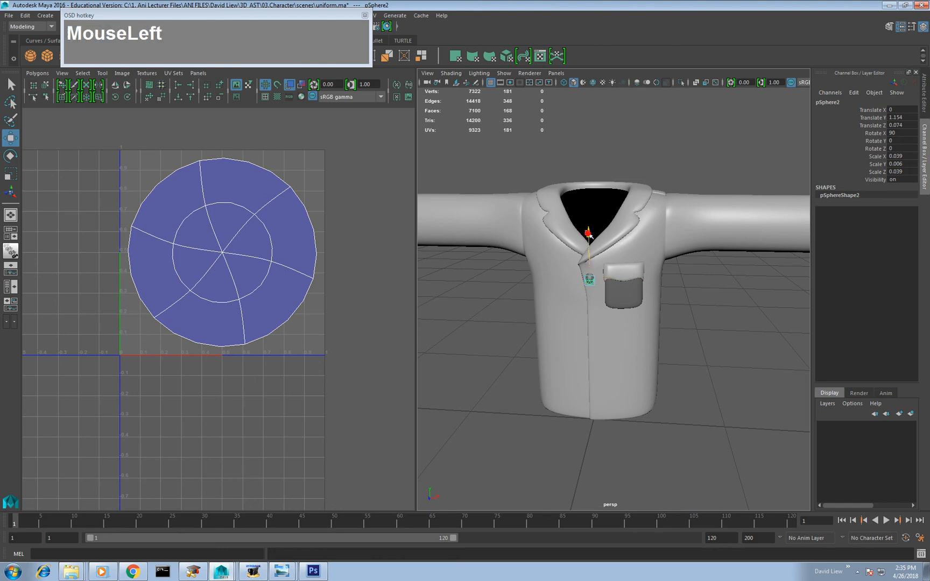
pyautogui.press('Delete')
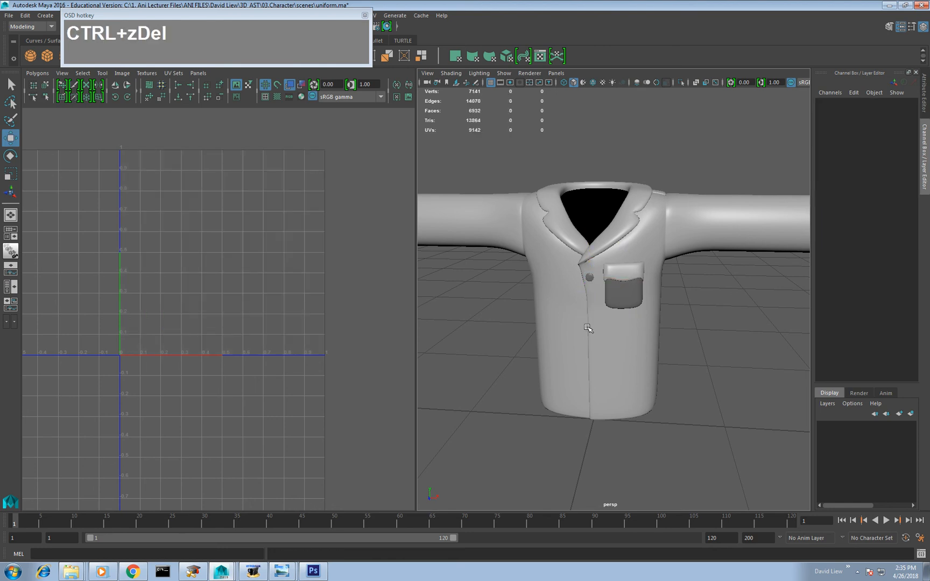
# Step: Select all faces of the jacket body and apply a planar UV projection to them
pyautogui.click(590, 334)
pyautogui.keyDown('alt'); pyautogui.moveTo(590, 334); pyautogui.dragTo(554, 317); pyautogui.keyUp('alt')
pyautogui.keyDown('alt'); pyautogui.moveTo(555, 317); pyautogui.dragTo(634, 303, button='right'); pyautogui.keyUp('alt')
pyautogui.keyDown('alt'); pyautogui.moveTo(634, 302); pyautogui.dragTo(627, 269); pyautogui.keyUp('alt')
pyautogui.keyDown('alt'); pyautogui.moveTo(627, 269); pyautogui.dragTo(591, 327, button='middle'); pyautogui.keyUp('alt')
pyautogui.moveTo(743, 234); pyautogui.dragTo(616, 394)
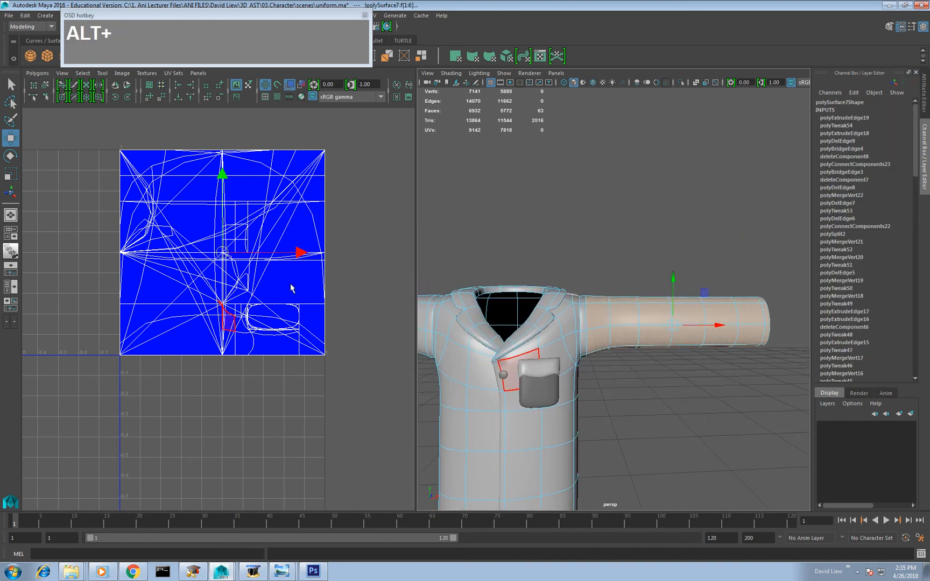
pyautogui.moveTo(299, 281); pyautogui.dragTo(223, 266, button='right')
pyautogui.click(319, 408)
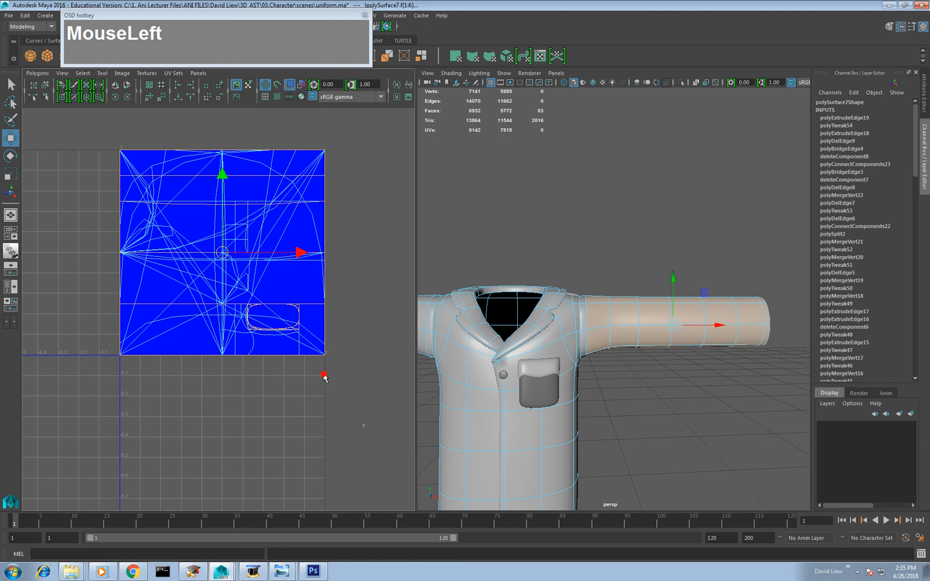
pyautogui.moveTo(324, 374); pyautogui.dragTo(1, 123)
pyautogui.keyDown('shift'); pyautogui.moveTo(226, 244); pyautogui.dragTo(225, 224, button='right'); pyautogui.keyUp('shift')
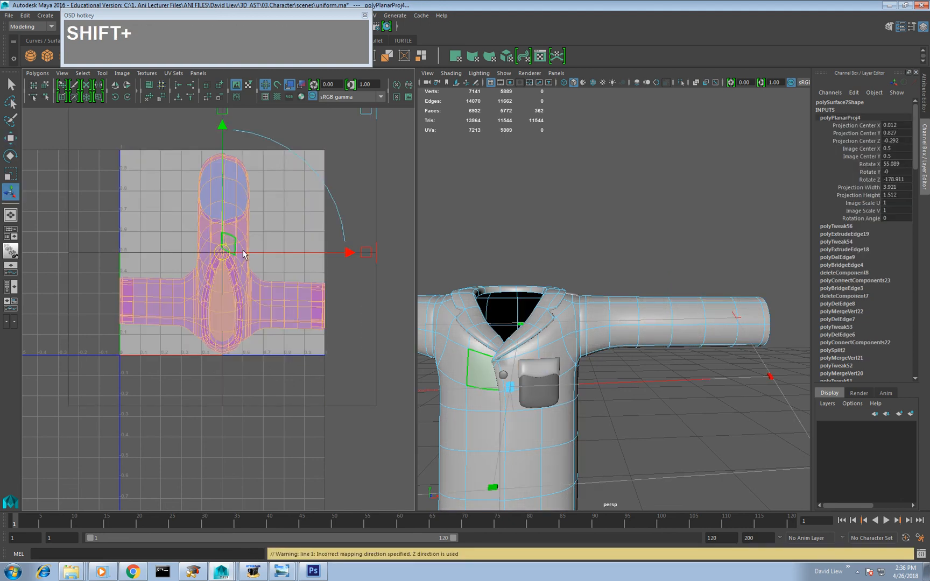
# Step: Select the edge loops where both sleeves meet the shoulders and cut the UVs along them
pyautogui.moveTo(276, 284); pyautogui.dragTo(275, 278, button='right')
pyautogui.keyDown('alt'); pyautogui.moveTo(613, 328); pyautogui.dragTo(580, 287, button='middle'); pyautogui.keyUp('alt')
pyautogui.keyDown('alt'); pyautogui.scroll(5, 611, 274); pyautogui.keyUp('alt')
pyautogui.click(580, 291)
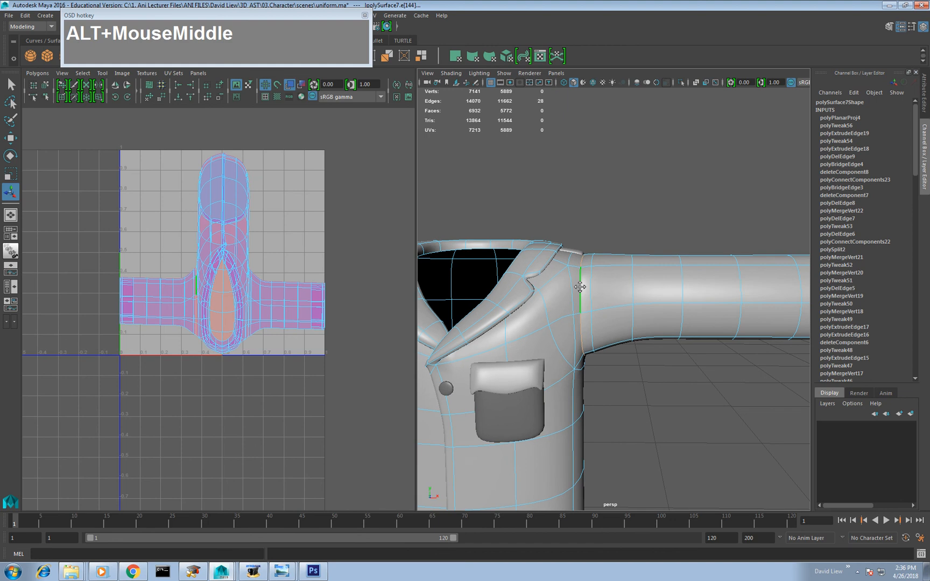
pyautogui.keyDown('alt'); pyautogui.moveTo(579, 287); pyautogui.dragTo(505, 297); pyautogui.keyUp('alt')
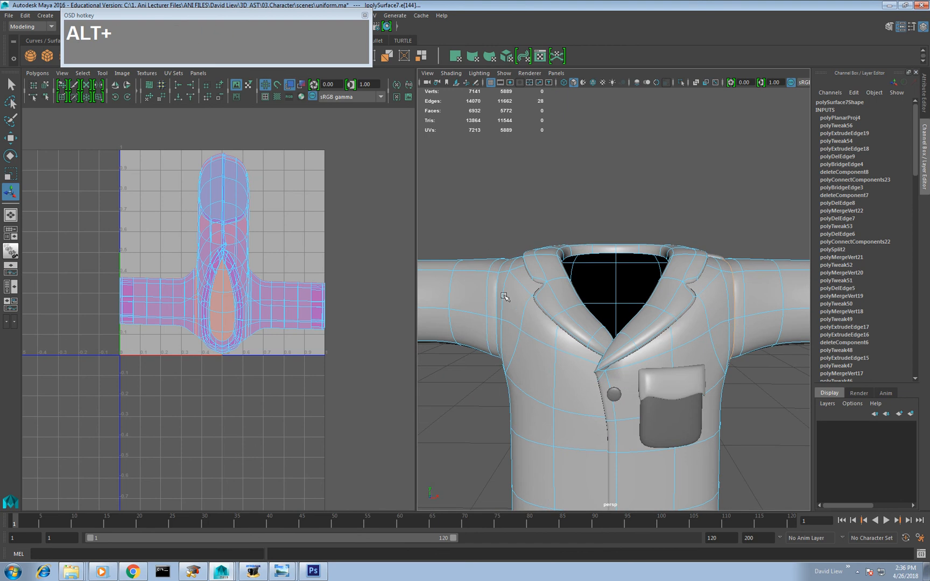
pyautogui.keyDown('shift'); pyautogui.rightClick(230, 319); pyautogui.keyUp('shift')
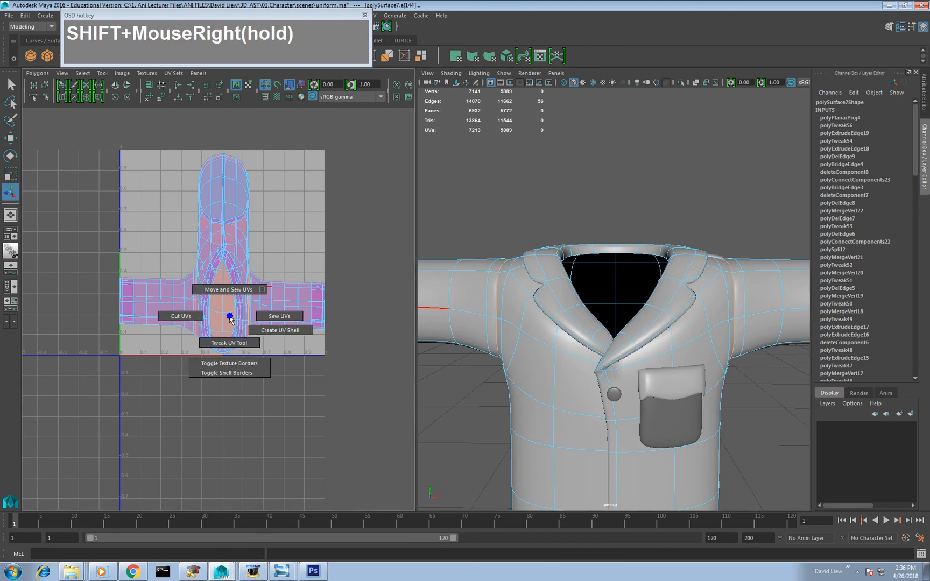
pyautogui.keyDown('shift'); pyautogui.rightClick(286, 311); pyautogui.keyUp('shift')
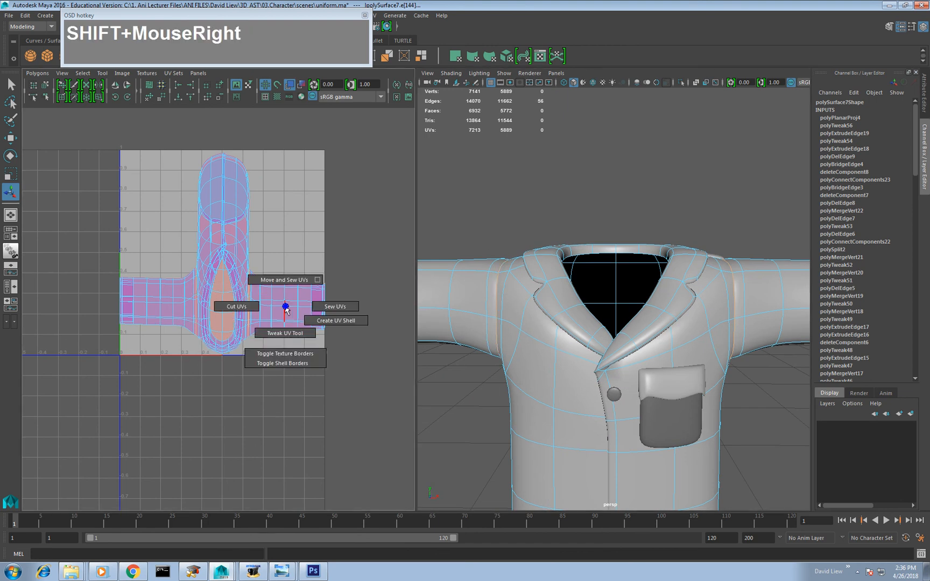
pyautogui.moveTo(285, 310)
pyautogui.keyDown('shift'); pyautogui.mouseDown(button='right')
pyautogui.moveTo(253, 309)
pyautogui.moveTo(273, 303)
pyautogui.moveTo(279, 327)
pyautogui.mouseUp(button='right'); pyautogui.keyUp('shift')
# Step: Move both sleeve UV shells away from the torso, below the 0–1 UV square
pyautogui.click(287, 311)
pyautogui.press('w')
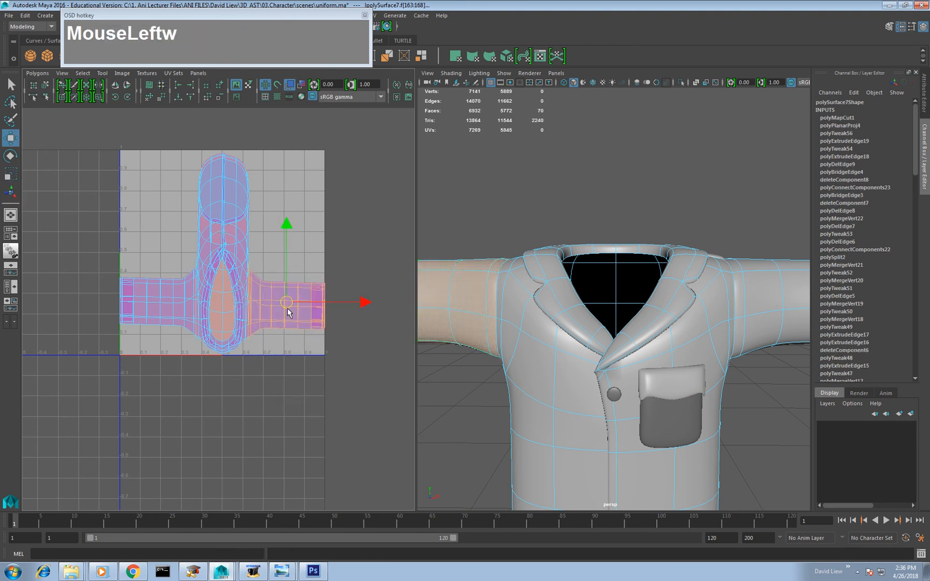
pyautogui.moveTo(288, 308); pyautogui.dragTo(295, 453)
pyautogui.click(163, 315)
pyautogui.moveTo(161, 305); pyautogui.dragTo(163, 484)
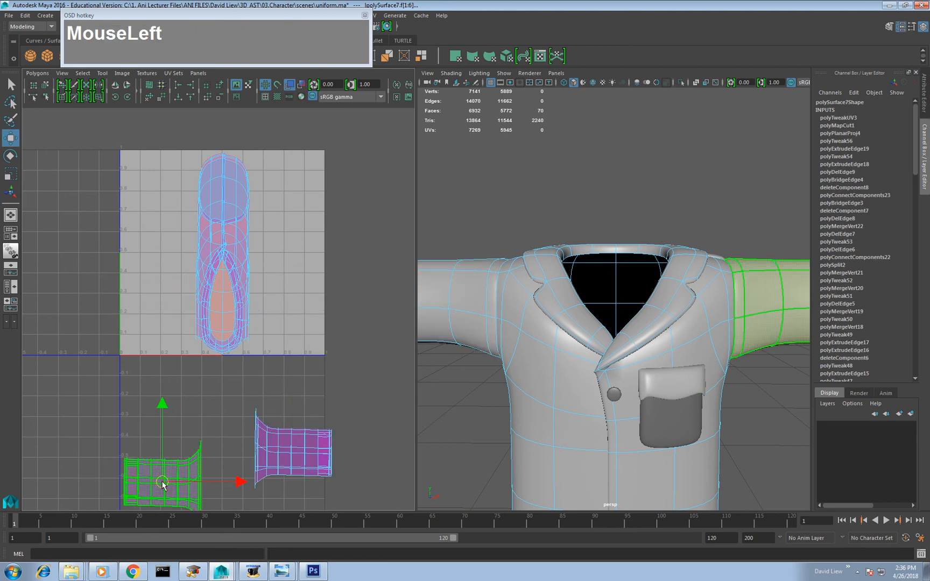
# Step: Select all UVs of the torso shell and unfold them
pyautogui.click(241, 303)
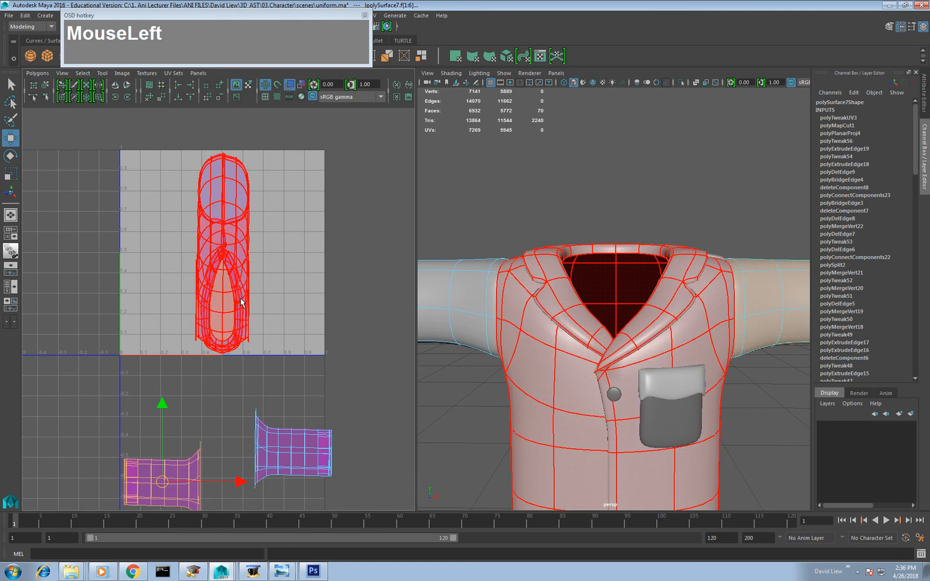
pyautogui.click(74, 262)
pyautogui.moveTo(218, 240); pyautogui.dragTo(259, 255, button='right')
pyautogui.moveTo(278, 316); pyautogui.dragTo(279, 317)
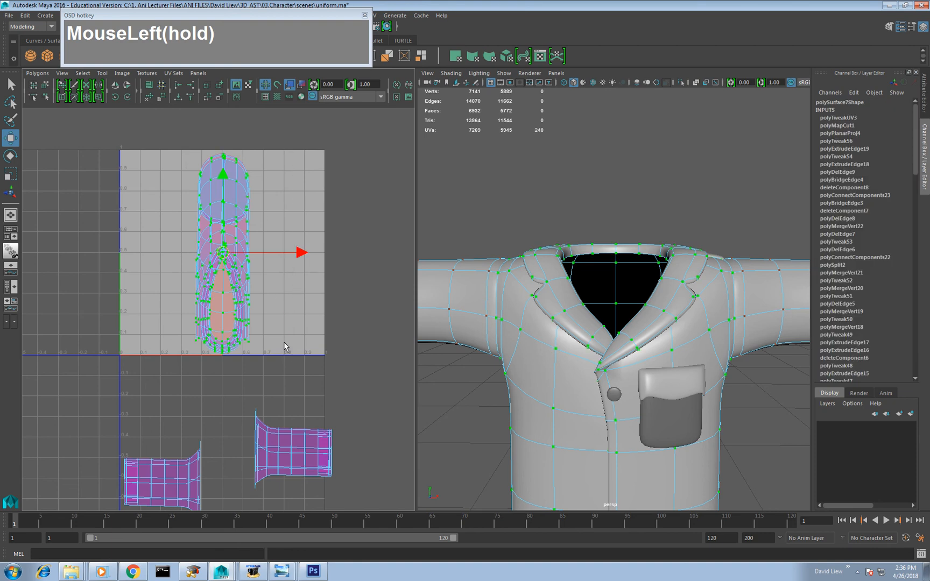
pyautogui.keyDown('shift'); pyautogui.moveTo(251, 273); pyautogui.dragTo(253, 250, button='right'); pyautogui.keyUp('shift')
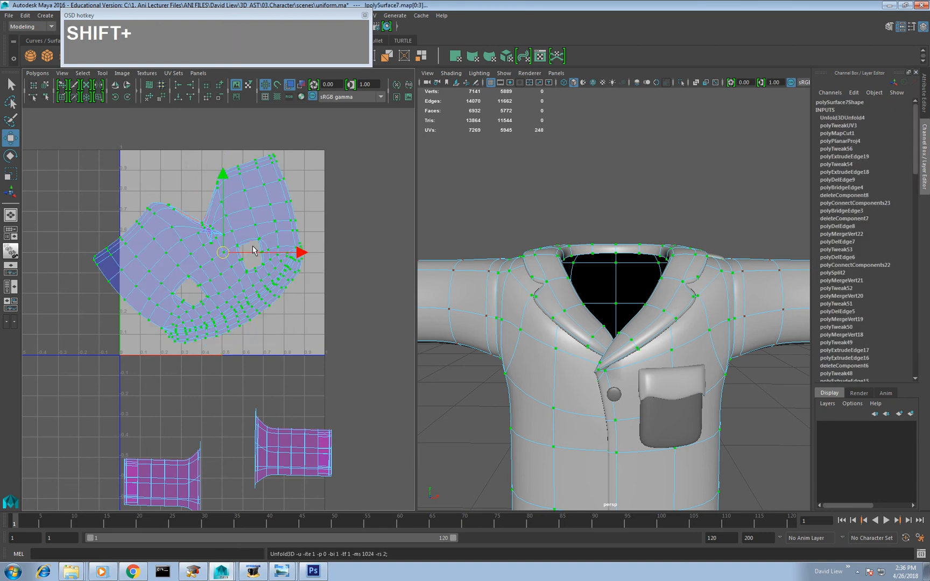
# Step: Select the tangled UVs at the torso shell's notch, frame them on the jacket and switch the perspective view to wireframe
pyautogui.keyDown('alt'); pyautogui.moveTo(253, 249); pyautogui.dragTo(273, 275, button='middle'); pyautogui.keyUp('alt')
pyautogui.keyDown('alt'); pyautogui.moveTo(273, 274); pyautogui.dragTo(281, 327, button='right'); pyautogui.keyUp('alt')
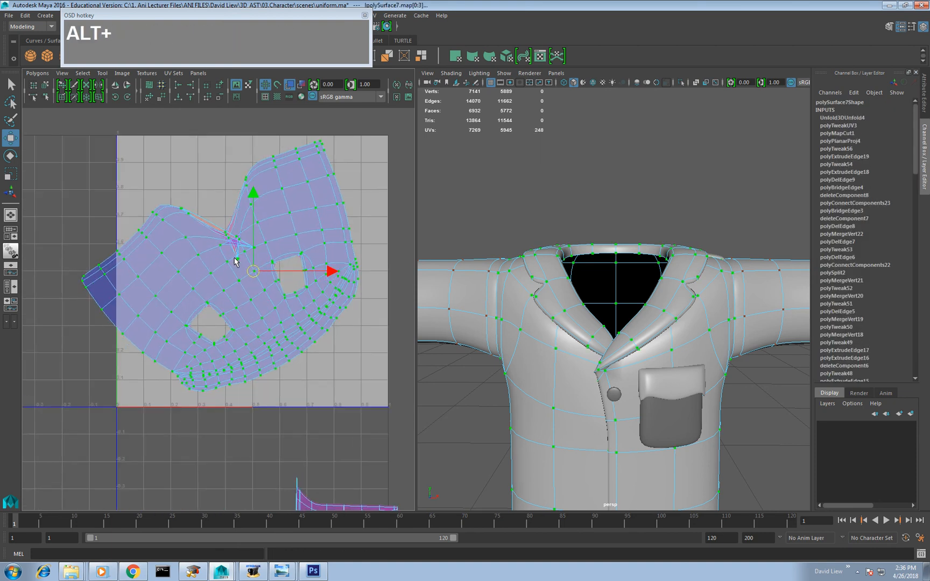
pyautogui.middleClick(546, 319)
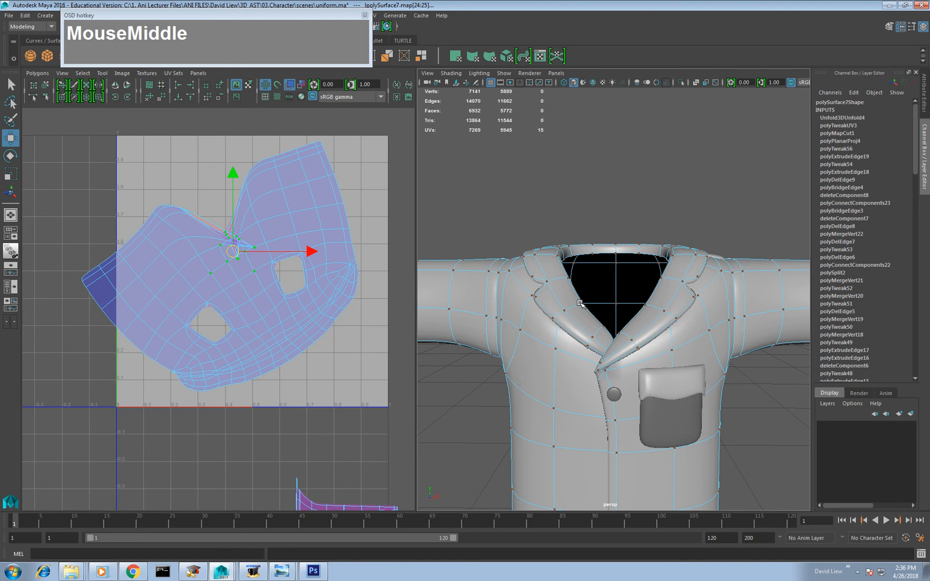
pyautogui.press('f')
pyautogui.keyDown('alt'); pyautogui.moveTo(572, 337); pyautogui.dragTo(548, 282, button='right'); pyautogui.keyUp('alt')
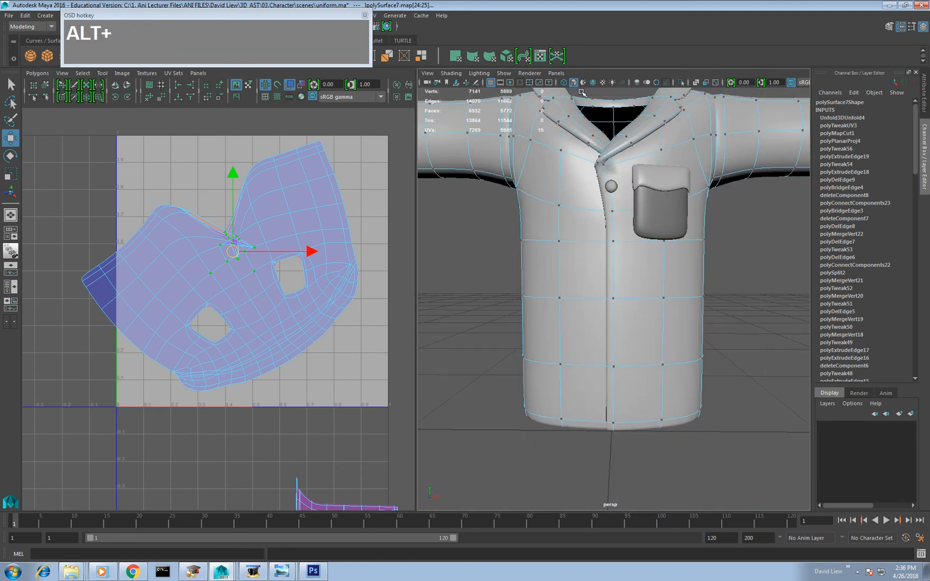
pyautogui.click(564, 82)
# Step: Select the stray inner geometry at the jacket's lower front, exclude the surrounding hem from the selection and delete it
pyautogui.moveTo(637, 255)
pyautogui.keyDown('alt'); pyautogui.mouseDown()
pyautogui.moveTo(720, 267)
pyautogui.moveTo(650, 311)
pyautogui.mouseUp(); pyautogui.keyUp('alt')
pyautogui.keyDown('alt'); pyautogui.moveTo(650, 311); pyautogui.dragTo(588, 296, button='middle'); pyautogui.keyUp('alt')
pyautogui.keyDown('alt'); pyautogui.moveTo(588, 297); pyautogui.dragTo(632, 378, button='right'); pyautogui.keyUp('alt')
pyautogui.keyDown('alt'); pyautogui.moveTo(633, 378); pyautogui.dragTo(580, 360); pyautogui.keyUp('alt')
pyautogui.keyDown('alt'); pyautogui.moveTo(579, 361); pyautogui.dragTo(620, 319, button='right'); pyautogui.keyUp('alt')
pyautogui.keyDown('alt'); pyautogui.moveTo(620, 320); pyautogui.dragTo(668, 325); pyautogui.keyUp('alt')
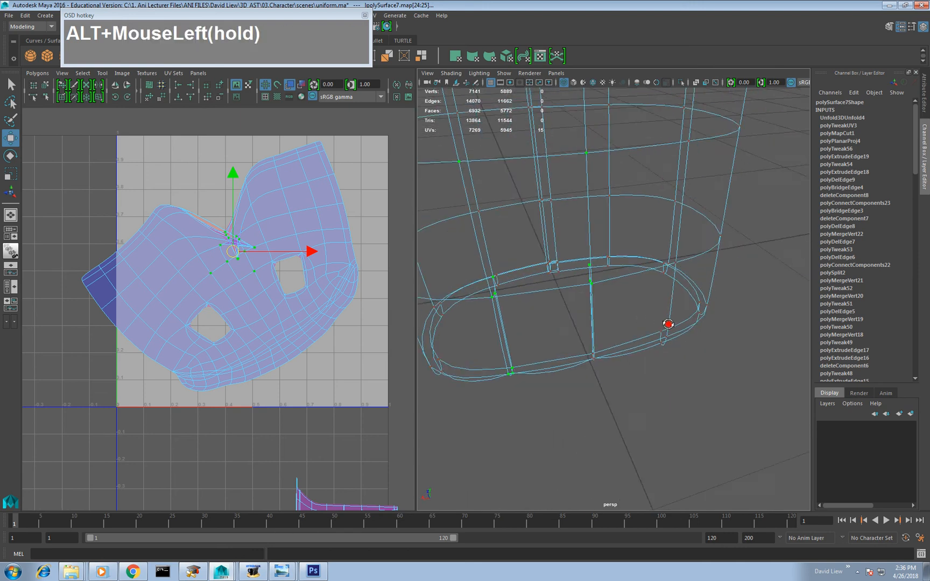
pyautogui.keyDown('alt'); pyautogui.moveTo(668, 325); pyautogui.dragTo(623, 325, button='middle'); pyautogui.keyUp('alt')
pyautogui.keyDown('alt'); pyautogui.moveTo(622, 326); pyautogui.dragTo(657, 330); pyautogui.keyUp('alt')
pyautogui.moveTo(644, 325); pyautogui.dragTo(644, 324, button='right')
pyautogui.keyDown('alt'); pyautogui.moveTo(643, 325); pyautogui.dragTo(627, 349); pyautogui.keyUp('alt')
pyautogui.keyDown('alt'); pyautogui.moveTo(626, 348); pyautogui.dragTo(614, 341, button='middle'); pyautogui.keyUp('alt')
pyautogui.keyDown('alt'); pyautogui.moveTo(614, 340); pyautogui.dragTo(564, 326); pyautogui.keyUp('alt')
pyautogui.moveTo(517, 251); pyautogui.dragTo(599, 222)
pyautogui.keyDown('ctrl'); pyautogui.moveTo(520, 395); pyautogui.dragTo(460, 240); pyautogui.keyUp('ctrl')
pyautogui.keyDown('ctrl'); pyautogui.moveTo(718, 380); pyautogui.dragTo(633, 337); pyautogui.keyUp('ctrl')
pyautogui.hotkey('alt', 'Delete')
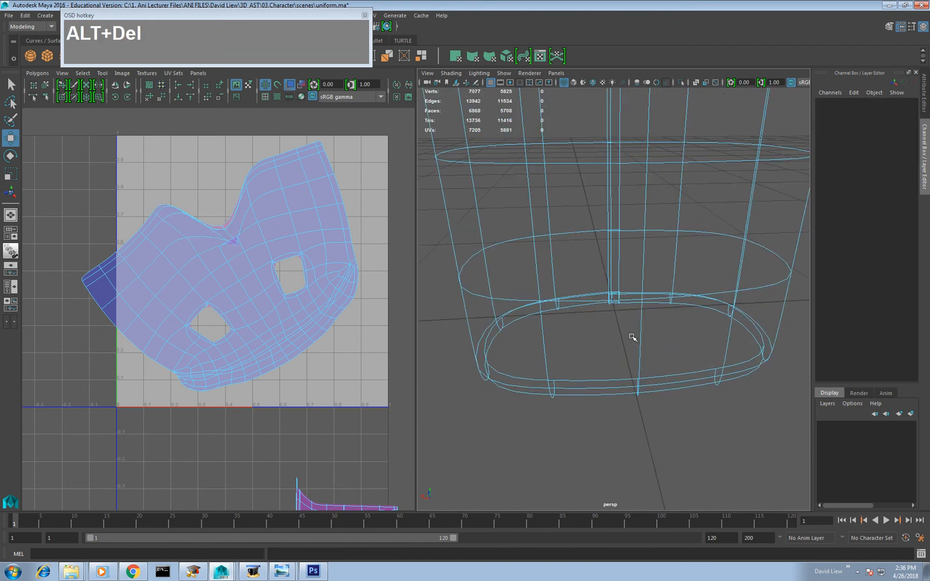
pyautogui.keyDown('alt'); pyautogui.moveTo(605, 376); pyautogui.dragTo(587, 357); pyautogui.keyUp('alt')
pyautogui.moveTo(310, 267); pyautogui.dragTo(353, 268, button='right')
pyautogui.scroll(-2, 360, 129)
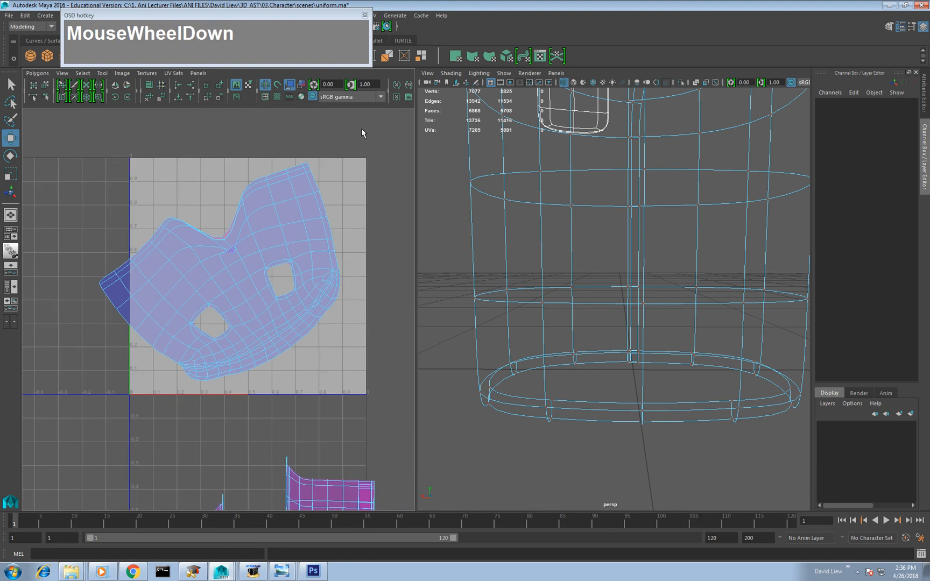
# Step: Reselect every UV of the torso shell and unfold it again now that the stray geometry is deleted
pyautogui.moveTo(361, 128); pyautogui.dragTo(97, 390)
pyautogui.keyDown('shift'); pyautogui.moveTo(234, 296); pyautogui.dragTo(236, 273, button='right'); pyautogui.keyUp('shift')
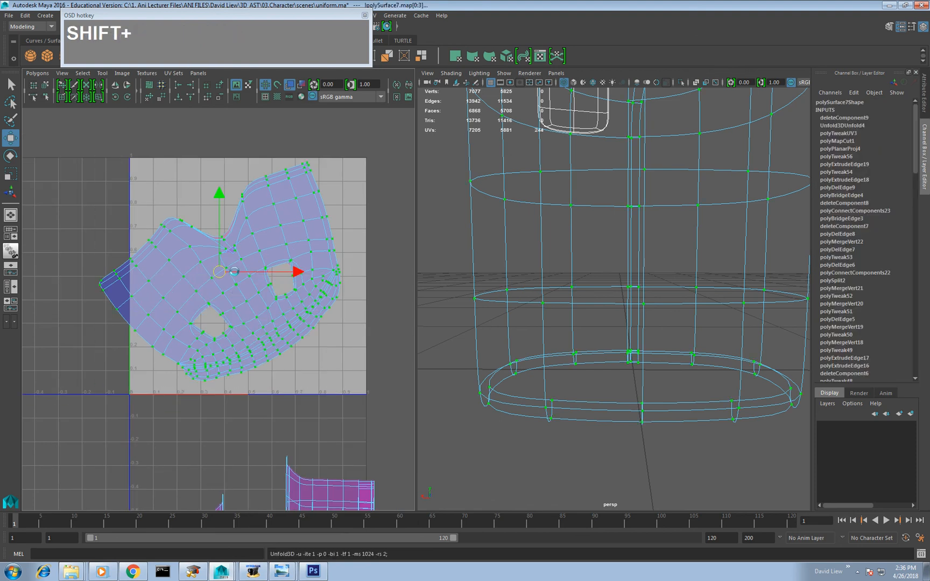
pyautogui.click(341, 343)
pyautogui.keyDown('alt'); pyautogui.moveTo(341, 343); pyautogui.dragTo(327, 322, button='middle'); pyautogui.keyUp('alt')
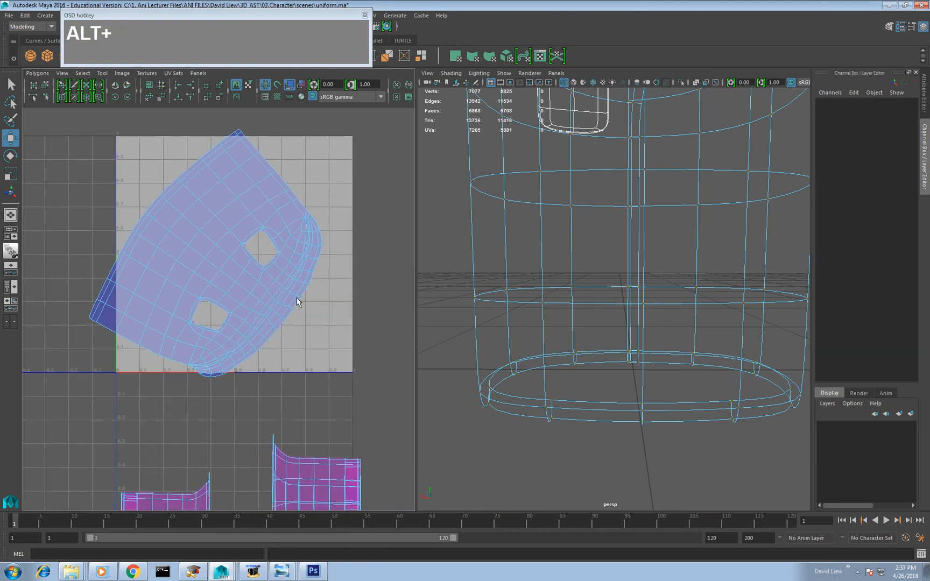
pyautogui.keyDown('alt'); pyautogui.moveTo(296, 298); pyautogui.dragTo(319, 365, button='right'); pyautogui.keyUp('alt')
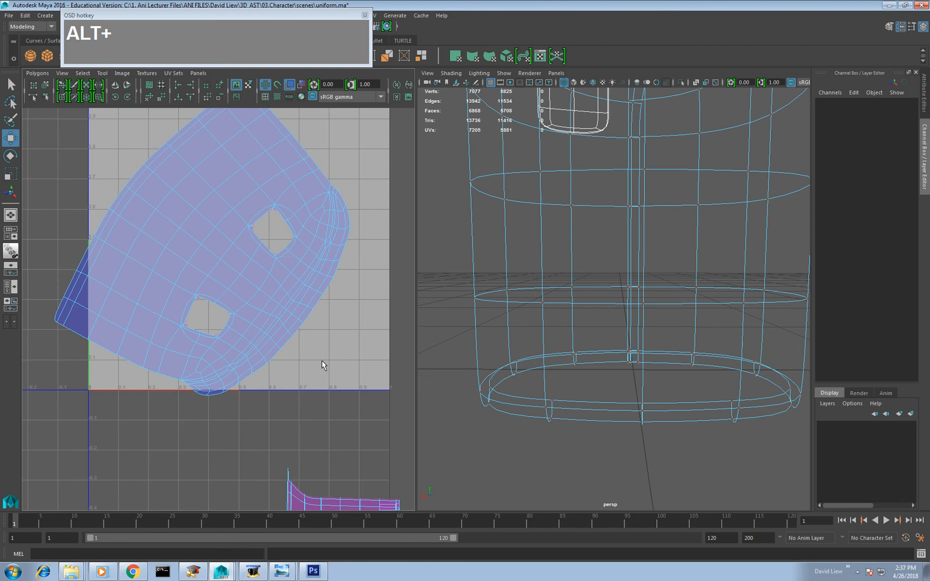
pyautogui.keyDown('alt'); pyautogui.moveTo(322, 365); pyautogui.dragTo(270, 261, button='middle'); pyautogui.keyUp('alt')
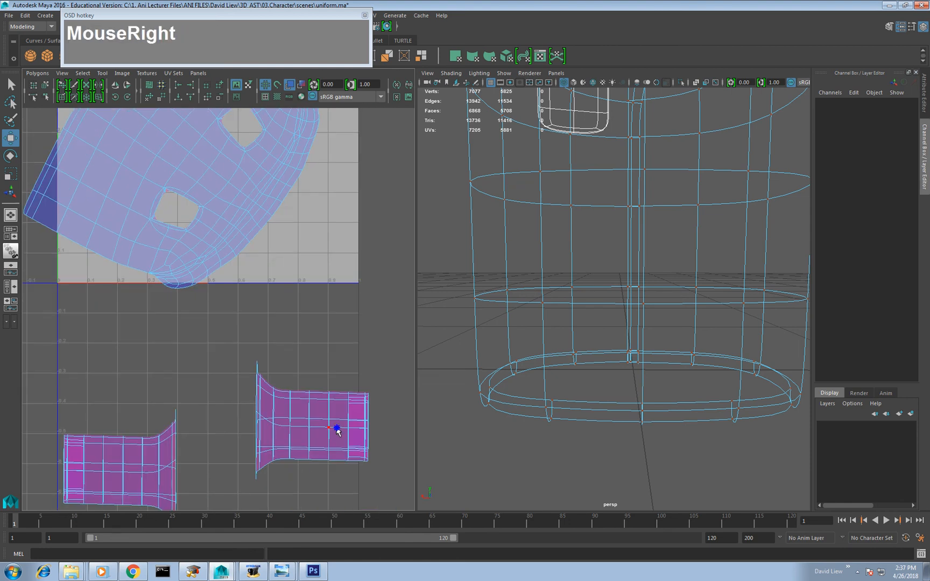
# Step: Switch to edge selection and shaded display, and select the lengthwise edge loop along the underside of one sleeve
pyautogui.moveTo(337, 428); pyautogui.dragTo(337, 399, button='right')
pyautogui.press('space')
pyautogui.moveTo(589, 317); pyautogui.dragTo(590, 292)
pyautogui.keyDown('alt'); pyautogui.moveTo(589, 292); pyautogui.dragTo(572, 247, button='right'); pyautogui.keyUp('alt')
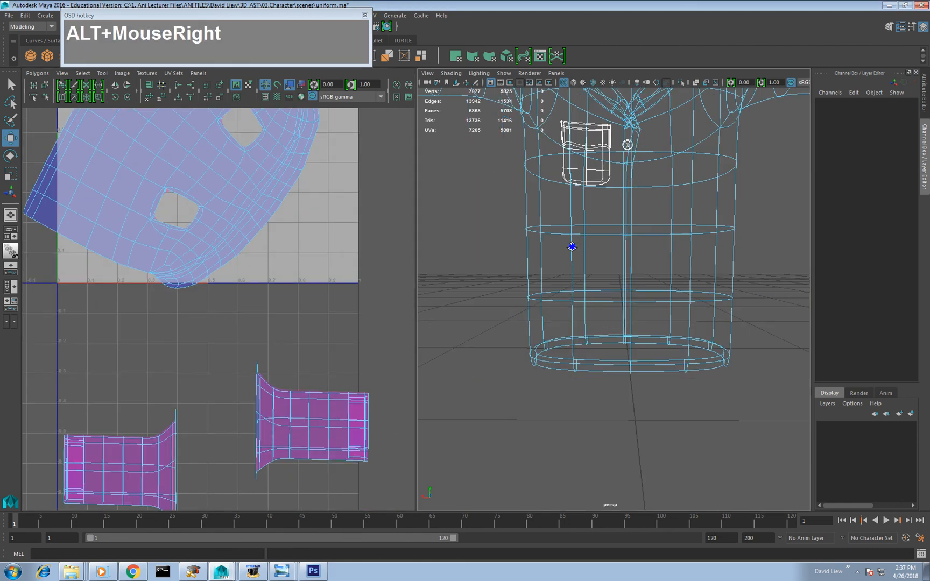
pyautogui.click(574, 83)
pyautogui.keyDown('alt'); pyautogui.moveTo(593, 299); pyautogui.dragTo(583, 278, button='right'); pyautogui.keyUp('alt')
pyautogui.keyDown('alt'); pyautogui.moveTo(583, 278); pyautogui.dragTo(591, 394, button='middle'); pyautogui.keyUp('alt')
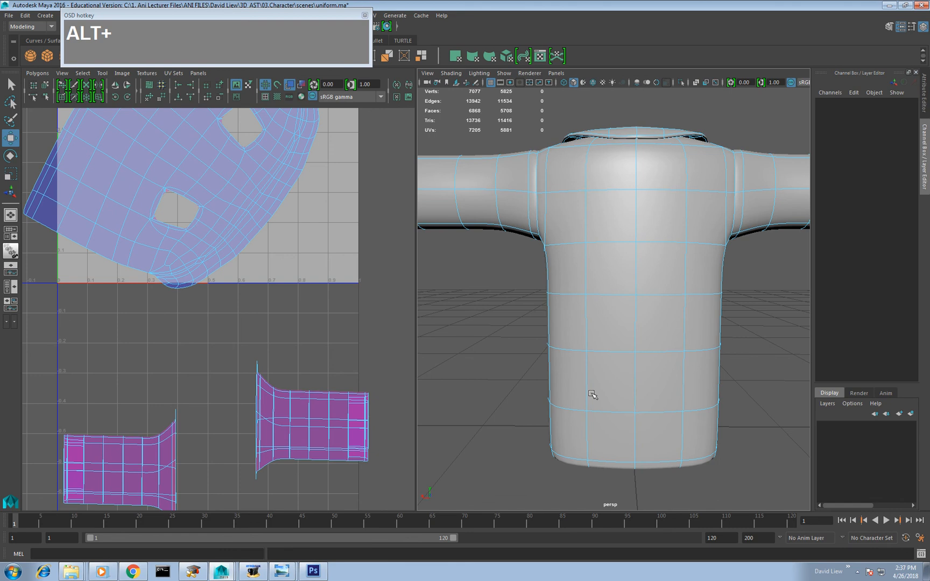
pyautogui.keyDown('alt'); pyautogui.moveTo(592, 395); pyautogui.dragTo(588, 370); pyautogui.keyUp('alt')
pyautogui.keyDown('alt'); pyautogui.moveTo(588, 370); pyautogui.dragTo(557, 361, button='middle'); pyautogui.keyUp('alt')
pyautogui.keyDown('alt'); pyautogui.moveTo(557, 361); pyautogui.dragTo(643, 288); pyautogui.keyUp('alt')
pyautogui.doubleClick(653, 265)
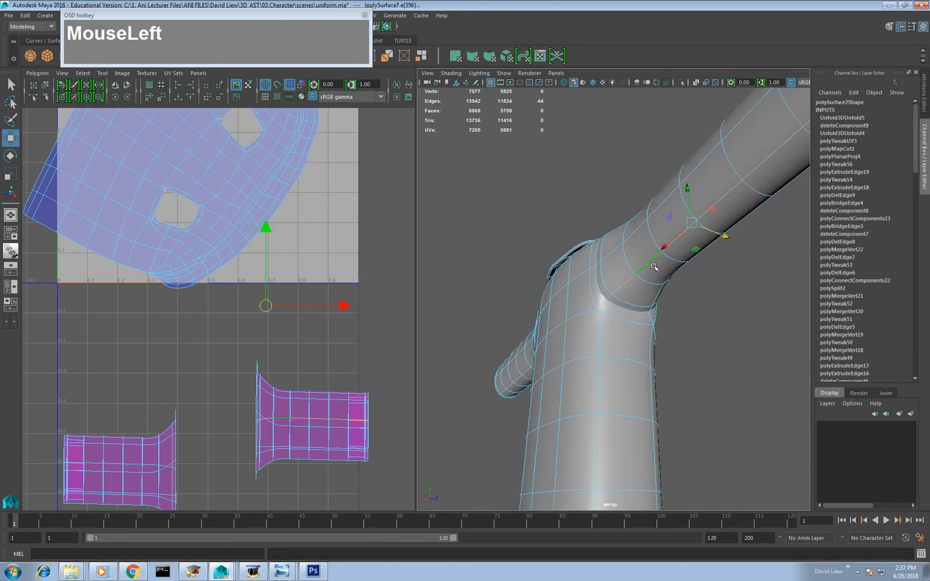
# Step: Add the matching underside edge loop of the other sleeve and exclude the stray edges around the armpits from the selection
pyautogui.keyDown('alt'); pyautogui.moveTo(654, 268); pyautogui.dragTo(637, 282, button='right'); pyautogui.keyUp('alt')
pyautogui.keyDown('alt'); pyautogui.moveTo(638, 282); pyautogui.dragTo(586, 344, button='middle'); pyautogui.keyUp('alt')
pyautogui.keyDown('alt'); pyautogui.moveTo(586, 345); pyautogui.dragTo(686, 377); pyautogui.keyUp('alt')
pyautogui.keyDown('alt'); pyautogui.moveTo(500, 357); pyautogui.dragTo(674, 314, button='middle'); pyautogui.keyUp('alt')
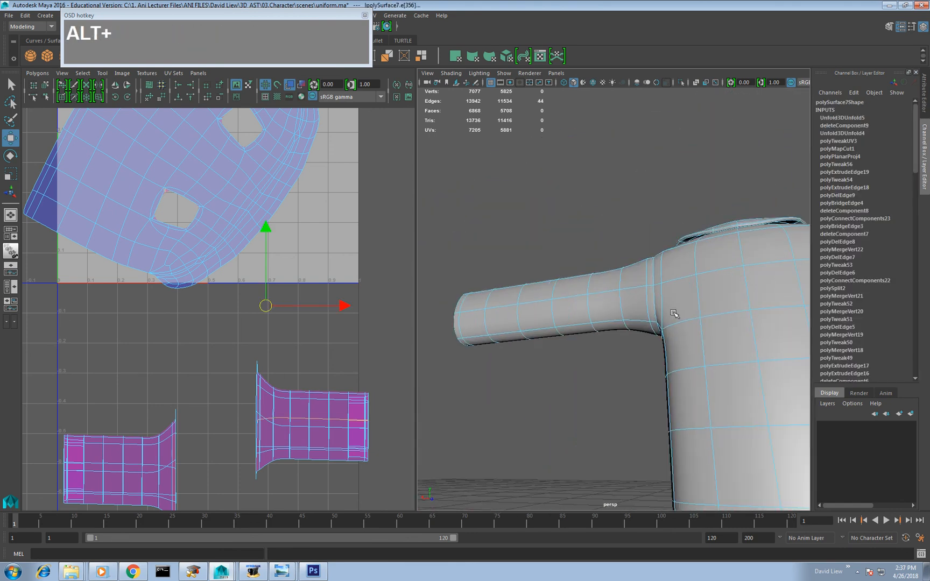
pyautogui.keyDown('alt'); pyautogui.moveTo(633, 319); pyautogui.dragTo(599, 305); pyautogui.keyUp('alt')
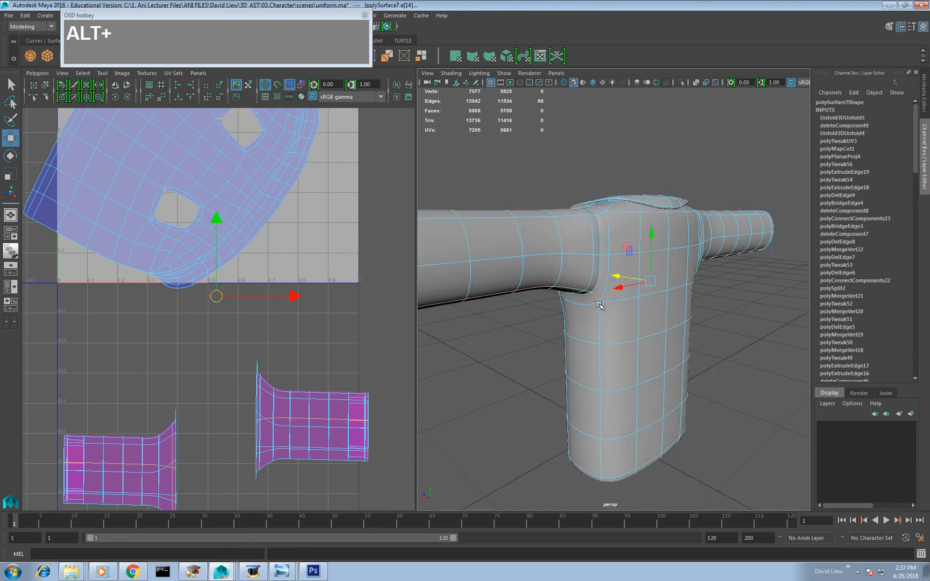
pyautogui.keyDown('alt'); pyautogui.moveTo(601, 302); pyautogui.dragTo(623, 326, button='middle'); pyautogui.keyUp('alt')
pyautogui.keyDown('alt'); pyautogui.moveTo(622, 326); pyautogui.dragTo(640, 346); pyautogui.keyUp('alt')
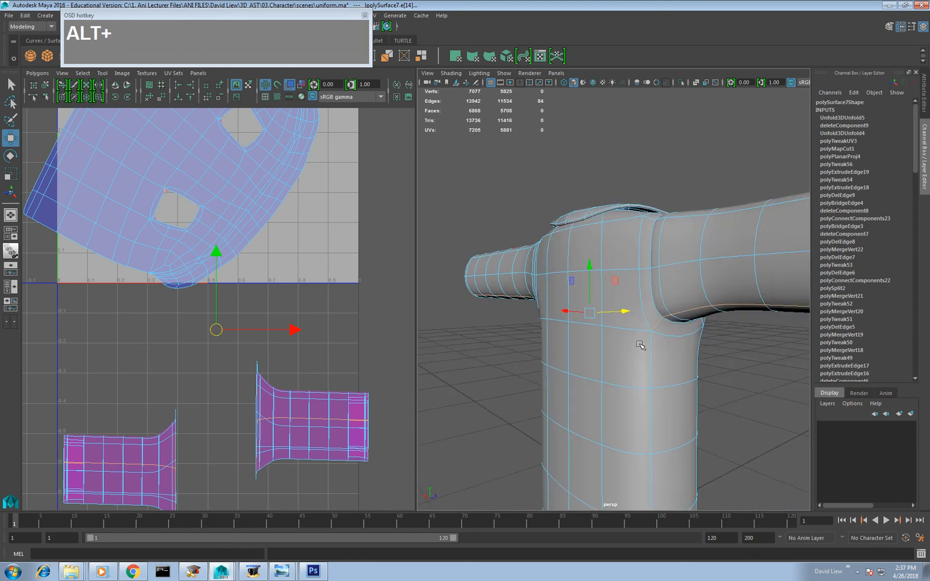
pyautogui.keyDown('ctrl'); pyautogui.click(653, 325); pyautogui.keyUp('ctrl')
# Step: Cut the UVs of both sleeves along the selected underside edges
pyautogui.keyDown('alt'); pyautogui.moveTo(267, 392); pyautogui.dragTo(313, 344, button='middle'); pyautogui.keyUp('alt')
pyautogui.keyDown('shift'); pyautogui.rightClick(330, 366); pyautogui.keyUp('shift')
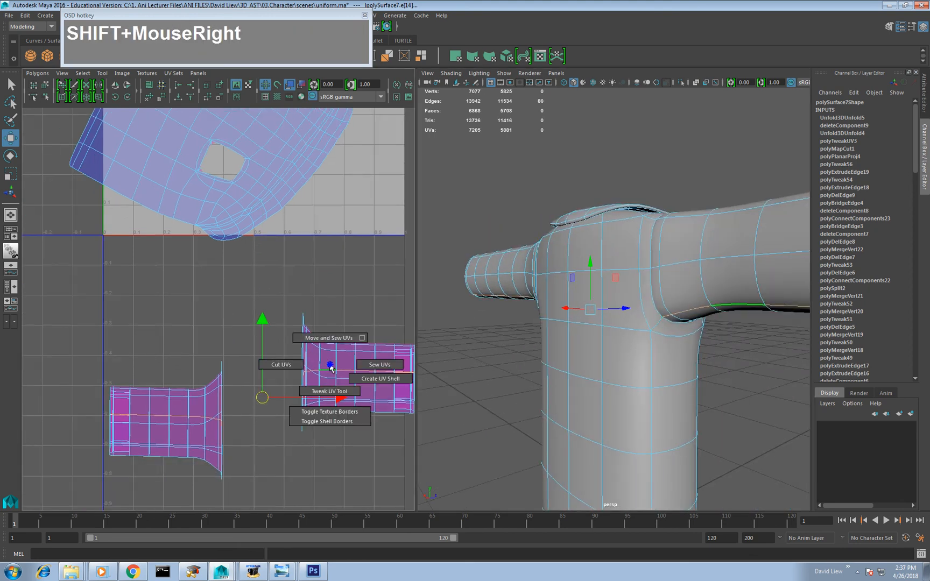
pyautogui.keyDown('shift'); pyautogui.moveTo(330, 366); pyautogui.dragTo(302, 369, button='right'); pyautogui.keyUp('shift')
# Step: Select all UVs of both sleeve shells and unfold them flat
pyautogui.keyDown('alt'); pyautogui.scroll(-2, 317, 388); pyautogui.keyUp('alt')
pyautogui.keyDown('alt'); pyautogui.moveTo(317, 388); pyautogui.dragTo(312, 370, button='middle'); pyautogui.keyUp('alt')
pyautogui.rightClick(352, 339)
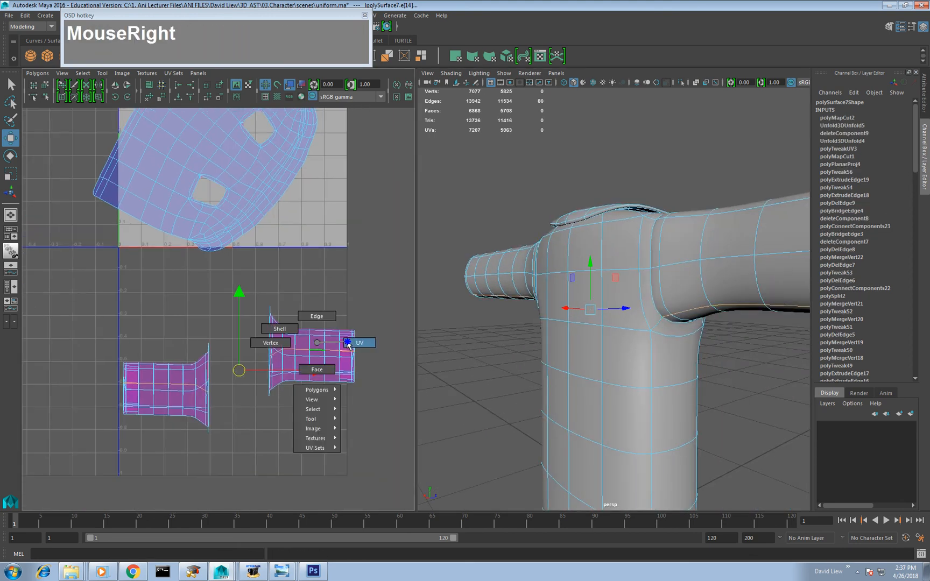
pyautogui.click(380, 292)
pyautogui.keyDown('shift'); pyautogui.moveTo(258, 366); pyautogui.dragTo(259, 345, button='right'); pyautogui.keyUp('shift')
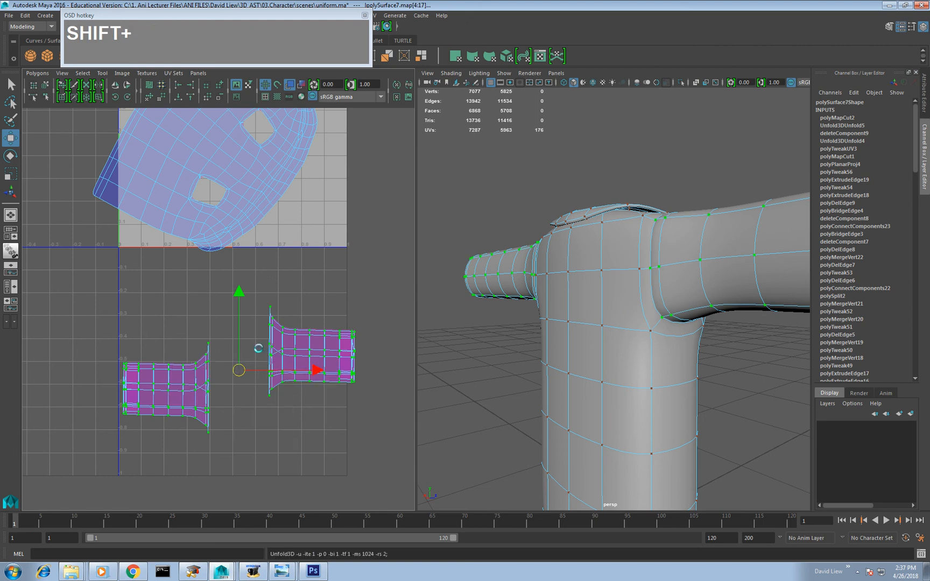
pyautogui.keyDown('alt'); pyautogui.scroll(-2, 265, 340); pyautogui.keyUp('alt')
pyautogui.keyDown('alt'); pyautogui.moveTo(272, 338); pyautogui.dragTo(278, 375, button='middle'); pyautogui.keyUp('alt')
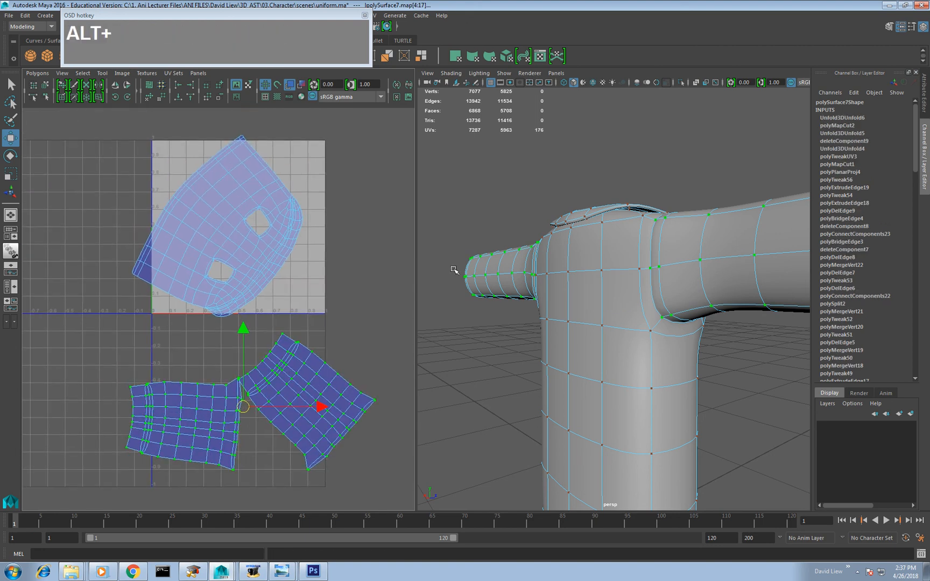
# Step: Return to object selection, select all parts of the jacket together and save the scene
pyautogui.moveTo(574, 256); pyautogui.dragTo(562, 226, button='right')
pyautogui.scroll(-2, 563, 231)
pyautogui.keyDown('alt'); pyautogui.moveTo(563, 231); pyautogui.dragTo(488, 318); pyautogui.keyUp('alt')
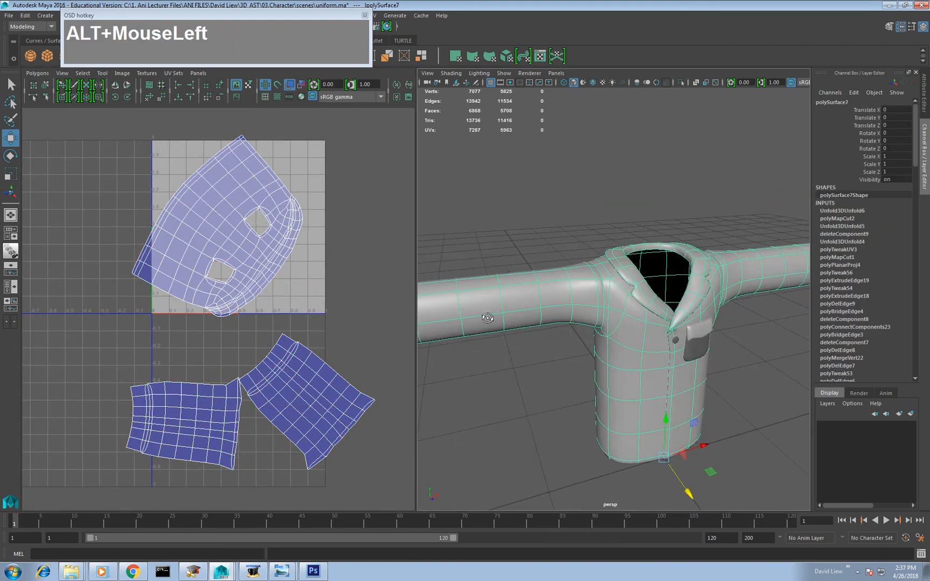
pyautogui.moveTo(595, 217); pyautogui.dragTo(779, 494)
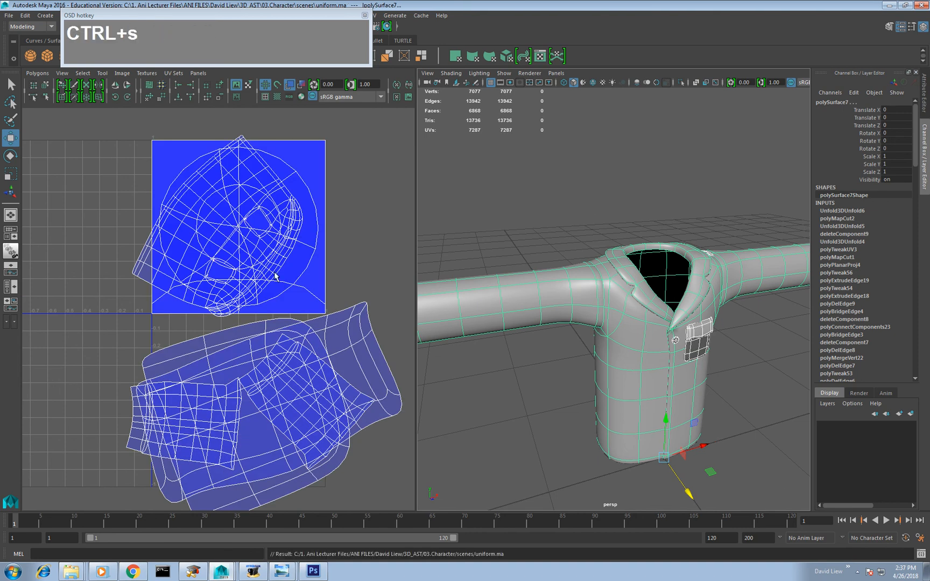
# Step: Identify the part whose UVs fill the 0–1 square by selecting its faces and framing it on the jacket
pyautogui.moveTo(237, 206); pyautogui.dragTo(241, 230, button='right')
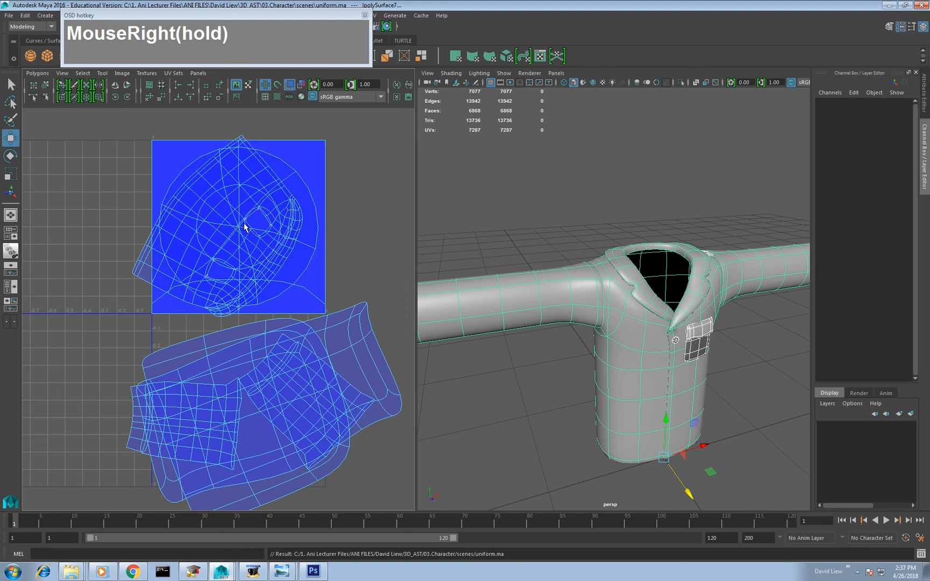
pyautogui.doubleClick(305, 145)
pyautogui.press('w')
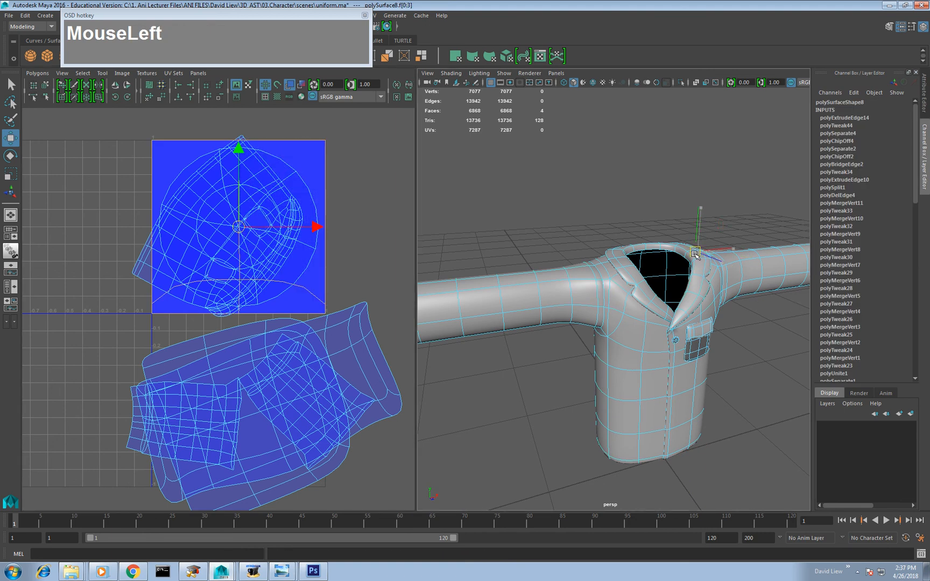
pyautogui.press('f')
pyautogui.keyDown('alt'); pyautogui.moveTo(697, 271); pyautogui.dragTo(608, 310); pyautogui.keyUp('alt')
pyautogui.moveTo(711, 325); pyautogui.dragTo(694, 305, button='right')
pyautogui.keyDown('alt'); pyautogui.moveTo(694, 305); pyautogui.dragTo(675, 335); pyautogui.keyUp('alt')
pyautogui.click(701, 266)
pyautogui.moveTo(669, 294); pyautogui.dragTo(718, 278, button='right')
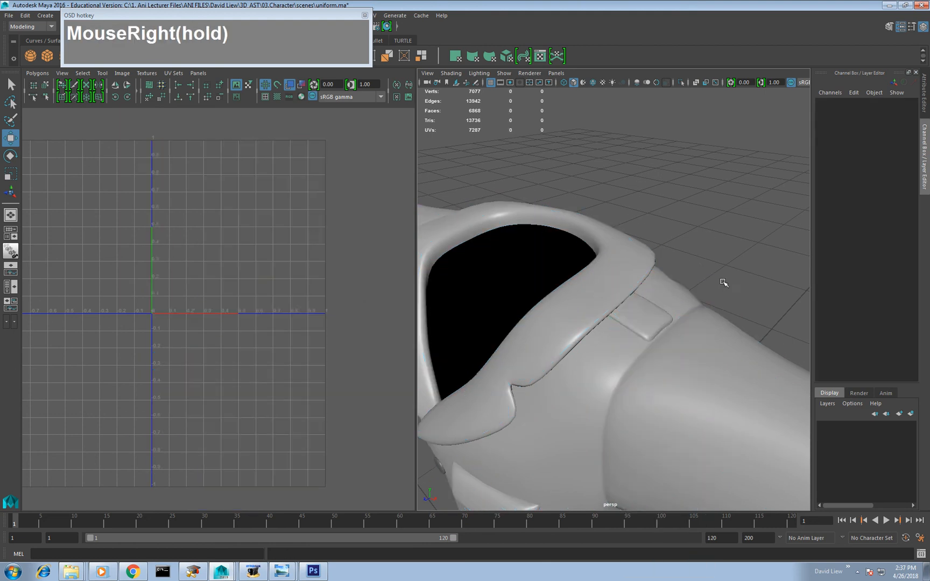
# Step: Select all faces of the shoulder strap, apply a planar UV projection and unfold the resulting UVs
pyautogui.click(652, 319)
pyautogui.moveTo(652, 319); pyautogui.dragTo(650, 311, button='right')
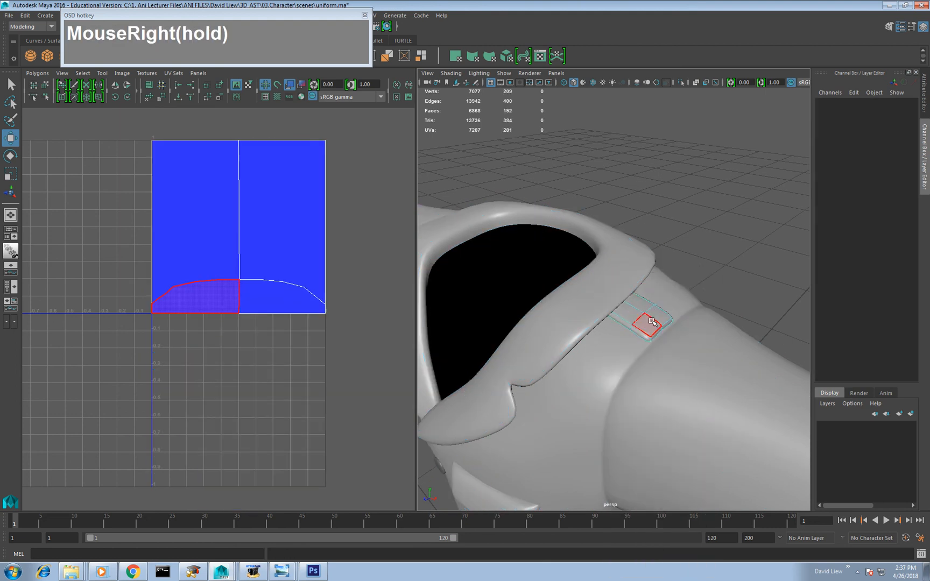
pyautogui.doubleClick(647, 324)
pyautogui.keyDown('shift'); pyautogui.moveTo(302, 273); pyautogui.dragTo(318, 250, button='right'); pyautogui.keyUp('shift')
pyautogui.moveTo(348, 129); pyautogui.dragTo(47, 404)
pyautogui.keyDown('shift'); pyautogui.moveTo(287, 244); pyautogui.dragTo(291, 214, button='right'); pyautogui.keyUp('shift')
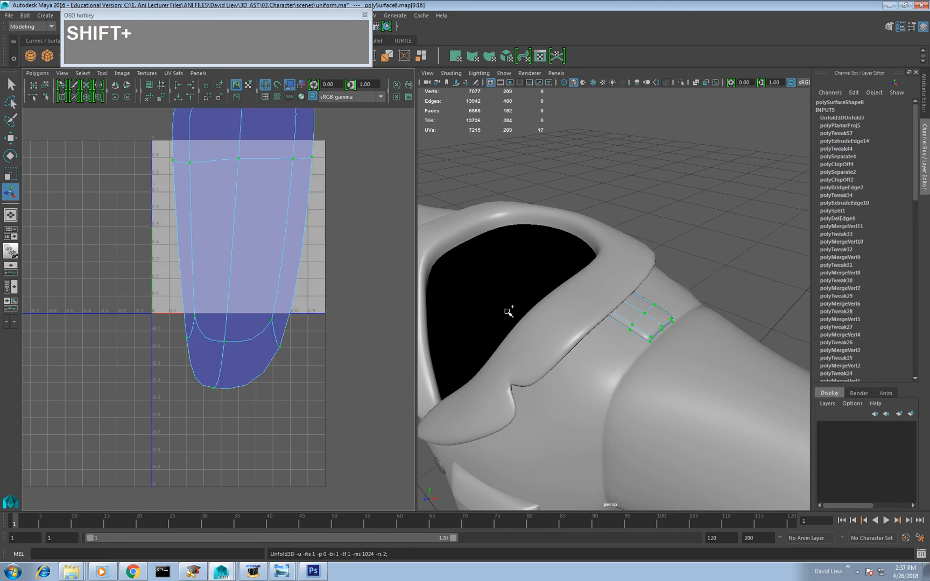
# Step: Return to object selection and select all jacket parts to review their UV shells together
pyautogui.moveTo(600, 292); pyautogui.dragTo(643, 292, button='right')
pyautogui.scroll(-6, 635, 301)
pyautogui.keyDown('alt'); pyautogui.moveTo(629, 312); pyautogui.dragTo(608, 304); pyautogui.keyUp('alt')
pyautogui.moveTo(610, 292); pyautogui.dragTo(633, 280, button='right')
pyautogui.click(718, 222)
pyautogui.moveTo(718, 223); pyautogui.dragTo(559, 371)
pyautogui.keyDown('alt'); pyautogui.moveTo(645, 369); pyautogui.dragTo(667, 366); pyautogui.keyUp('alt')
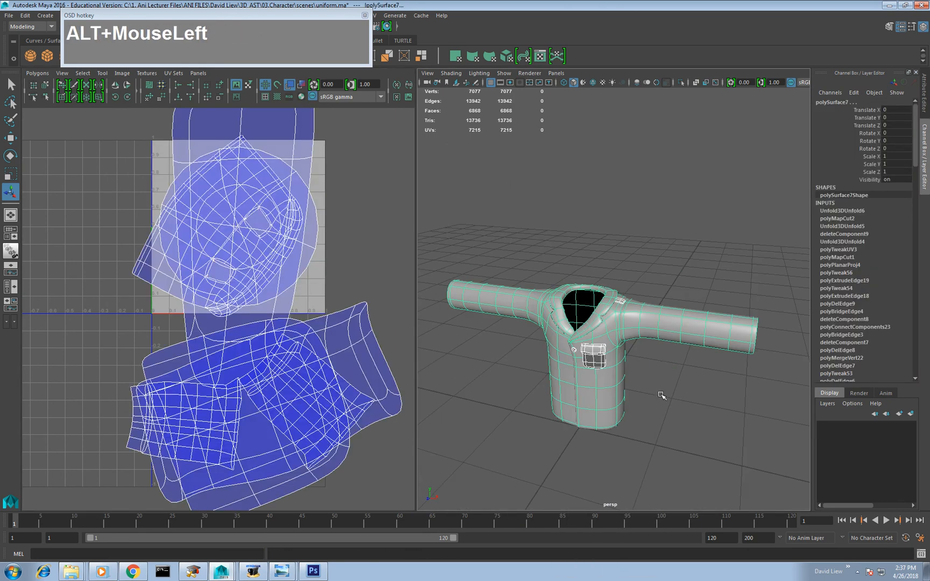
pyautogui.scroll(4, 661, 395)
# Step: Clear the selection and select only the chest pocket below its flap
pyautogui.click(661, 395)
pyautogui.click(591, 381)
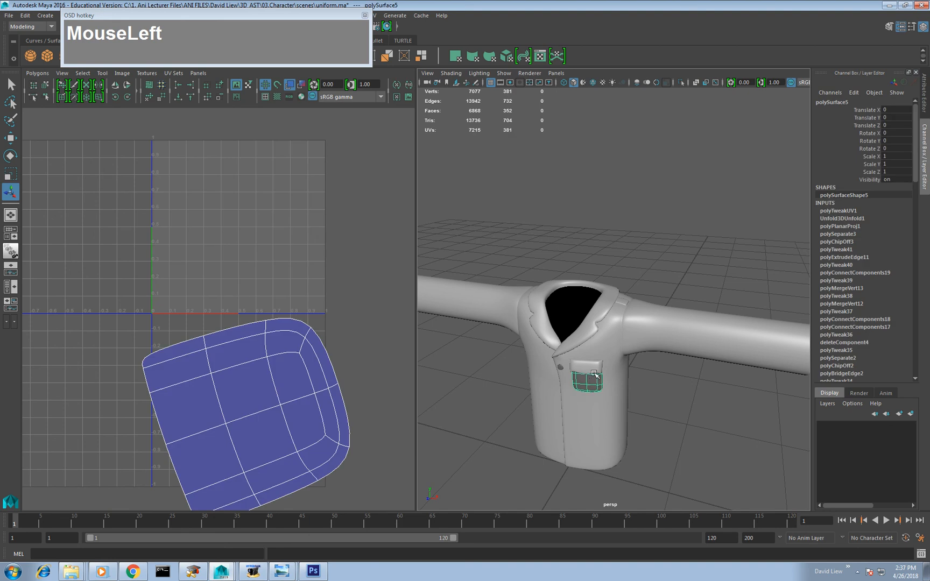
pyautogui.moveTo(158, 16); pyautogui.dragTo(139, 78)
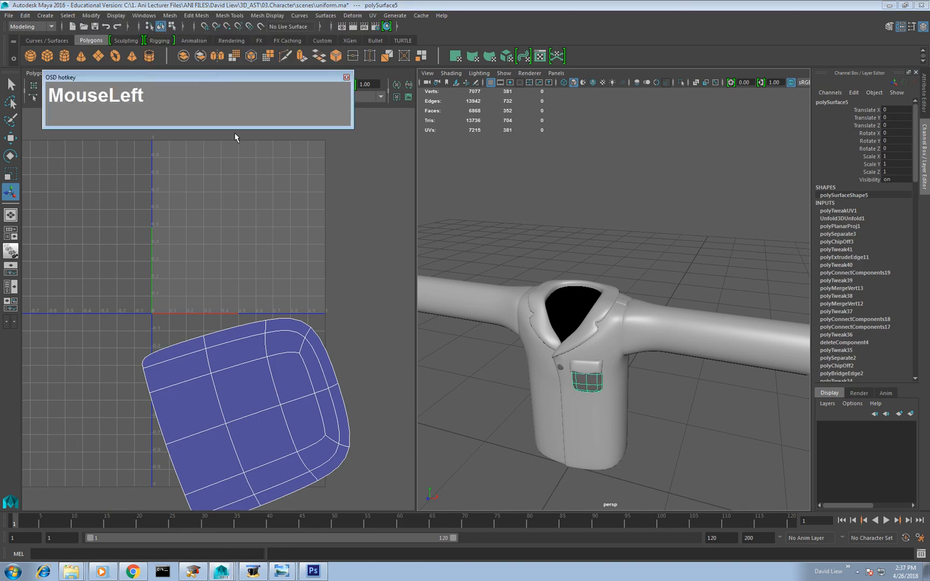